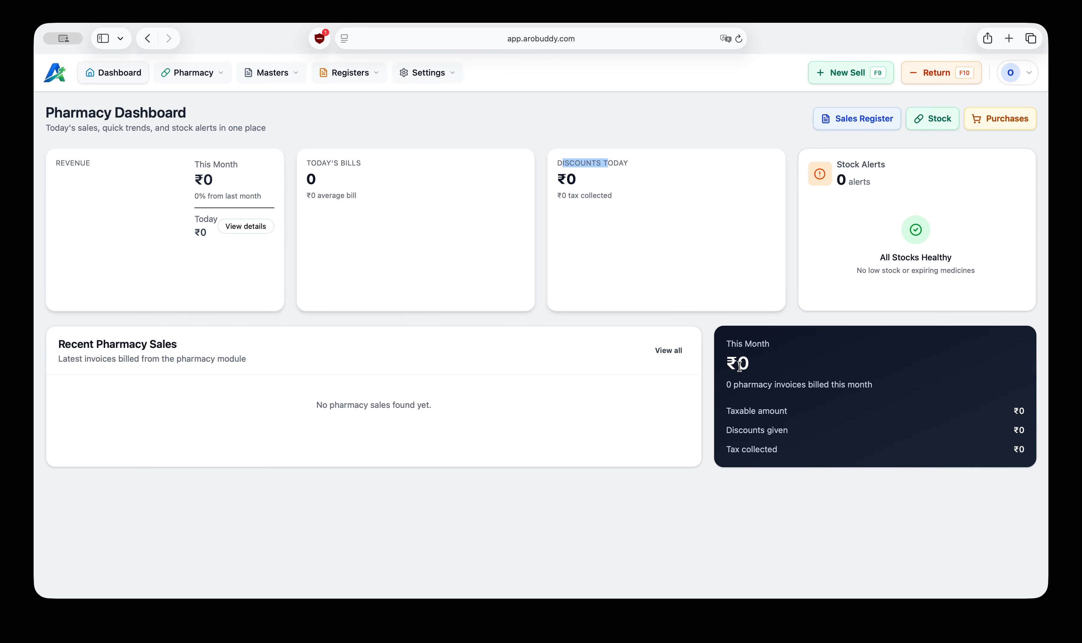
Step: Review the pharmacy dashboard's revenue figures and recent pharmacy sales panel
{"action": "left_click_drag", "start_coordinate": [726, 344], "coordinate": [806, 453]}
{"action": "left_click", "coordinate": [806, 453]}
{"action": "left_click_drag", "start_coordinate": [58, 348], "coordinate": [191, 352]}
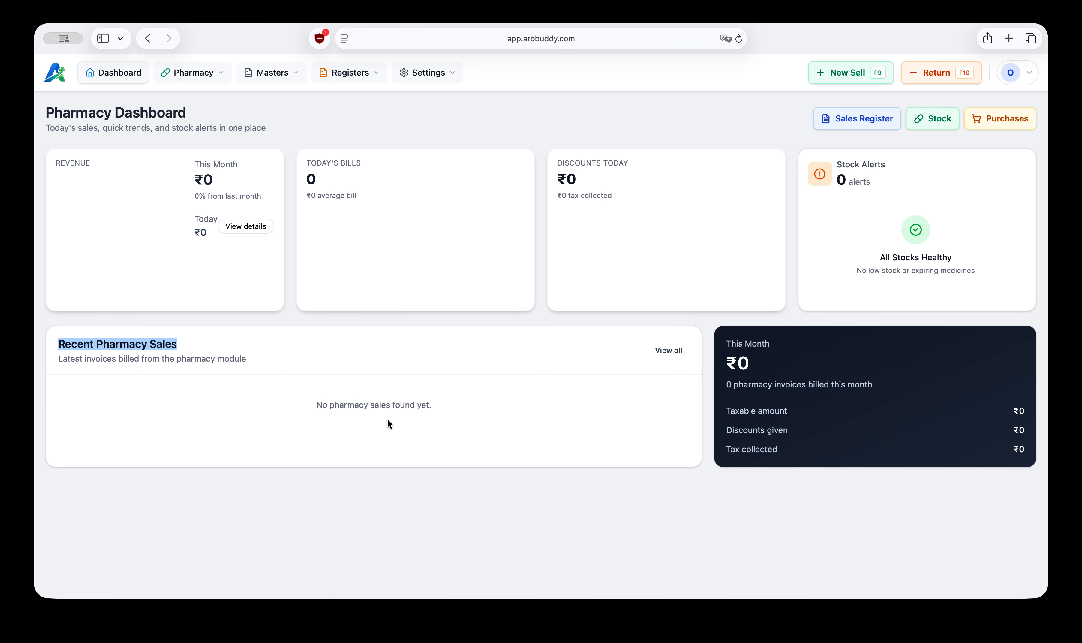
{"action": "left_click", "coordinate": [357, 475]}
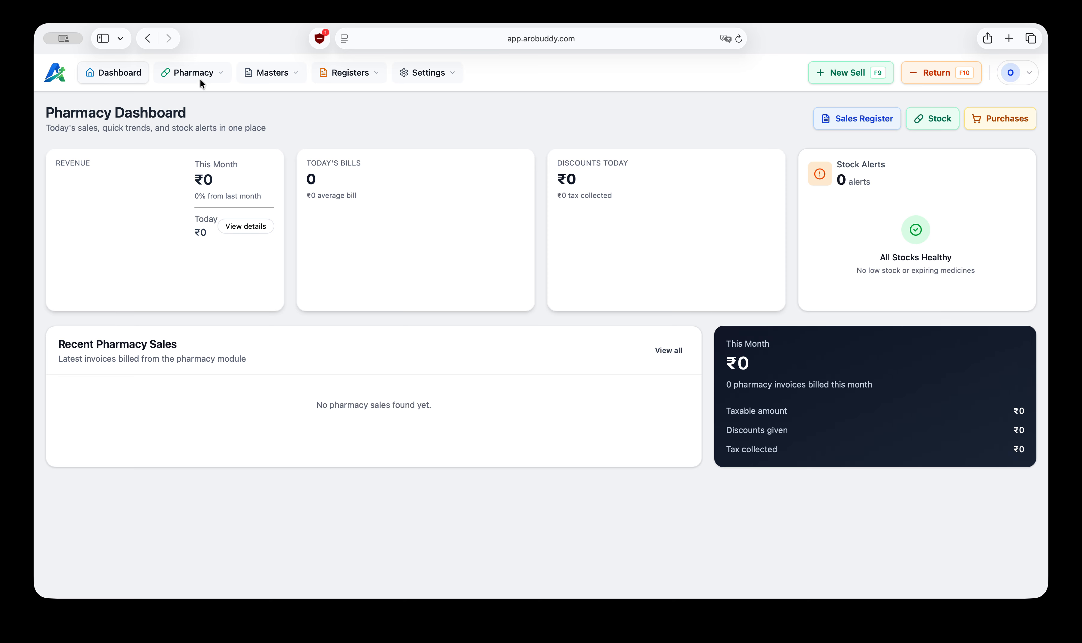
Step: Open the pharmacy purchase page and examine Distributor 1's details
{"action": "left_click", "coordinate": [204, 70]}
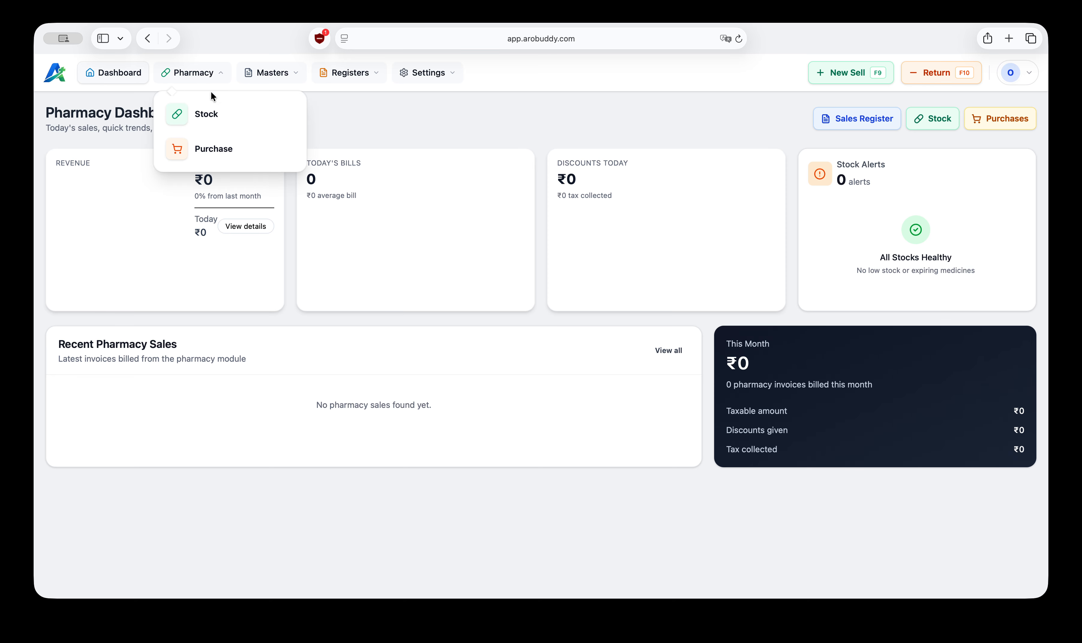
{"action": "left_click", "coordinate": [216, 149]}
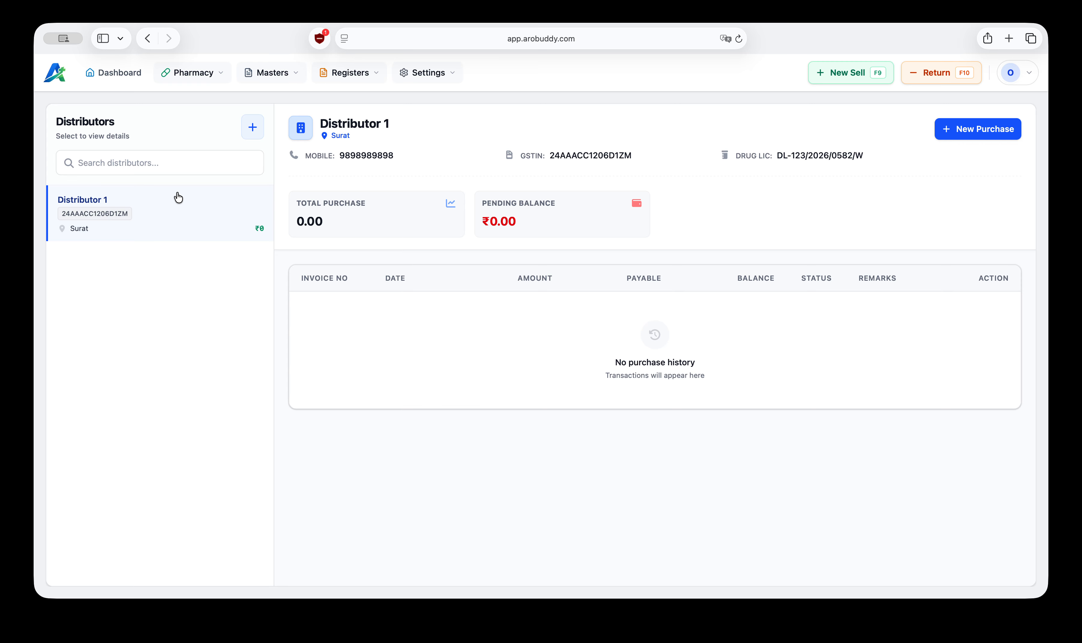
{"action": "left_click_drag", "start_coordinate": [319, 123], "coordinate": [396, 119]}
{"action": "left_click", "coordinate": [360, 118]}
{"action": "left_click_drag", "start_coordinate": [325, 125], "coordinate": [392, 124]}
{"action": "left_click", "coordinate": [411, 122]}
Step: Open the add-distributor form and close it without saving
{"action": "left_click", "coordinate": [255, 127]}
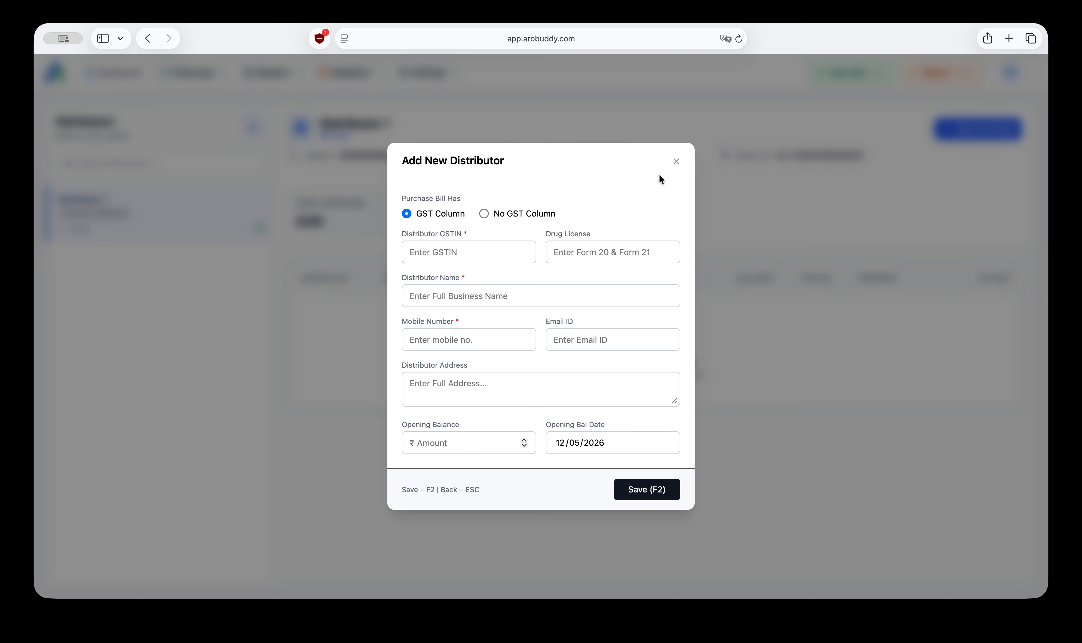
{"action": "left_click", "coordinate": [676, 162]}
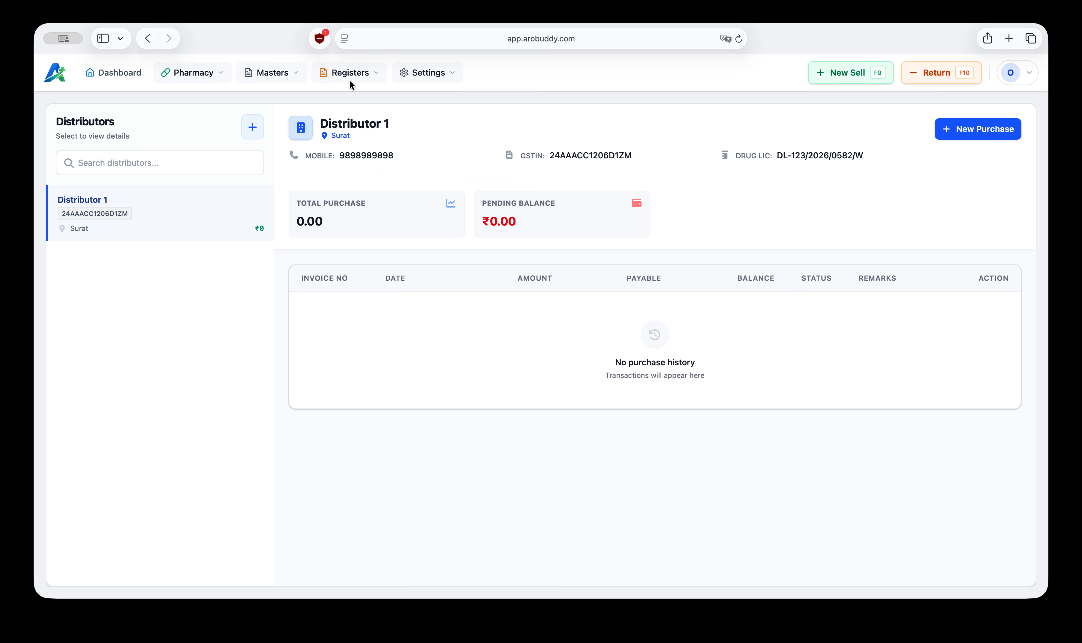
Step: Browse the Distributors master list, viewing the add and edit distributor forms without saving
{"action": "left_click", "coordinate": [286, 70]}
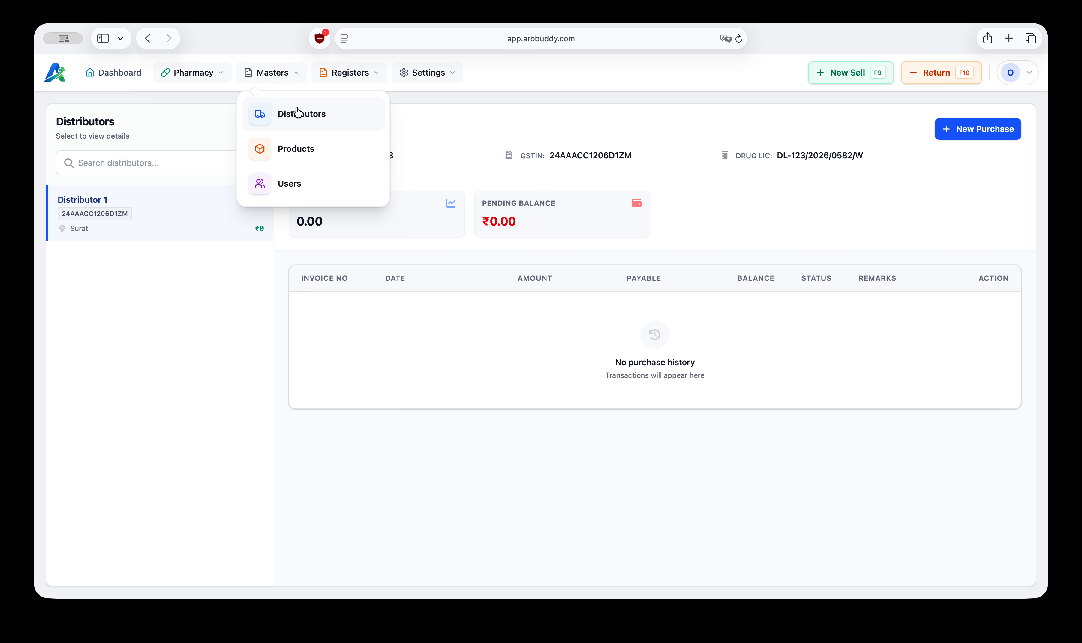
{"action": "left_click", "coordinate": [306, 115]}
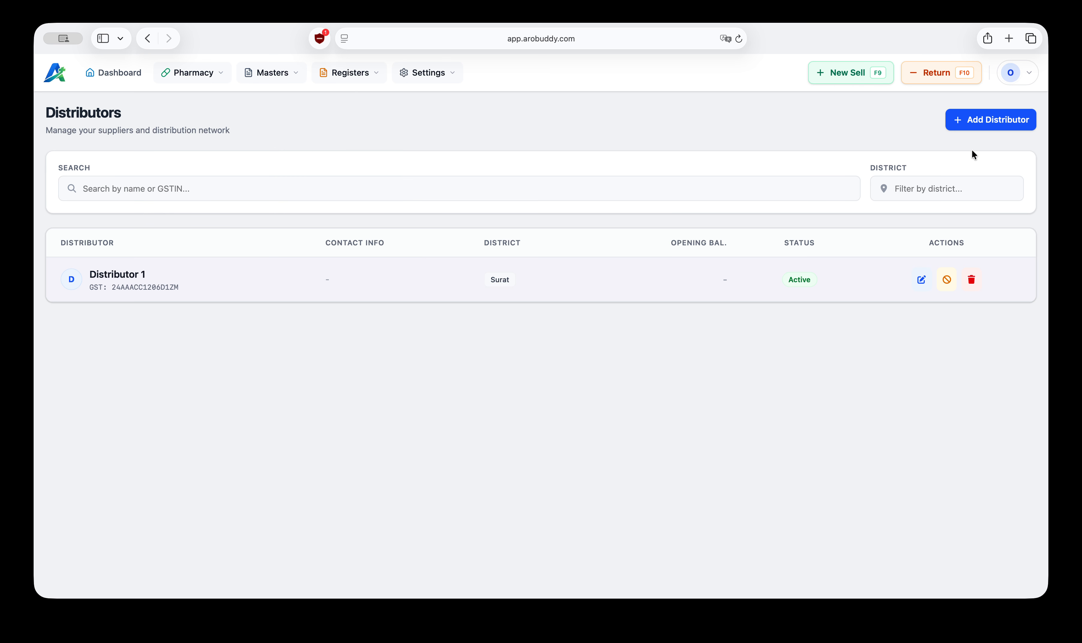
{"action": "left_click", "coordinate": [986, 121]}
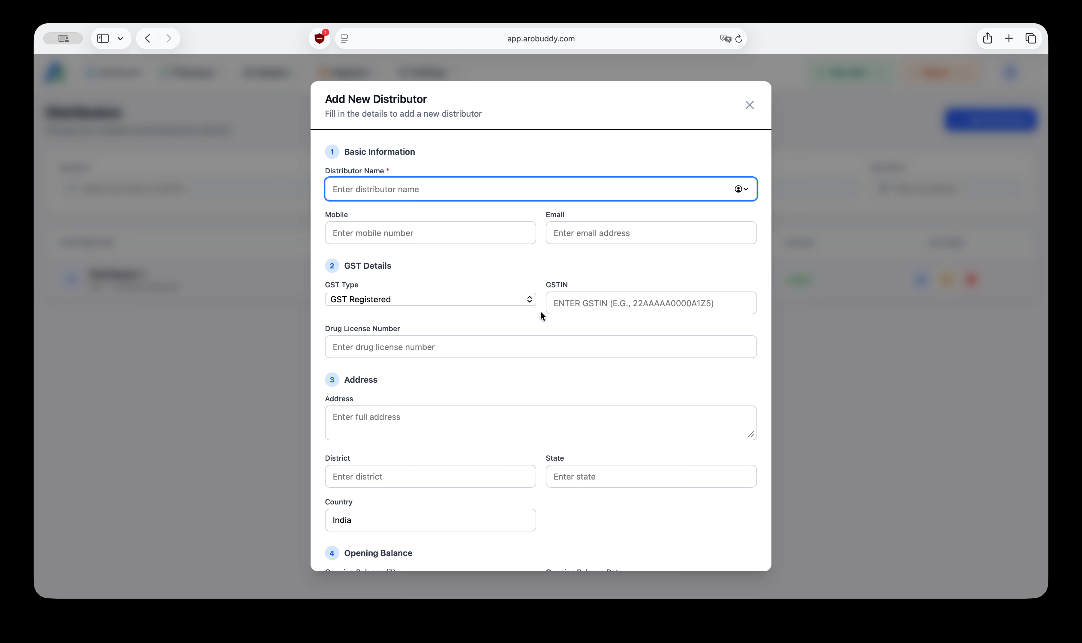
{"action": "scroll", "coordinate": [527, 366], "scroll_direction": "down", "scroll_amount": 5}
{"action": "scroll", "coordinate": [527, 366], "scroll_direction": "up", "scroll_amount": 5}
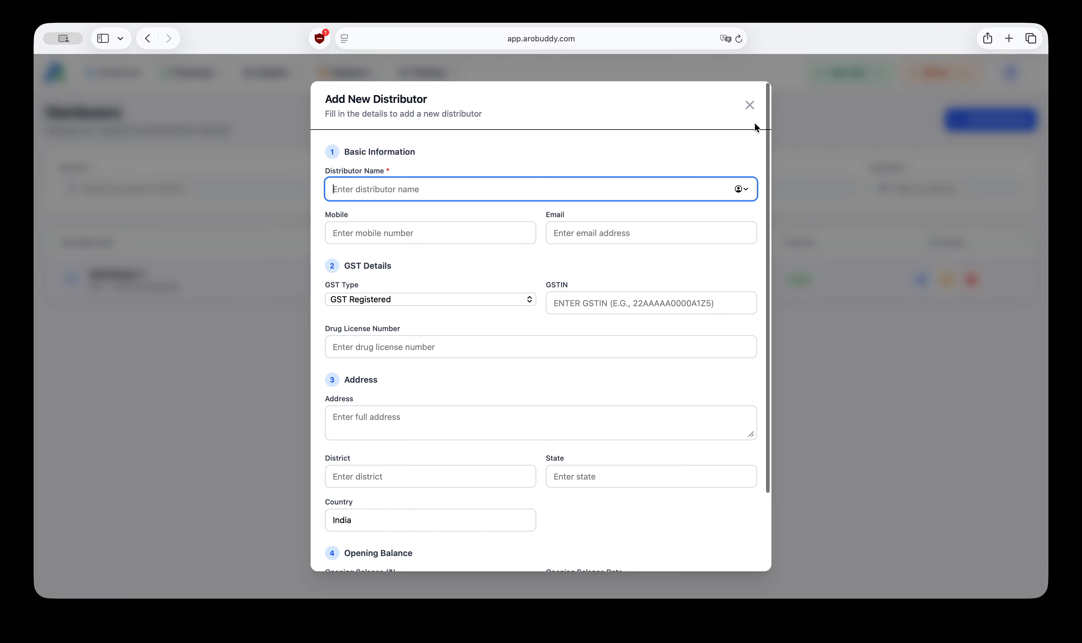
{"action": "left_click", "coordinate": [749, 104]}
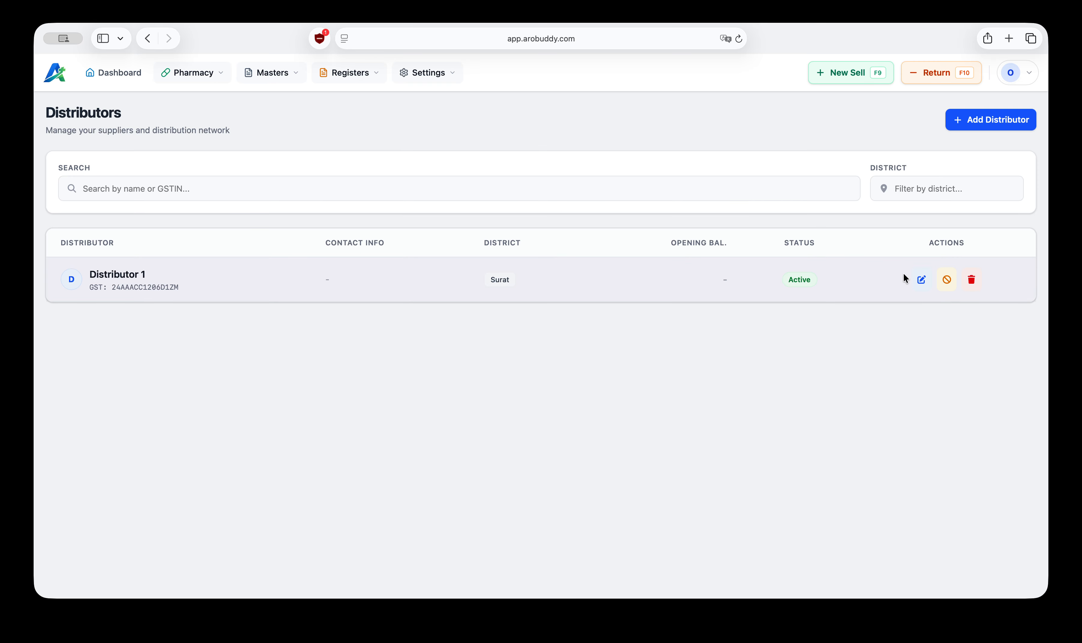
{"action": "left_click", "coordinate": [921, 280]}
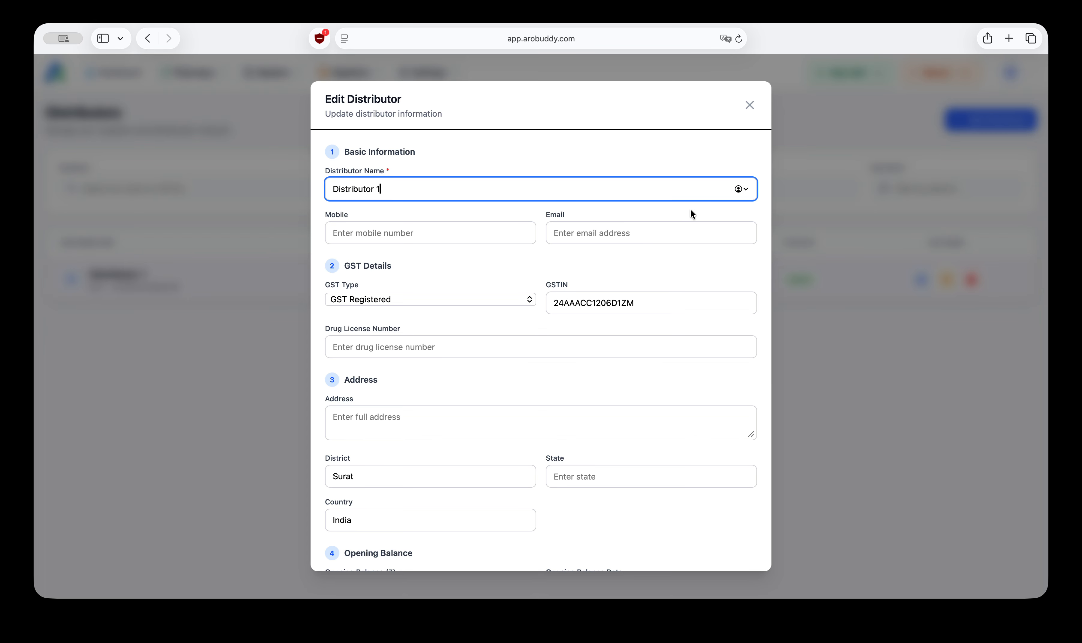
{"action": "left_click", "coordinate": [749, 105]}
Step: Start a new purchase entry from the pharmacy purchase page
{"action": "left_click", "coordinate": [211, 76]}
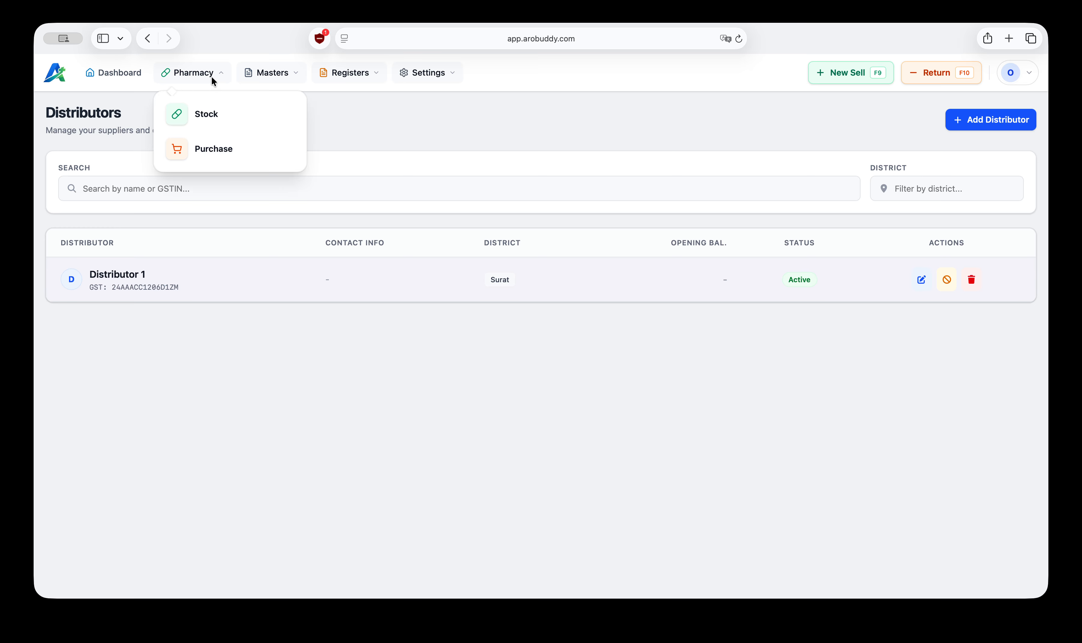
{"action": "left_click", "coordinate": [219, 151]}
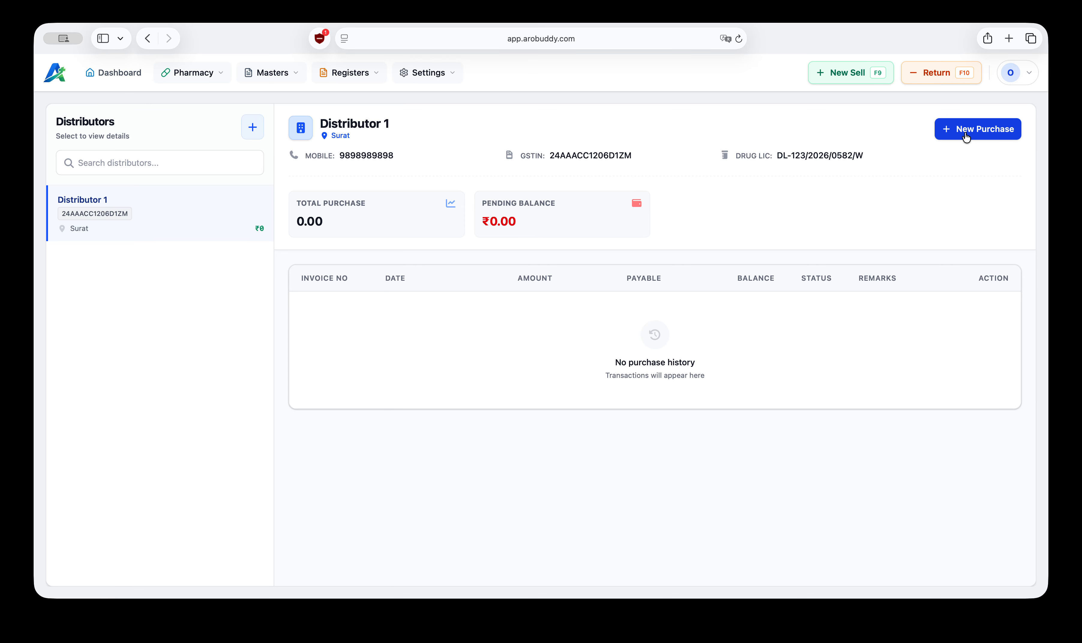
{"action": "left_click", "coordinate": [982, 135]}
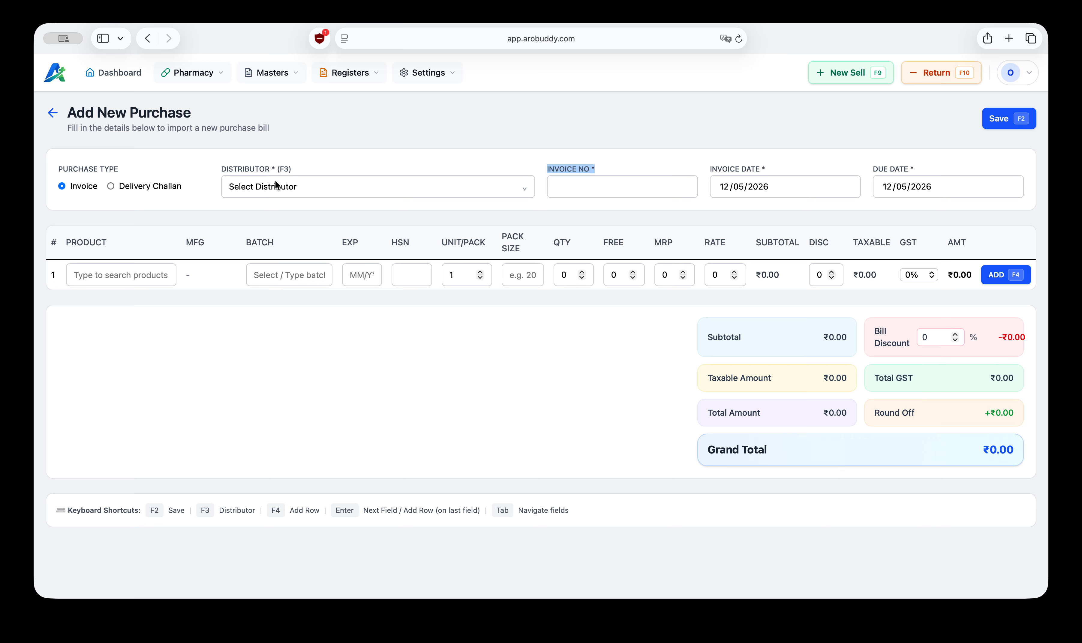
Step: Switch the purchase type to Delivery Challan and back to Invoice
{"action": "left_click", "coordinate": [112, 187]}
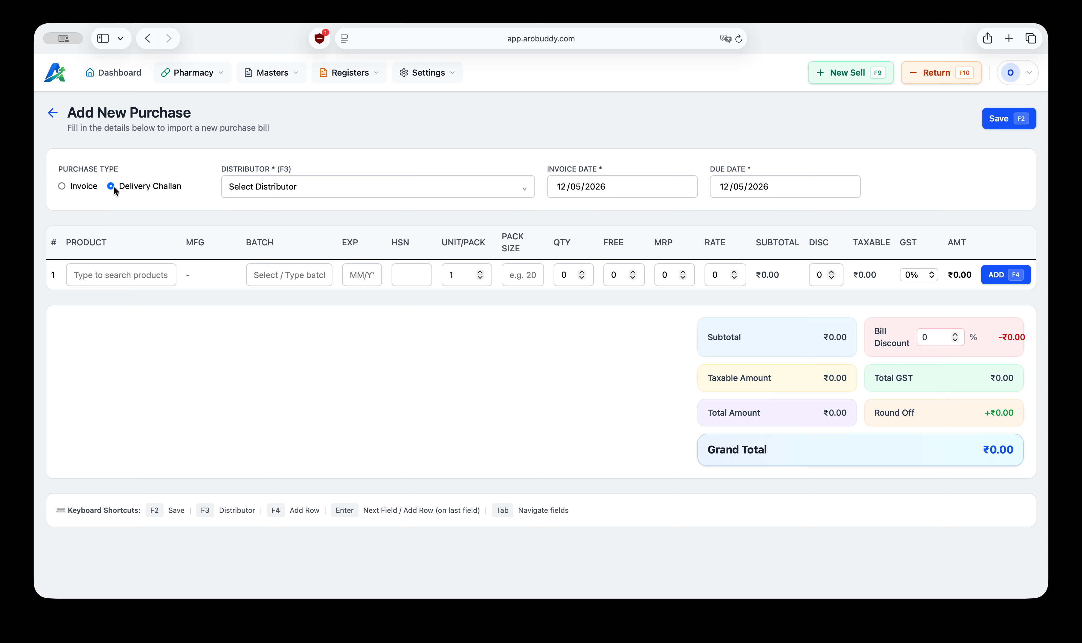
{"action": "left_click", "coordinate": [62, 186]}
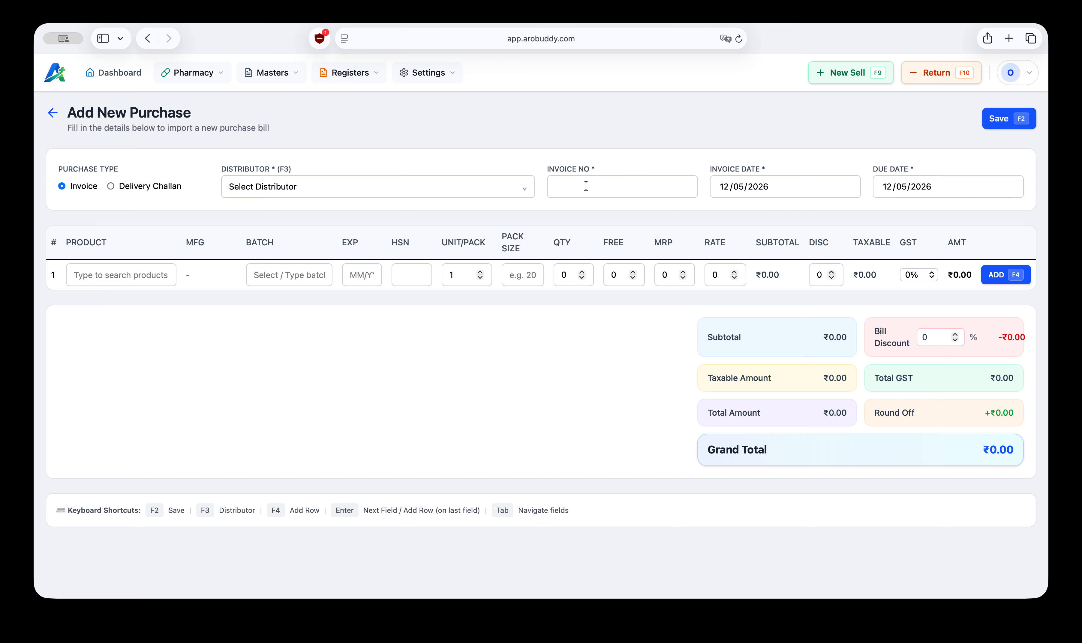
Step: Select Distributor 1 as the purchase bill's distributor
{"action": "left_click", "coordinate": [276, 186]}
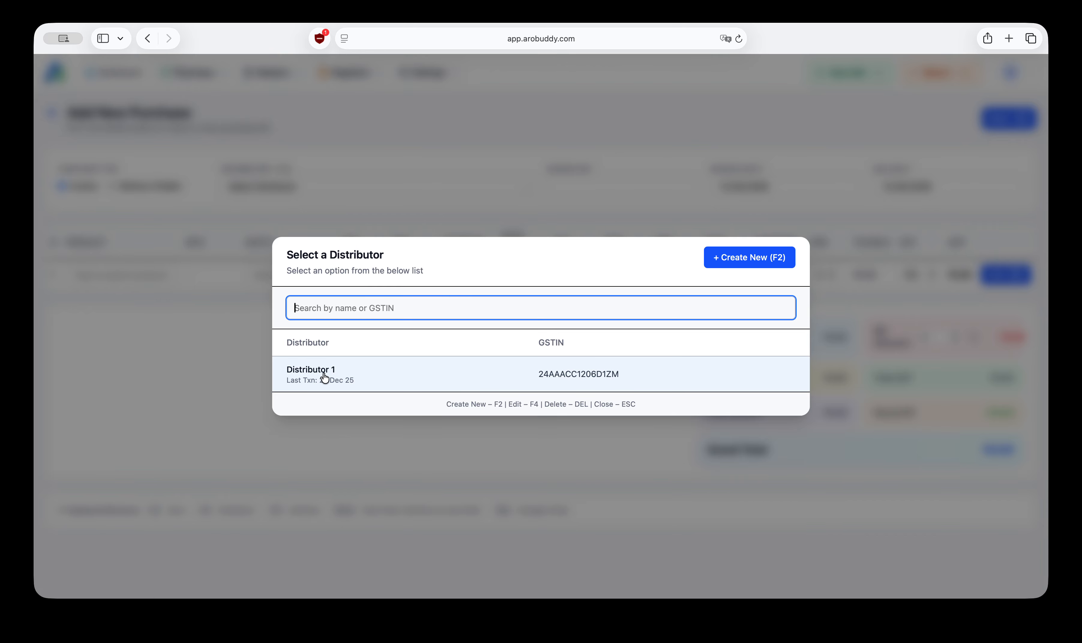
{"action": "left_click", "coordinate": [740, 259]}
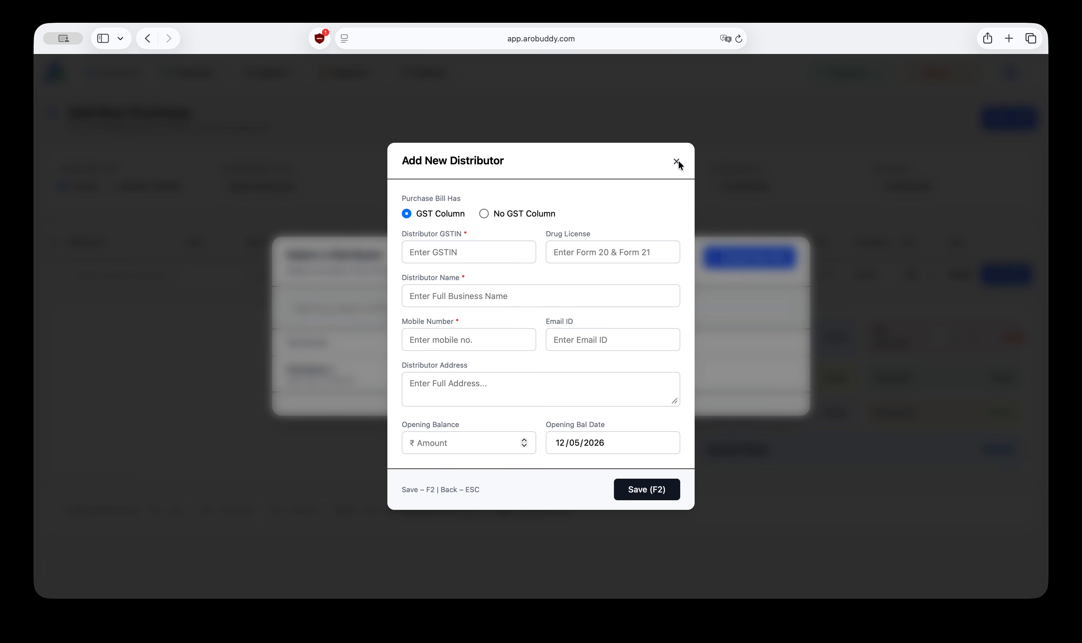
{"action": "left_click", "coordinate": [677, 161]}
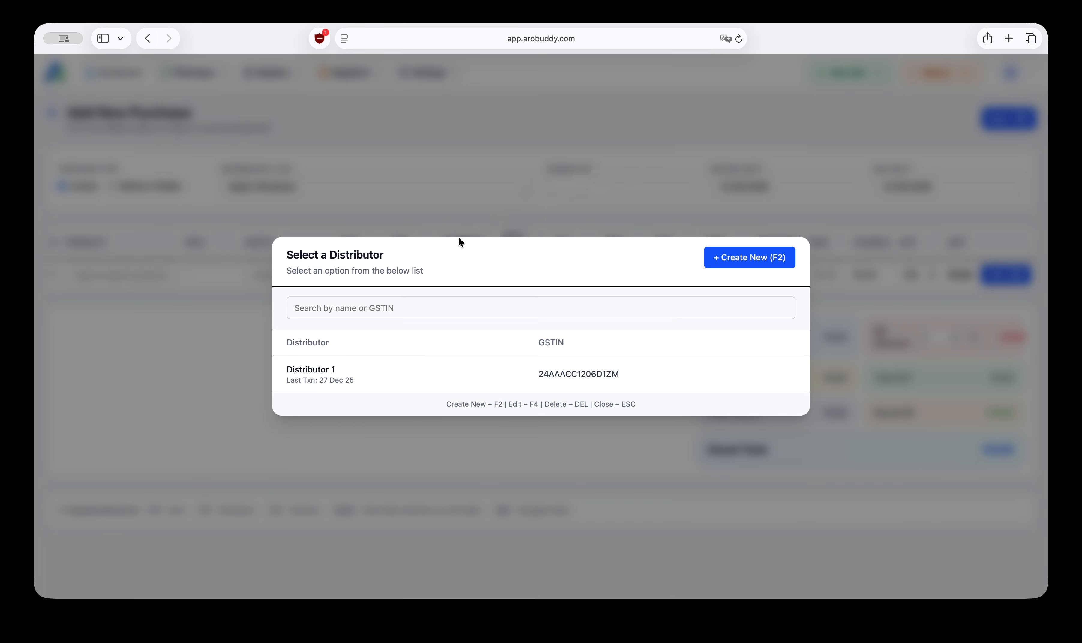
{"action": "left_click", "coordinate": [351, 378]}
Step: Enter A0001 as the invoice number
{"action": "left_click", "coordinate": [597, 192]}
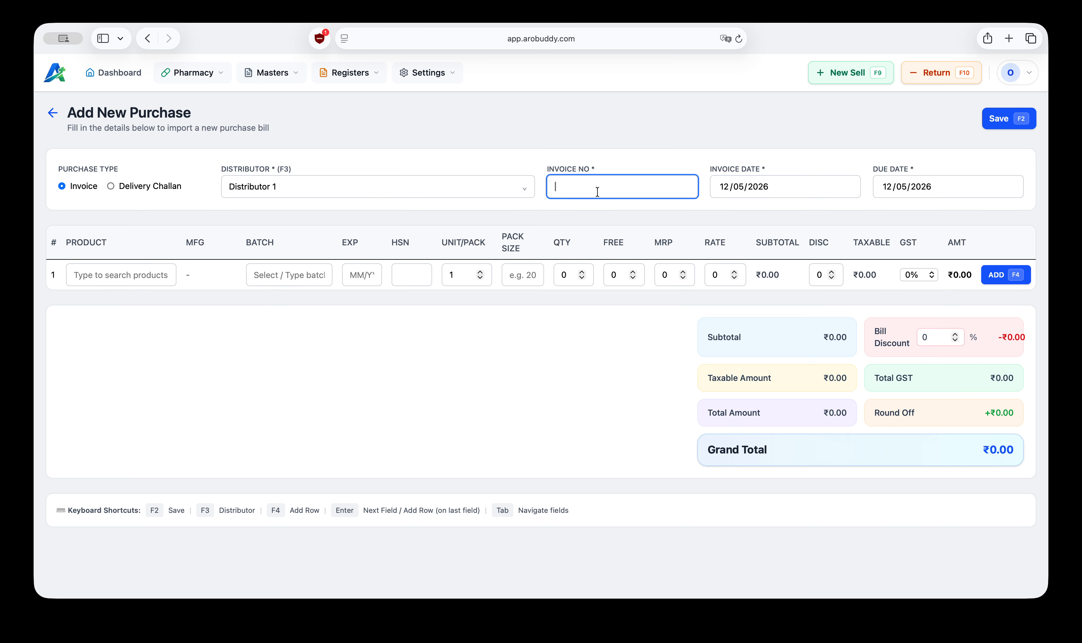
{"action": "type", "text": "A0"}
{"action": "type", "text": "001"}
{"action": "key", "text": "BackSpace"}
{"action": "type", "text": "01"}
{"action": "key", "text": "Tab"}
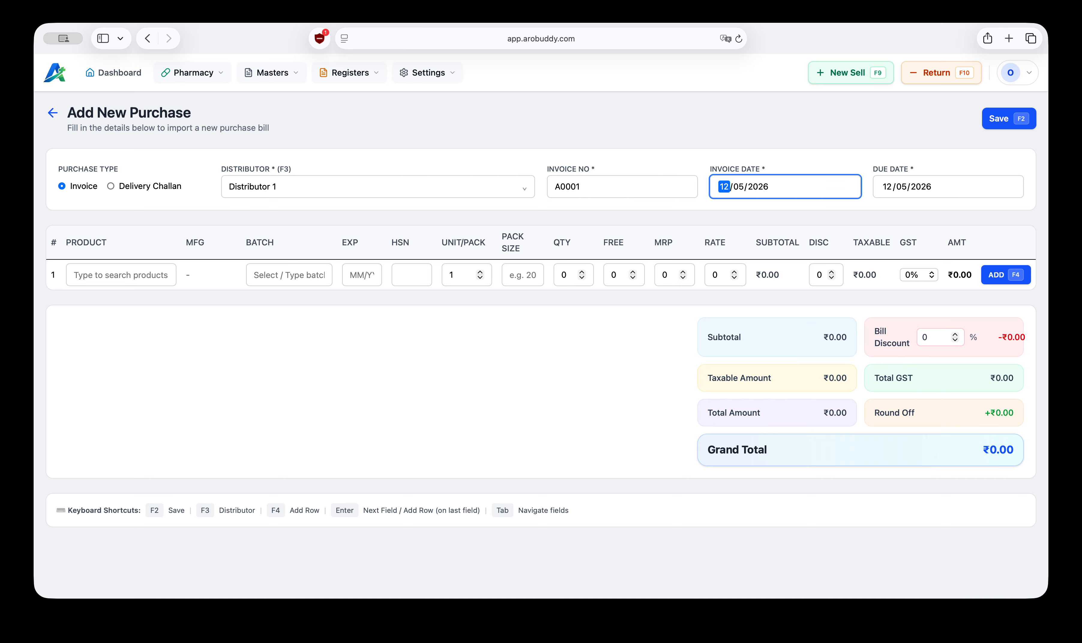
Step: Set the invoice date to 12/05/2026 using the date picker
{"action": "left_click", "coordinate": [802, 189]}
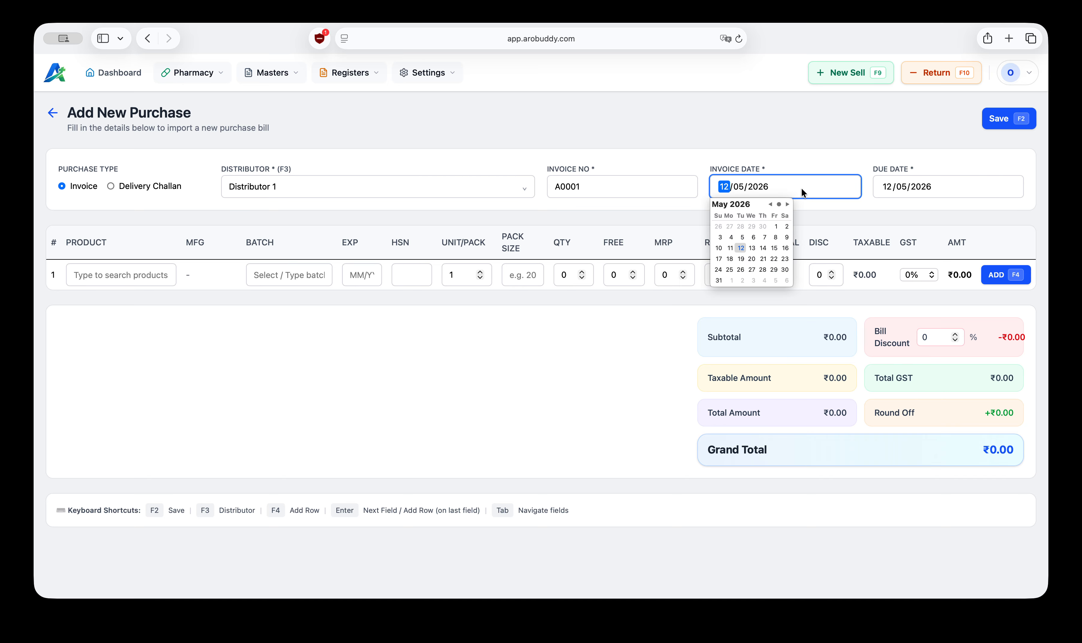
{"action": "left_click", "coordinate": [730, 248]}
{"action": "left_click", "coordinate": [741, 247]}
{"action": "left_click", "coordinate": [825, 209]}
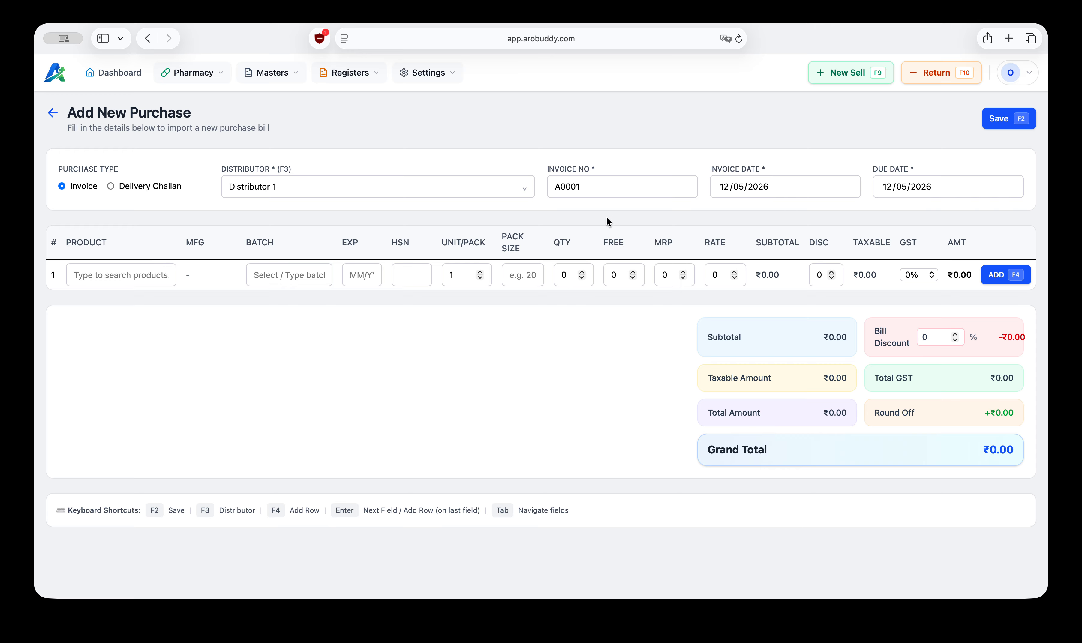
Step: Set the due date to 15/05/2026 using the date picker
{"action": "left_click", "coordinate": [919, 185]}
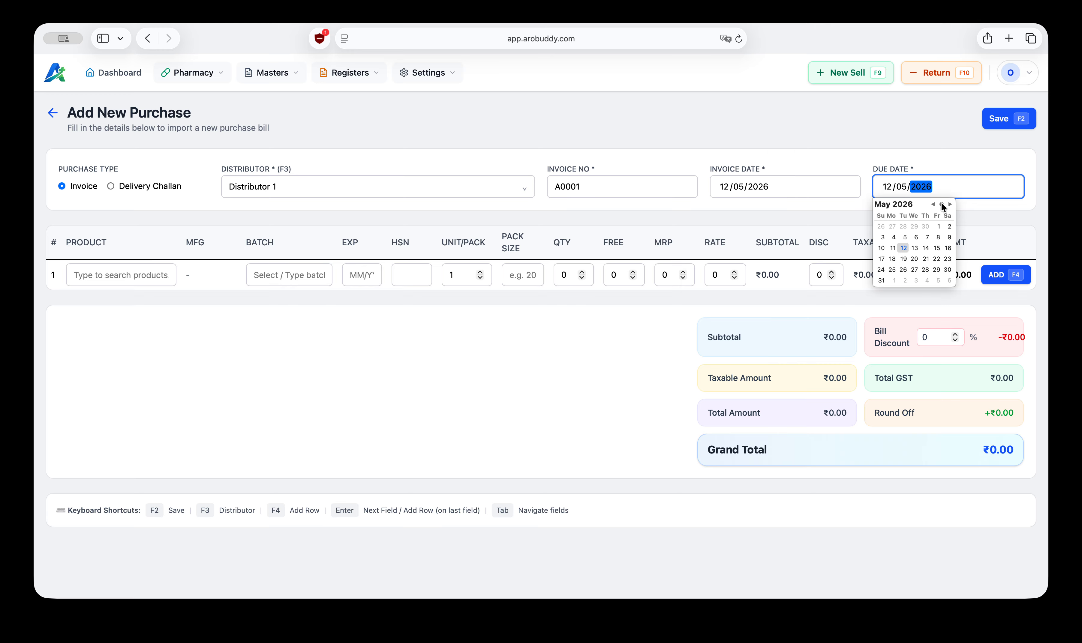
{"action": "left_click", "coordinate": [920, 148]}
{"action": "left_click", "coordinate": [941, 182]}
{"action": "left_click", "coordinate": [937, 249]}
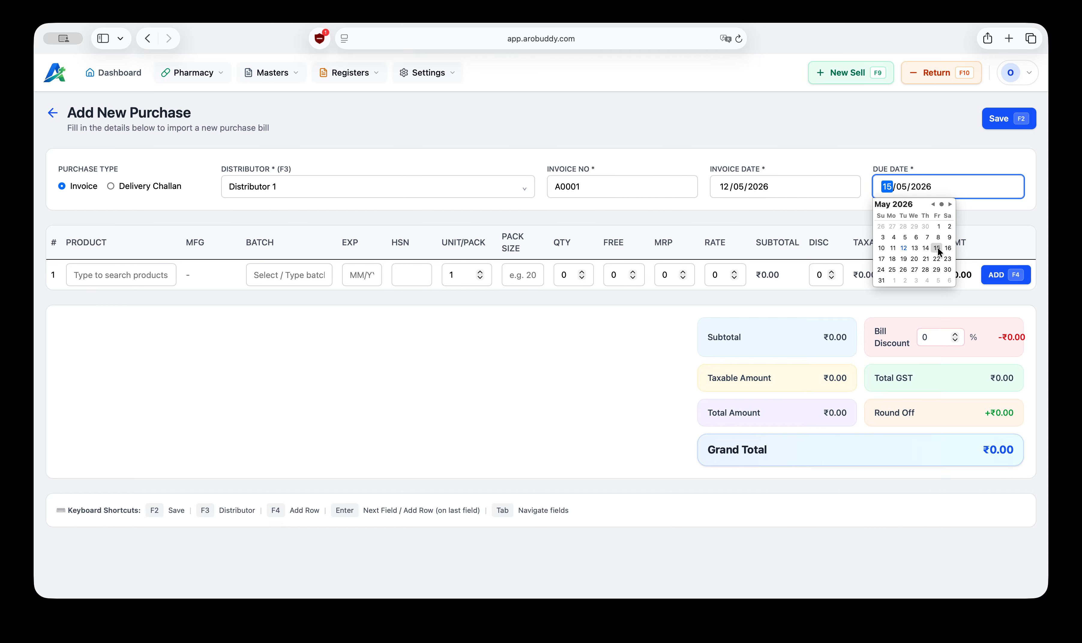
{"action": "left_click", "coordinate": [574, 414]}
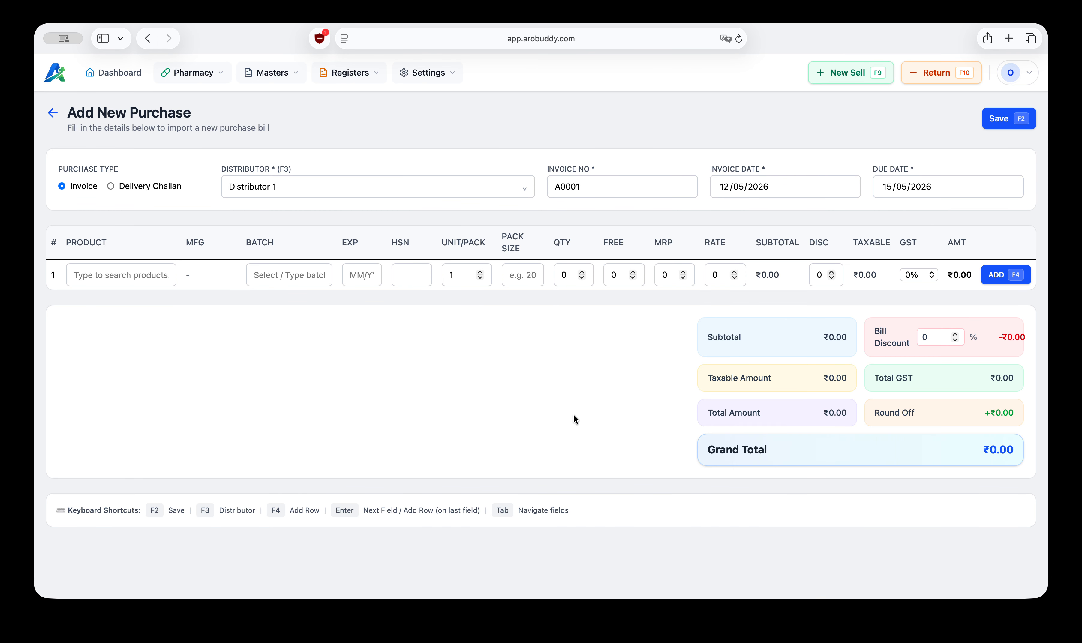
Step: Enter Dolo as the first row's product and choose to create it as a new product
{"action": "left_click", "coordinate": [106, 276]}
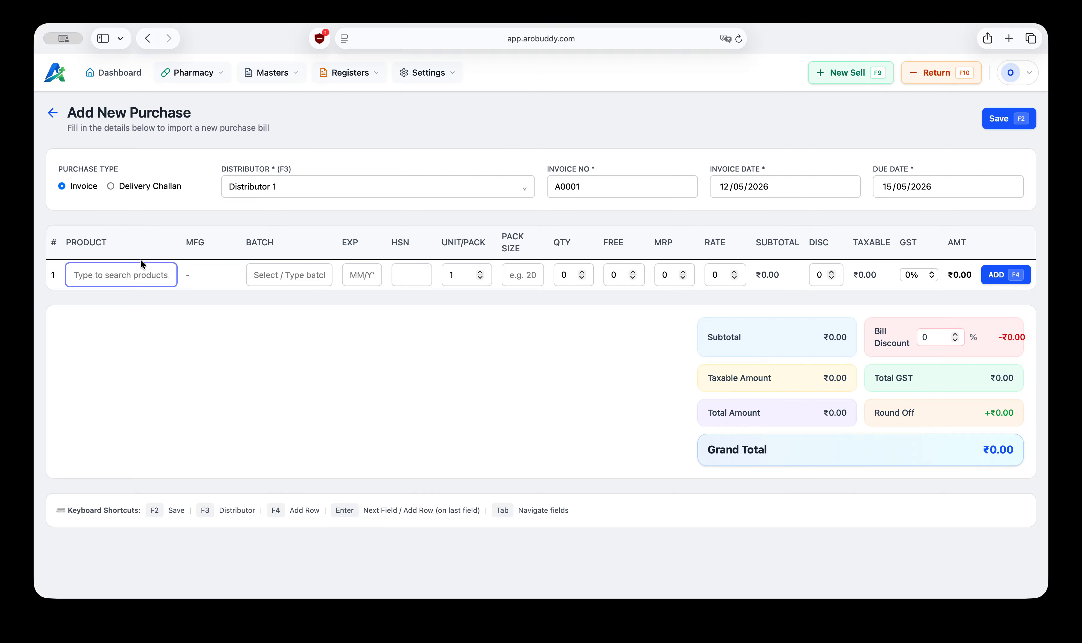
{"action": "left_click_drag", "start_coordinate": [60, 243], "coordinate": [106, 249]}
{"action": "left_click", "coordinate": [109, 278]}
{"action": "type", "text": "Dolo"}
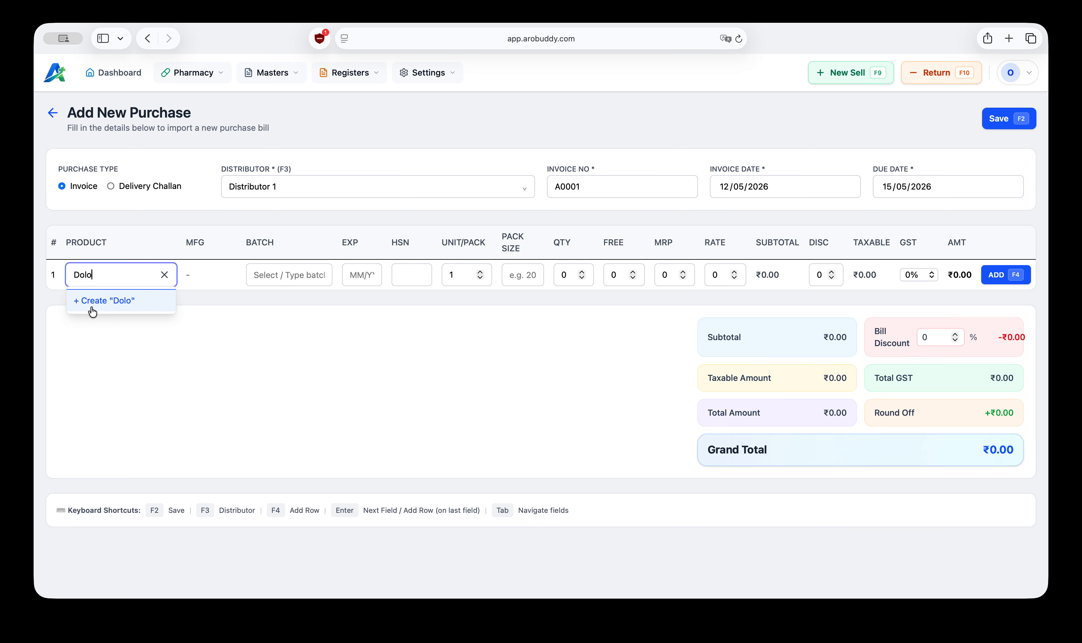
{"action": "left_click", "coordinate": [122, 308]}
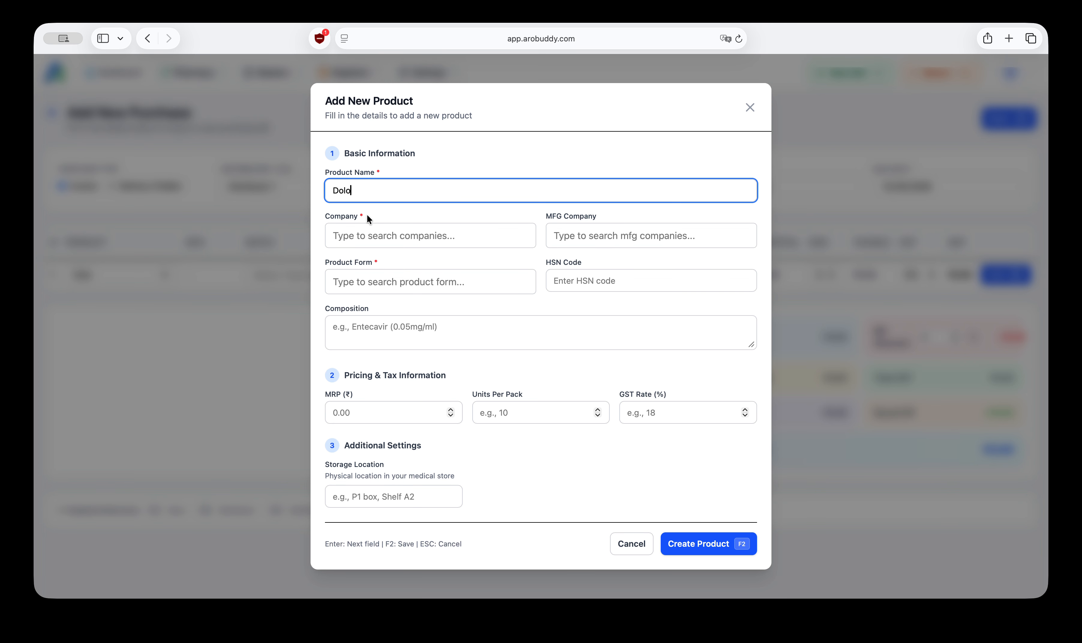
Step: Set the new product's company and MFG company both to test
{"action": "left_click", "coordinate": [354, 238]}
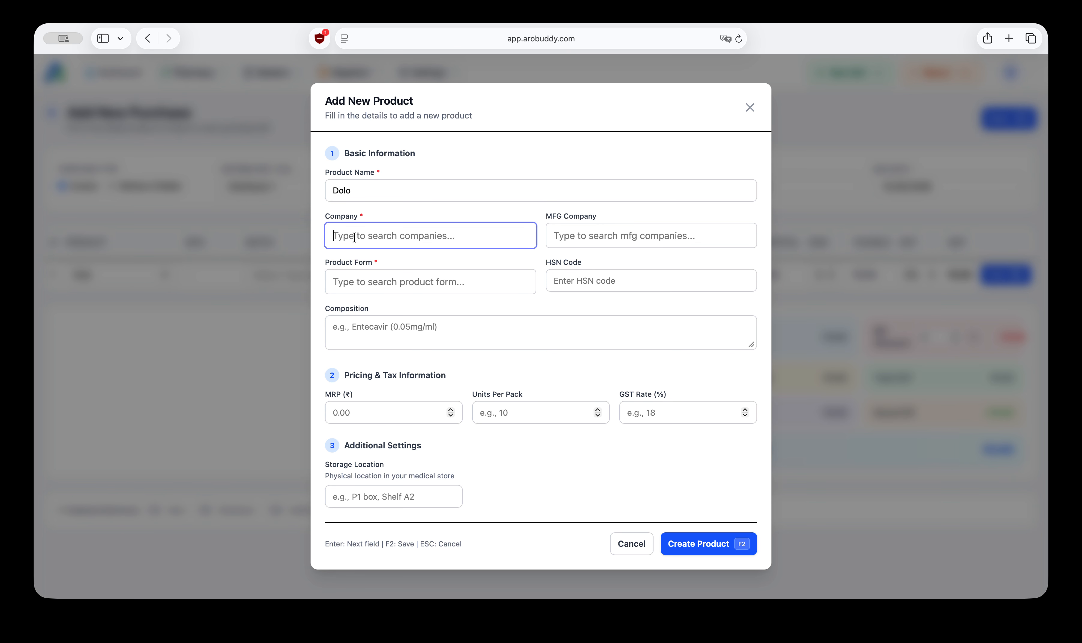
{"action": "type", "text": "test"}
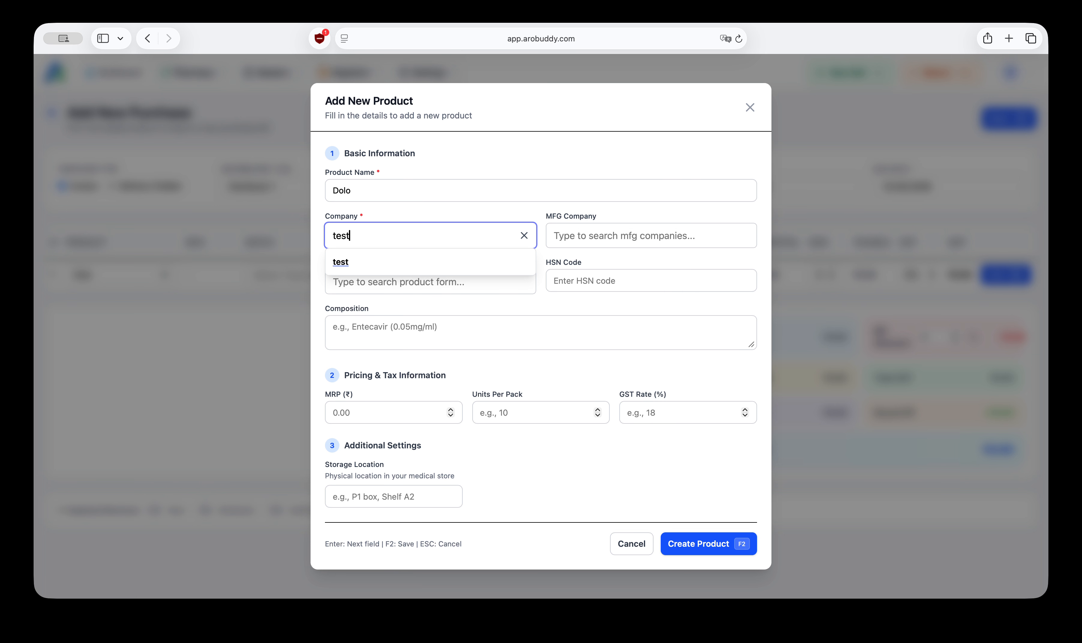
{"action": "left_click", "coordinate": [367, 269]}
{"action": "key", "text": "Return"}
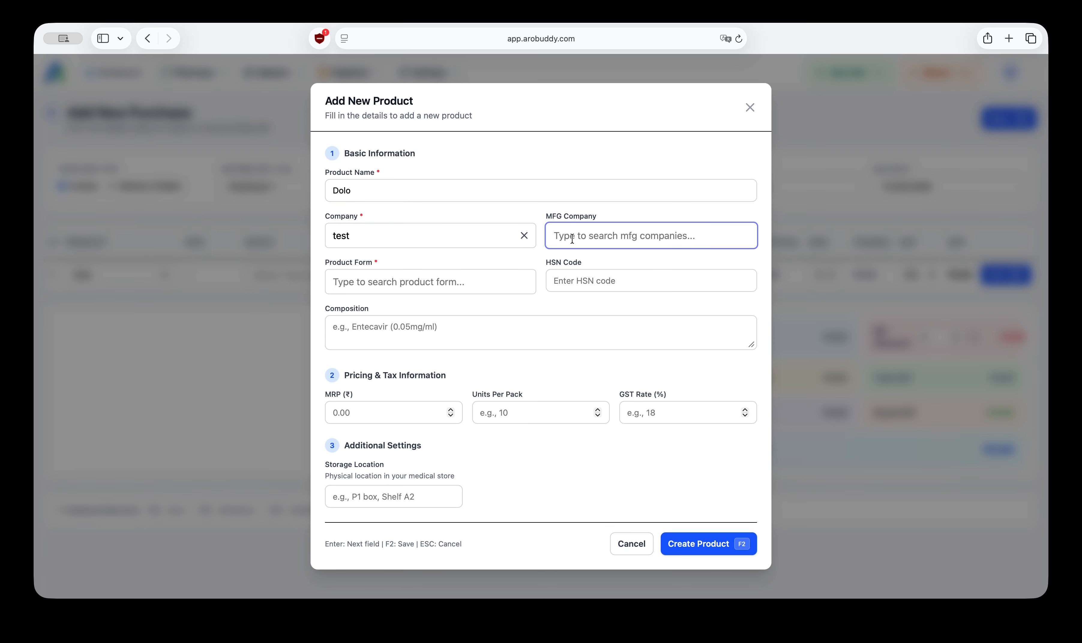
{"action": "type", "text": "test"}
{"action": "left_click", "coordinate": [579, 263]}
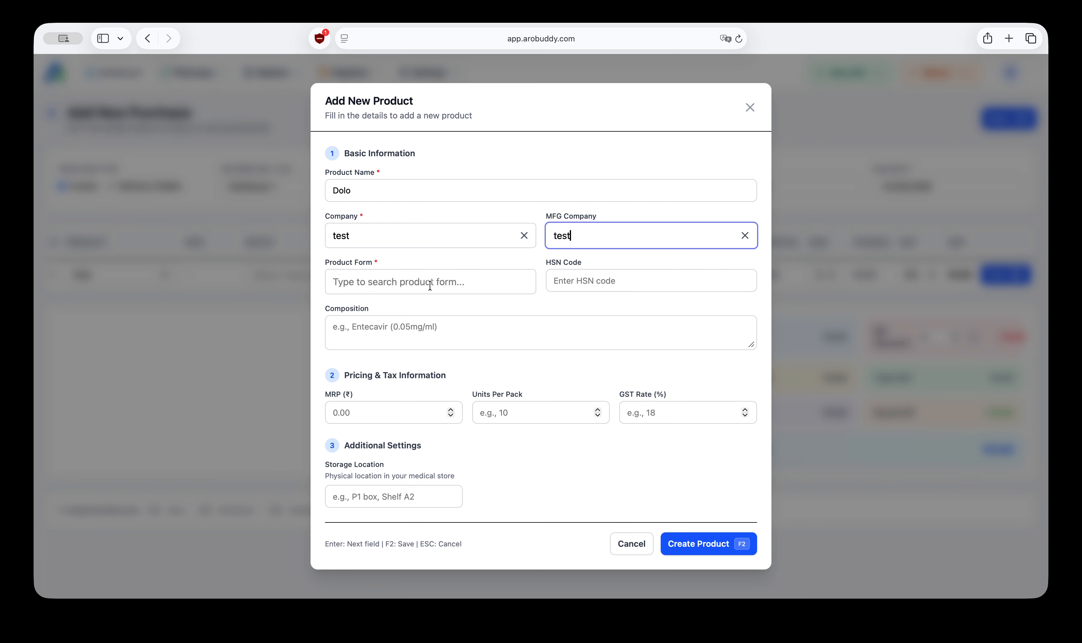
Step: Set the new product's form to Tablet, after searching the form list
{"action": "left_click", "coordinate": [417, 280]}
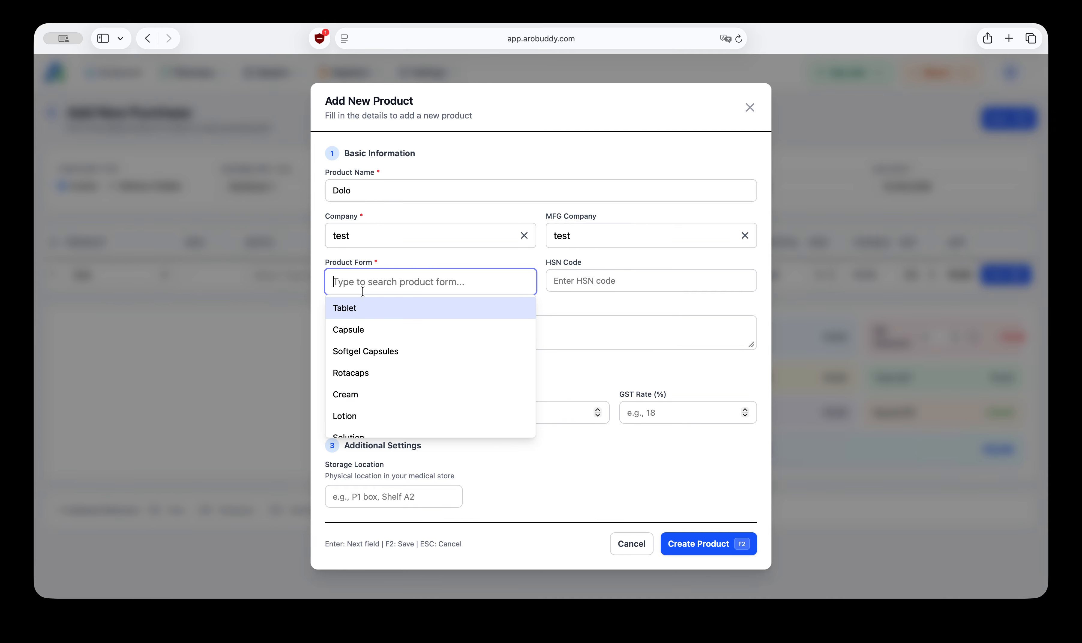
{"action": "type", "text": "gel"}
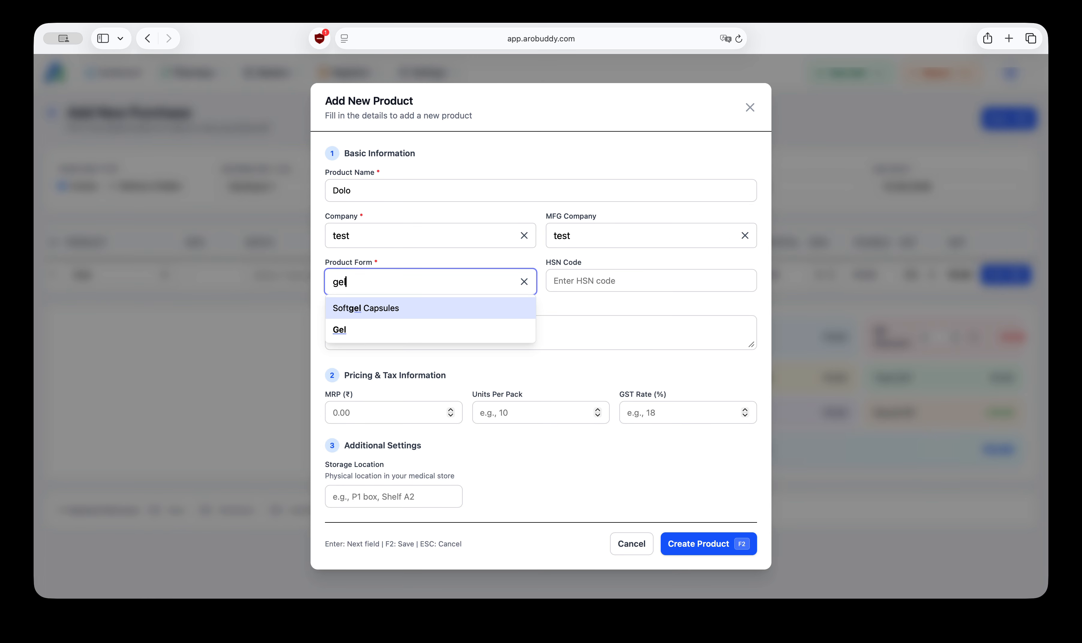
{"action": "key", "text": "BackSpace"}
{"action": "key", "text": "BackSpace"}
{"action": "key", "text": "BackSpace"}
{"action": "type", "text": "soa"}
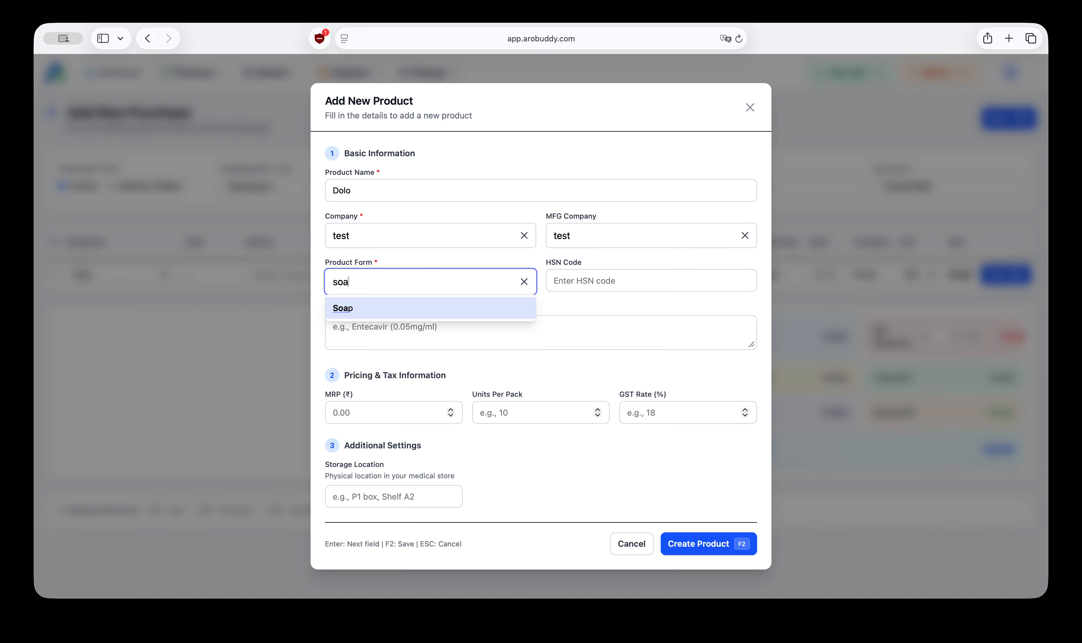
{"action": "key", "text": "BackSpace"}
{"action": "key", "text": "BackSpace"}
{"action": "key", "text": "BackSpace"}
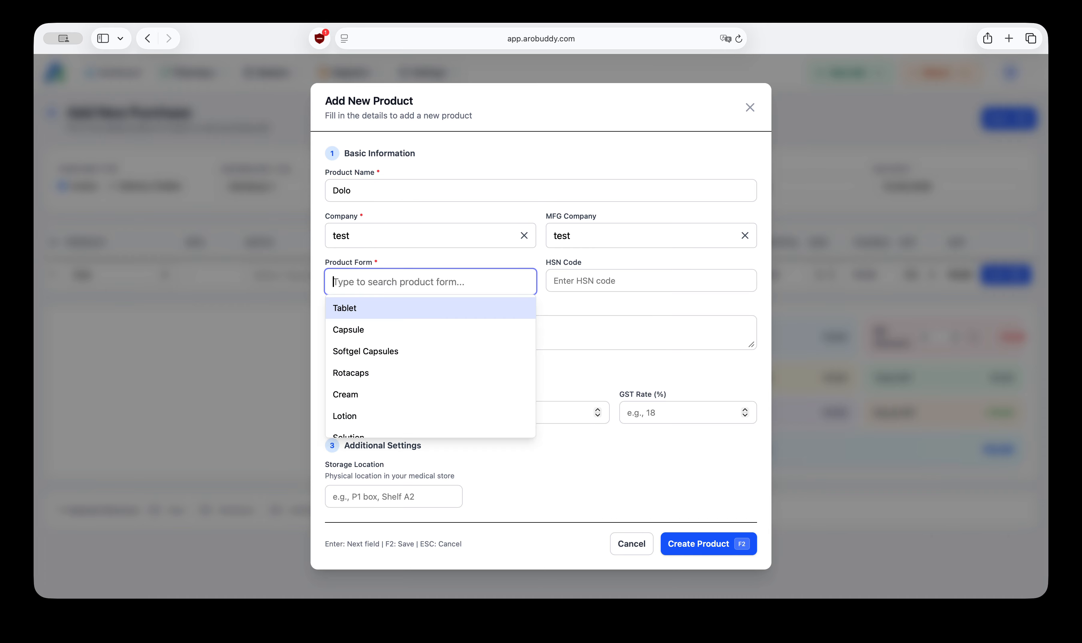
{"action": "left_click", "coordinate": [364, 313]}
Step: Enter HSN code HSN001 and composition Paracetamol for the new product
{"action": "left_click", "coordinate": [586, 280]}
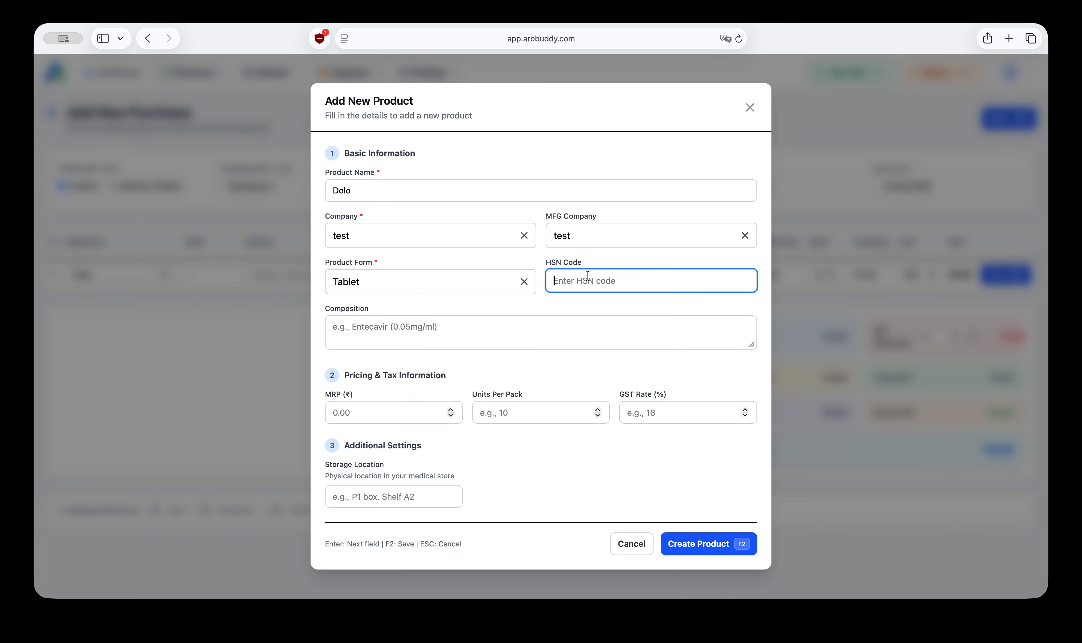
{"action": "type", "text": "HSN001"}
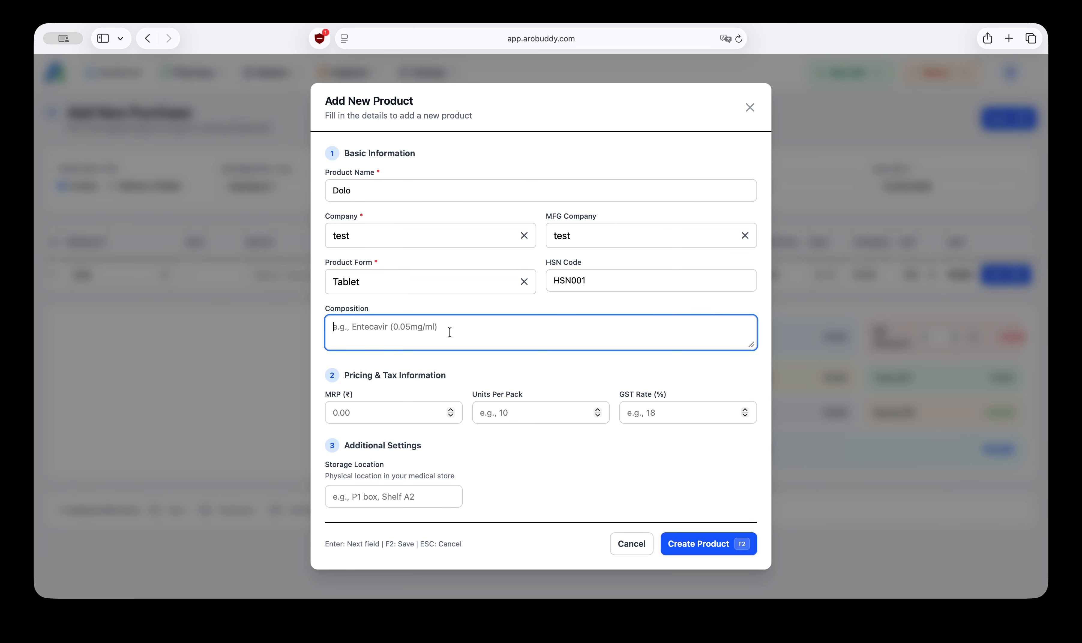
{"action": "left_click", "coordinate": [452, 335]}
{"action": "type", "text": "Para"}
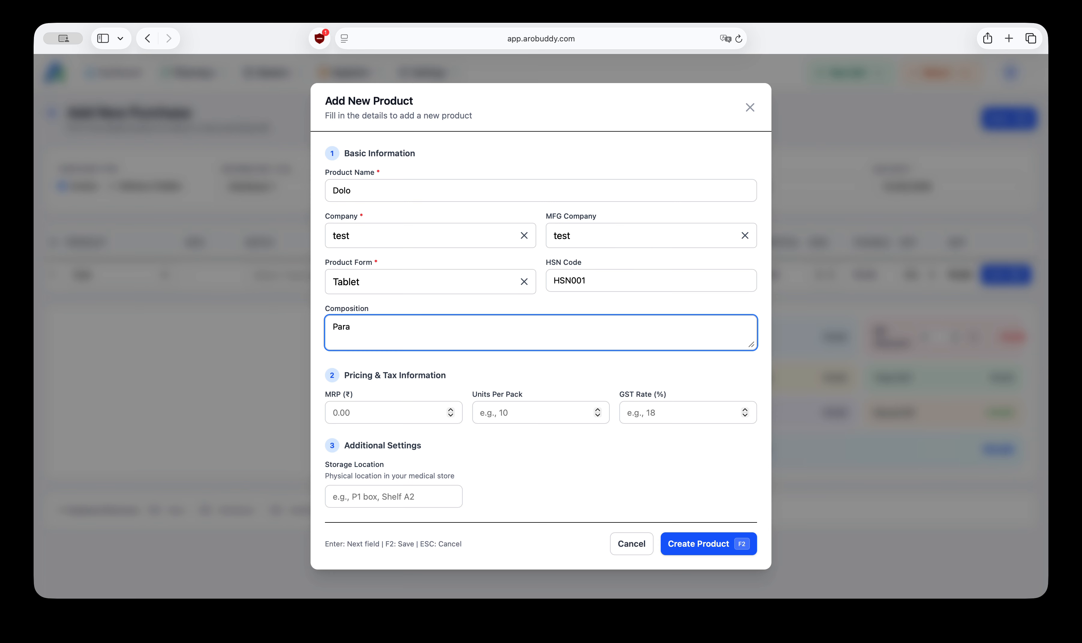
{"action": "type", "text": "ceme"}
{"action": "key", "text": "BackSpace"}
{"action": "type", "text": "ol"}
{"action": "left_click", "coordinate": [360, 327]}
{"action": "type", "text": "ta"}
Step: Set the new product's MRP to 100, units per pack to 10 and GST rate to 18%
{"action": "left_click", "coordinate": [382, 415]}
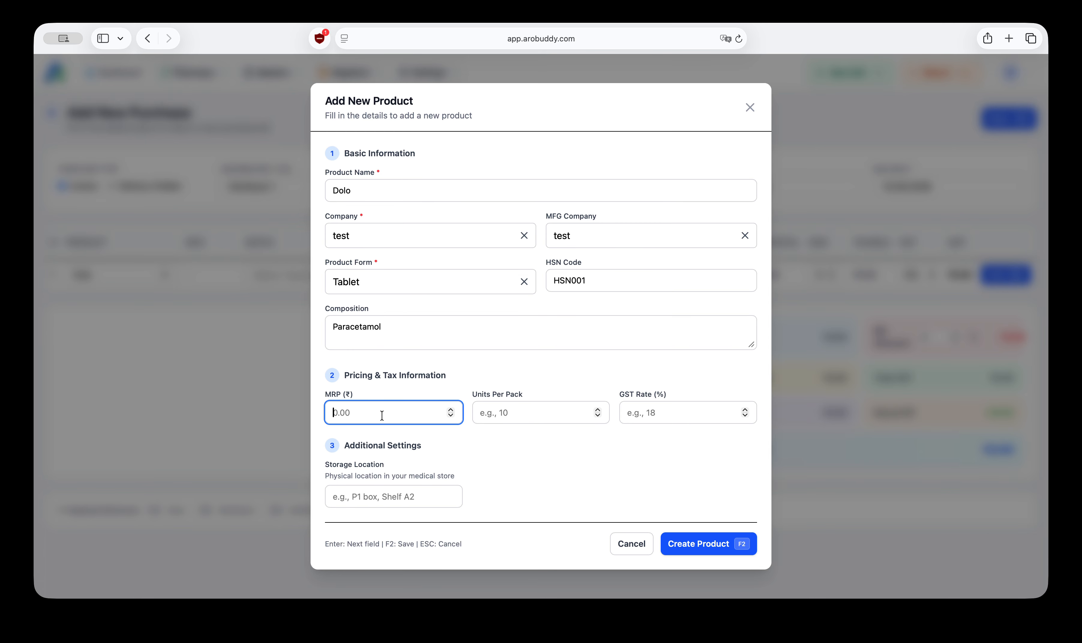
{"action": "type", "text": "100"}
{"action": "key", "text": "Return"}
{"action": "type", "text": "10"}
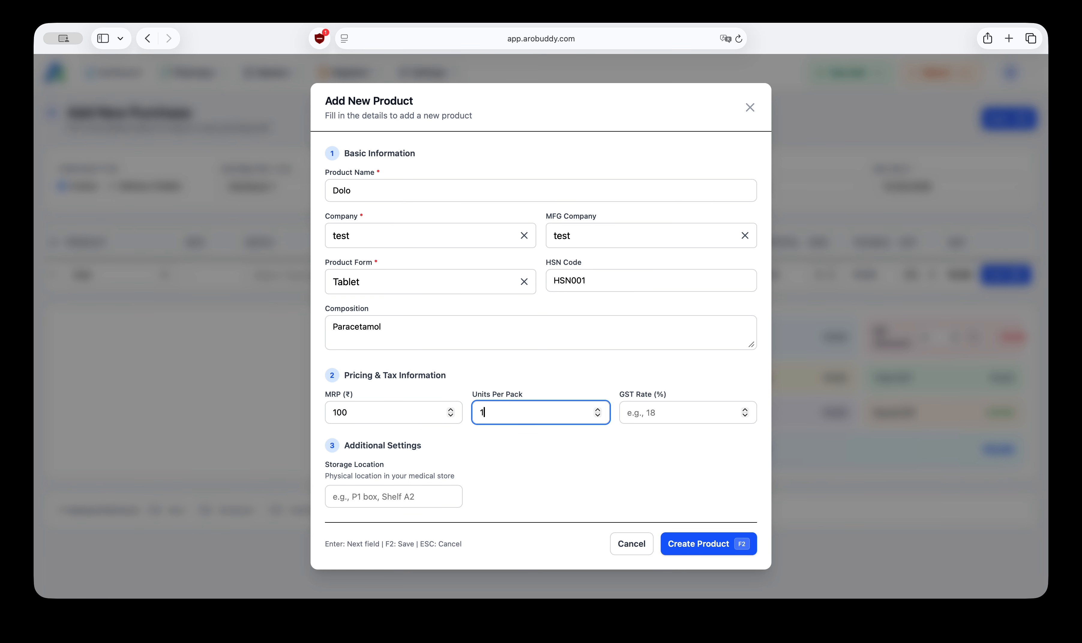
{"action": "left_click", "coordinate": [655, 414]}
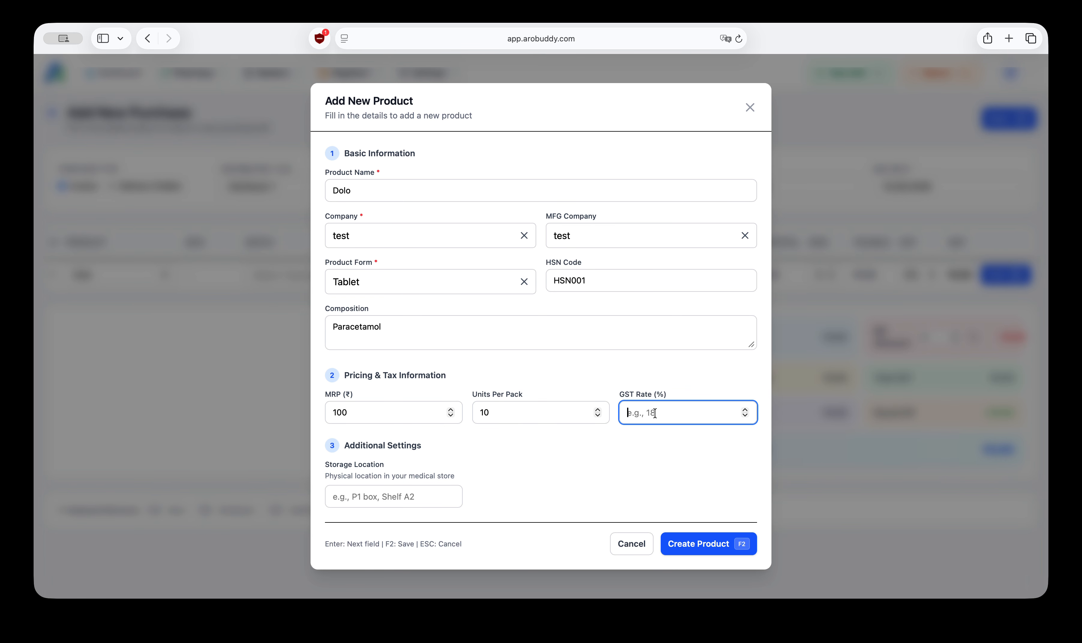
{"action": "type", "text": "18"}
Step: Set the storage location to D1 and create the product
{"action": "left_click", "coordinate": [383, 494]}
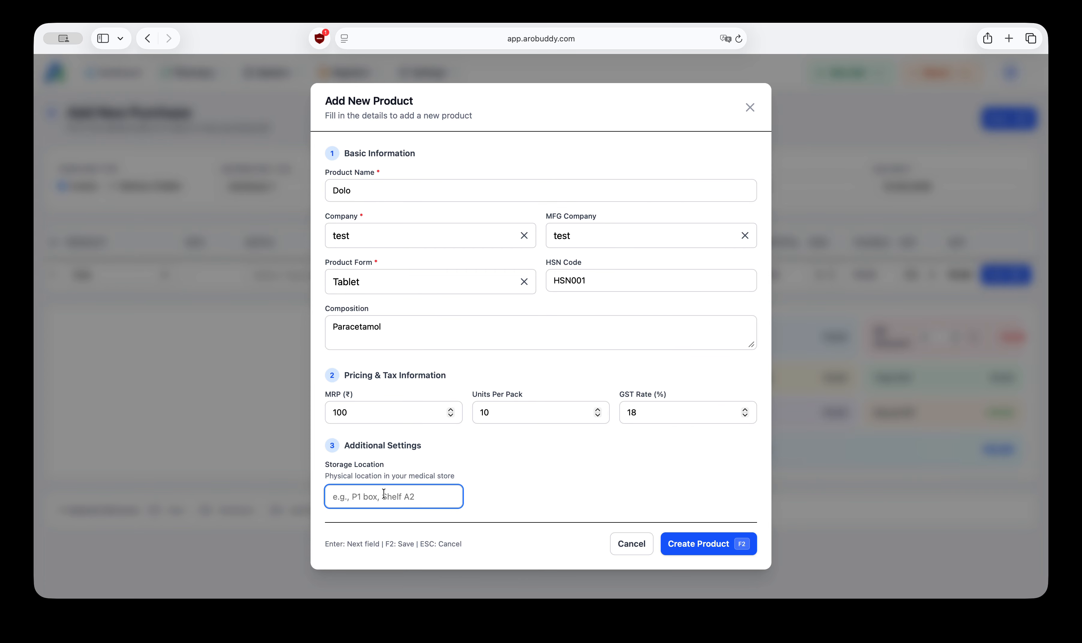
{"action": "type", "text": "D1"}
{"action": "left_click", "coordinate": [694, 544]}
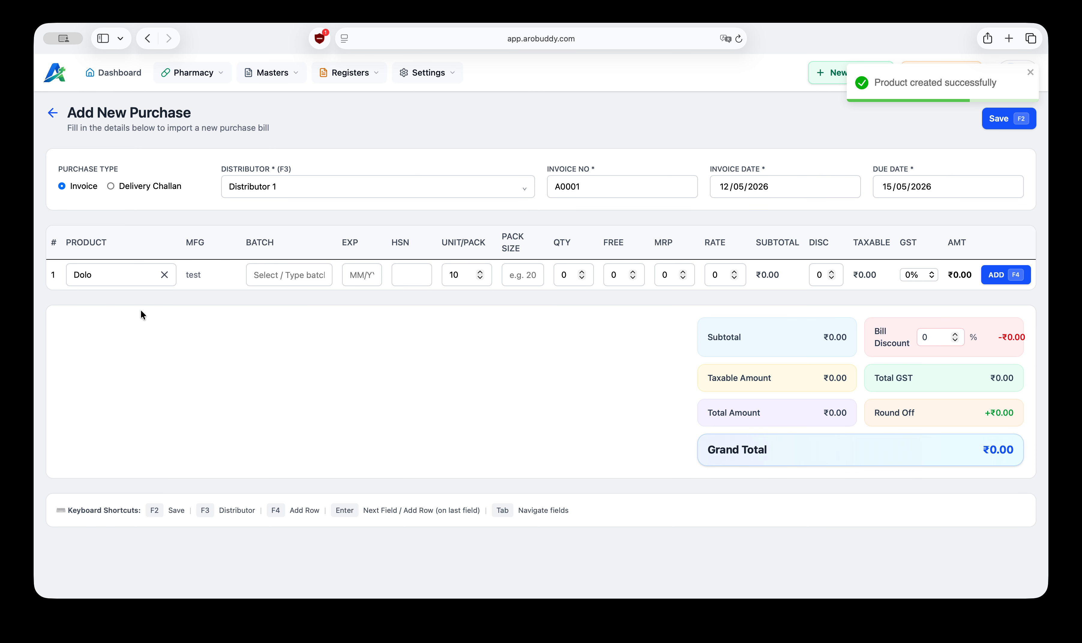
Step: Create batch B001 for the Dolo row
{"action": "left_click", "coordinate": [272, 275]}
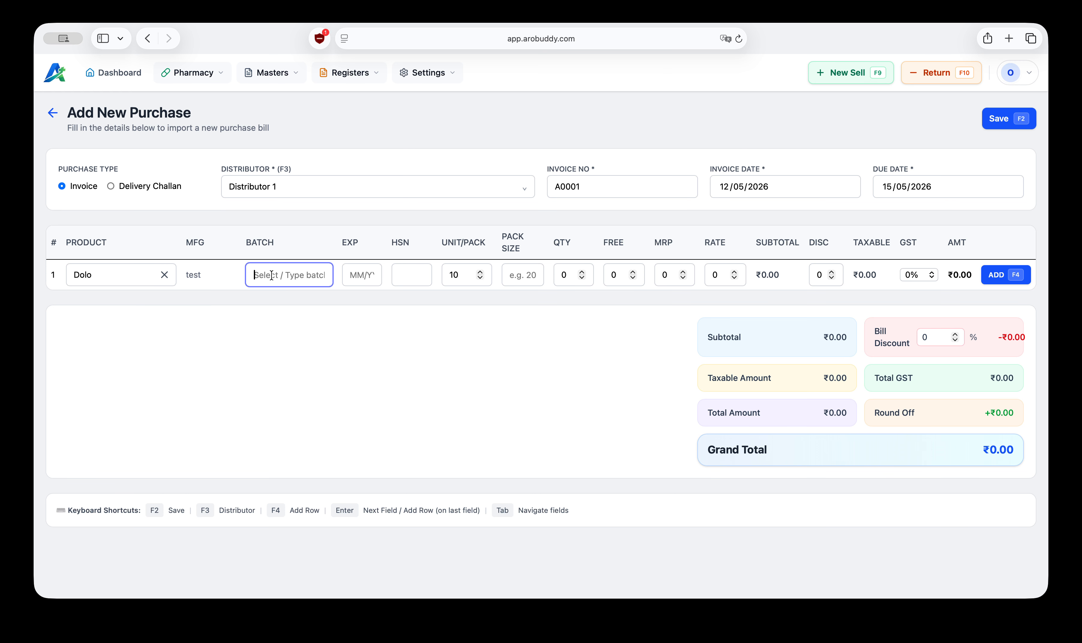
{"action": "type", "text": "B001"}
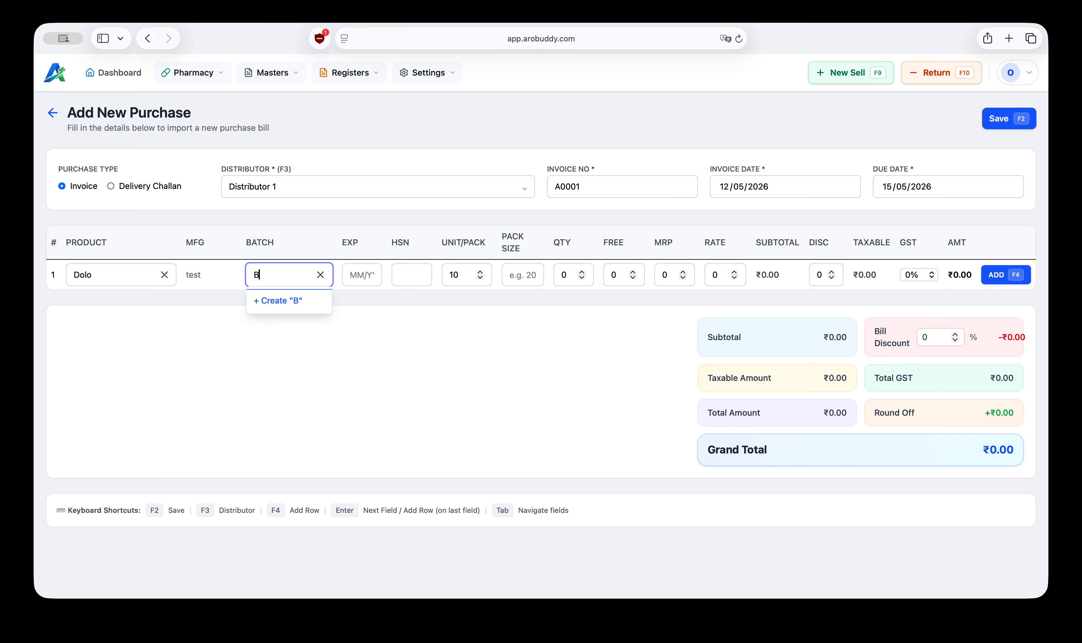
{"action": "left_click", "coordinate": [292, 302]}
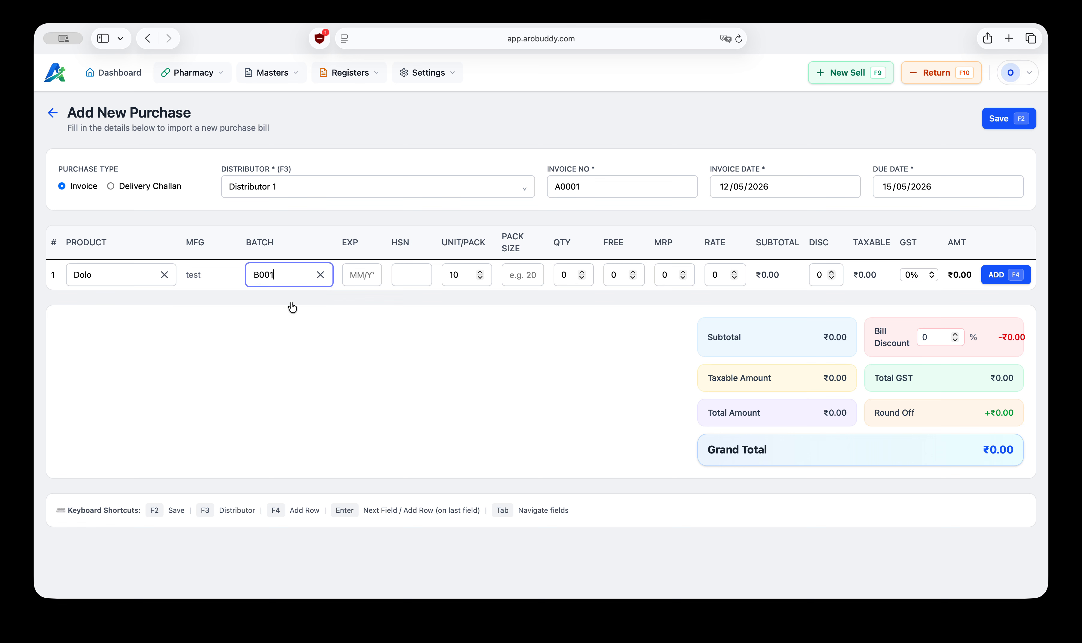
Step: Set the Dolo row's expiry to 10/29 and HSN to HSN001
{"action": "left_click", "coordinate": [356, 275]}
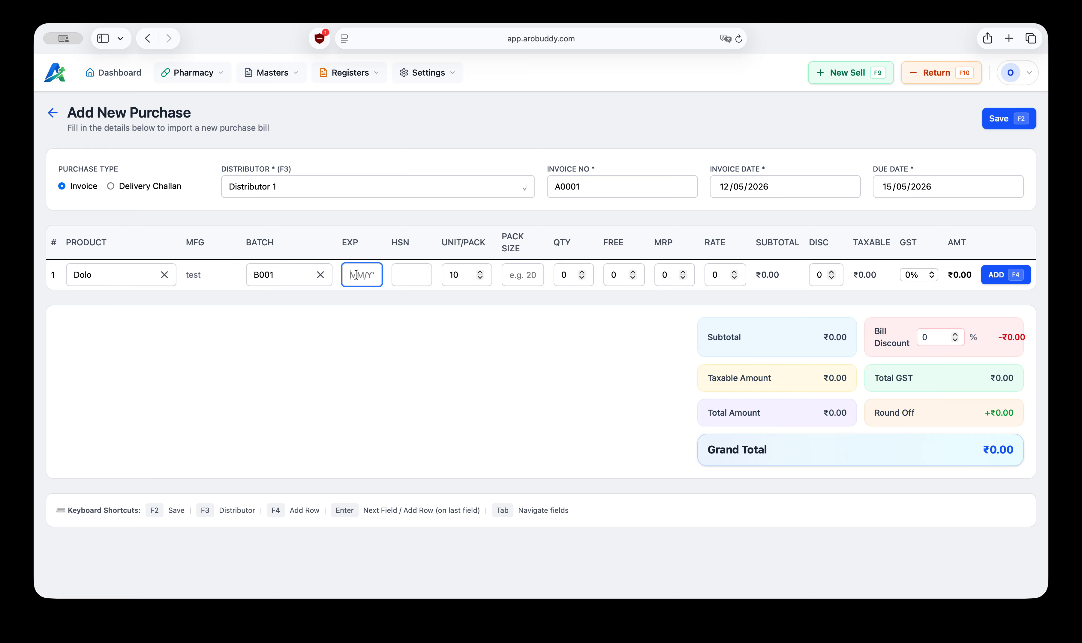
{"action": "type", "text": "10/29"}
{"action": "key", "text": "Tab"}
{"action": "type", "text": "HSN001"}
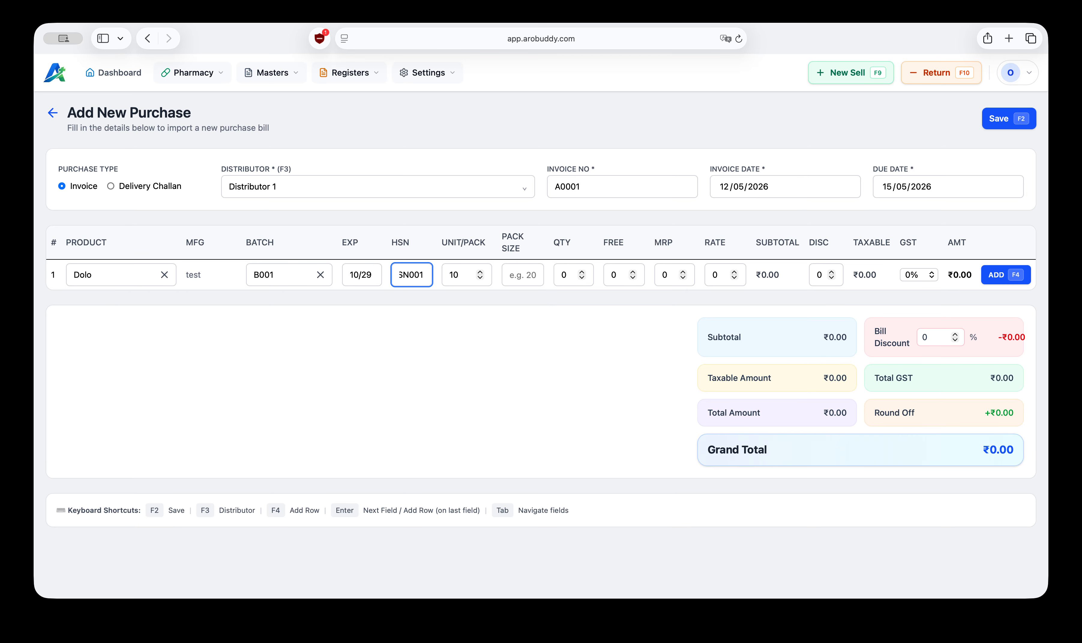
Step: Set the Dolo row's quantity to 10 and free quantity to 5
{"action": "key", "text": "Tab"}
{"action": "key", "text": "Tab"}
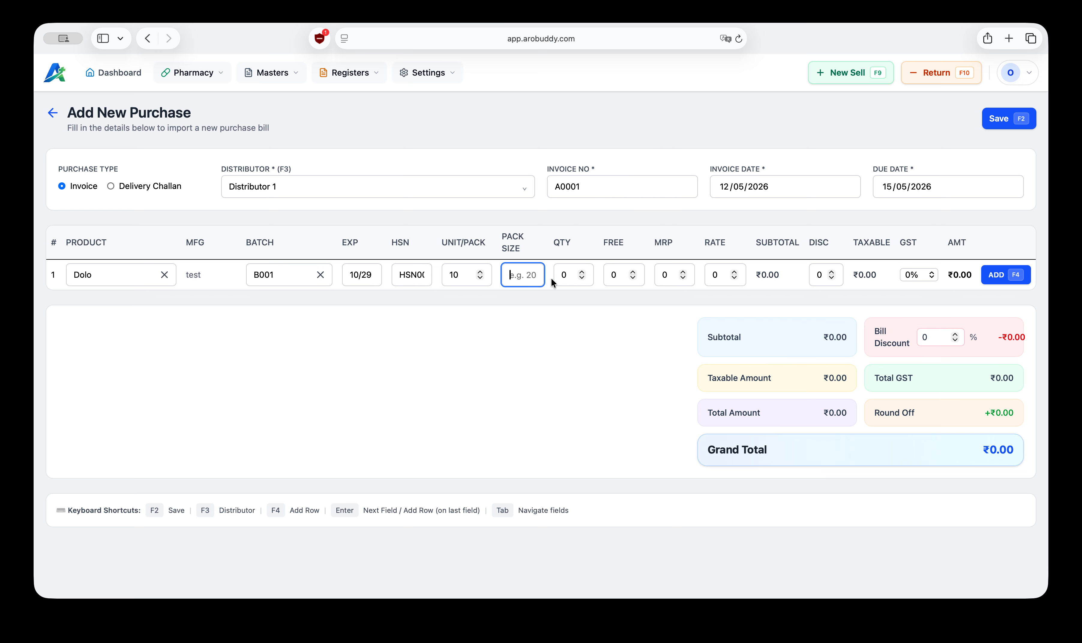
{"action": "left_click", "coordinate": [564, 281]}
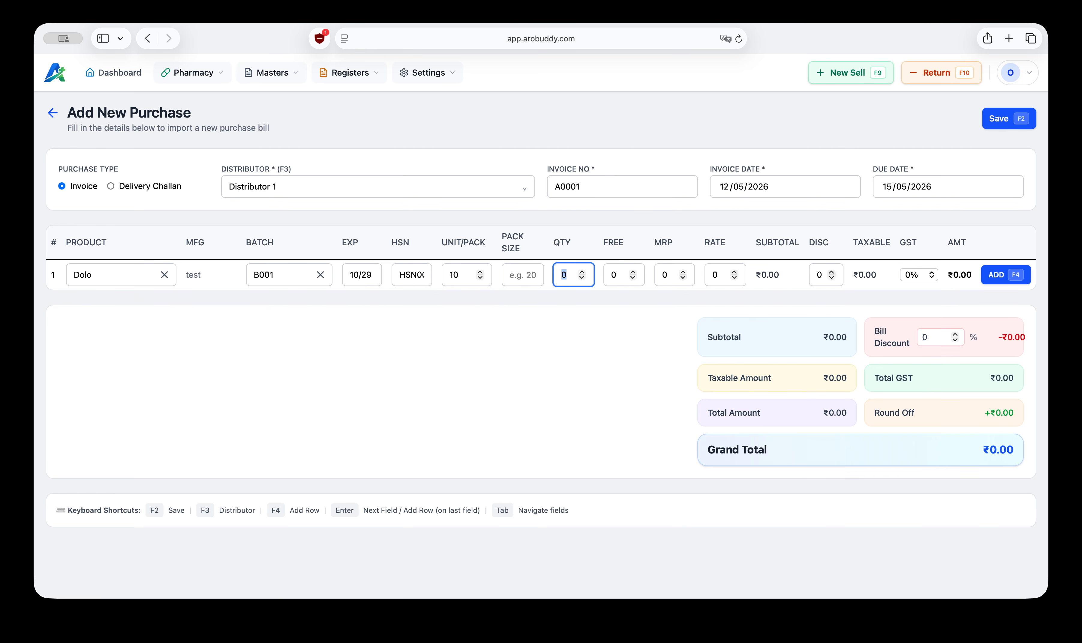
{"action": "type", "text": "10"}
{"action": "key", "text": "Tab"}
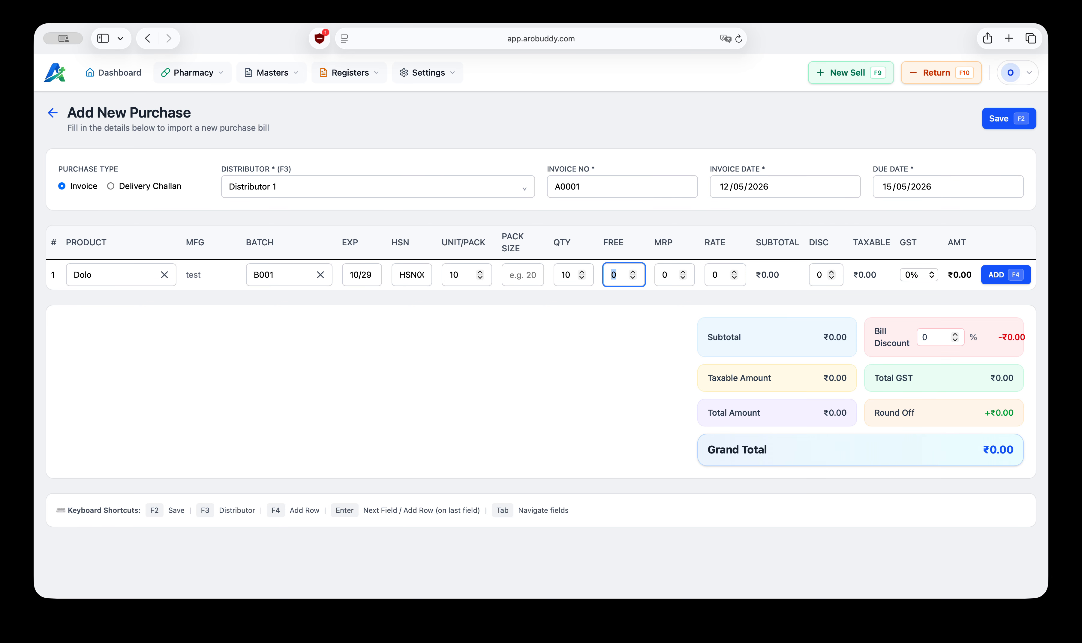
{"action": "type", "text": "5"}
{"action": "key", "text": "Tab"}
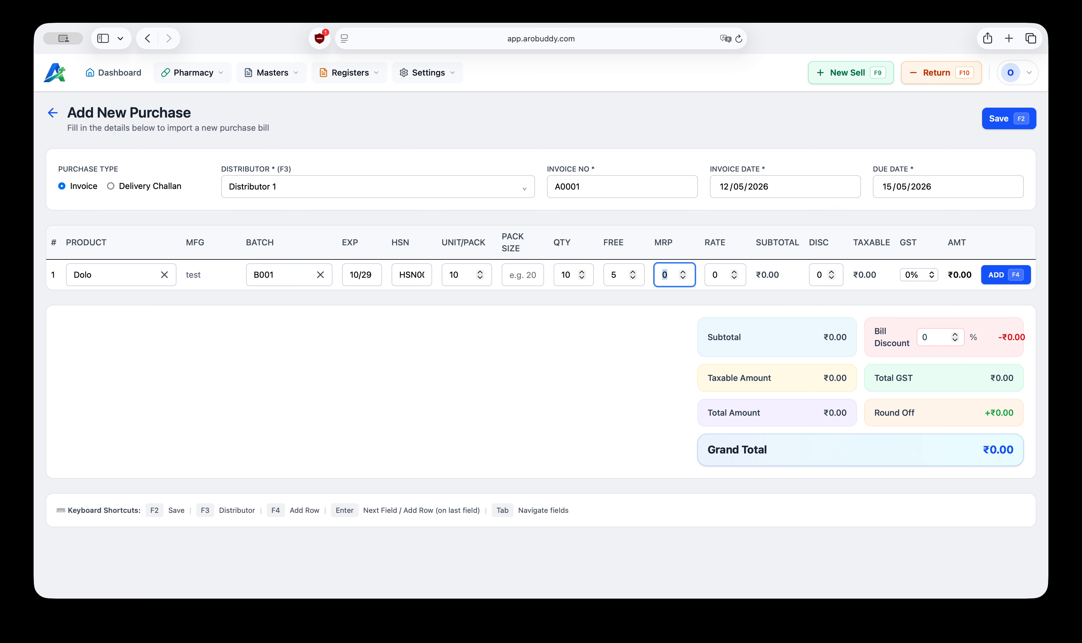
Step: Set the Dolo row's MRP to 100 and rate to 50
{"action": "type", "text": "100"}
{"action": "key", "text": "Tab"}
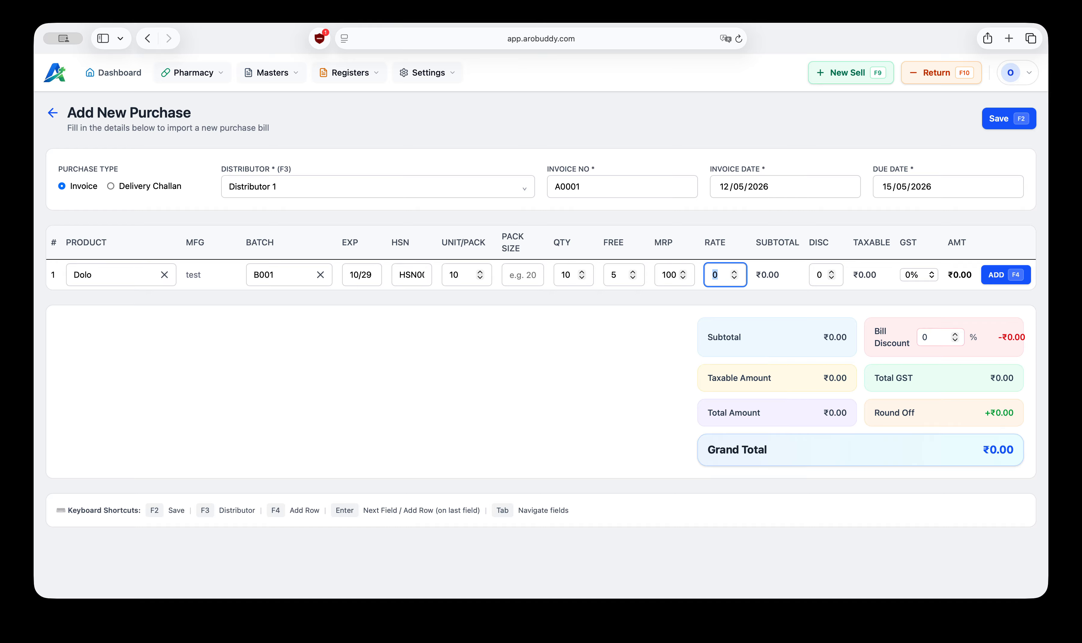
{"action": "type", "text": "50"}
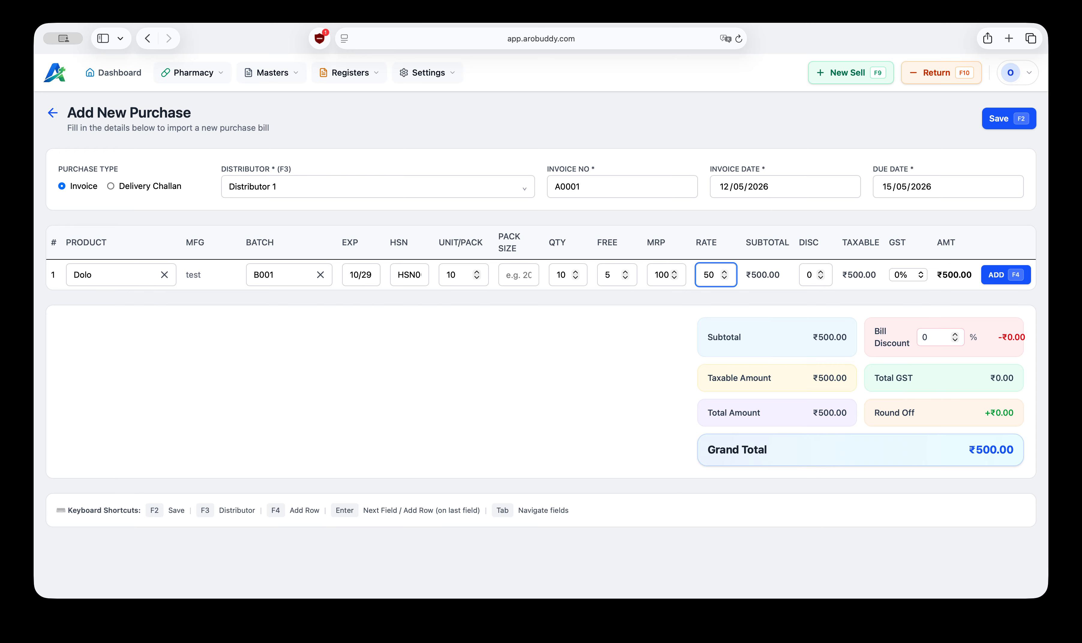
Step: Set the Dolo row's GST to 18%
{"action": "left_click", "coordinate": [758, 271]}
{"action": "left_click", "coordinate": [895, 275]}
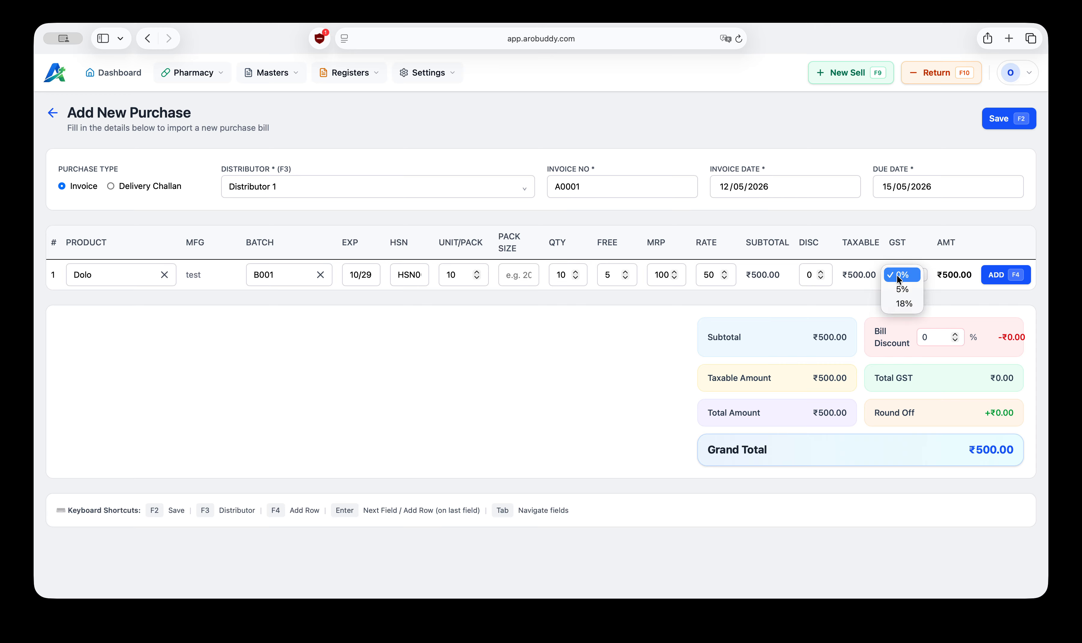
{"action": "left_click", "coordinate": [903, 305]}
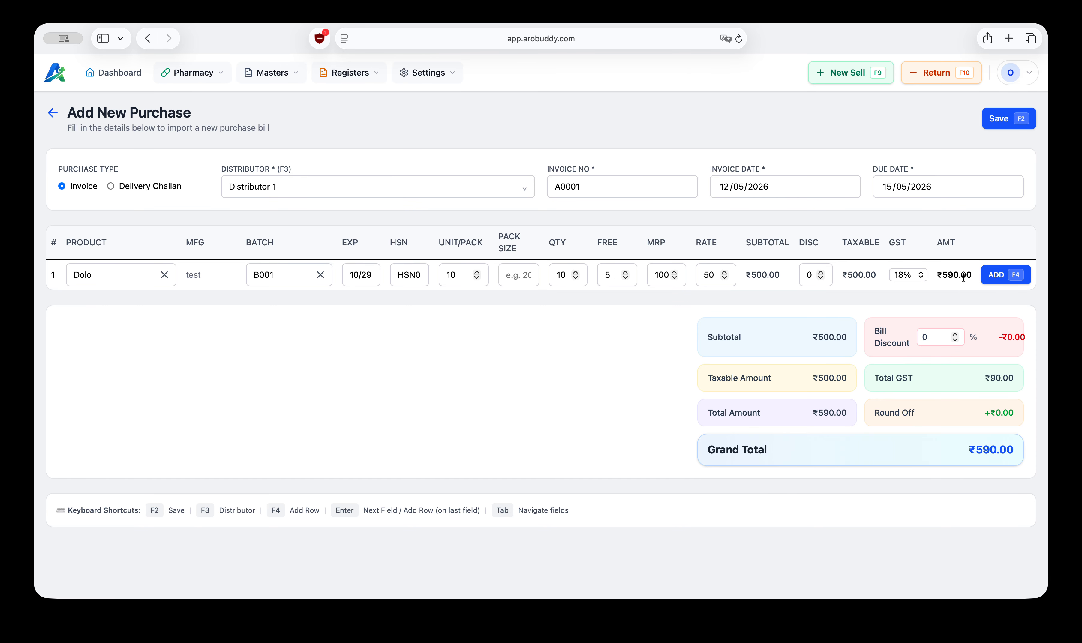
Step: Add a second row, enter Product 1 as its product and choose to create it
{"action": "left_click", "coordinate": [1008, 275]}
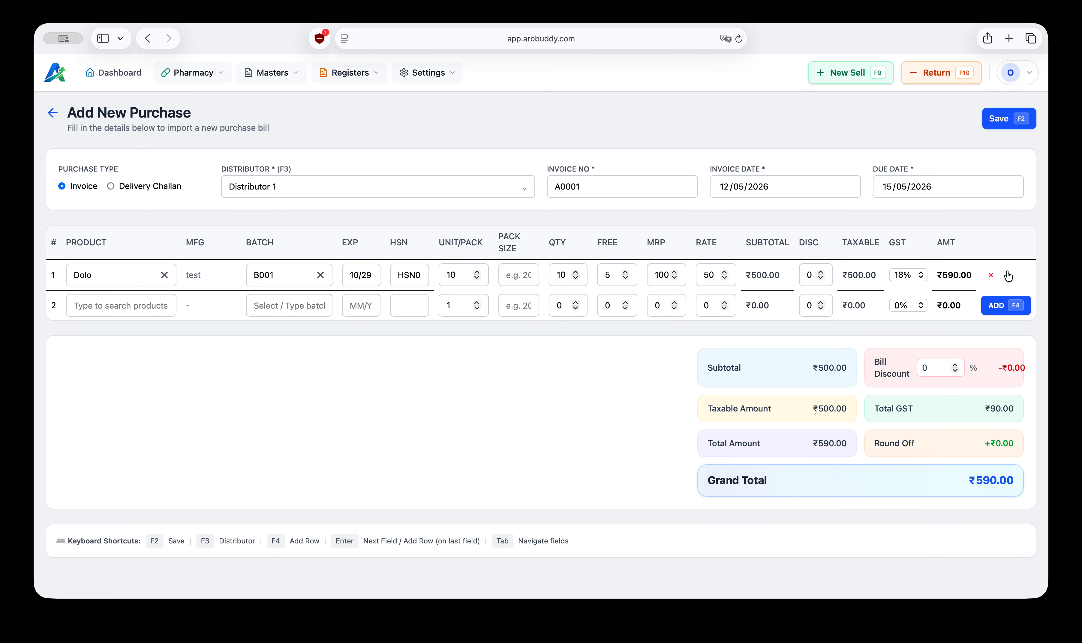
{"action": "left_click", "coordinate": [119, 304]}
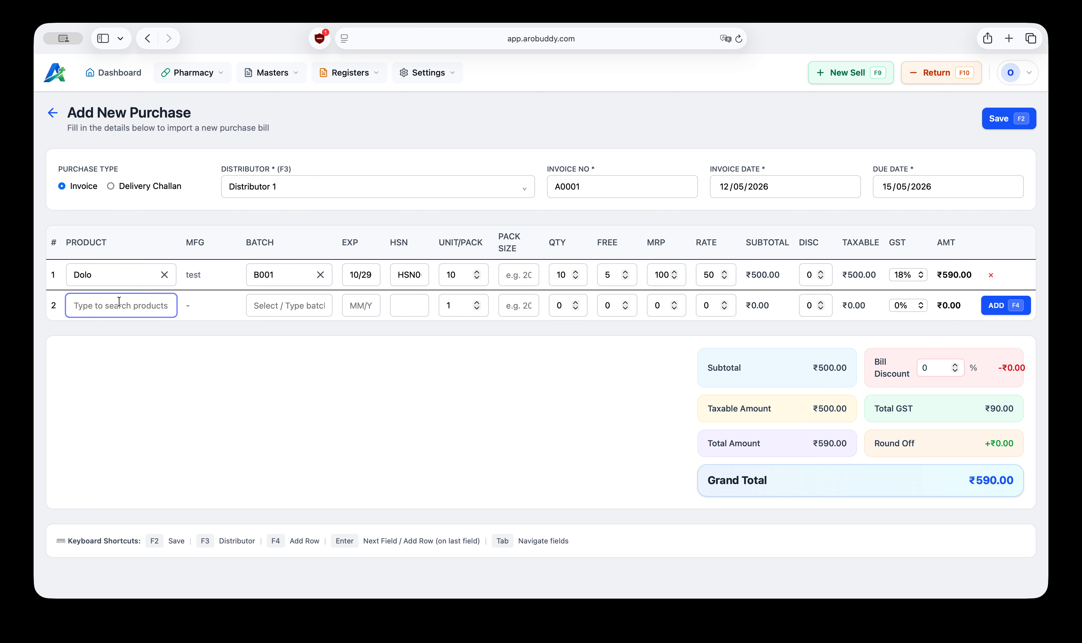
{"action": "type", "text": "Product 1"}
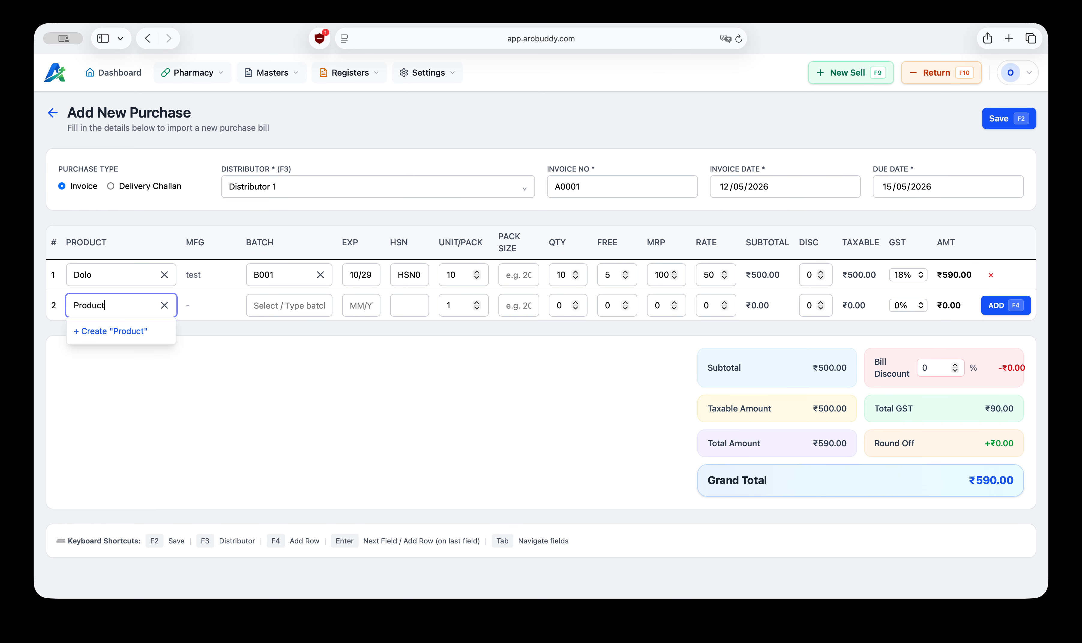
{"action": "left_click", "coordinate": [133, 337]}
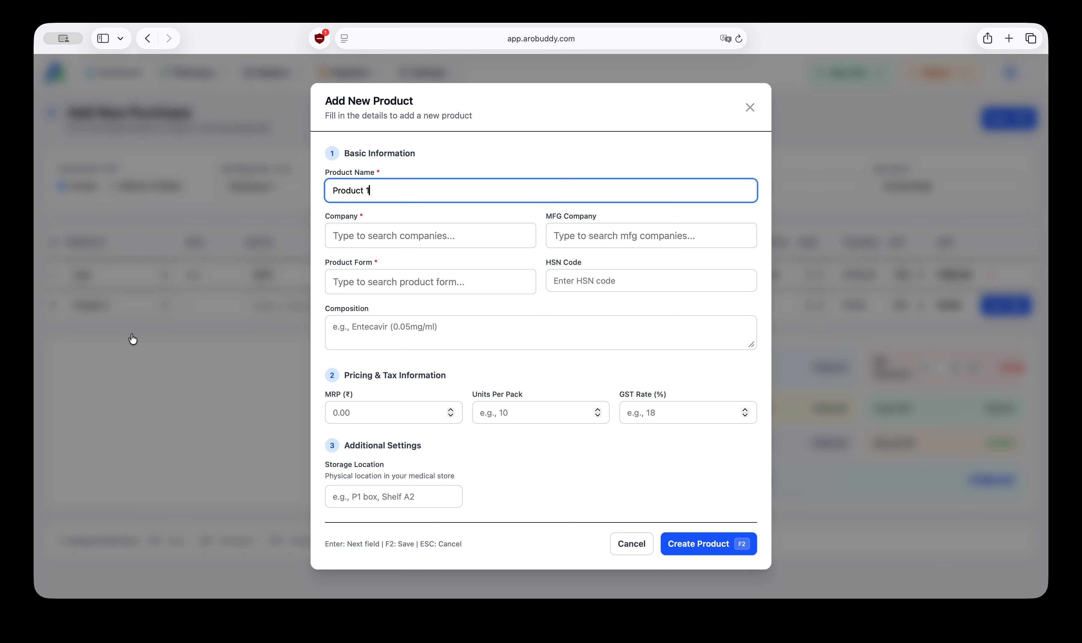
Step: Set Product 1's company and MFG company both to test
{"action": "left_click", "coordinate": [395, 239]}
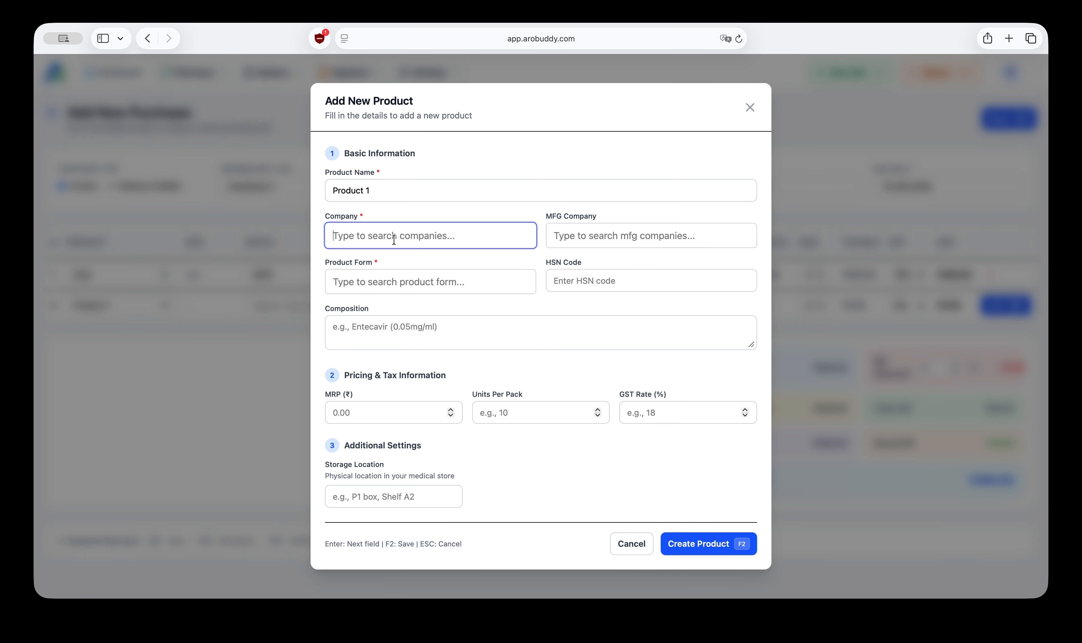
{"action": "type", "text": "test"}
{"action": "left_click", "coordinate": [406, 263]}
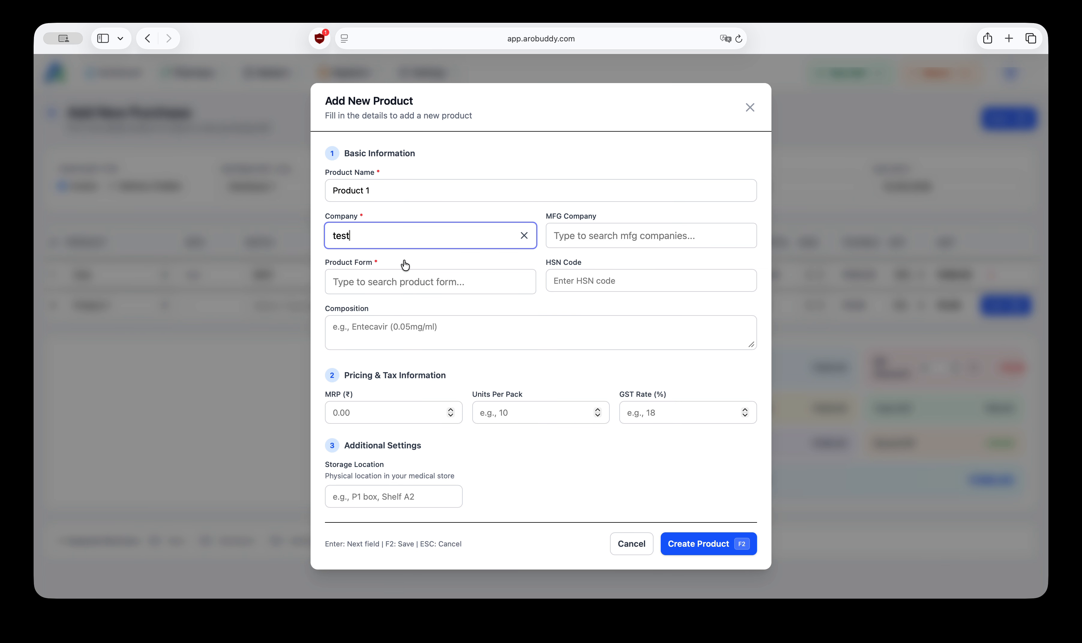
{"action": "left_click", "coordinate": [592, 230]}
{"action": "type", "text": "test"}
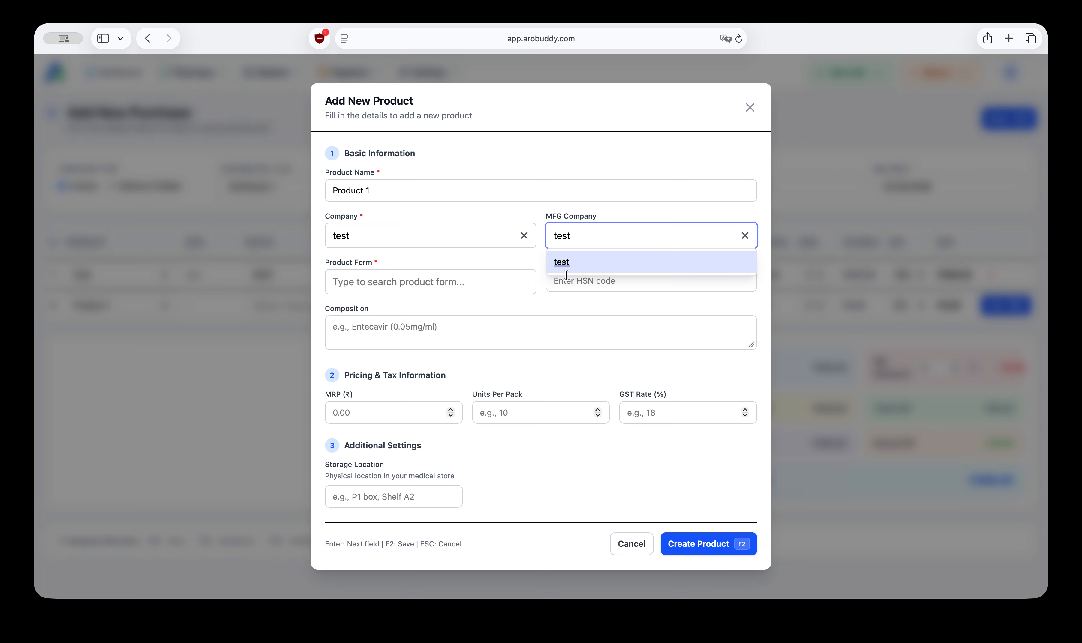
{"action": "left_click", "coordinate": [572, 266]}
Step: Set Product 1's product form to Capsule, HSN code to HSN002 and composition to Capsul
{"action": "left_click", "coordinate": [416, 281]}
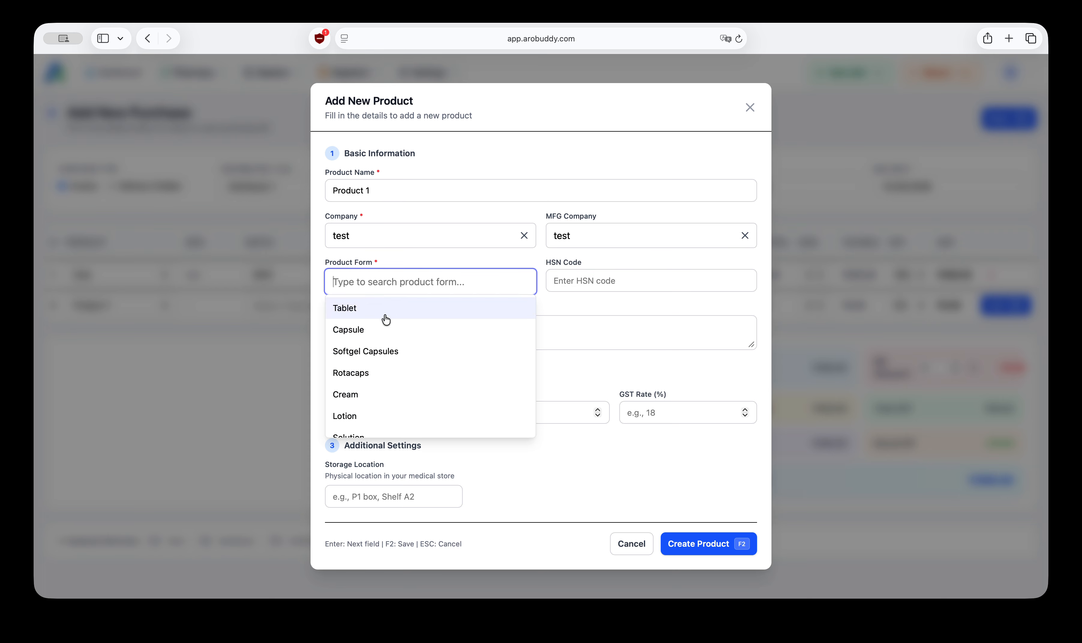
{"action": "left_click", "coordinate": [373, 336]}
{"action": "left_click", "coordinate": [567, 281]}
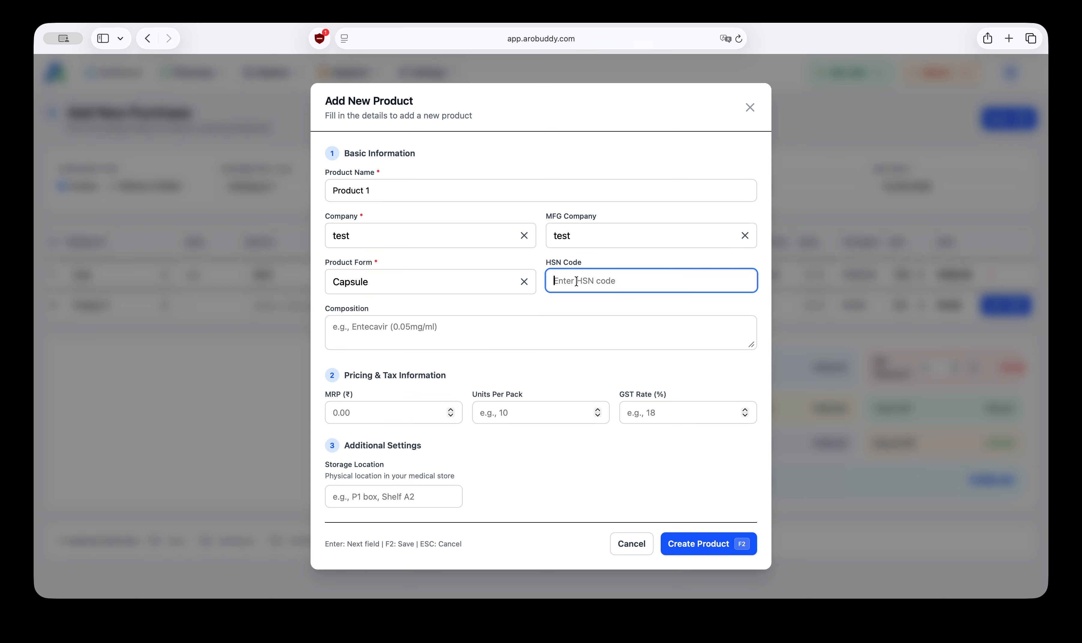
{"action": "type", "text": "HSN002"}
{"action": "left_click", "coordinate": [478, 332]}
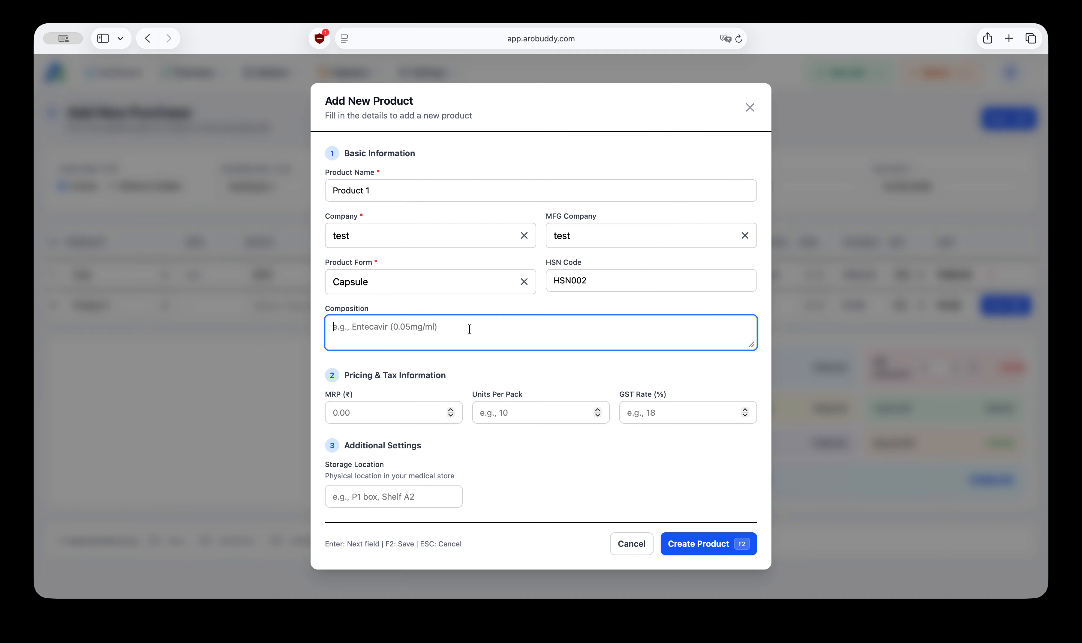
{"action": "type", "text": "Capsul"}
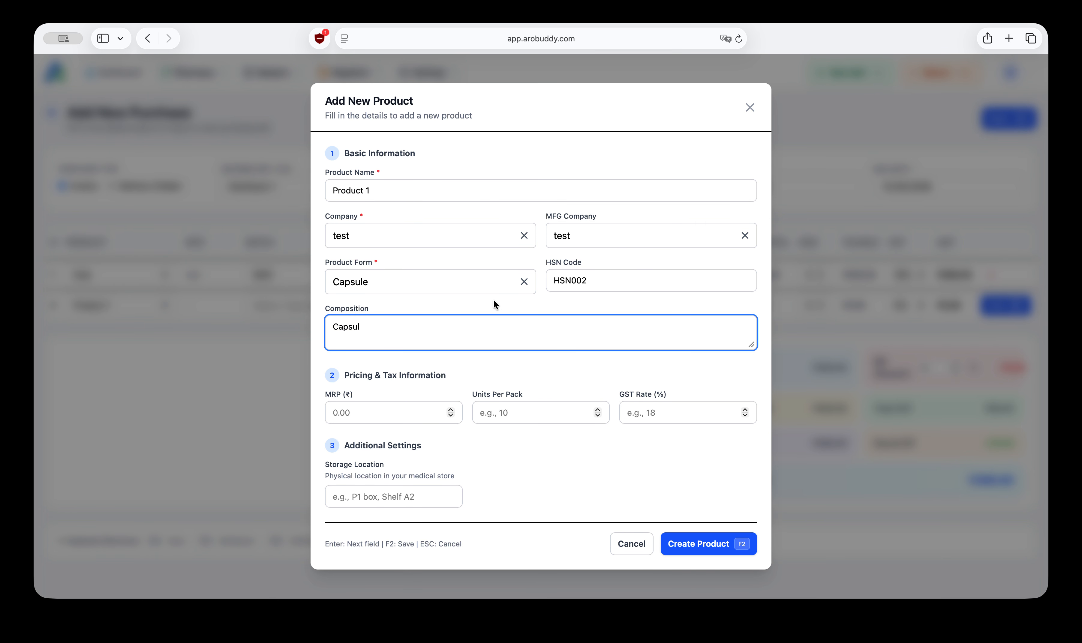
{"action": "key", "text": "Return"}
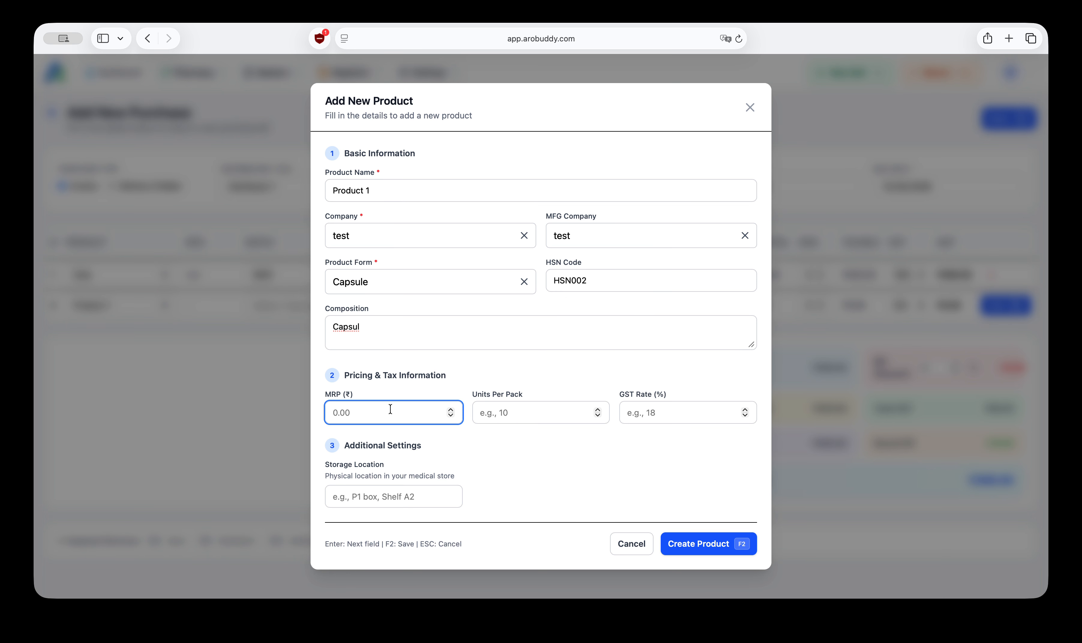
Step: Set Product 1's MRP to 80, units per pack to 10 and GST rate to 5%
{"action": "type", "text": "100"}
{"action": "key", "text": "BackSpace"}
{"action": "key", "text": "BackSpace"}
{"action": "key", "text": "BackSpace"}
{"action": "type", "text": "80"}
{"action": "key", "text": "Return"}
{"action": "type", "text": "10"}
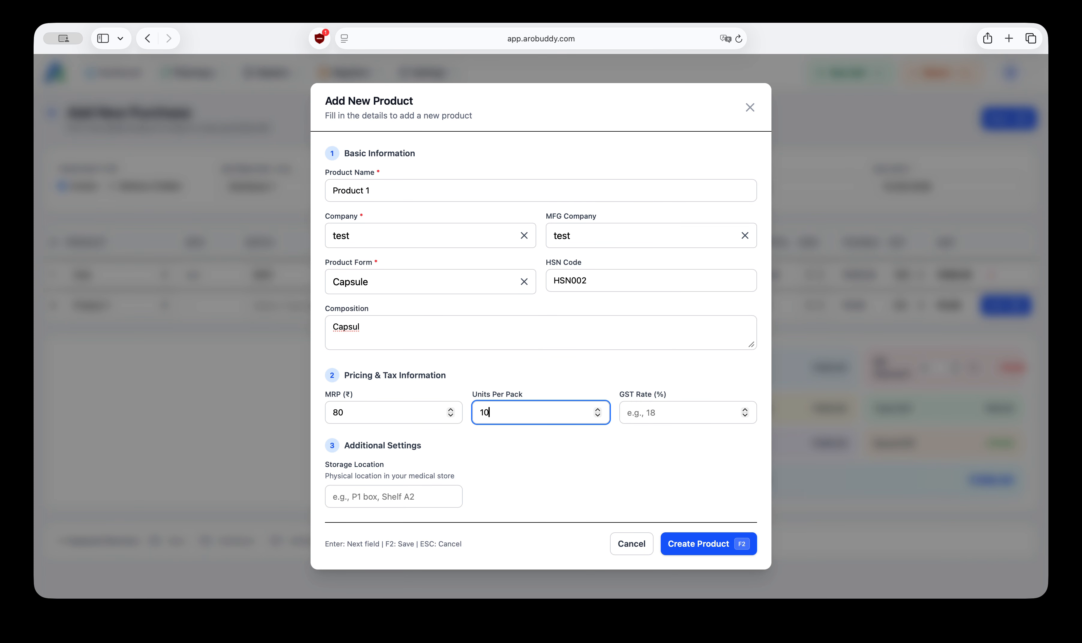
{"action": "key", "text": "Return"}
{"action": "type", "text": "5"}
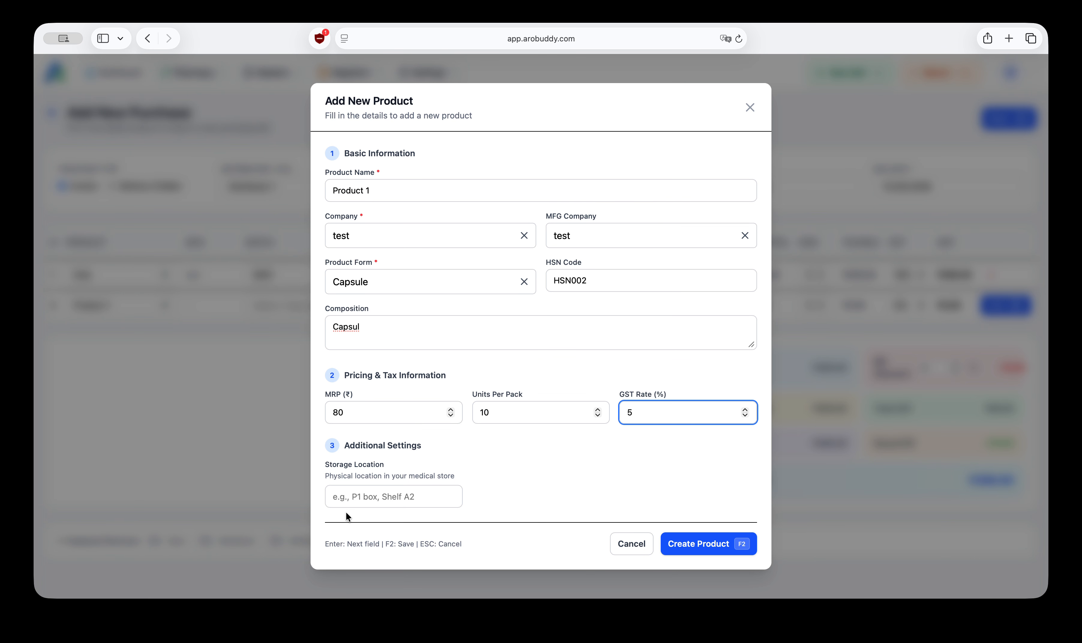
Step: Set Product 1's storage location to P1 and create the product
{"action": "left_click", "coordinate": [362, 500]}
{"action": "type", "text": "C1"}
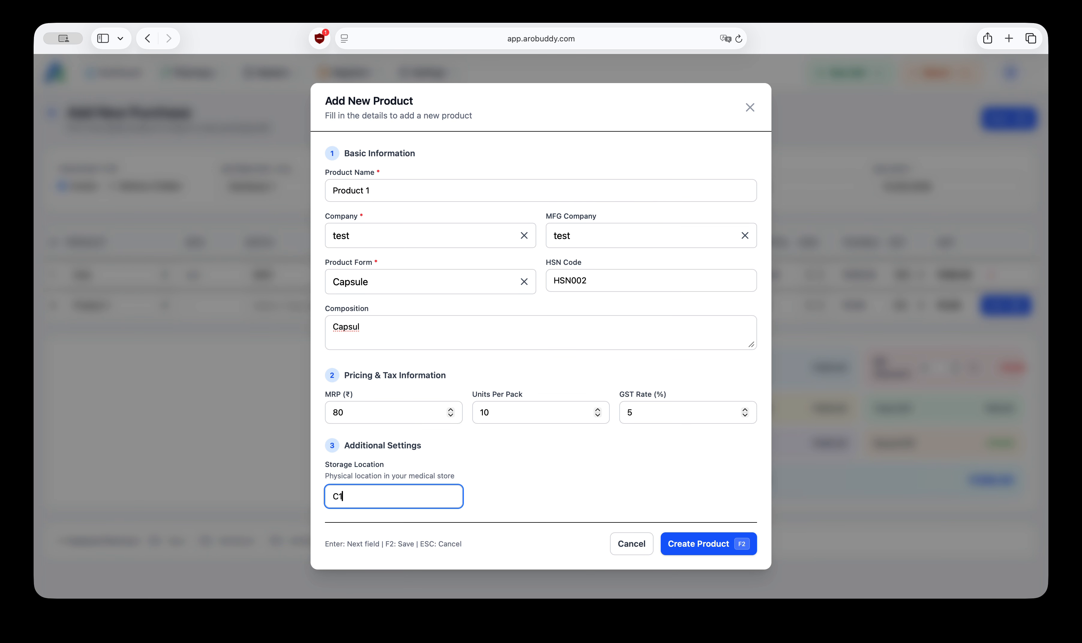
{"action": "key", "text": "BackSpace"}
{"action": "key", "text": "BackSpace"}
{"action": "type", "text": "P1"}
{"action": "left_click", "coordinate": [696, 550]}
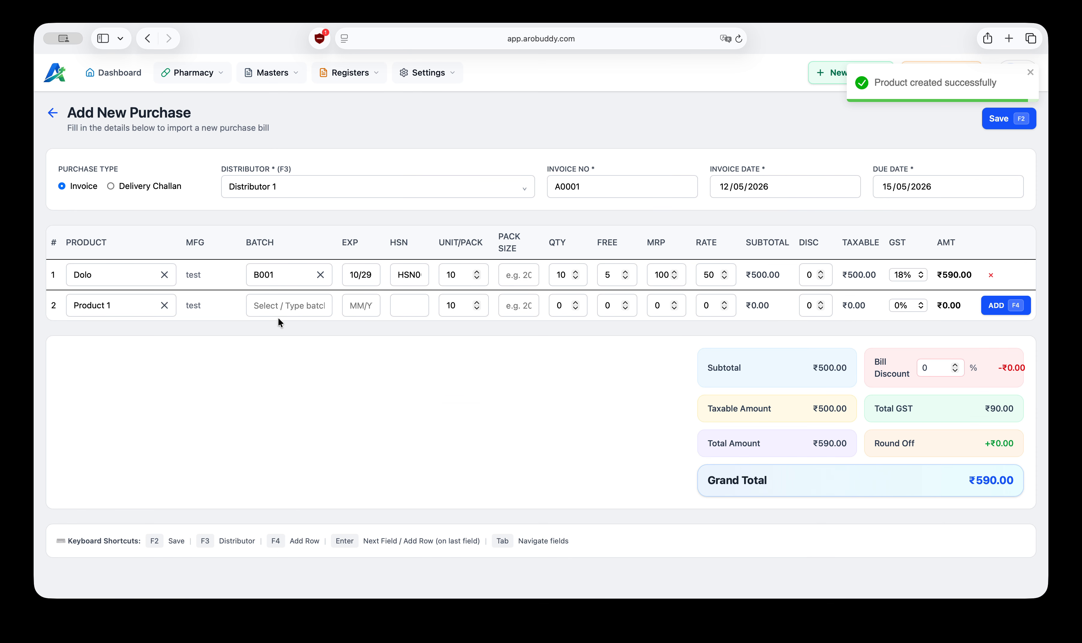
Step: Create batch B002 for the Product 1 row
{"action": "left_click", "coordinate": [279, 303]}
{"action": "type", "text": "B001"}
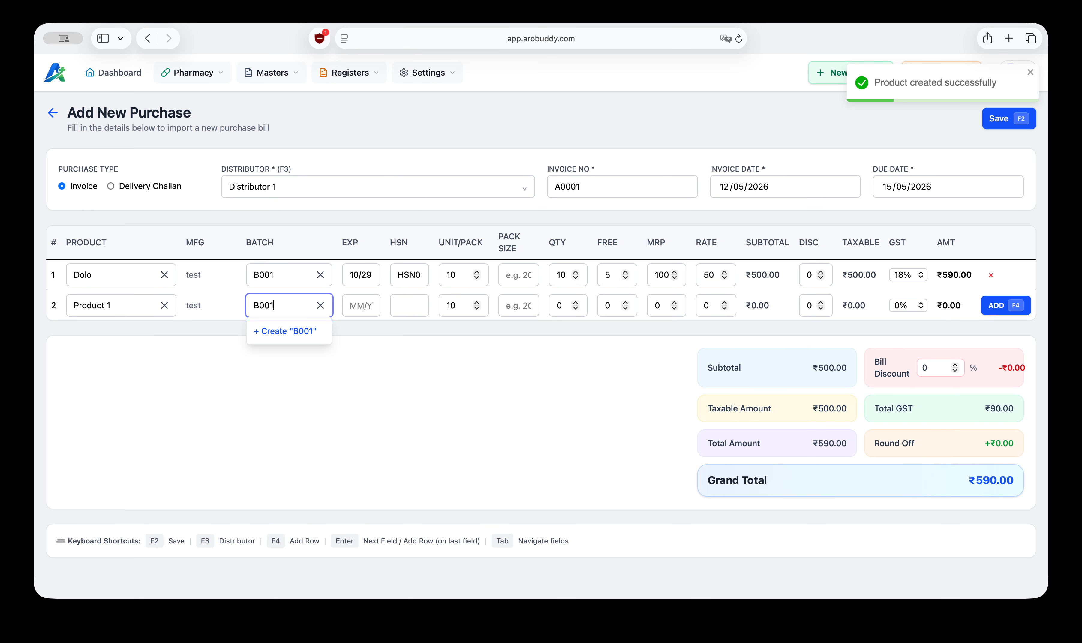
{"action": "key", "text": "BackSpace"}
{"action": "type", "text": "2"}
{"action": "left_click", "coordinate": [290, 336]}
Step: Set the Product 1 row's expiry to 10/29 and HSN to HSN002
{"action": "left_click", "coordinate": [361, 302]}
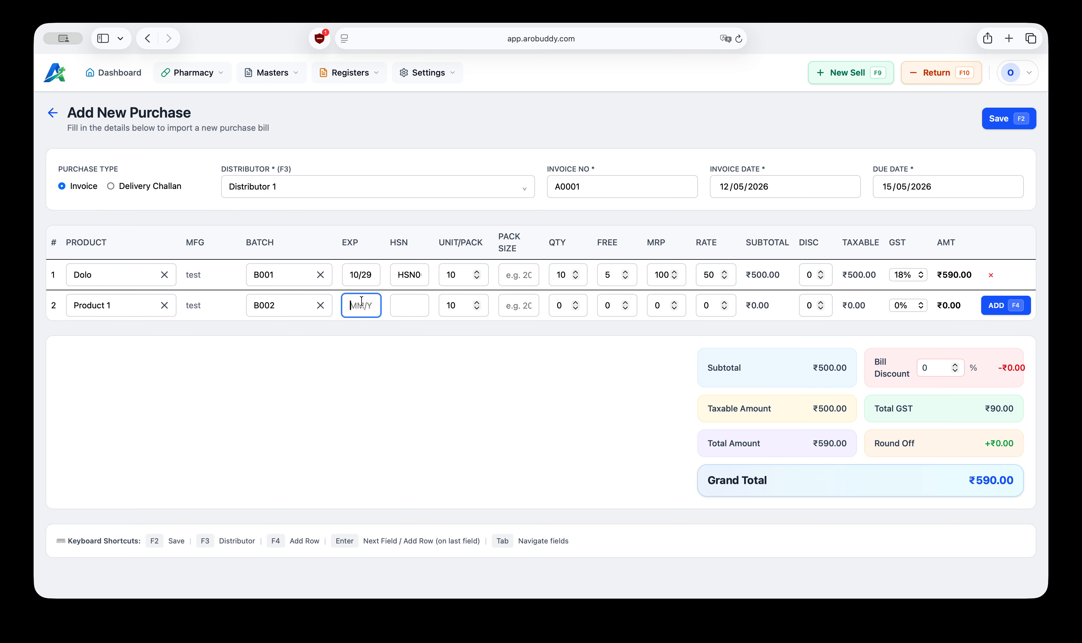
{"action": "type", "text": "10/29"}
{"action": "key", "text": "Tab"}
{"action": "type", "text": "HSN002"}
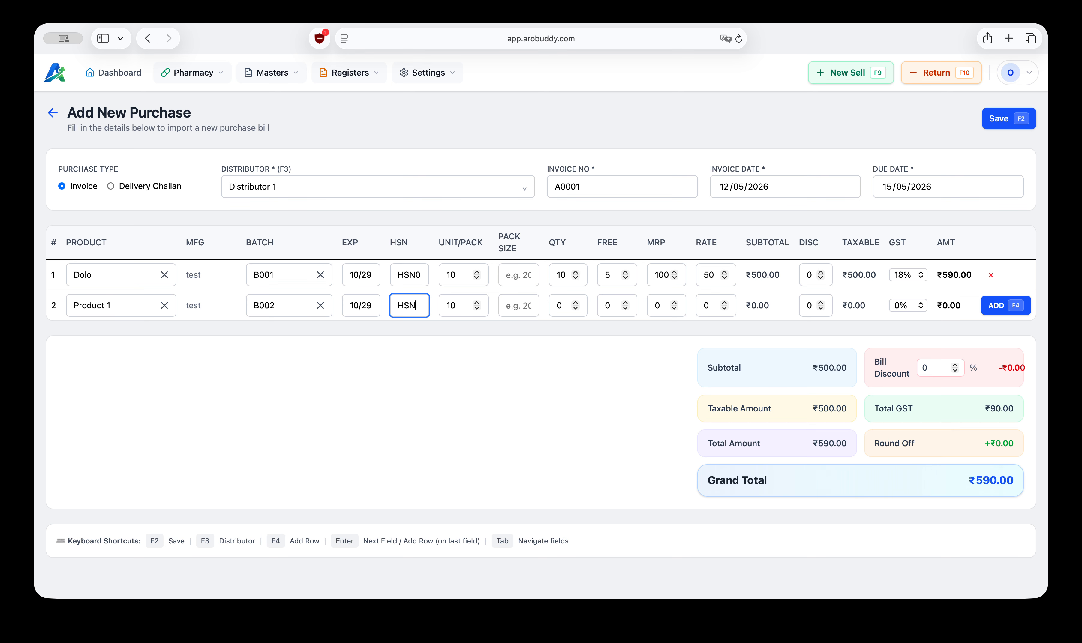
Step: Set the Product 1 row's quantity to 10, rate to 30 and GST to 5%
{"action": "key", "text": "Tab"}
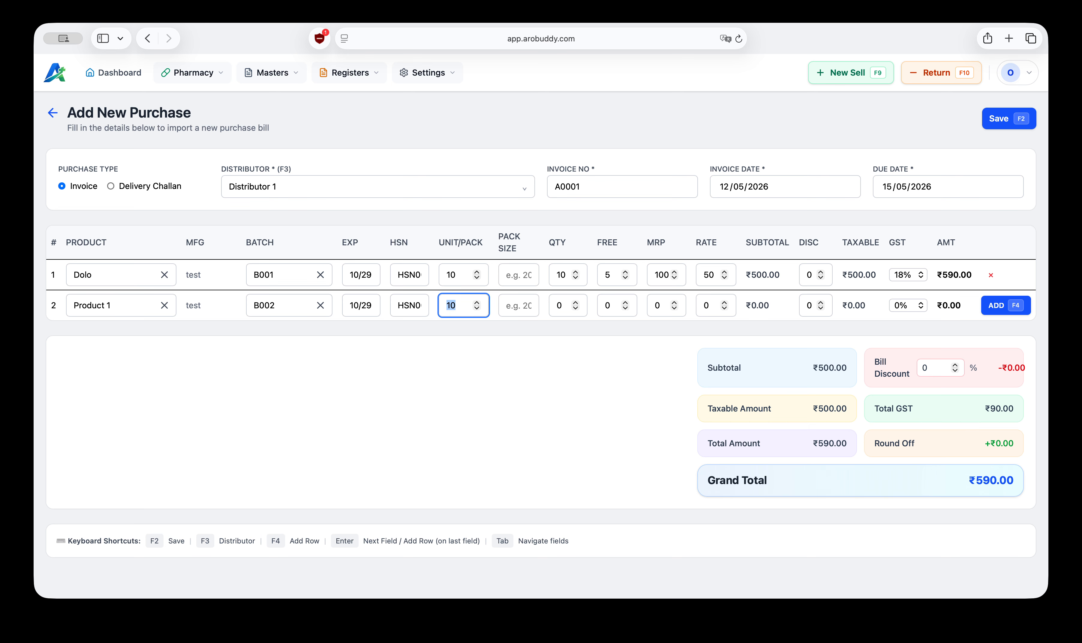
{"action": "key", "text": "Tab"}
{"action": "key", "text": "Tab"}
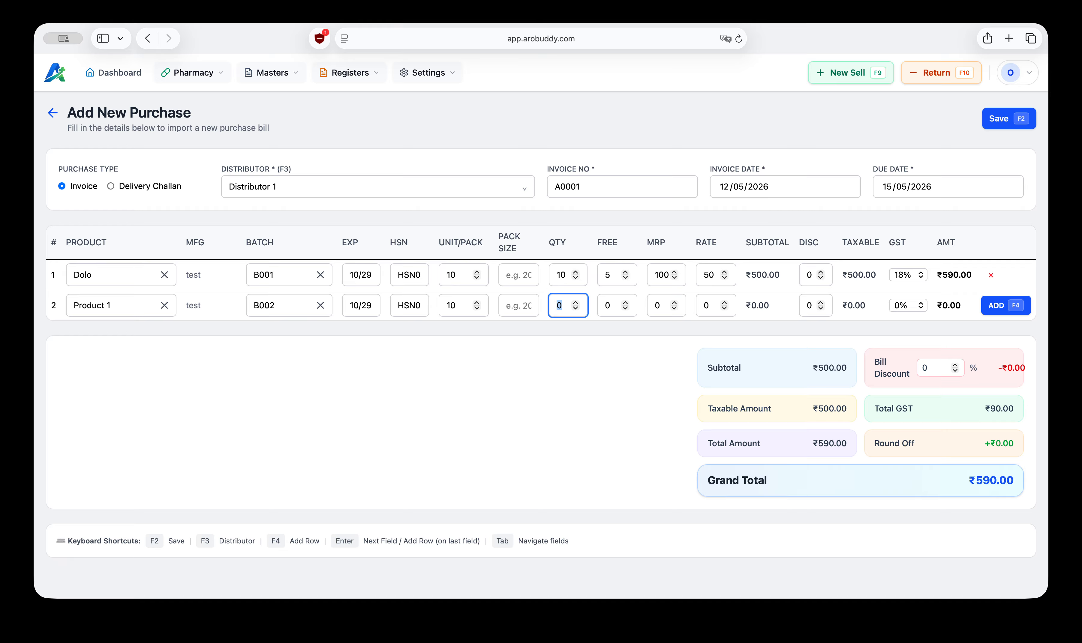
{"action": "type", "text": "10"}
{"action": "key", "text": "Tab"}
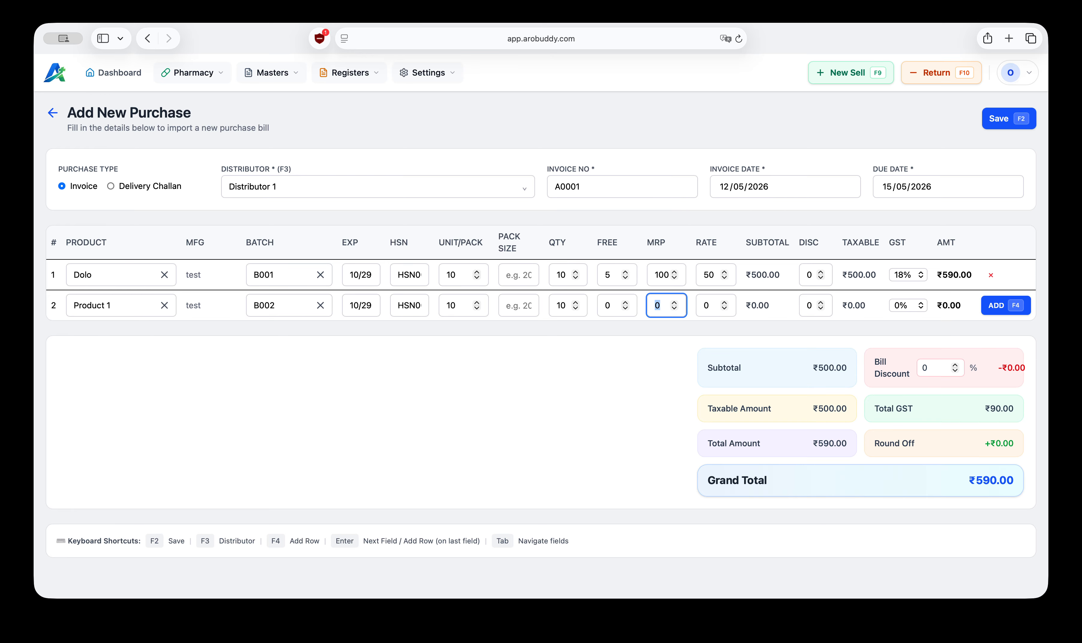
{"action": "key", "text": "Tab"}
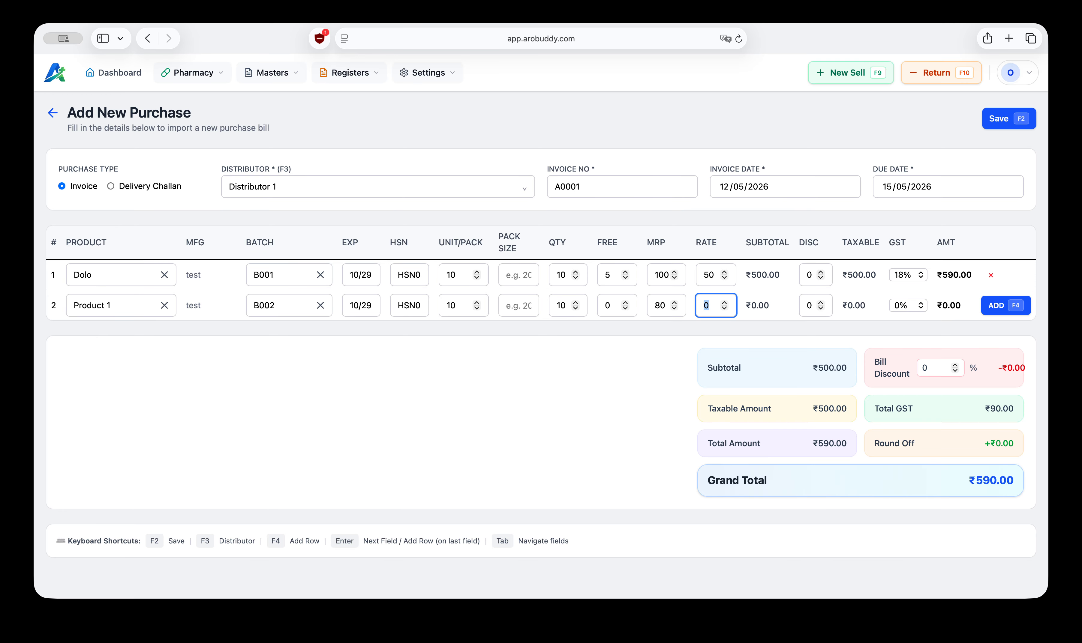
{"action": "type", "text": "30"}
{"action": "key", "text": "Tab"}
{"action": "key", "text": "Tab"}
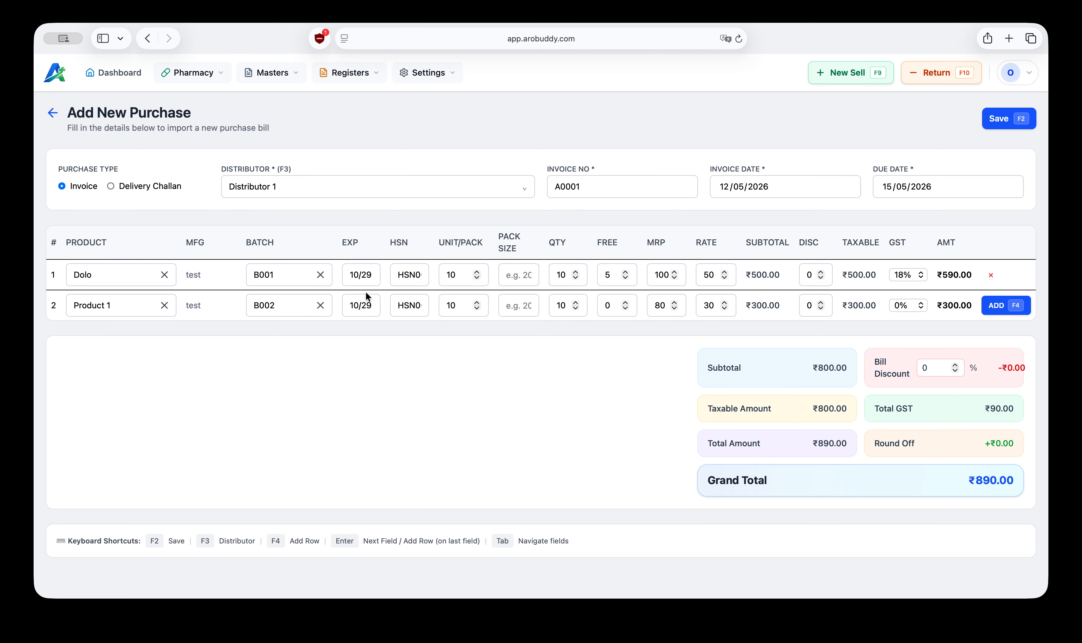
{"action": "left_click", "coordinate": [905, 307]}
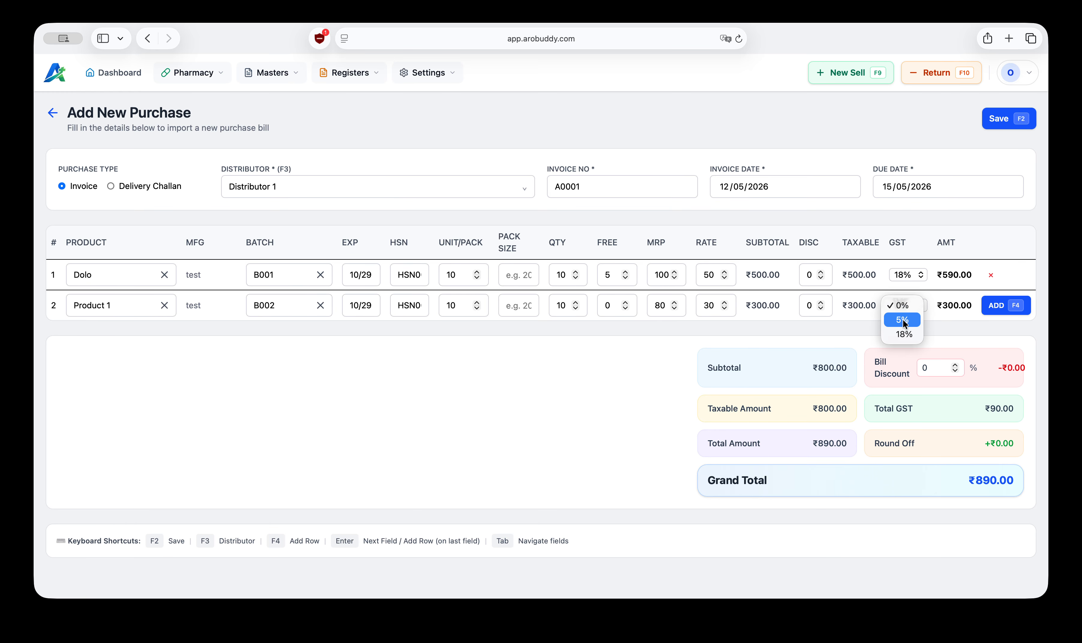
{"action": "left_click", "coordinate": [903, 320]}
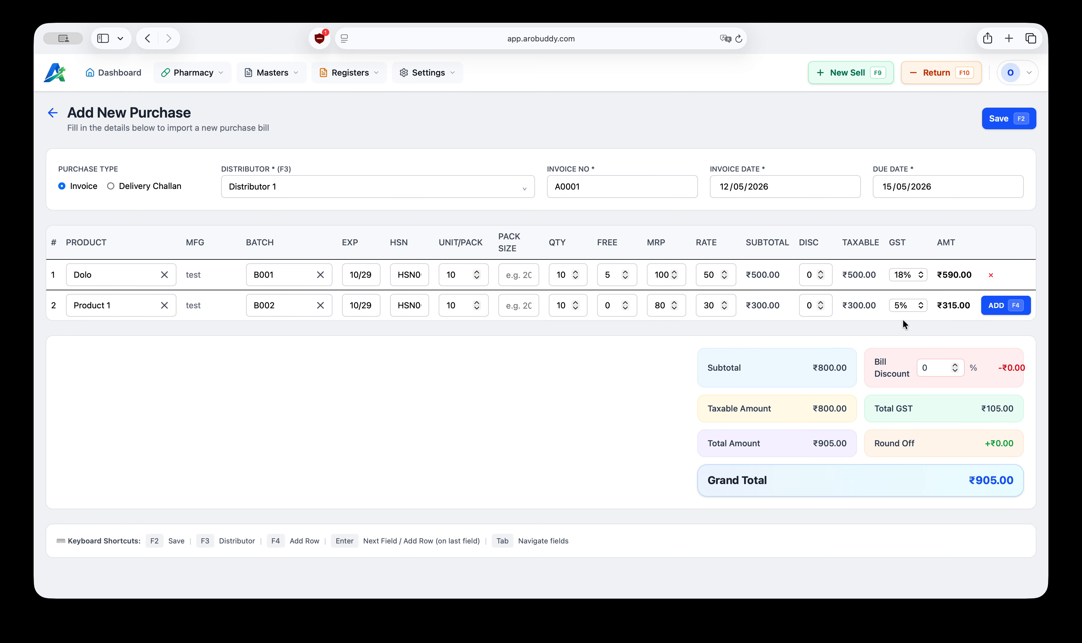
Step: Add four blank item rows below Product 1
{"action": "left_click", "coordinate": [1000, 306]}
{"action": "left_click", "coordinate": [998, 336]}
{"action": "left_click", "coordinate": [999, 371]}
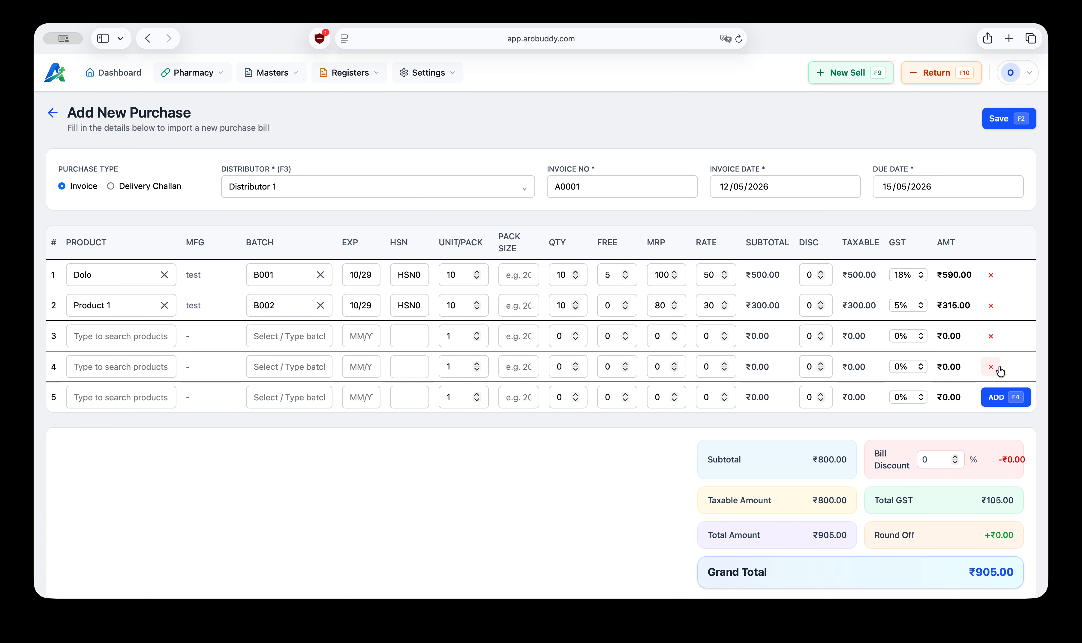
{"action": "left_click", "coordinate": [995, 397]}
Step: Delete the extra blank item rows, keeping one, and save the purchase invoice
{"action": "scroll", "coordinate": [793, 430], "scroll_direction": "down", "scroll_amount": 3}
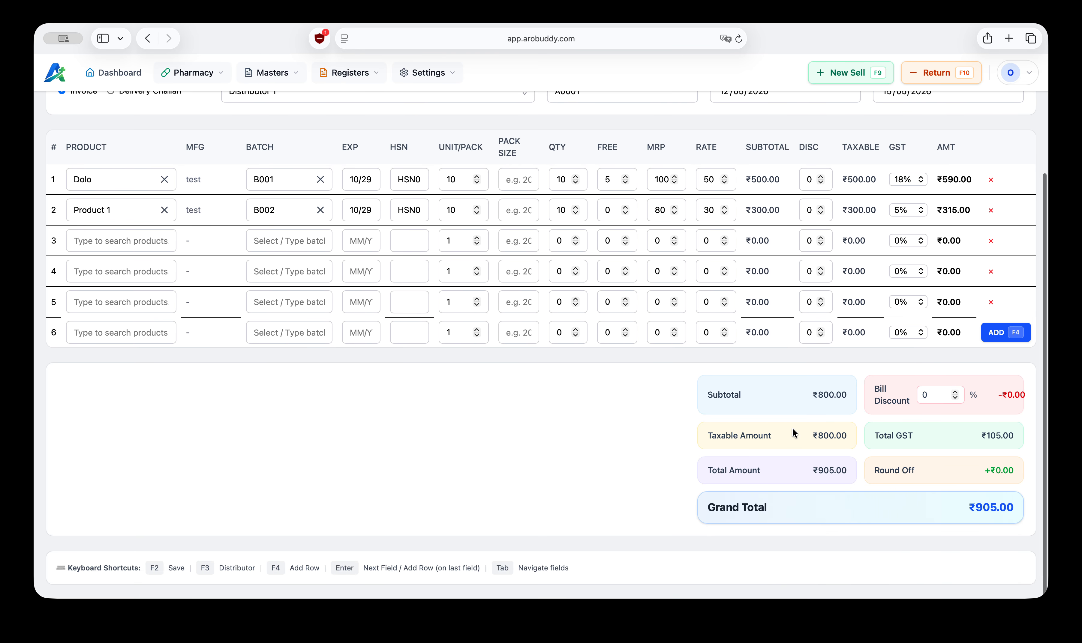
{"action": "scroll", "coordinate": [793, 430], "scroll_direction": "up", "scroll_amount": 2}
{"action": "scroll", "coordinate": [845, 473], "scroll_direction": "down", "scroll_amount": 2}
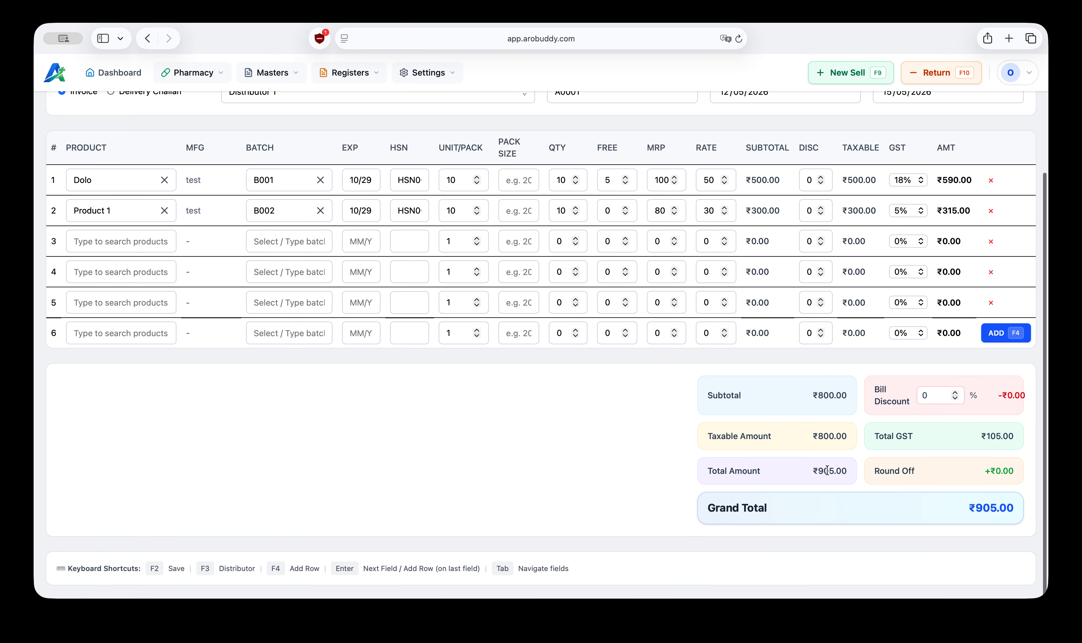
{"action": "left_click_drag", "start_coordinate": [707, 396], "coordinate": [1023, 476]}
{"action": "left_click", "coordinate": [564, 447]}
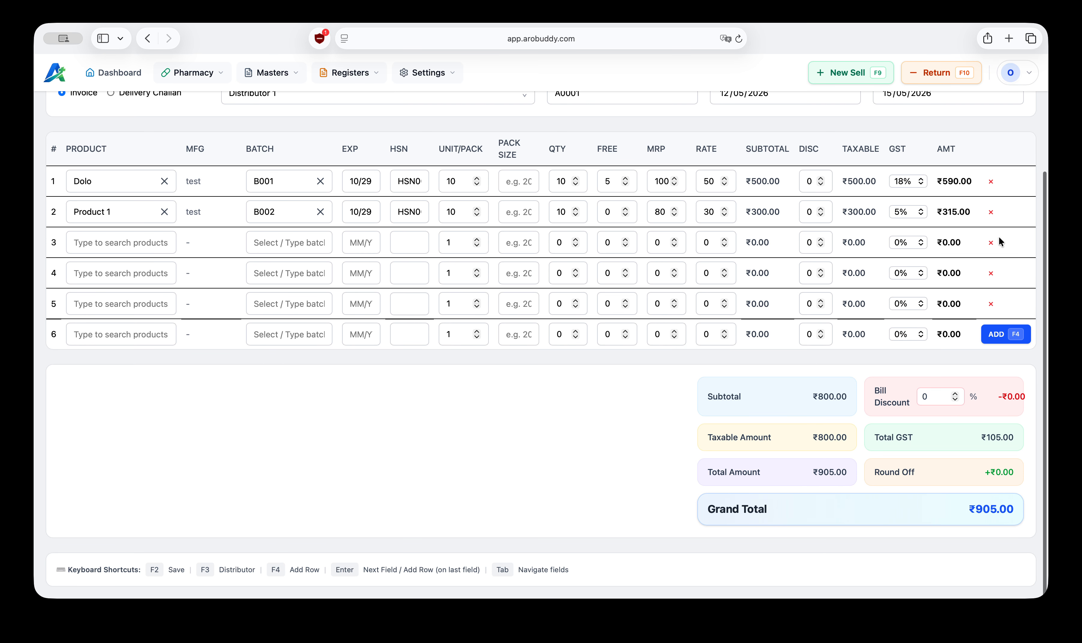
{"action": "left_click", "coordinate": [991, 243]}
{"action": "left_click", "coordinate": [992, 274]}
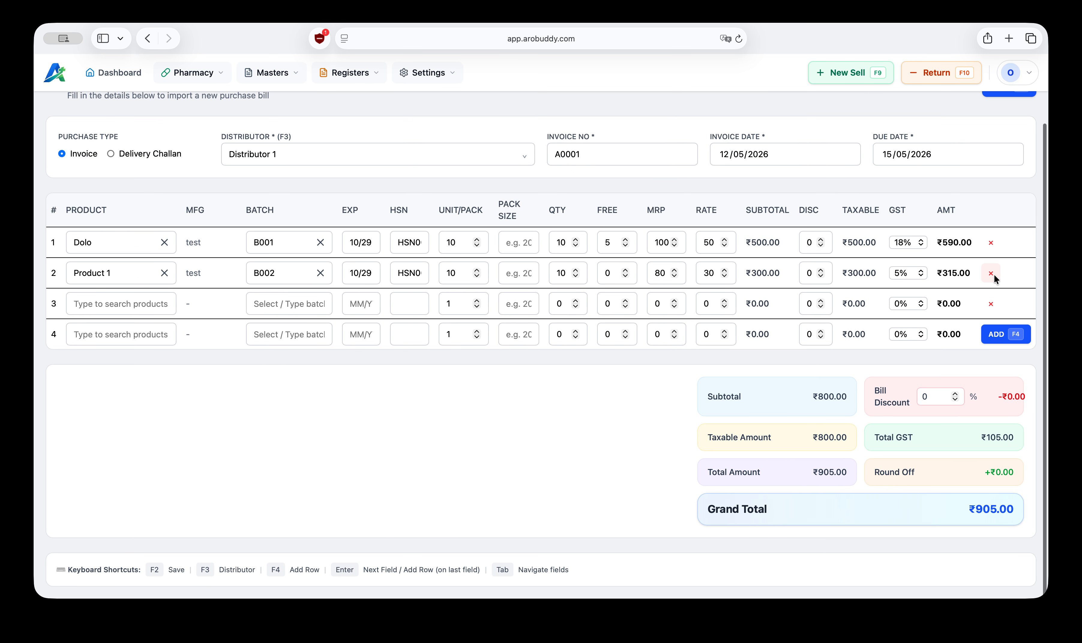
{"action": "left_click", "coordinate": [990, 301]}
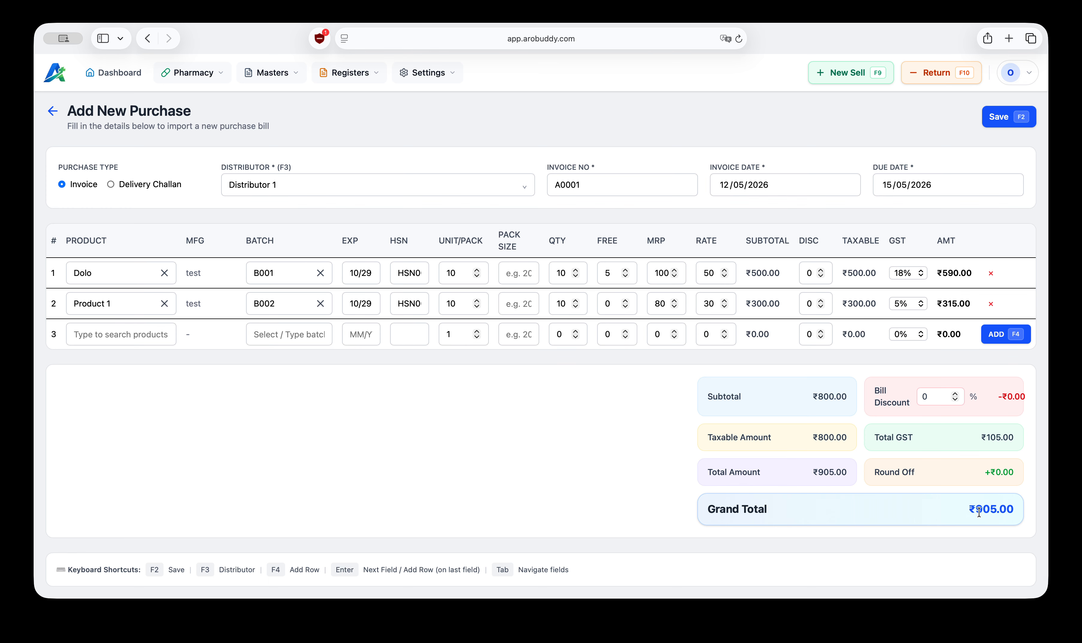
{"action": "left_click", "coordinate": [999, 118]}
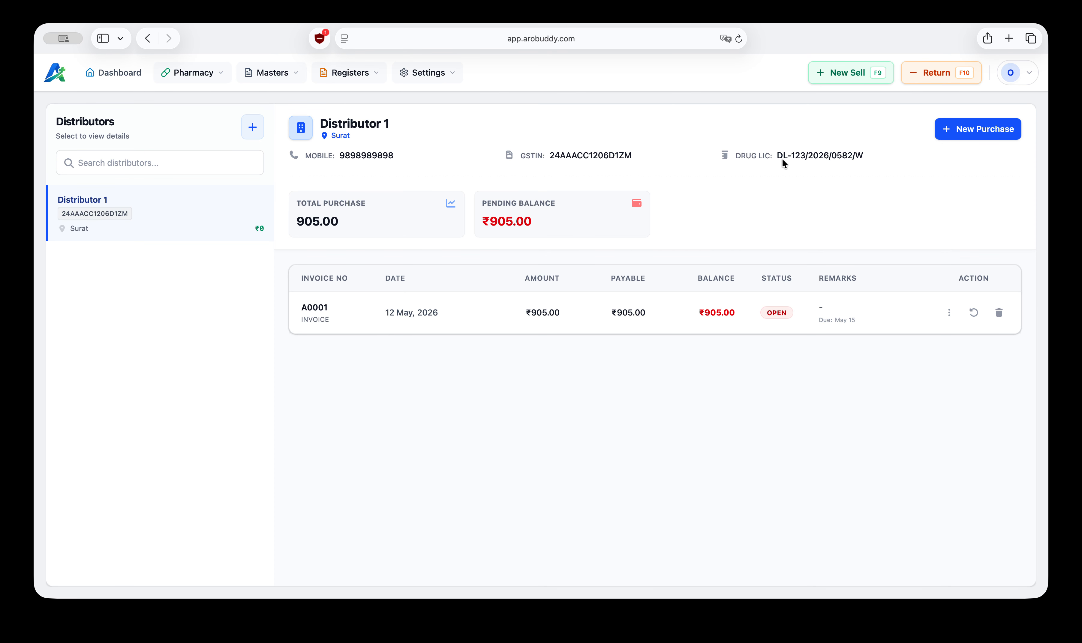
Step: Open the Stock page and review Dolo's stock figures and purchase history
{"action": "left_click", "coordinate": [205, 72]}
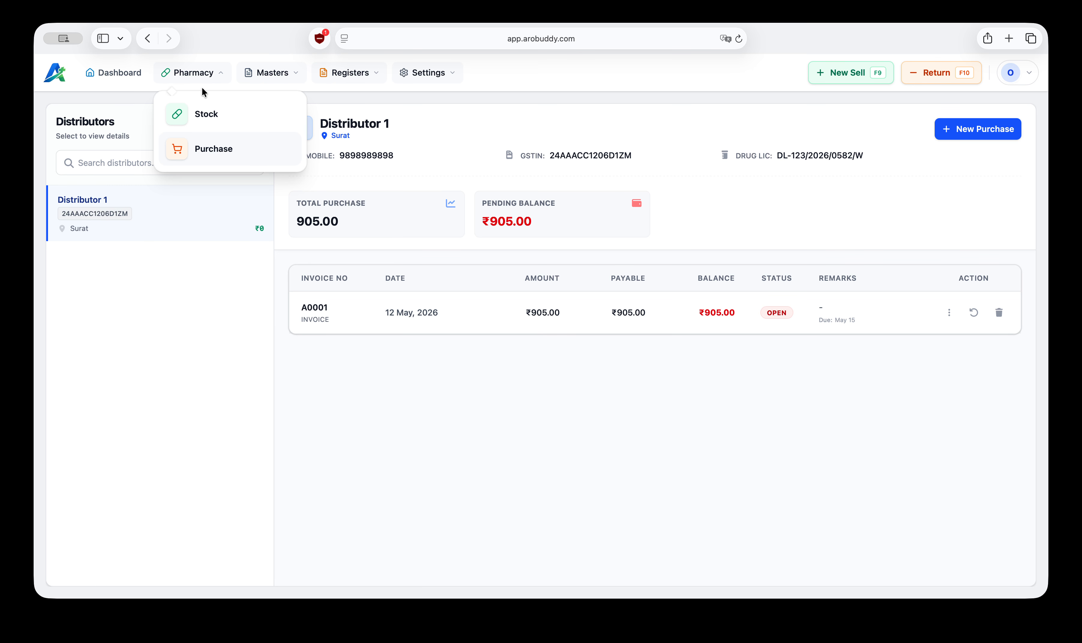
{"action": "left_click", "coordinate": [213, 118]}
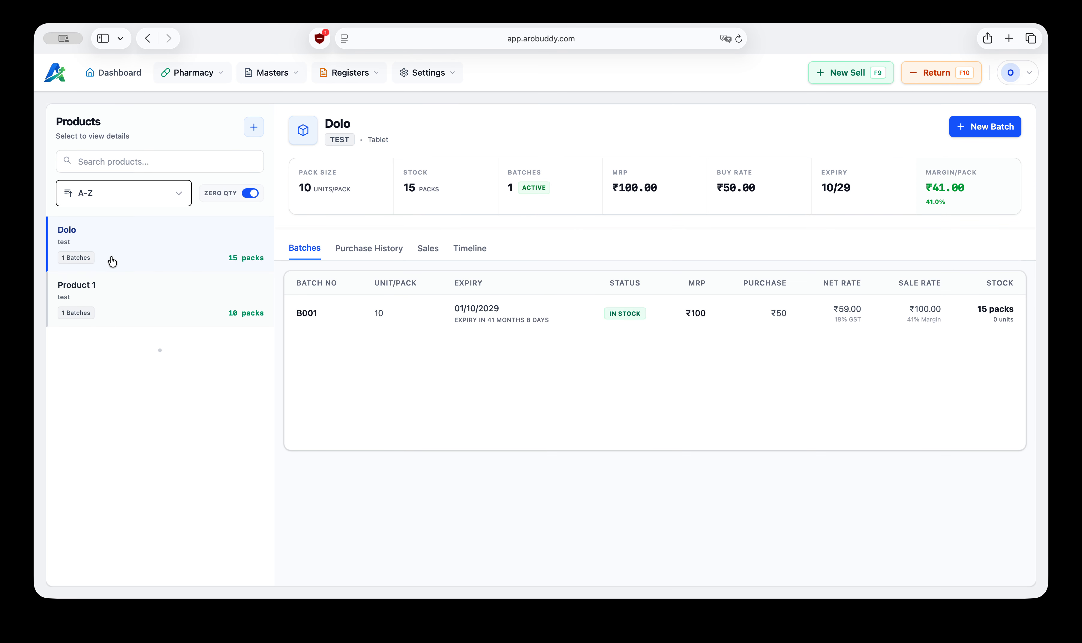
{"action": "left_click", "coordinate": [111, 301]}
{"action": "left_click", "coordinate": [126, 247]}
{"action": "left_click_drag", "start_coordinate": [406, 187], "coordinate": [447, 188]}
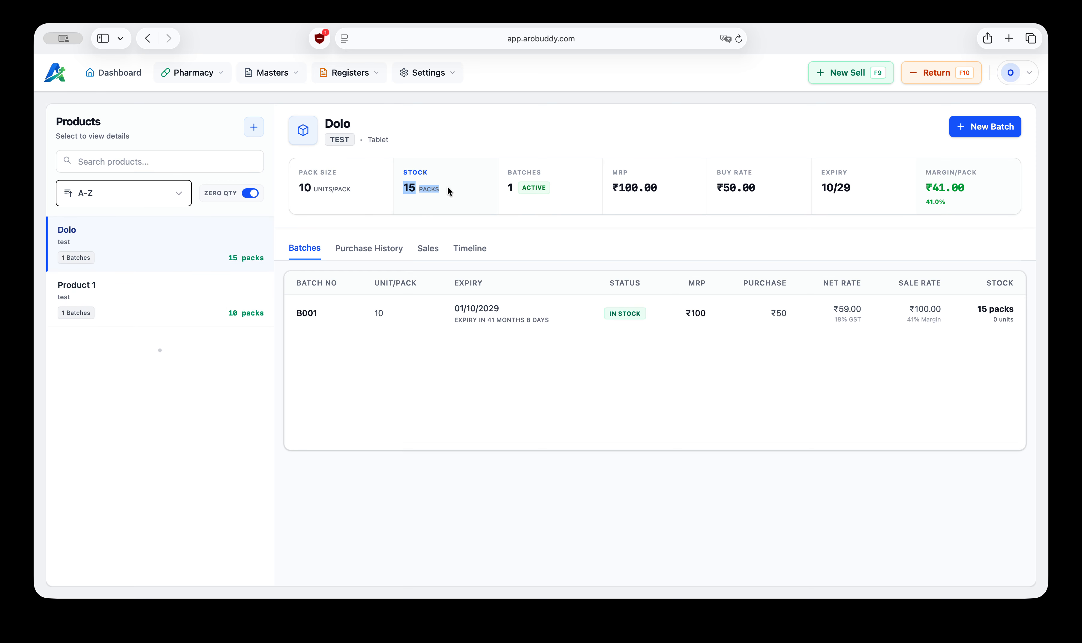
{"action": "left_click", "coordinate": [375, 254]}
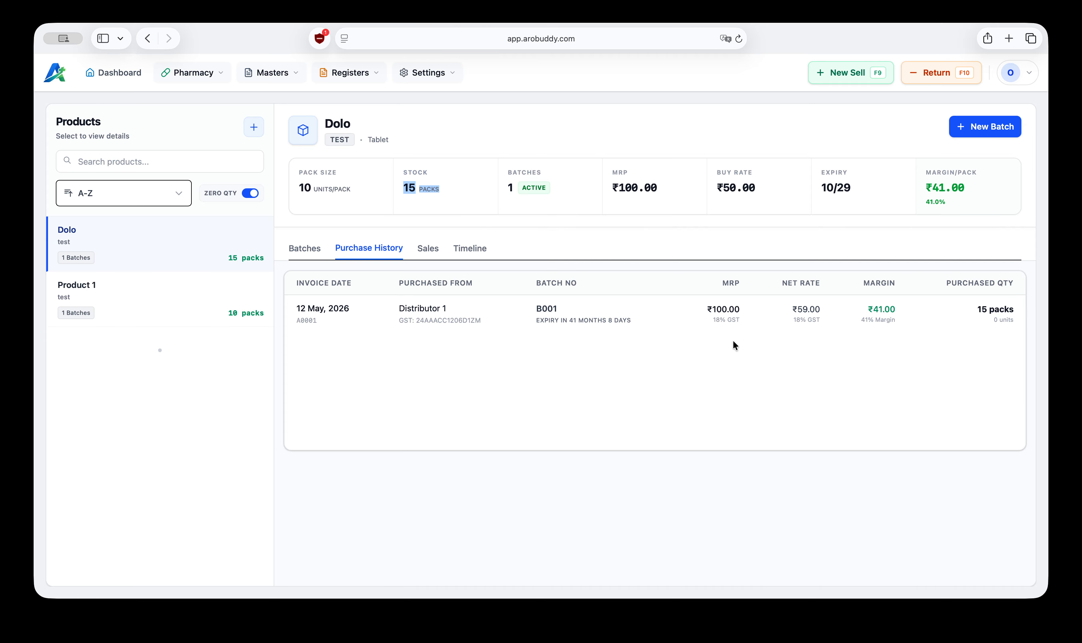
{"action": "left_click", "coordinate": [669, 313]}
Step: Review Product 1's stock, batches, purchase history, sales and timeline
{"action": "left_click", "coordinate": [215, 69]}
{"action": "left_click_drag", "start_coordinate": [403, 187], "coordinate": [434, 188]}
{"action": "left_click", "coordinate": [118, 302]}
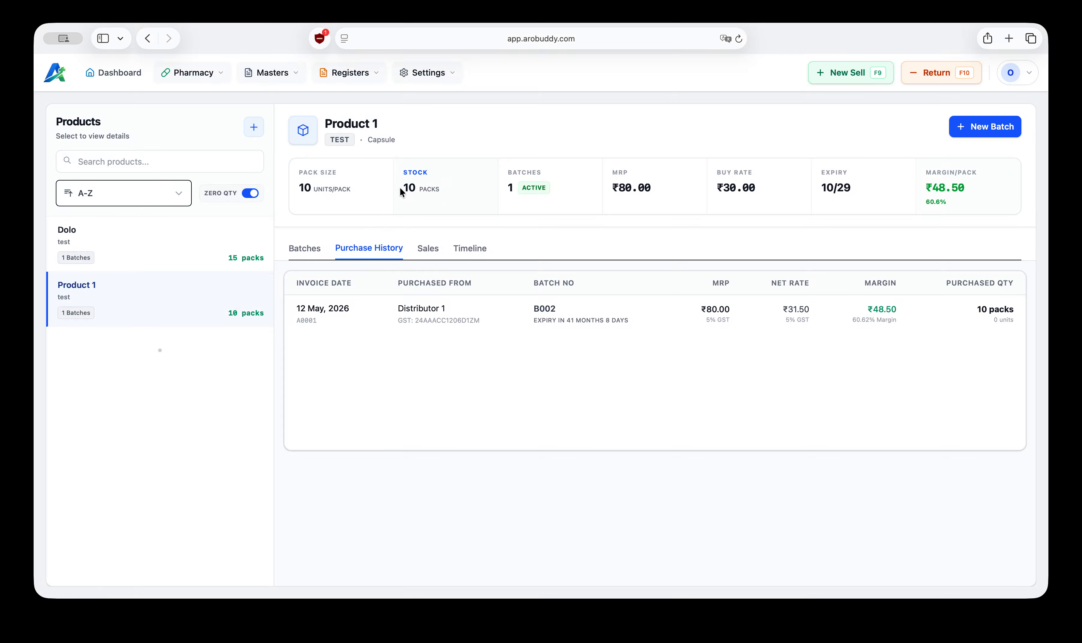
{"action": "left_click_drag", "start_coordinate": [400, 187], "coordinate": [460, 190]}
{"action": "left_click", "coordinate": [306, 251]}
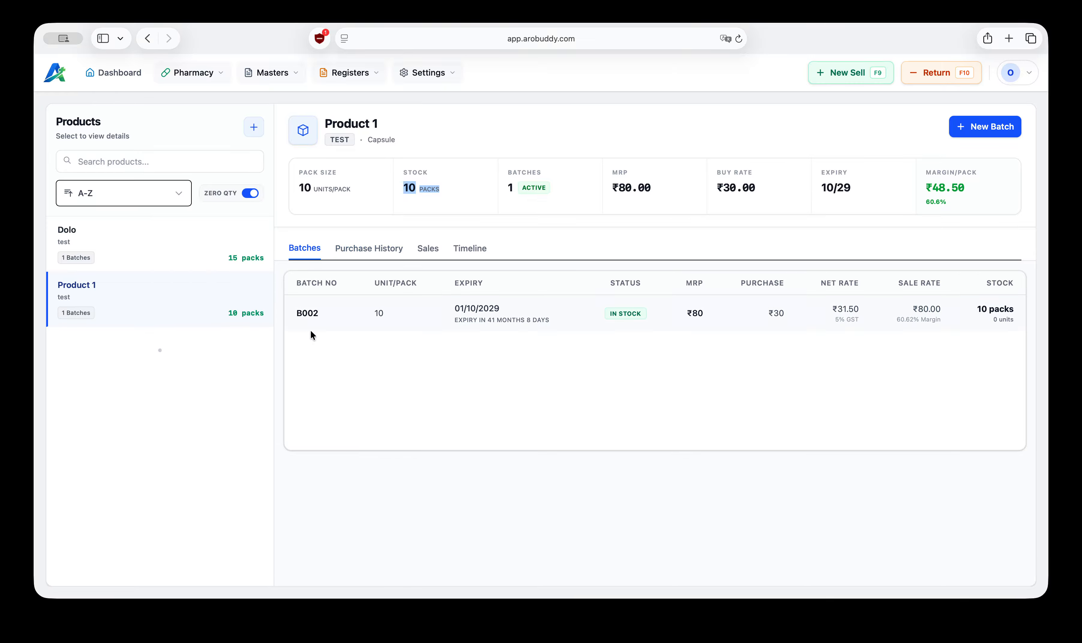
{"action": "left_click", "coordinate": [376, 251]}
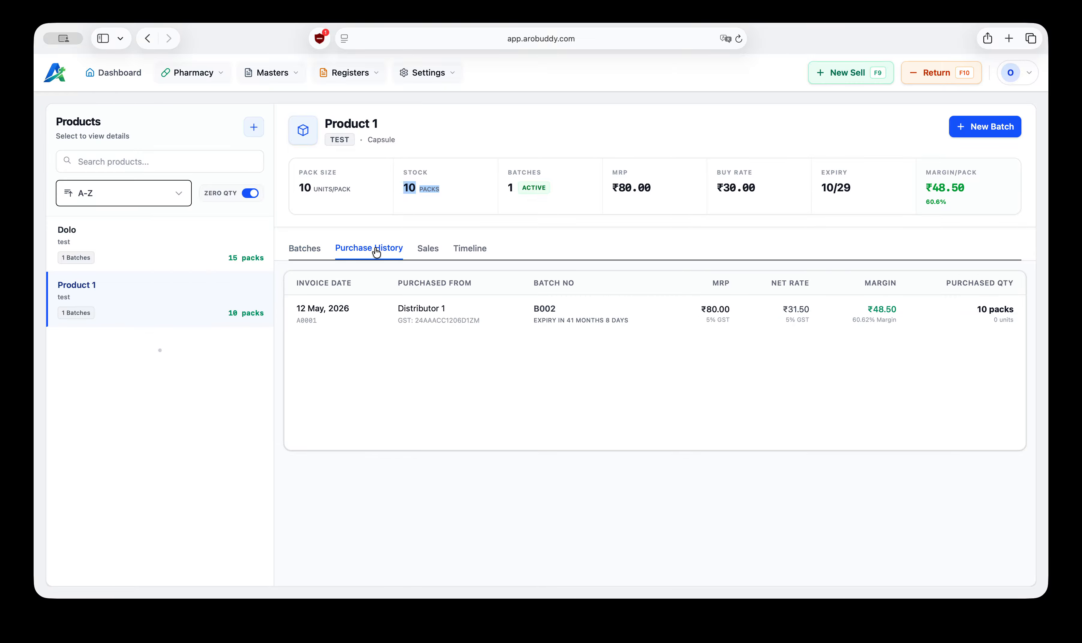
{"action": "left_click", "coordinate": [430, 250]}
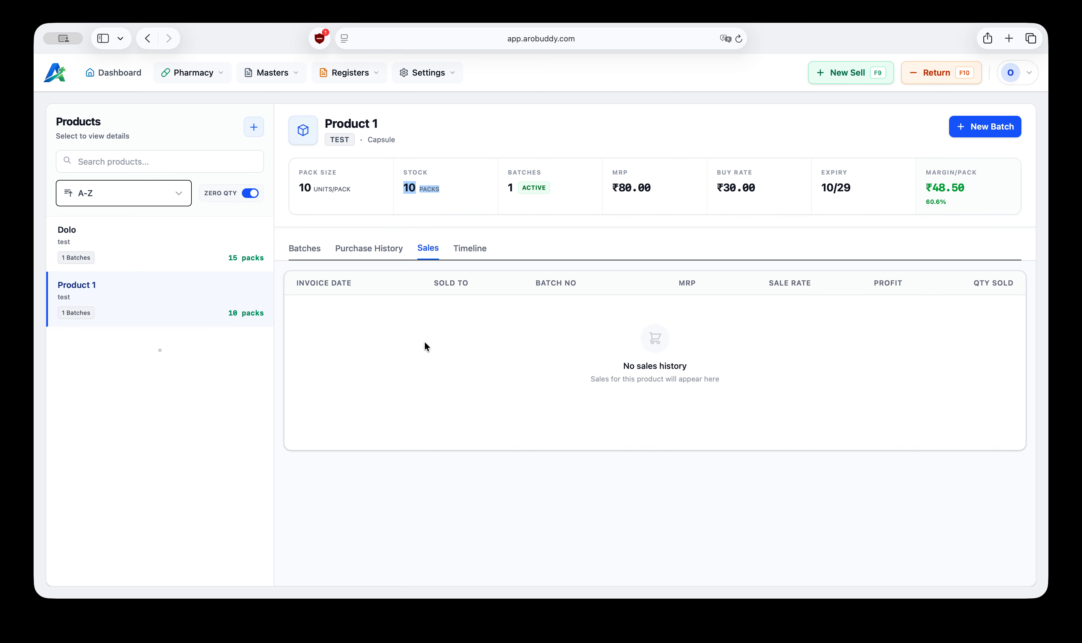
{"action": "left_click", "coordinate": [471, 255]}
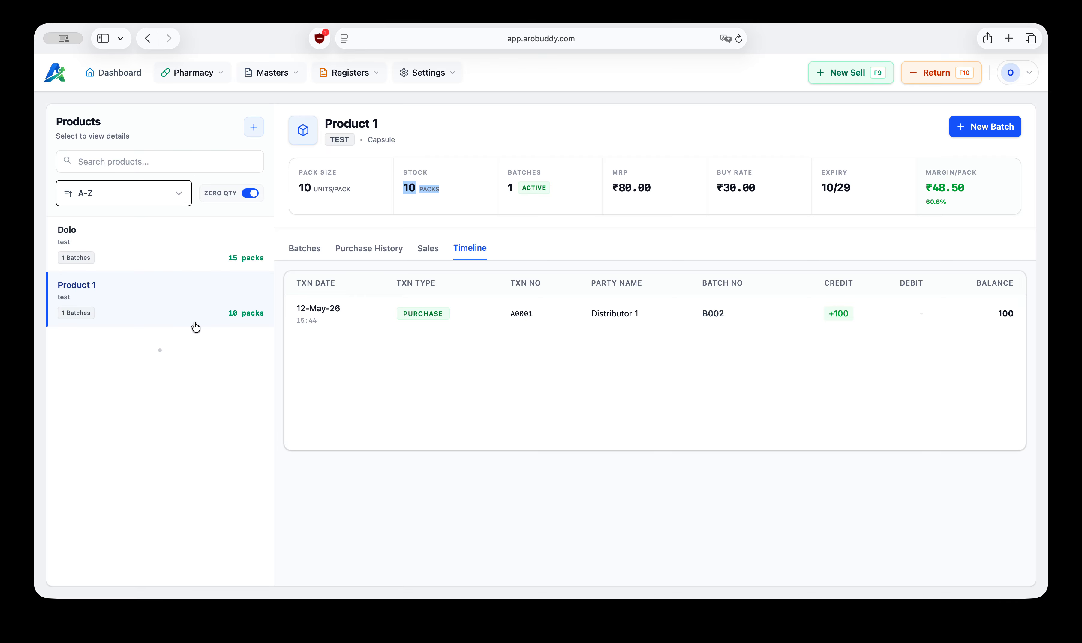
Step: Select Dolo in the product list, then return to the Pharmacy Dashboard
{"action": "left_click", "coordinate": [138, 248]}
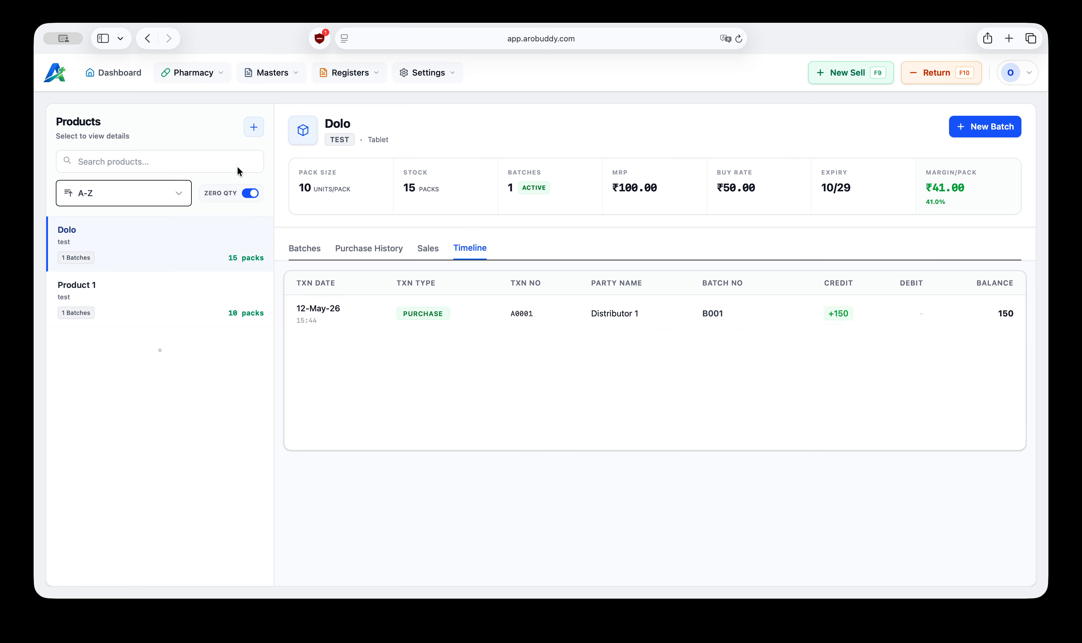
{"action": "left_click", "coordinate": [209, 74]}
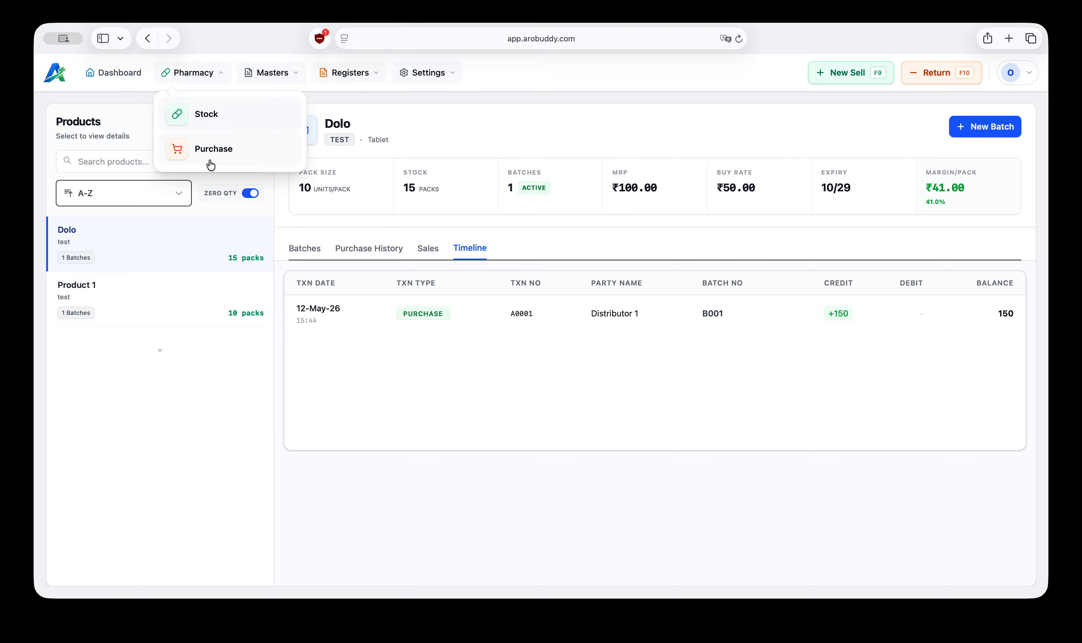
{"action": "left_click", "coordinate": [378, 124]}
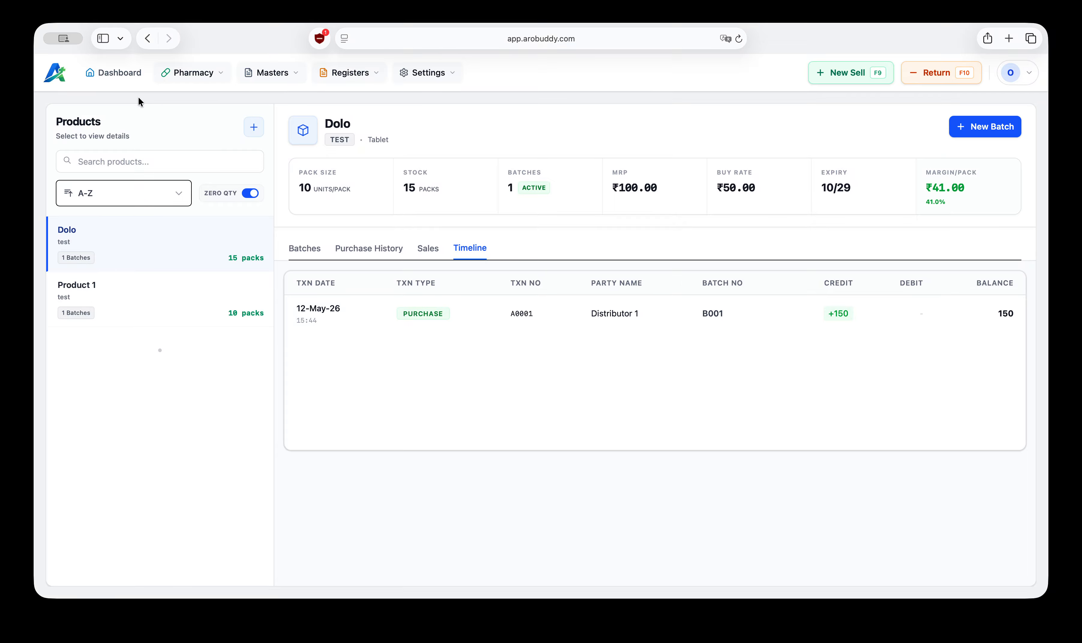
{"action": "left_click", "coordinate": [118, 73]}
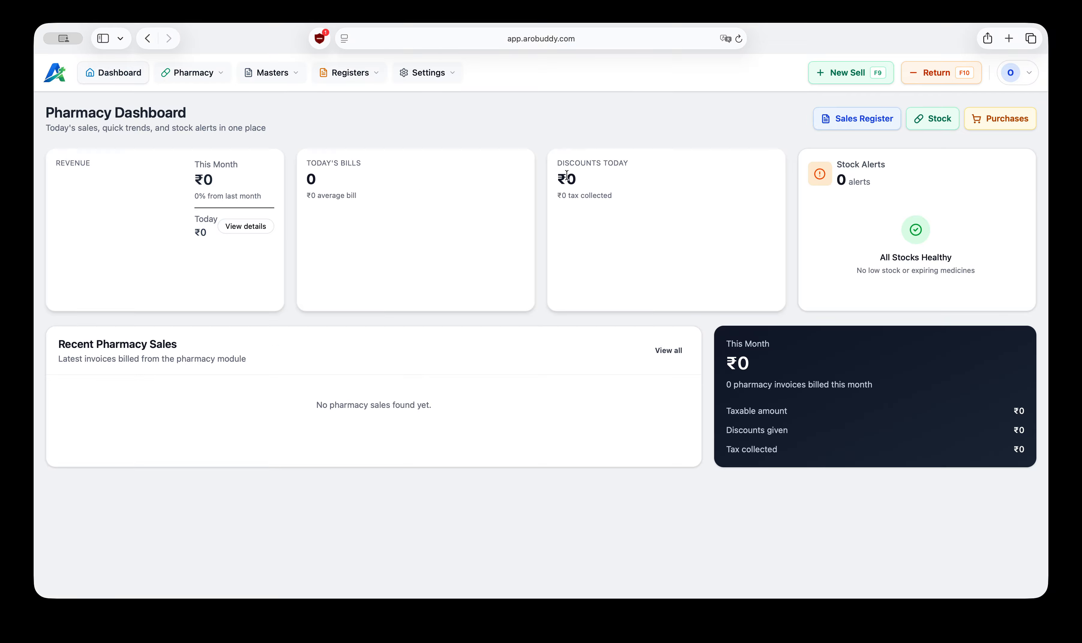
Step: Start a new medicine sale and add Dolo with a quantity of 10
{"action": "left_click", "coordinate": [845, 78]}
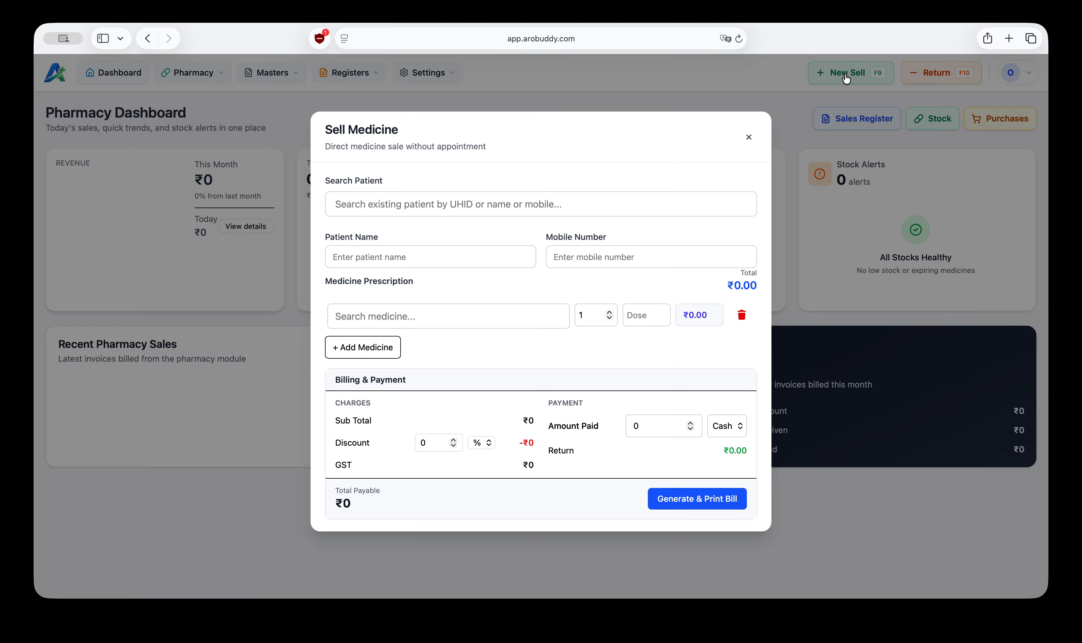
{"action": "left_click", "coordinate": [398, 318]}
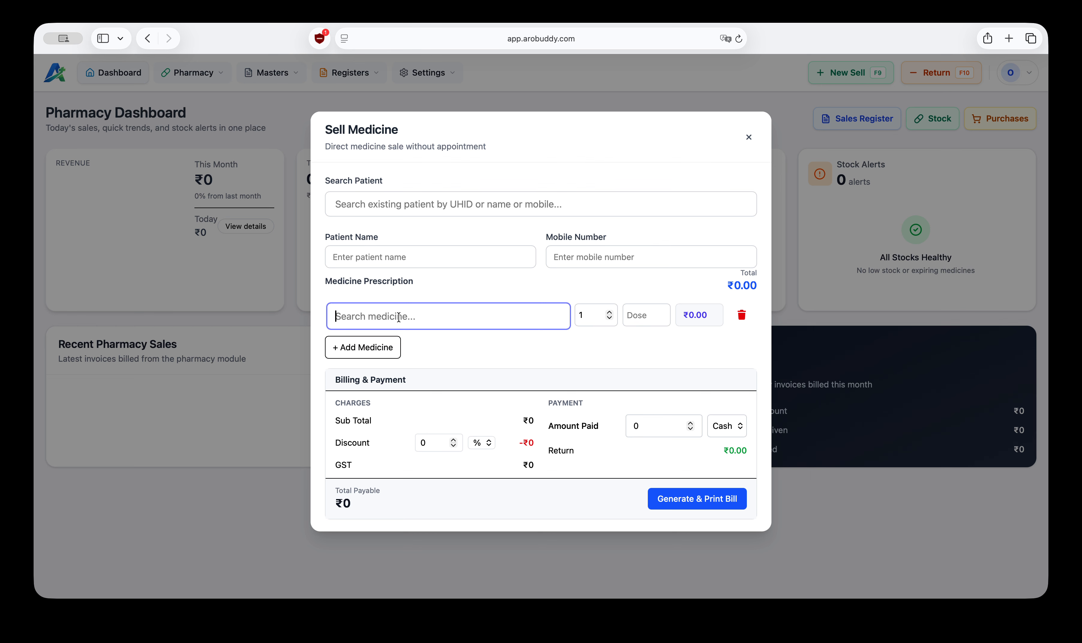
{"action": "type", "text": "dolo"}
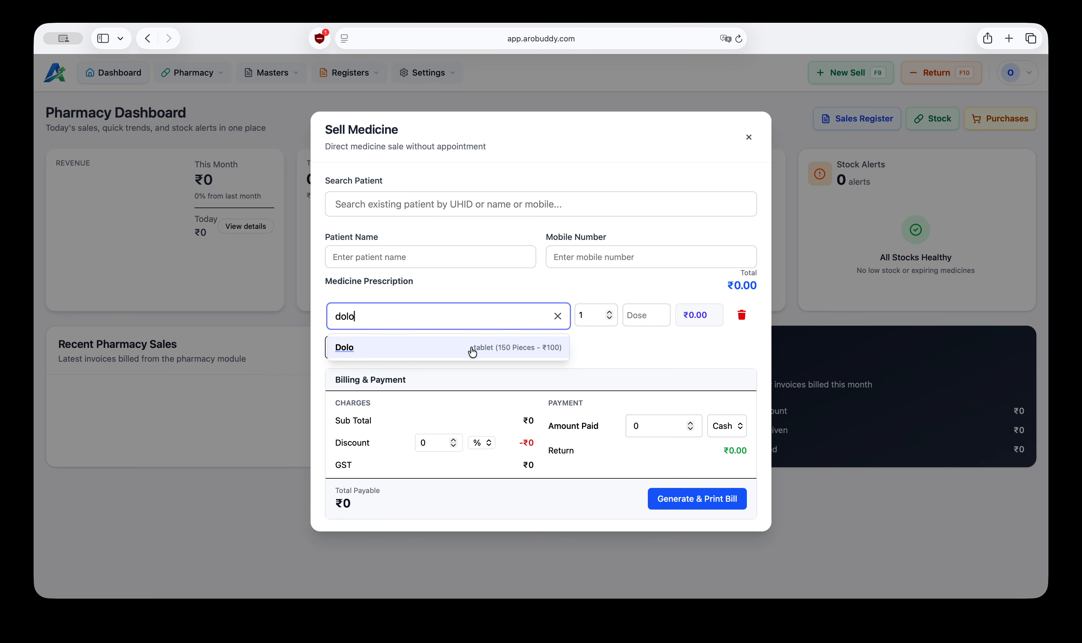
{"action": "left_click", "coordinate": [420, 350]}
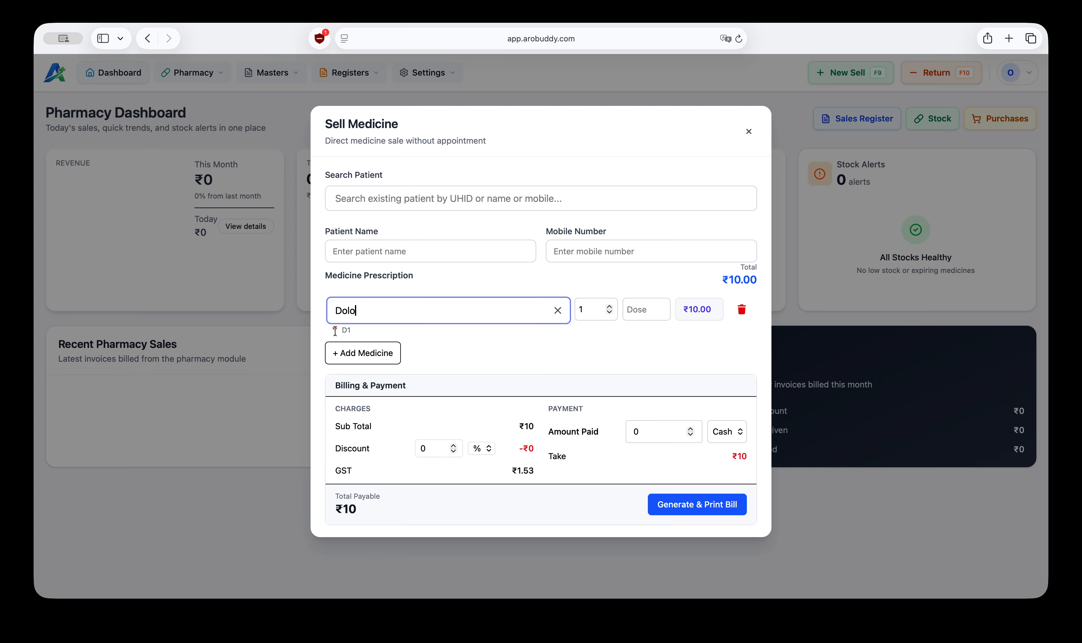
{"action": "left_click_drag", "start_coordinate": [333, 330], "coordinate": [353, 330]}
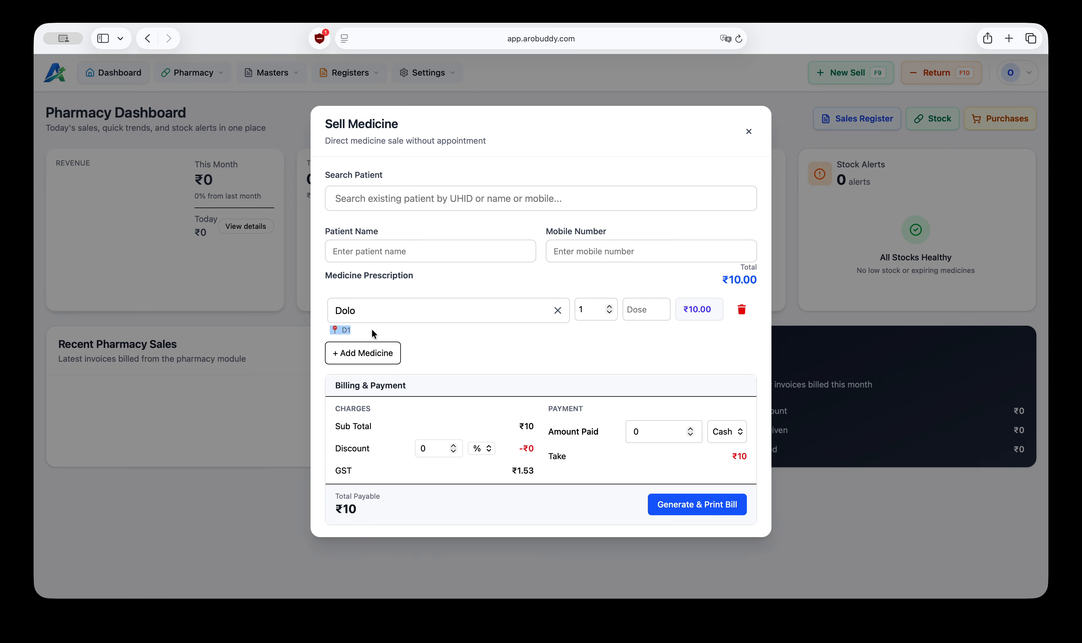
{"action": "left_click", "coordinate": [452, 338]}
{"action": "left_click", "coordinate": [587, 310]}
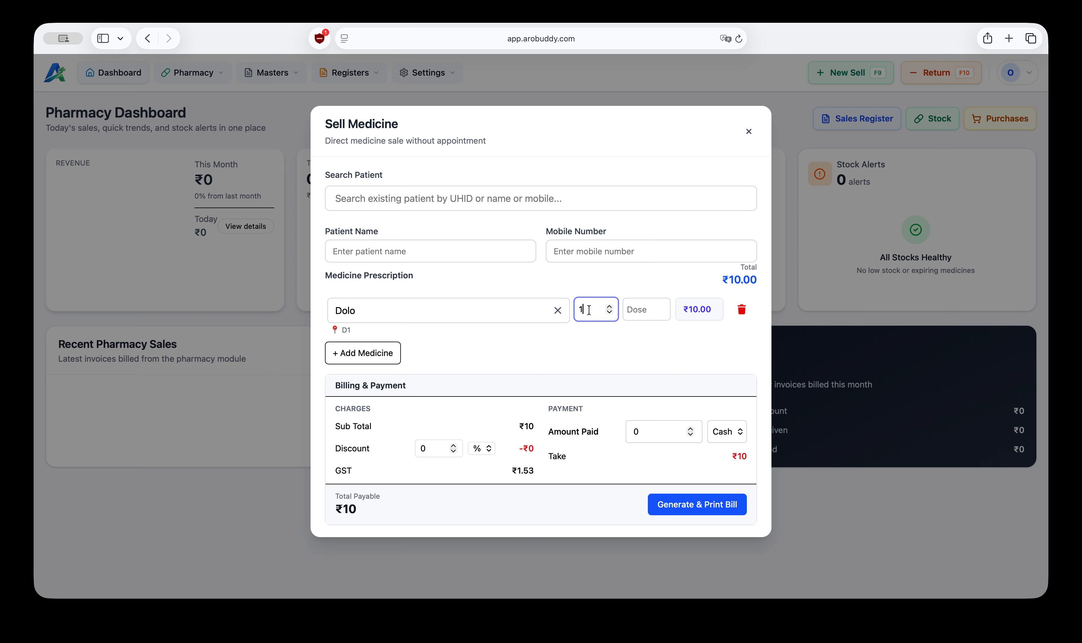
{"action": "type", "text": "0"}
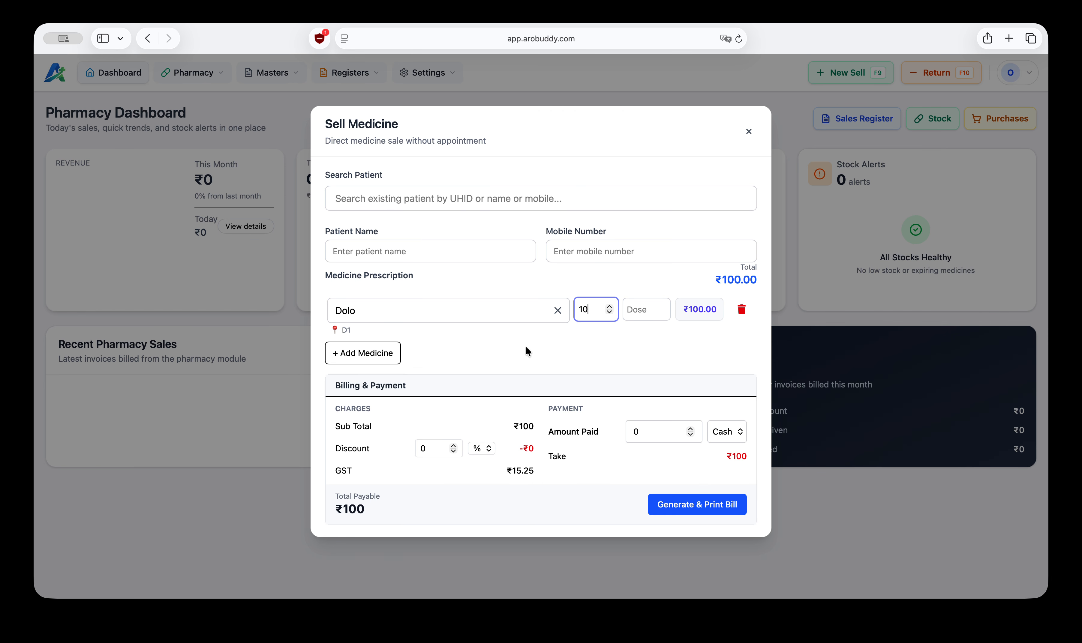
Step: Add a second medicine line for Product 1 with a quantity of 5
{"action": "left_click", "coordinate": [371, 354]}
{"action": "left_click", "coordinate": [359, 331]}
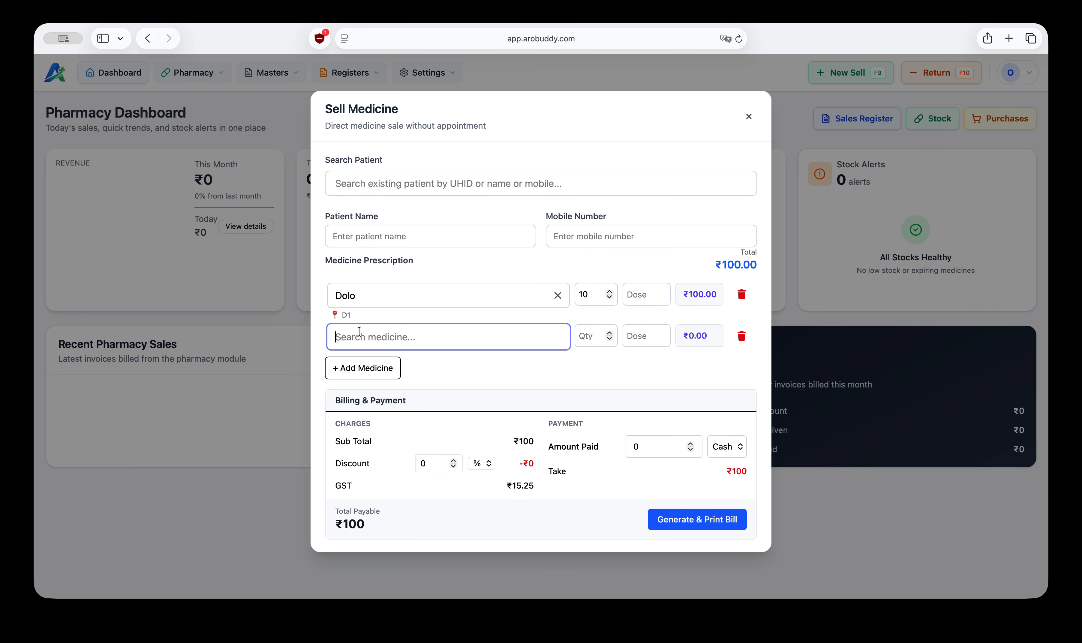
{"action": "type", "text": "p1"}
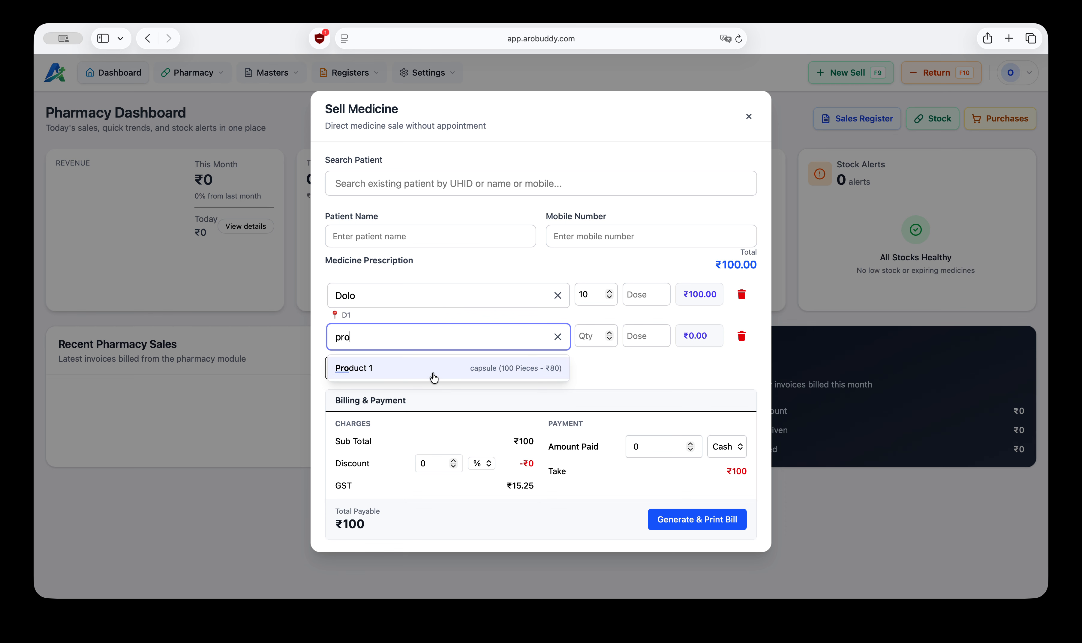
{"action": "left_click", "coordinate": [431, 374]}
{"action": "left_click", "coordinate": [596, 330]}
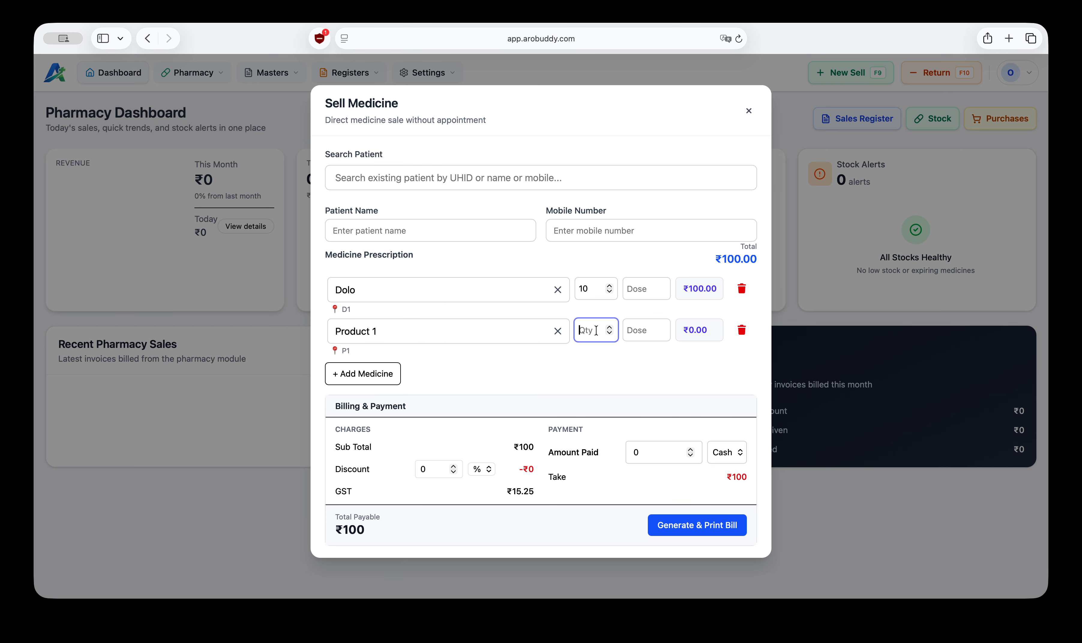
{"action": "type", "text": "5"}
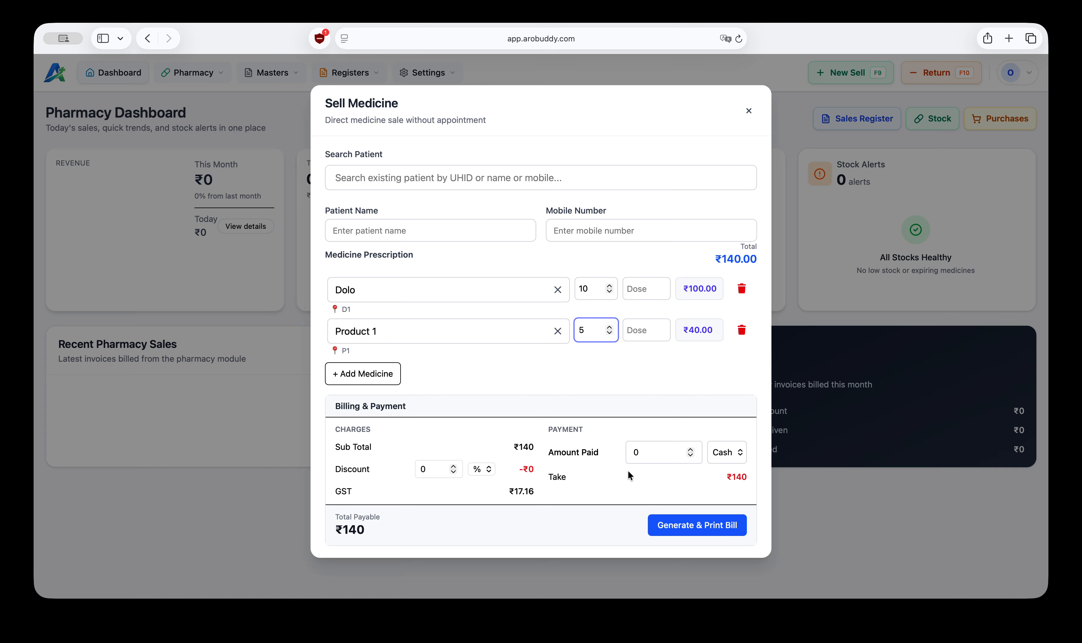
Step: Set the cash amount paid to 140
{"action": "left_click_drag", "start_coordinate": [514, 491], "coordinate": [533, 491]}
{"action": "left_click", "coordinate": [533, 491]}
{"action": "left_click", "coordinate": [642, 450]}
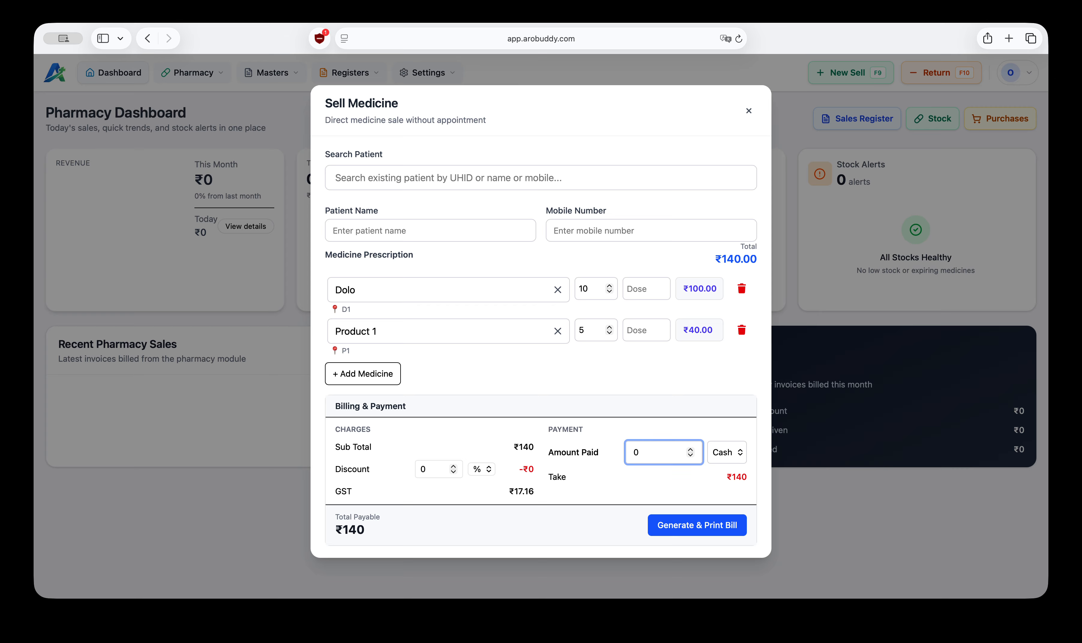
{"action": "type", "text": "150"}
{"action": "left_click_drag", "start_coordinate": [725, 477], "coordinate": [751, 477]}
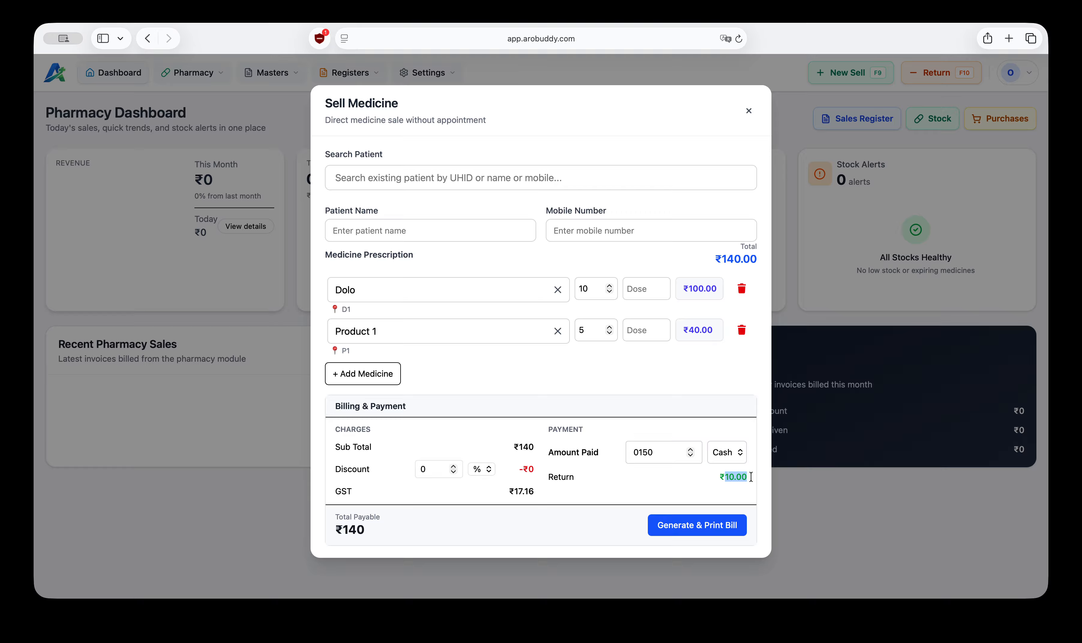
{"action": "left_click", "coordinate": [664, 453]}
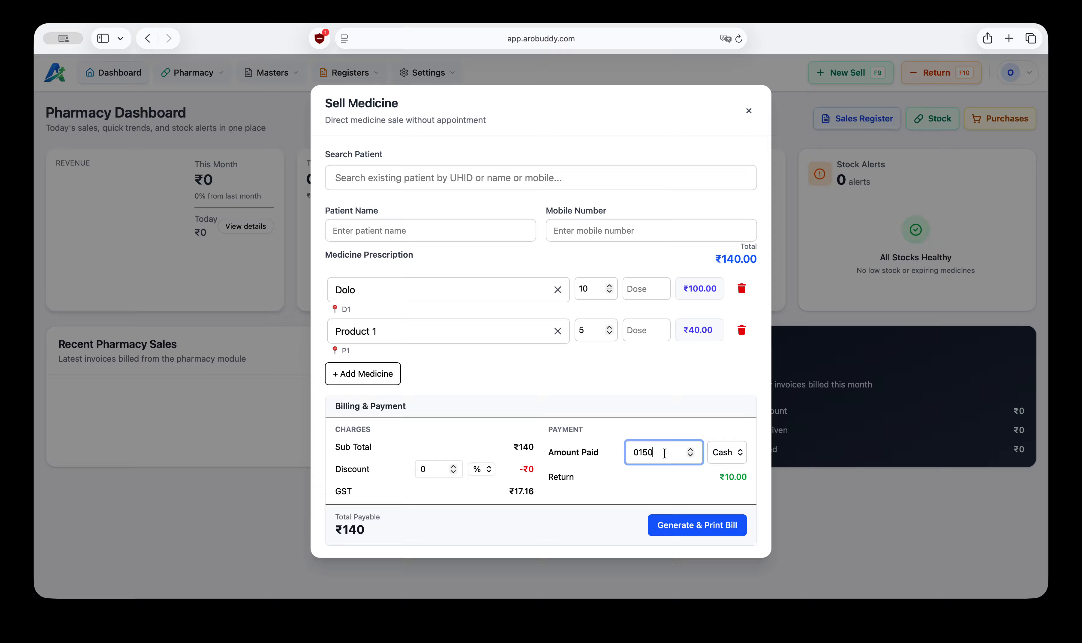
{"action": "key", "text": "BackSpace"}
{"action": "key", "text": "BackSpace"}
{"action": "key", "text": "BackSpace"}
{"action": "type", "text": "140"}
Step: Enter Customer 1 as the patient name
{"action": "left_click", "coordinate": [361, 231]}
{"action": "left_click", "coordinate": [593, 226]}
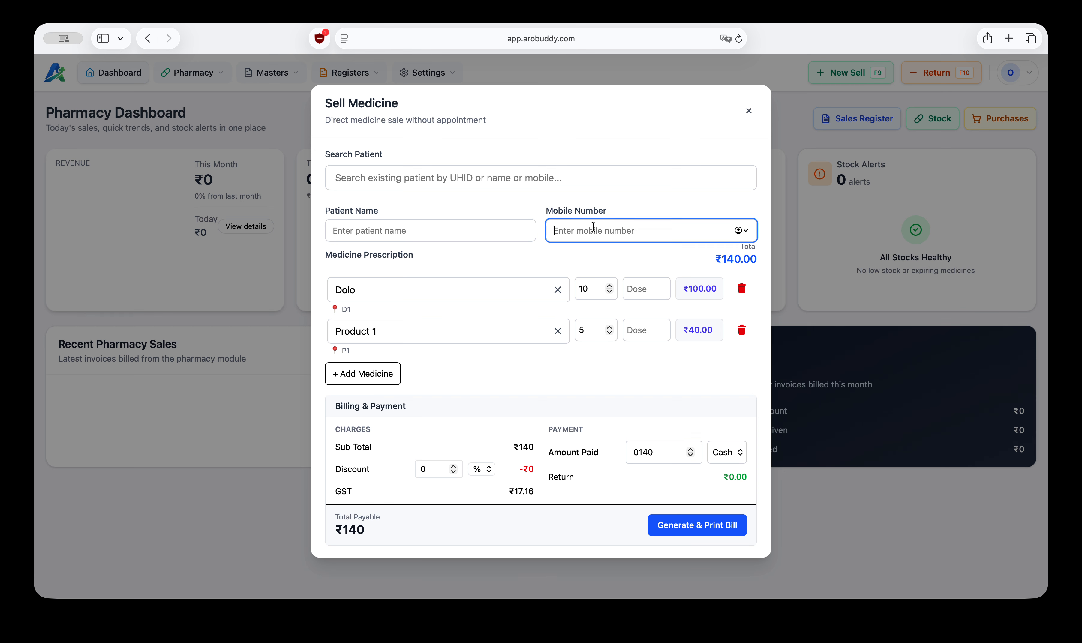
{"action": "left_click", "coordinate": [389, 233]}
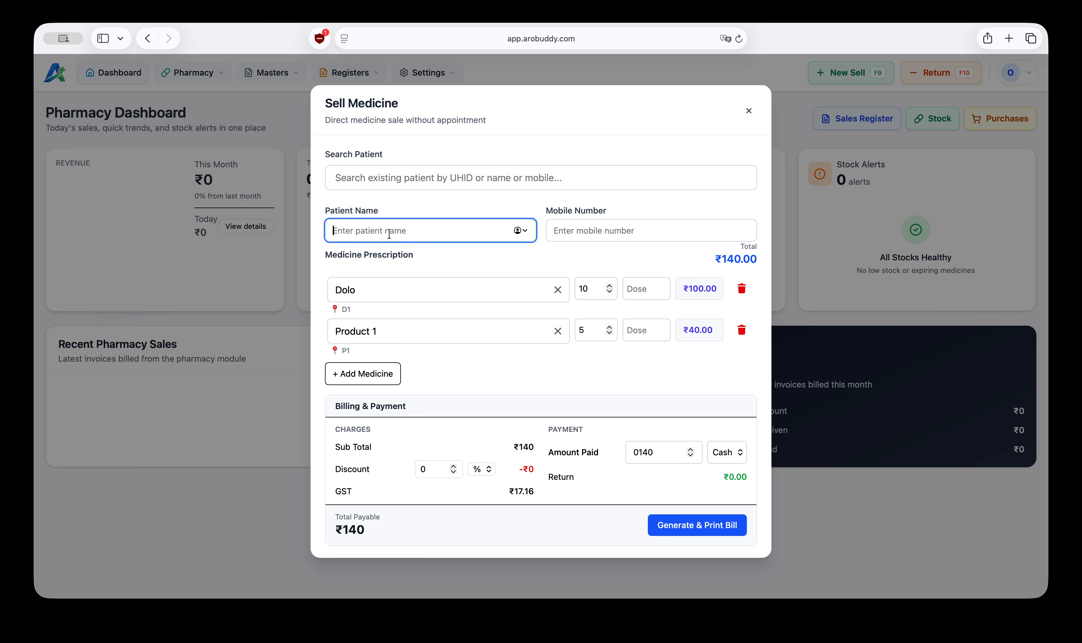
{"action": "left_click", "coordinate": [394, 177]}
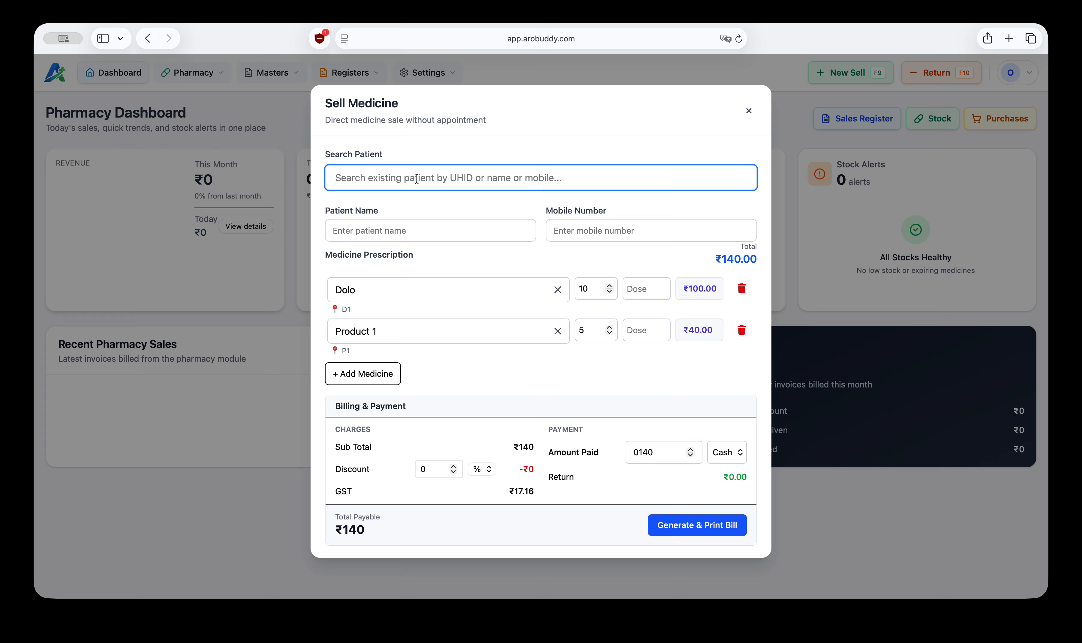
{"action": "left_click", "coordinate": [405, 237]}
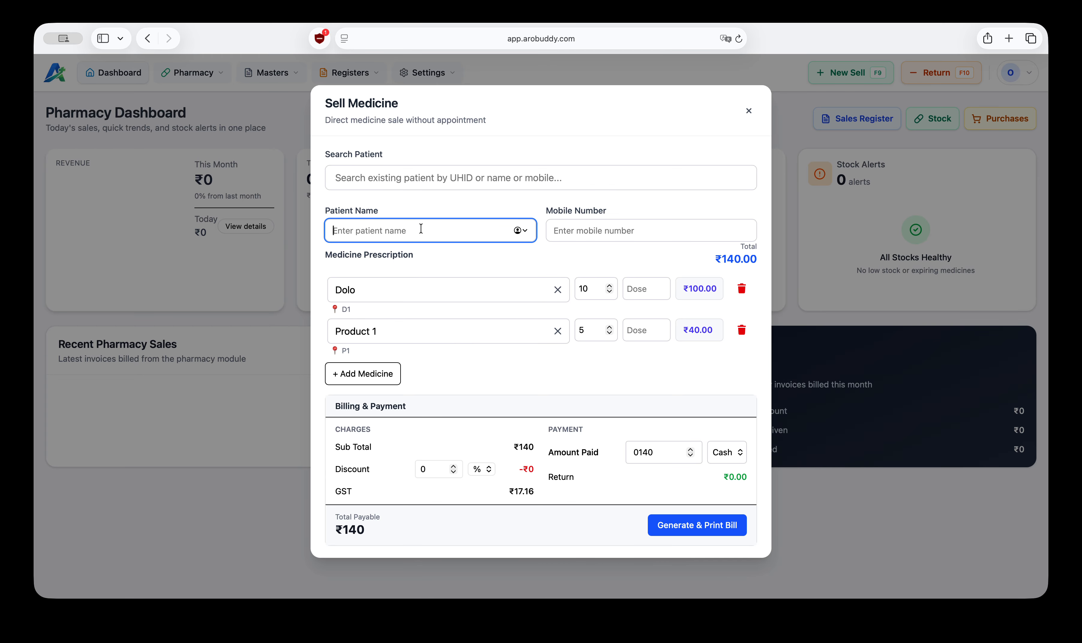
{"action": "type", "text": "T"}
{"action": "key", "text": "BackSpace"}
{"action": "type", "text": "Pa"}
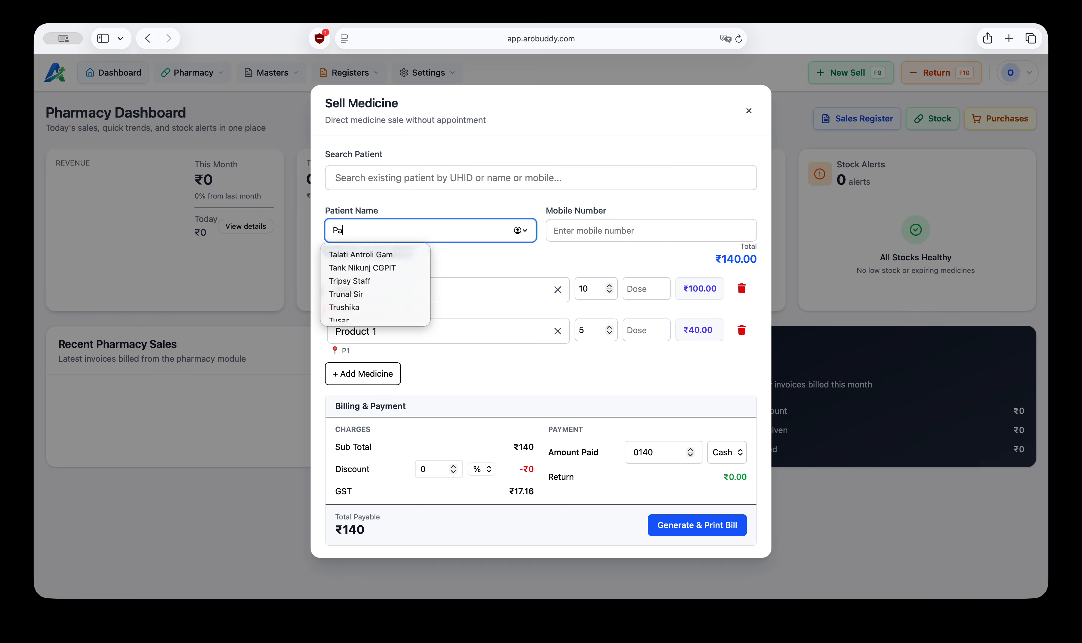
{"action": "type", "text": "tiwn"}
{"action": "key", "text": "BackSpace"}
{"action": "key", "text": "BackSpace"}
{"action": "key", "text": "BackSpace"}
{"action": "key", "text": "BackSpace"}
{"action": "key", "text": "BackSpace"}
{"action": "key", "text": "BackSpace"}
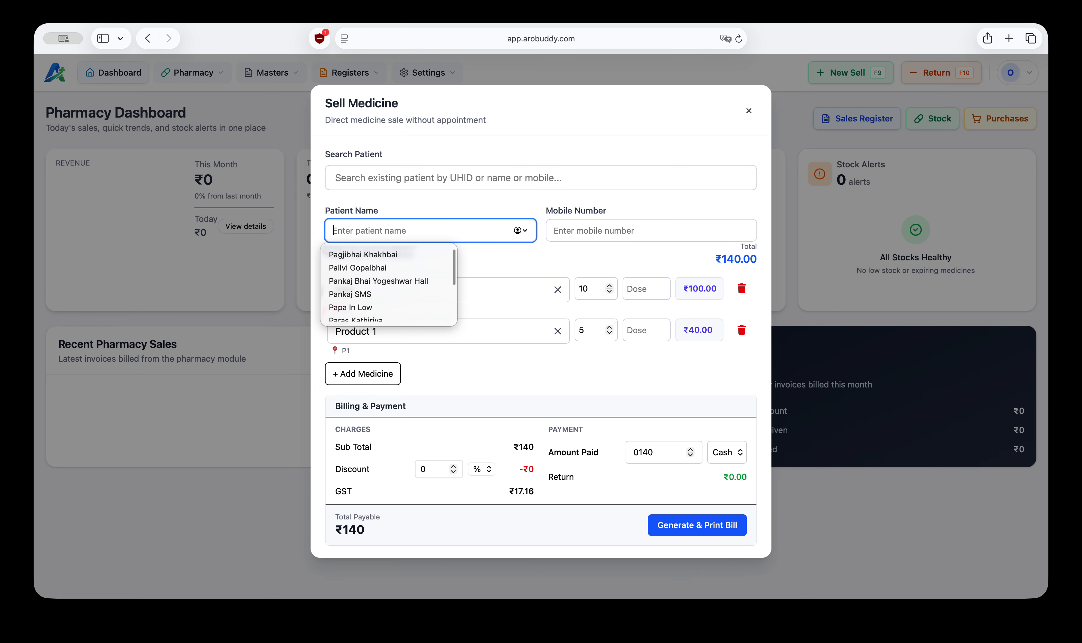
{"action": "type", "text": "Customer 1"}
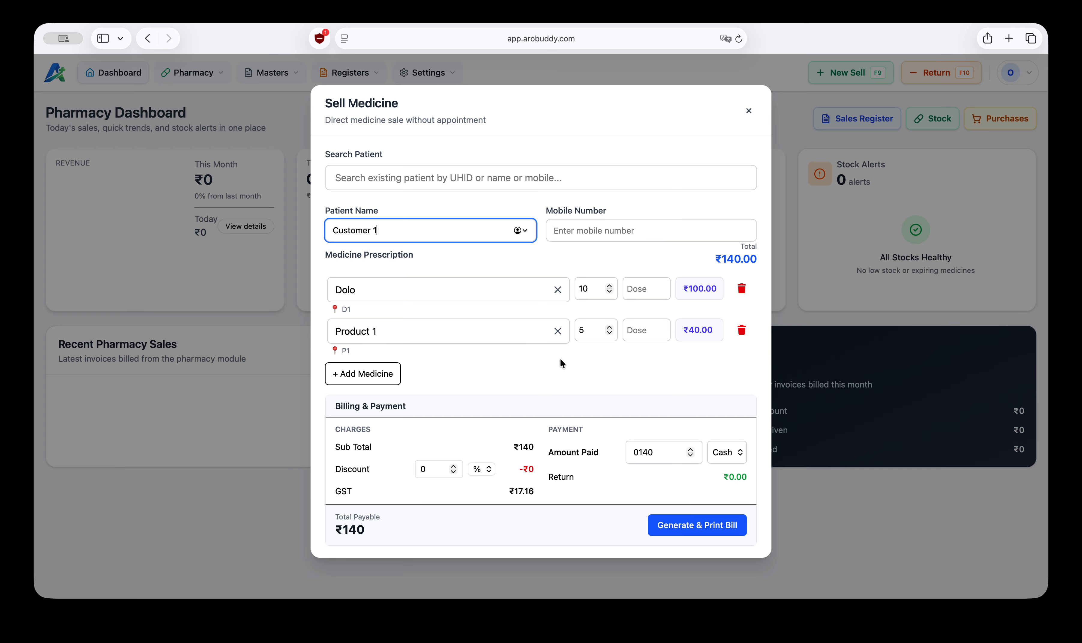
{"action": "left_click", "coordinate": [696, 527]}
{"action": "left_click", "coordinate": [472, 254]}
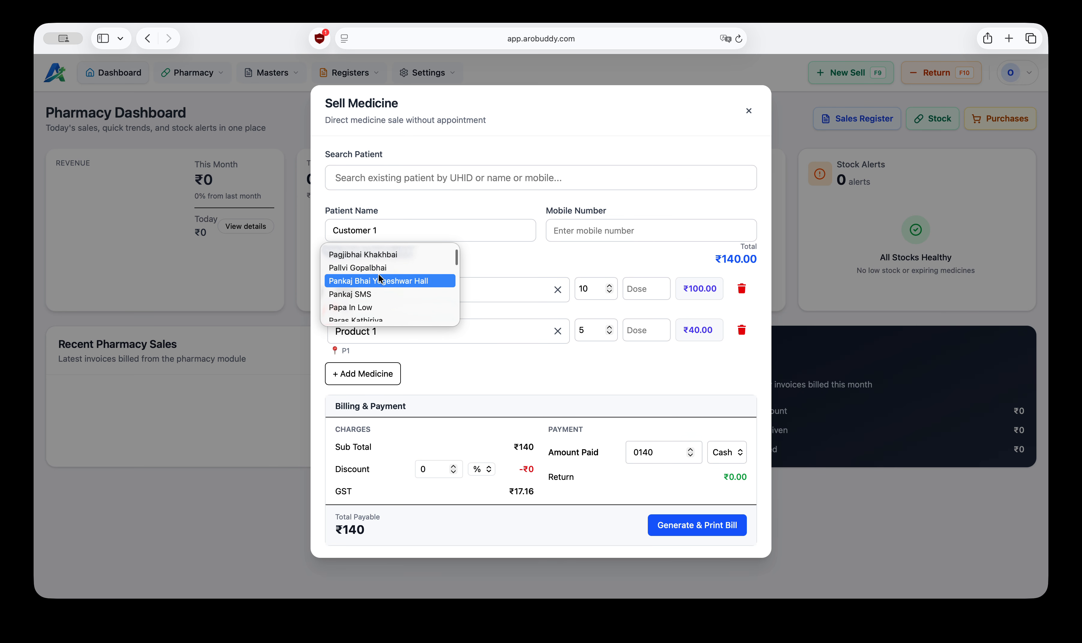
{"action": "left_click", "coordinate": [618, 273]}
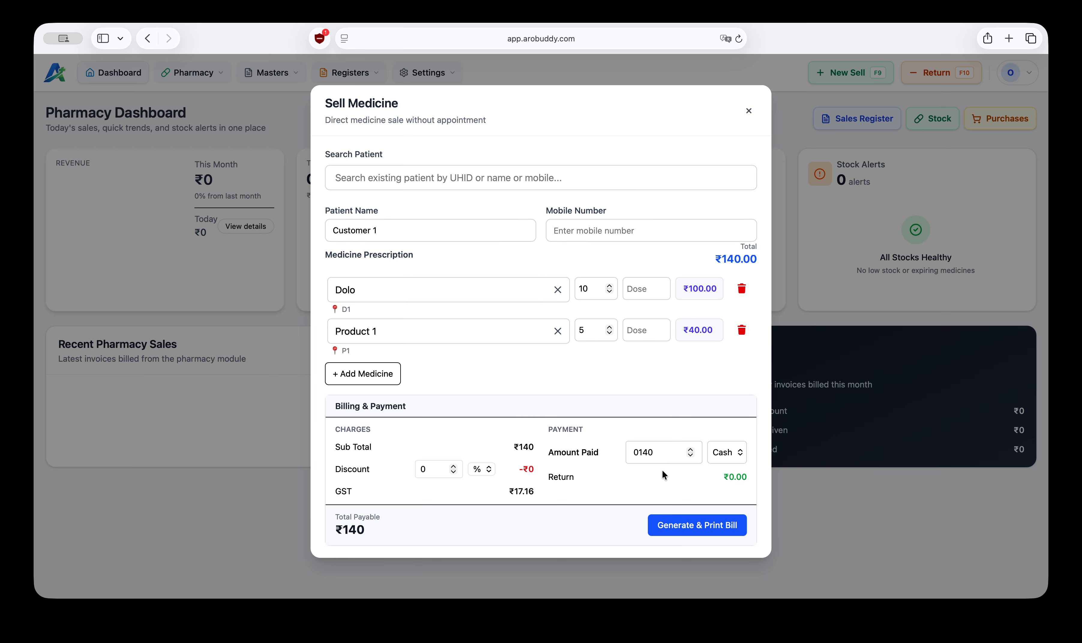
Step: Generate and print the bill, saving it as PDF P0001 in Downloads
{"action": "left_click", "coordinate": [695, 526]}
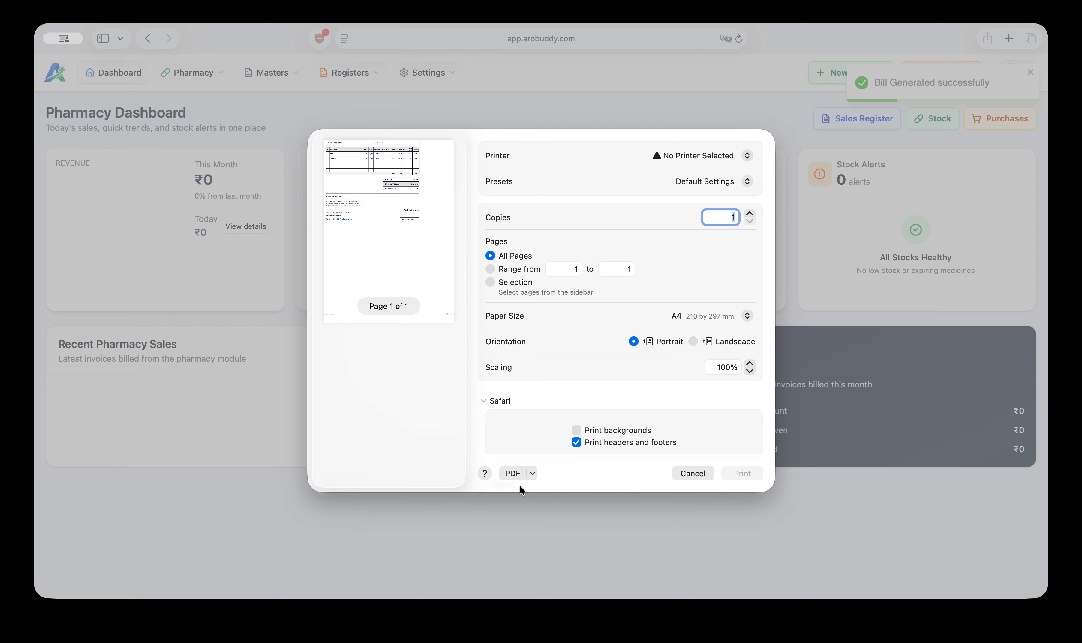
{"action": "left_click", "coordinate": [512, 474]}
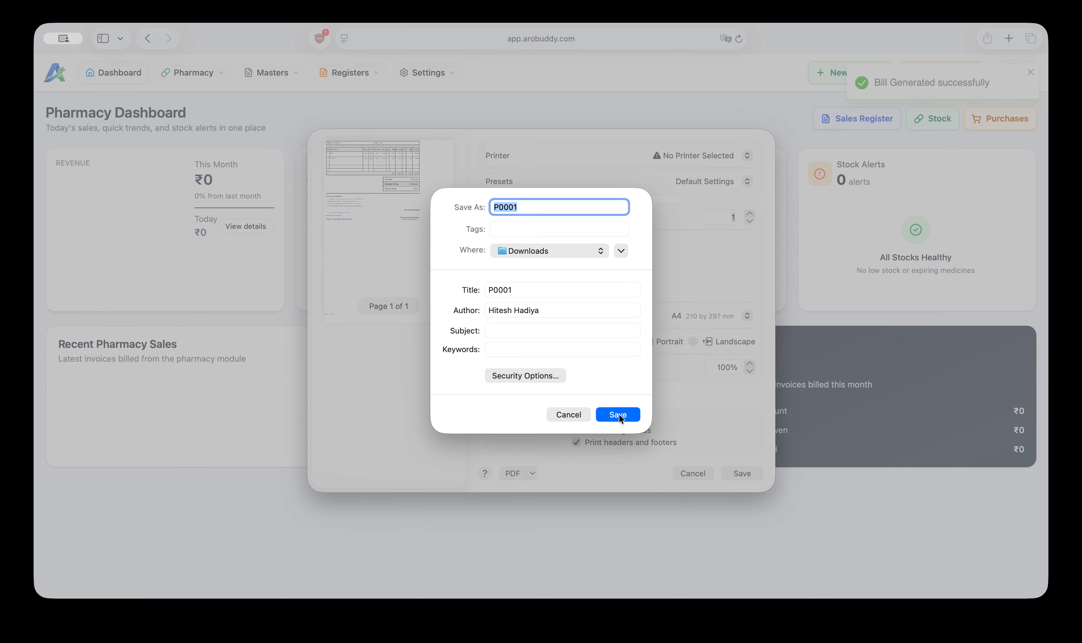
{"action": "left_click", "coordinate": [618, 415]}
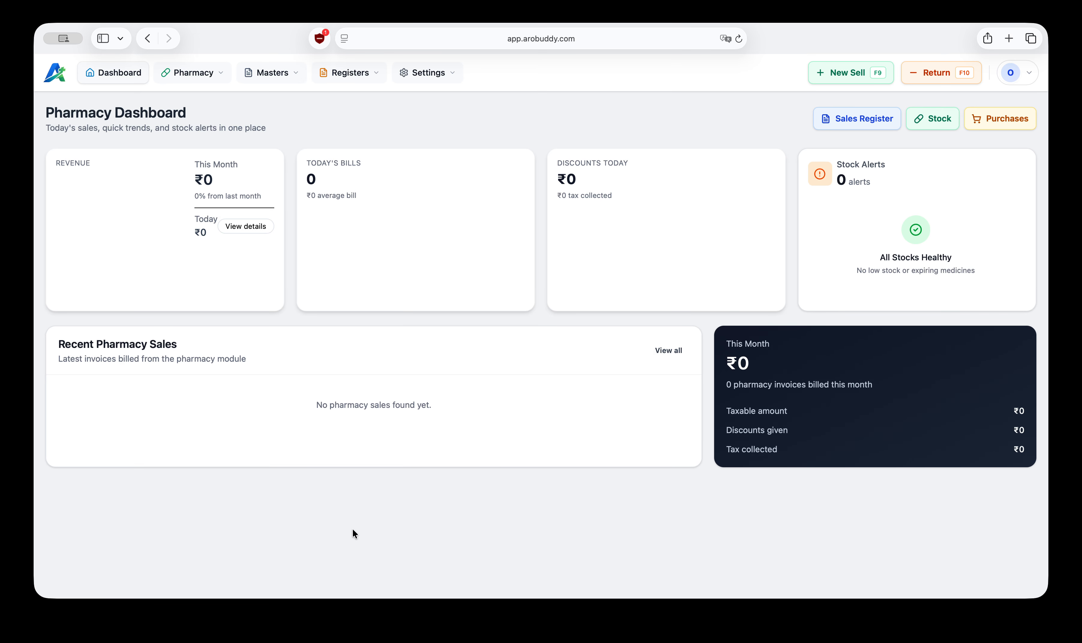
Step: Open the Stock page and review Dolo's sales records
{"action": "left_click", "coordinate": [160, 626]}
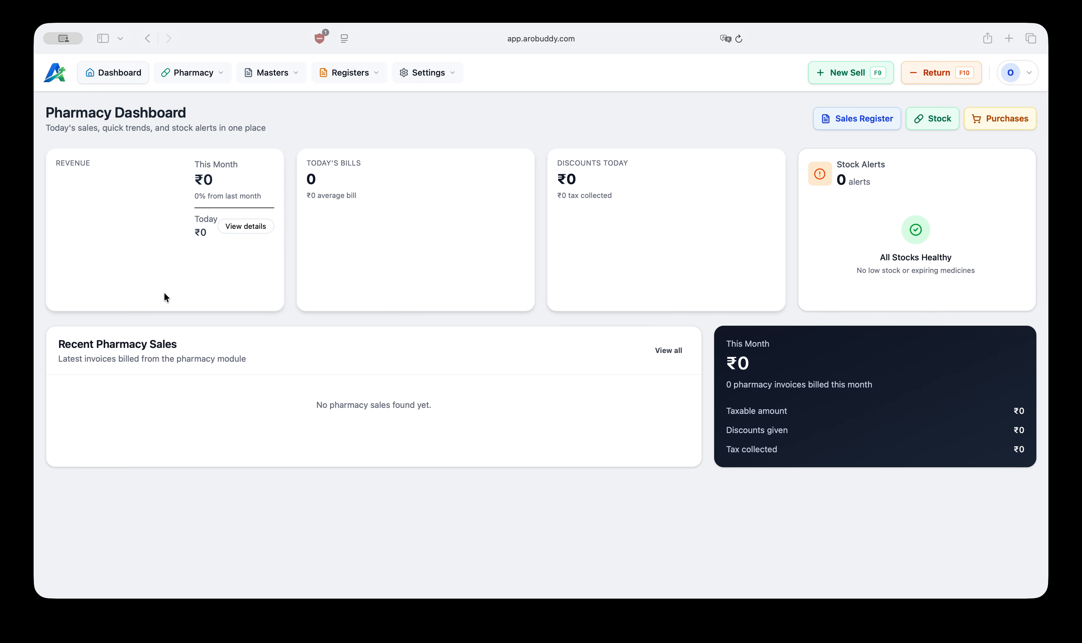
{"action": "left_click", "coordinate": [142, 245]}
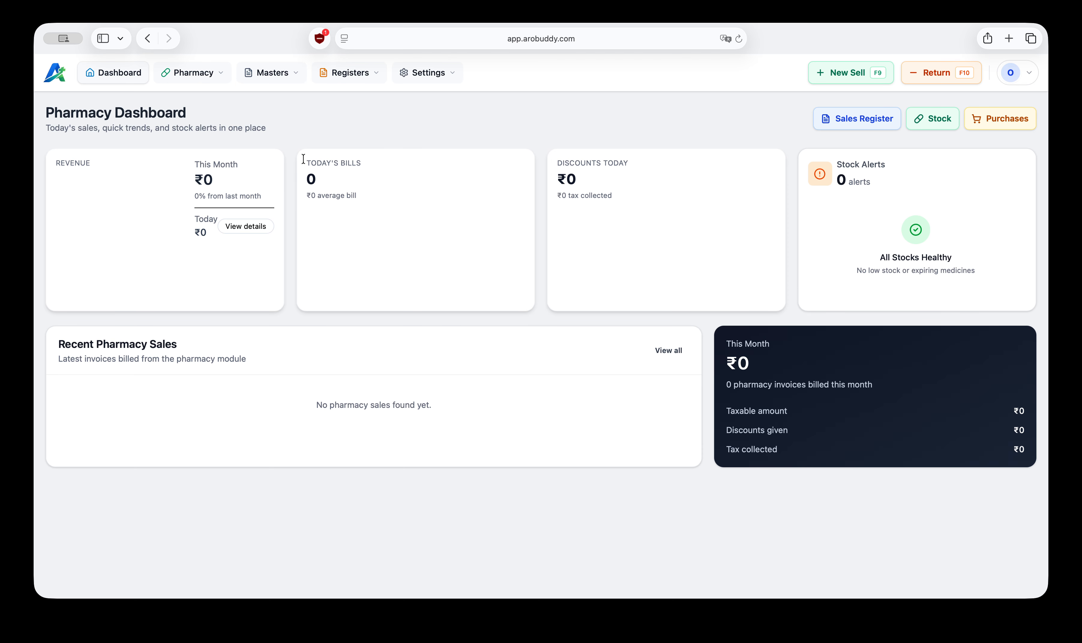
{"action": "left_click", "coordinate": [208, 76]}
{"action": "left_click", "coordinate": [209, 113]}
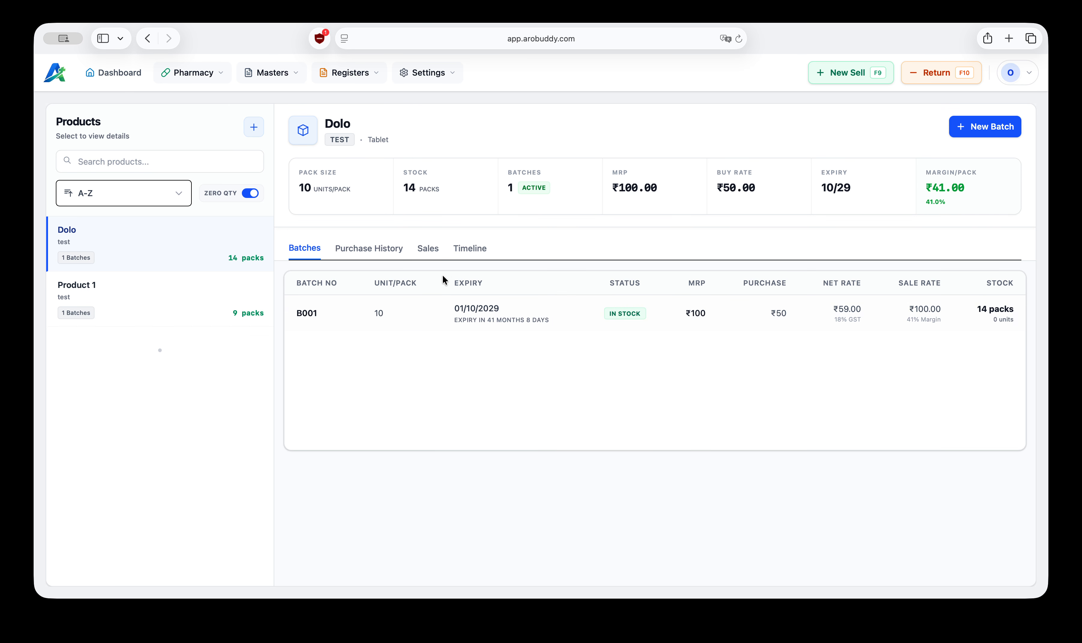
{"action": "left_click", "coordinate": [429, 249]}
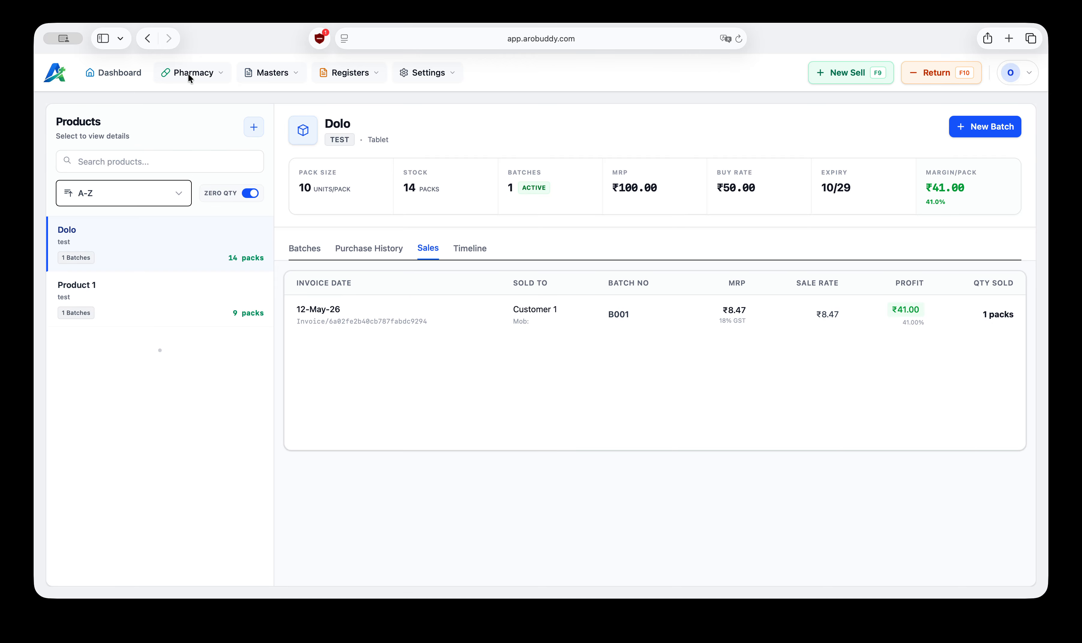
Step: Start a new medicine sale and add Dolo to the prescription
{"action": "left_click", "coordinate": [840, 78]}
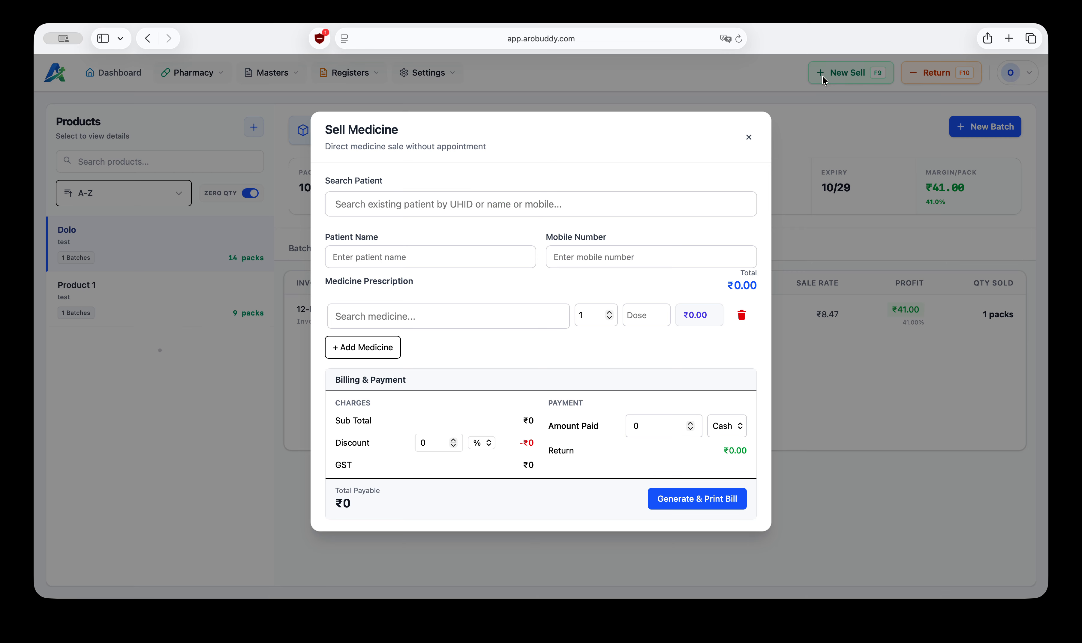
{"action": "left_click", "coordinate": [384, 319]}
{"action": "type", "text": "dolo"}
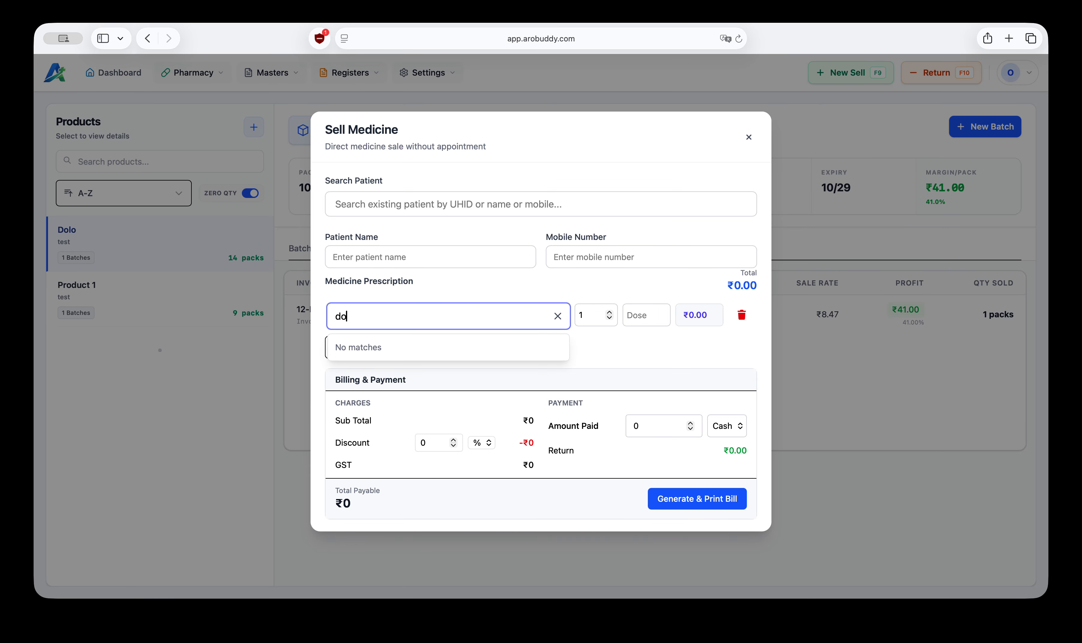
{"action": "left_click", "coordinate": [411, 347]}
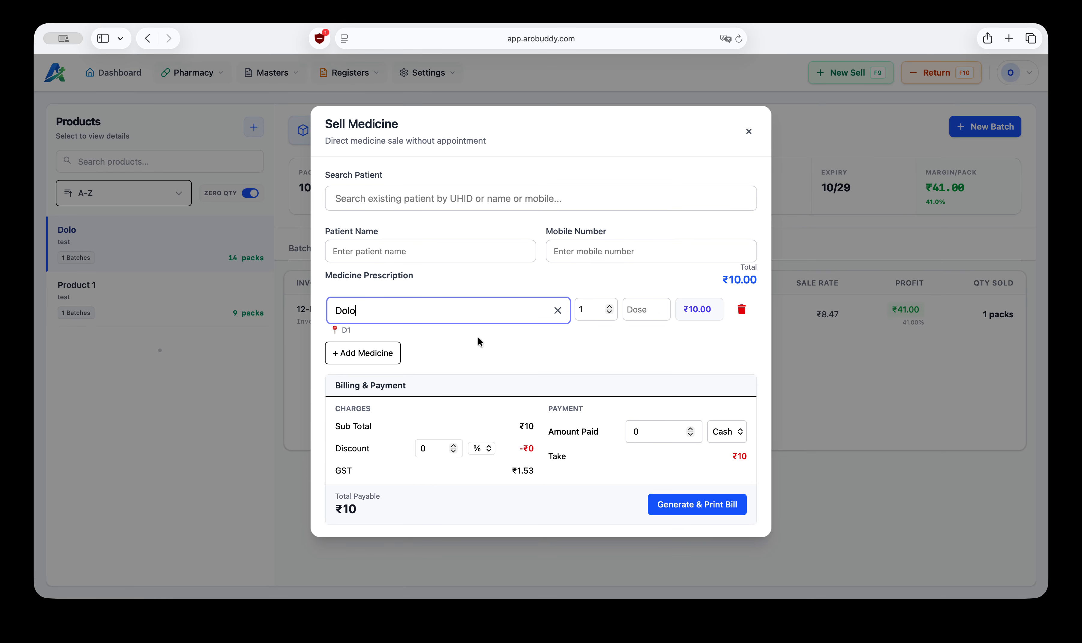
Step: Set Dolo's quantity to 5 and the cash amount paid to 50
{"action": "left_click", "coordinate": [583, 310]}
{"action": "key", "text": "BackSpace"}
{"action": "type", "text": "5"}
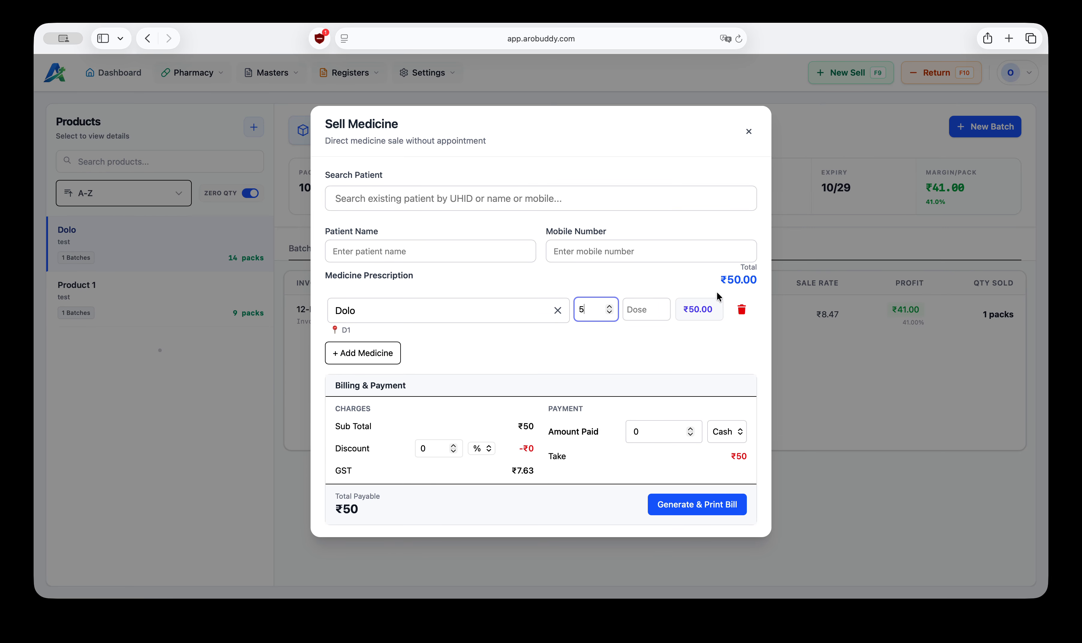
{"action": "left_click", "coordinate": [682, 440]}
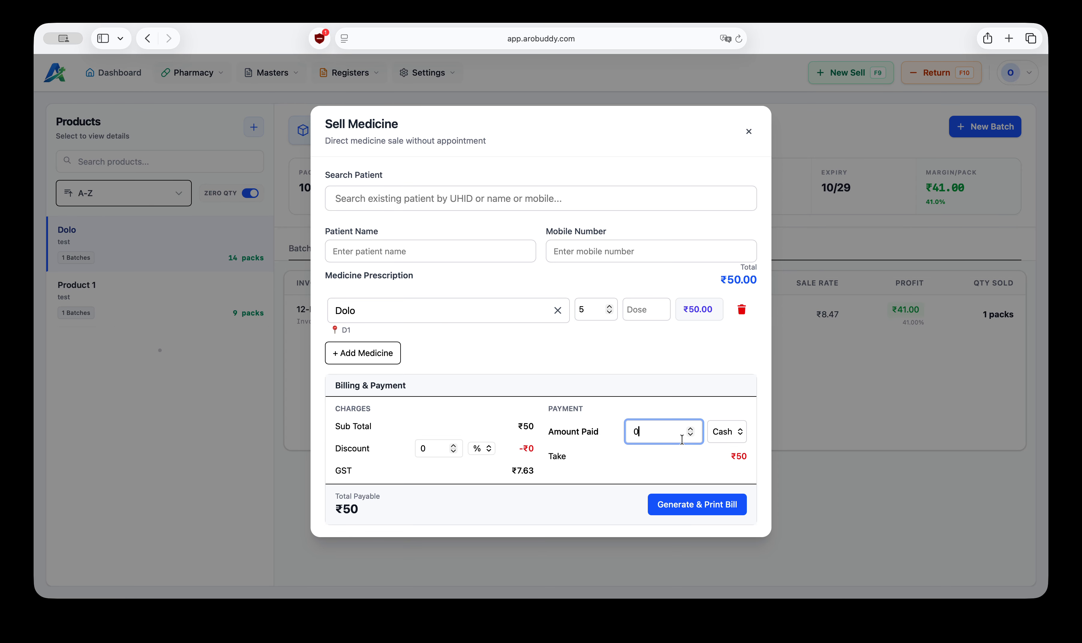
{"action": "type", "text": "50"}
Step: Choose the existing patient Customer 1 and fill in the patient's mobile number
{"action": "left_click", "coordinate": [405, 199]}
{"action": "type", "text": "d"}
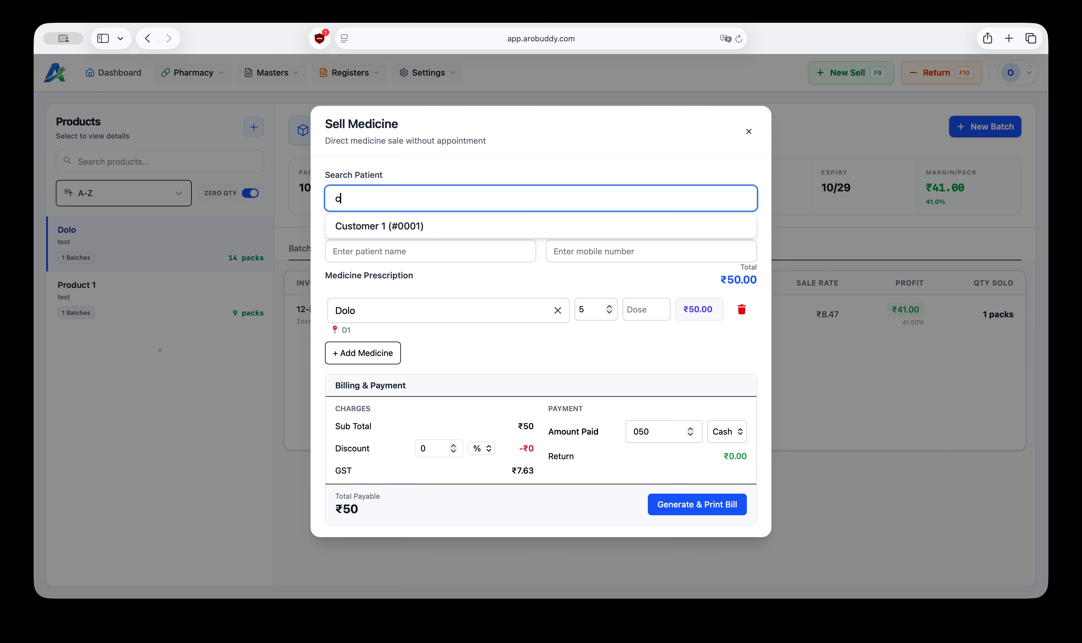
{"action": "type", "text": "u"}
{"action": "left_click", "coordinate": [425, 227]}
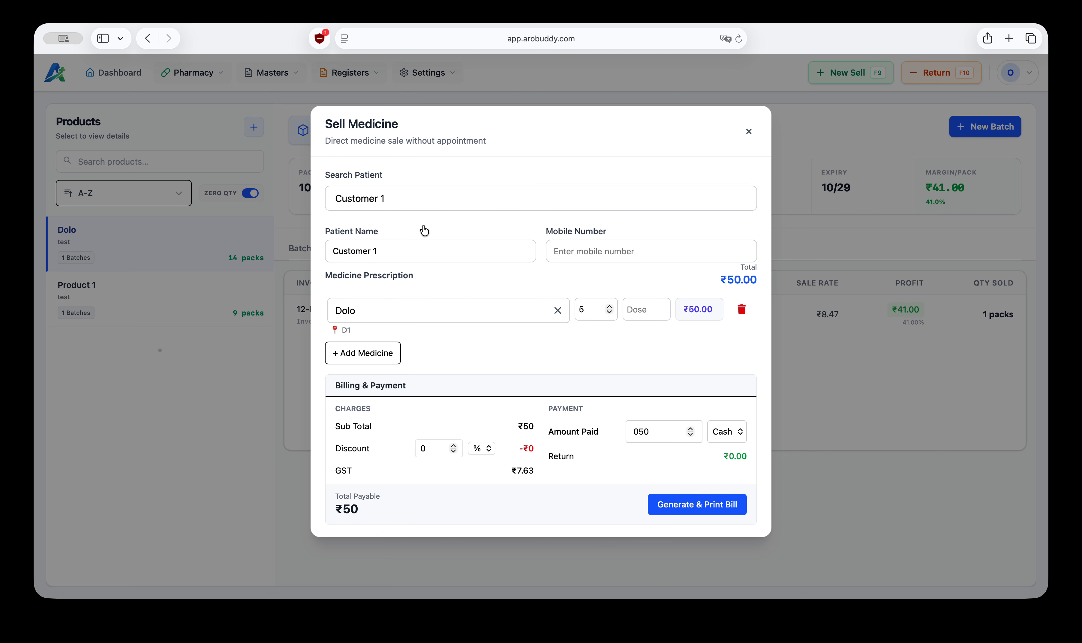
{"action": "left_click", "coordinate": [576, 252]}
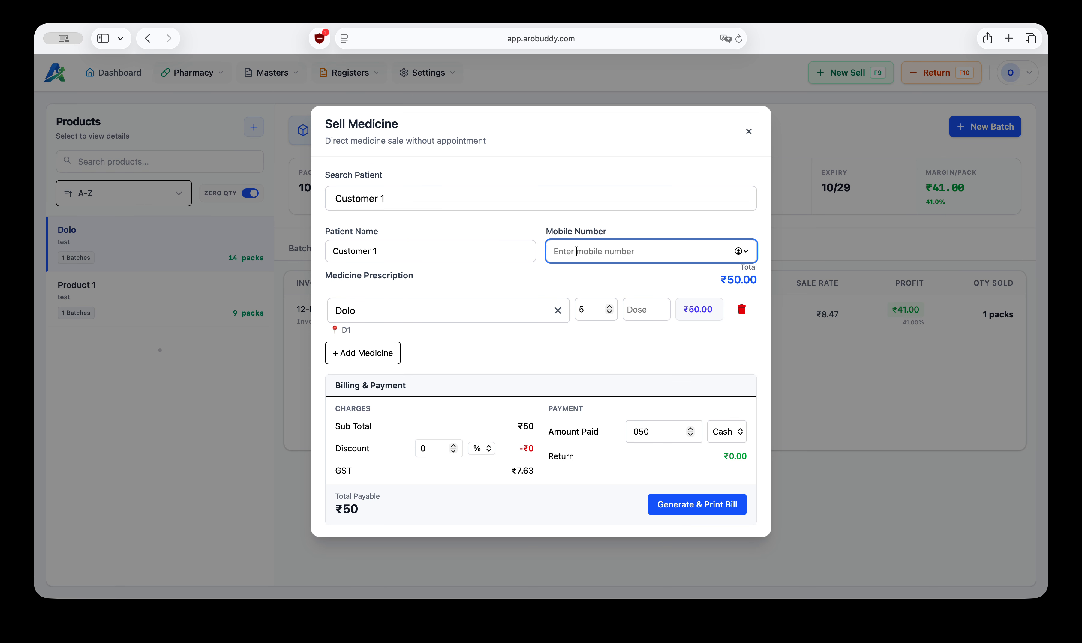
{"action": "type", "text": "9999999999"}
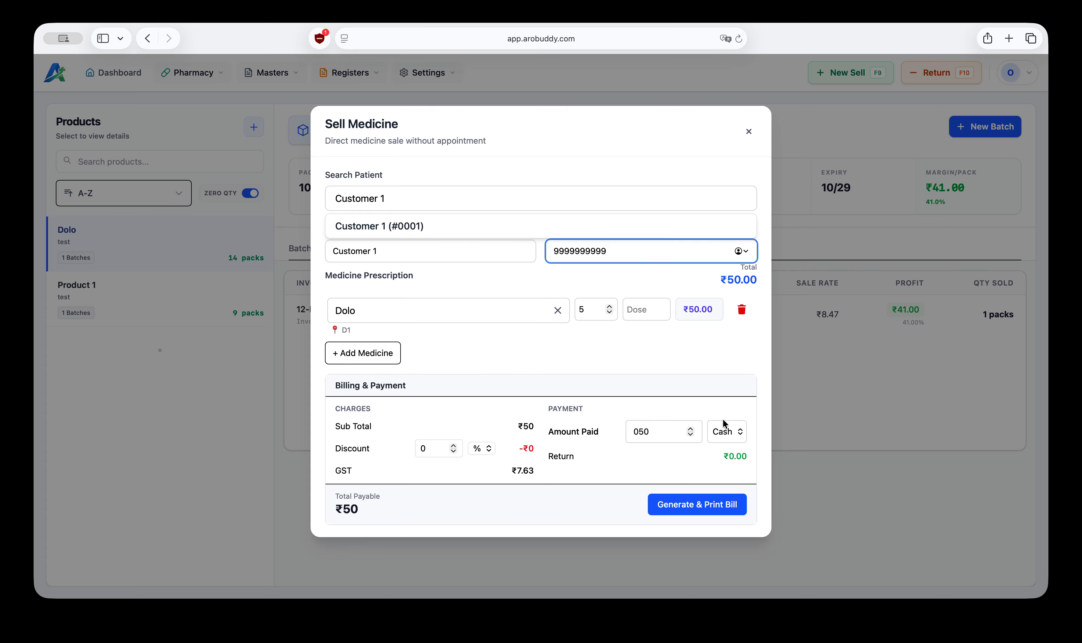
Step: Generate the bill and cancel the print dialog
{"action": "left_click", "coordinate": [696, 505]}
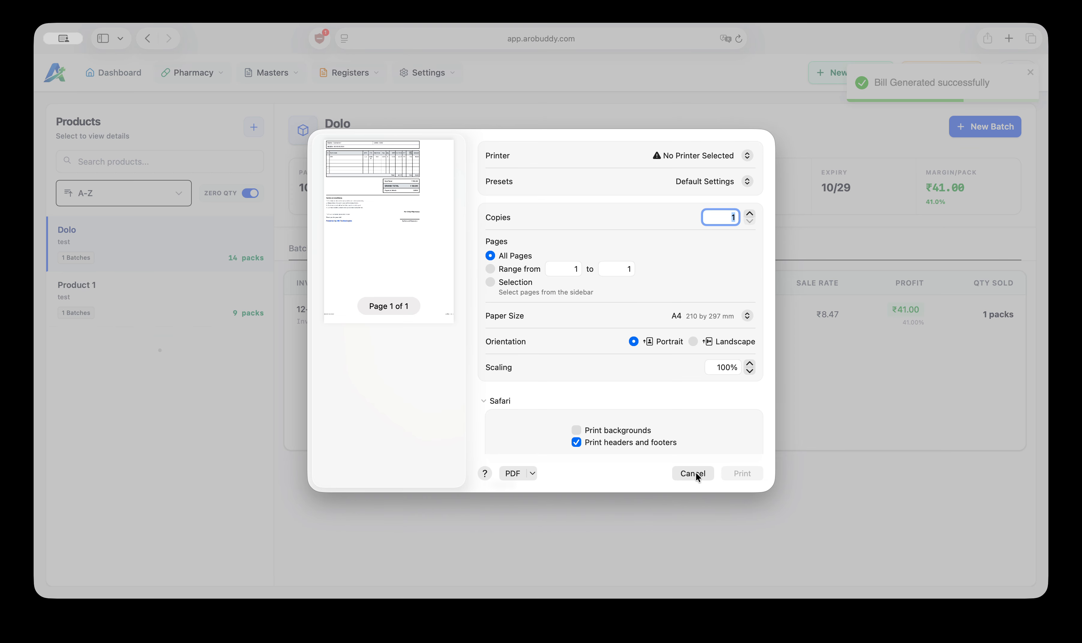
{"action": "left_click", "coordinate": [694, 473]}
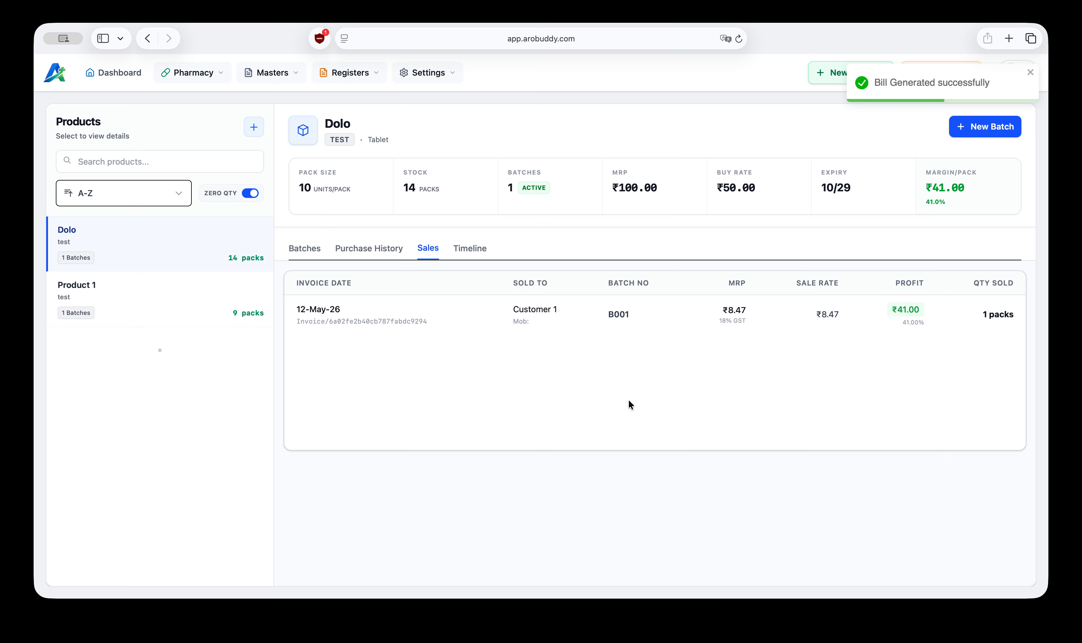
Step: Review the Purchase page and Dolo's sales, timeline and batches on the Stock page
{"action": "left_click", "coordinate": [193, 73]}
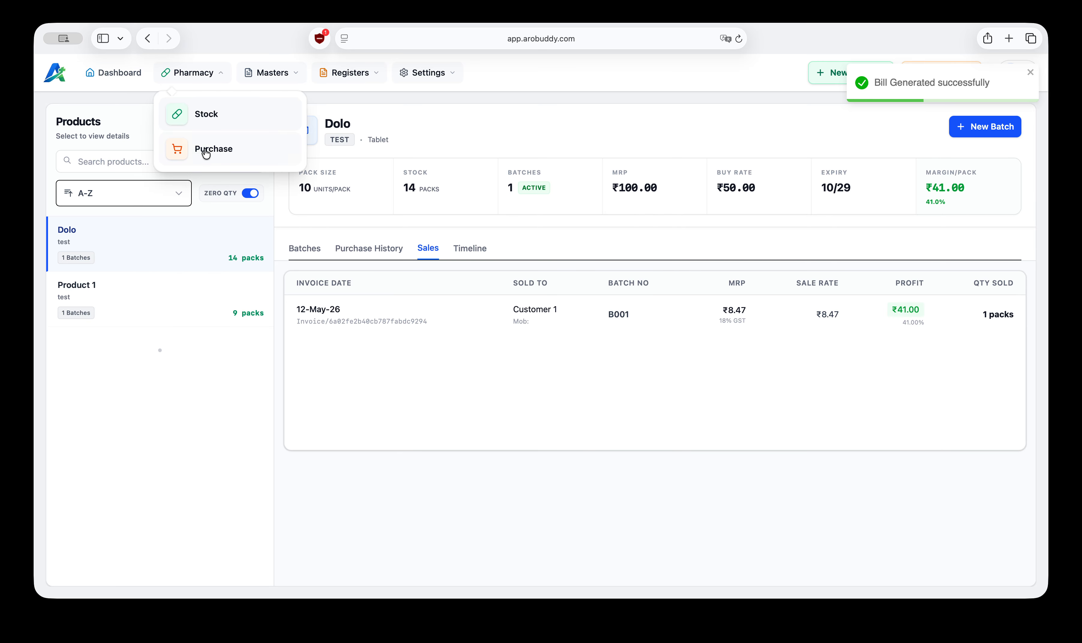
{"action": "left_click", "coordinate": [214, 158]}
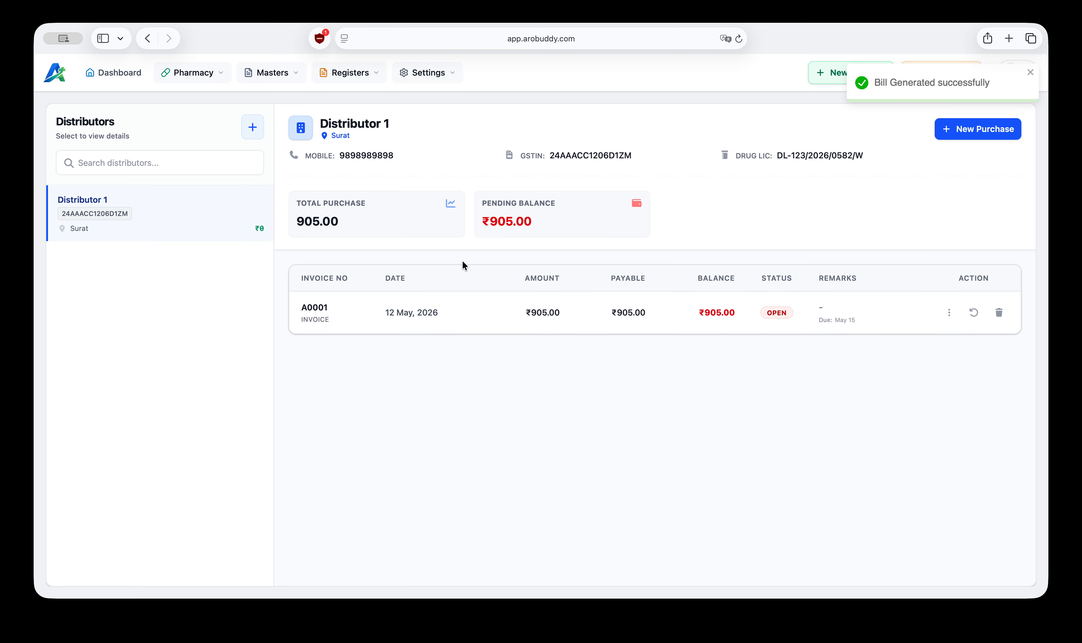
{"action": "left_click", "coordinate": [211, 72]}
{"action": "left_click", "coordinate": [204, 113]}
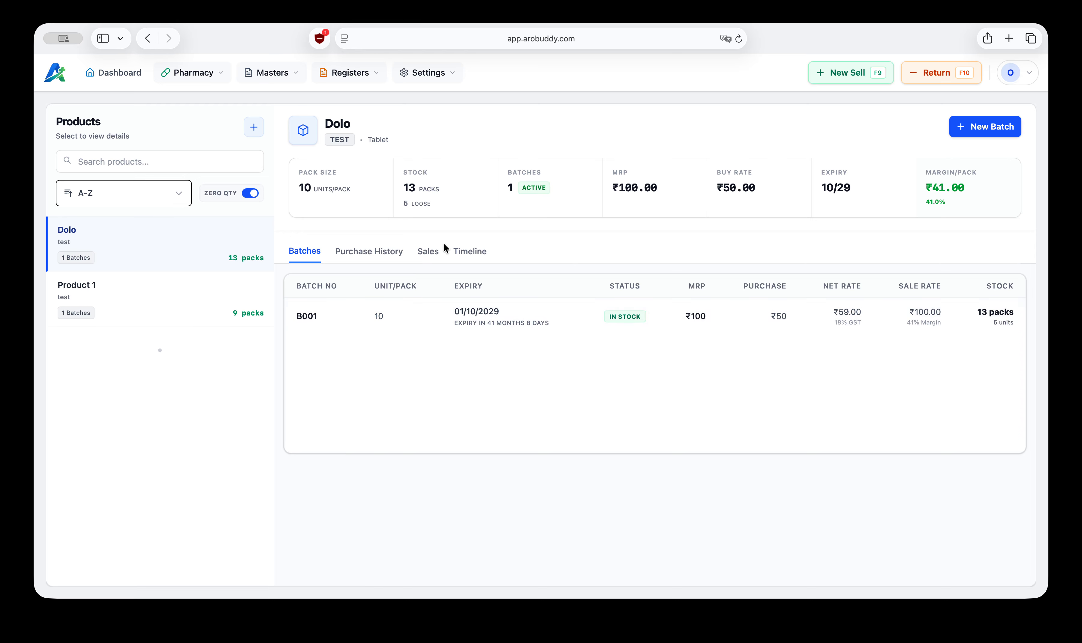
{"action": "left_click", "coordinate": [428, 251]}
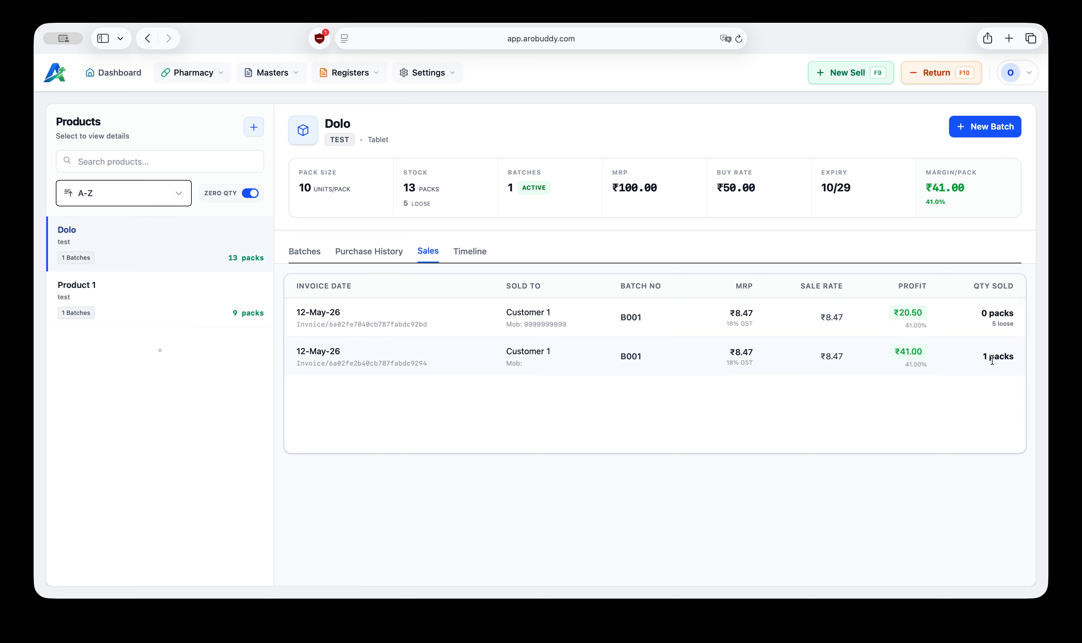
{"action": "left_click_drag", "start_coordinate": [992, 324], "coordinate": [1015, 324]}
{"action": "left_click", "coordinate": [468, 253]}
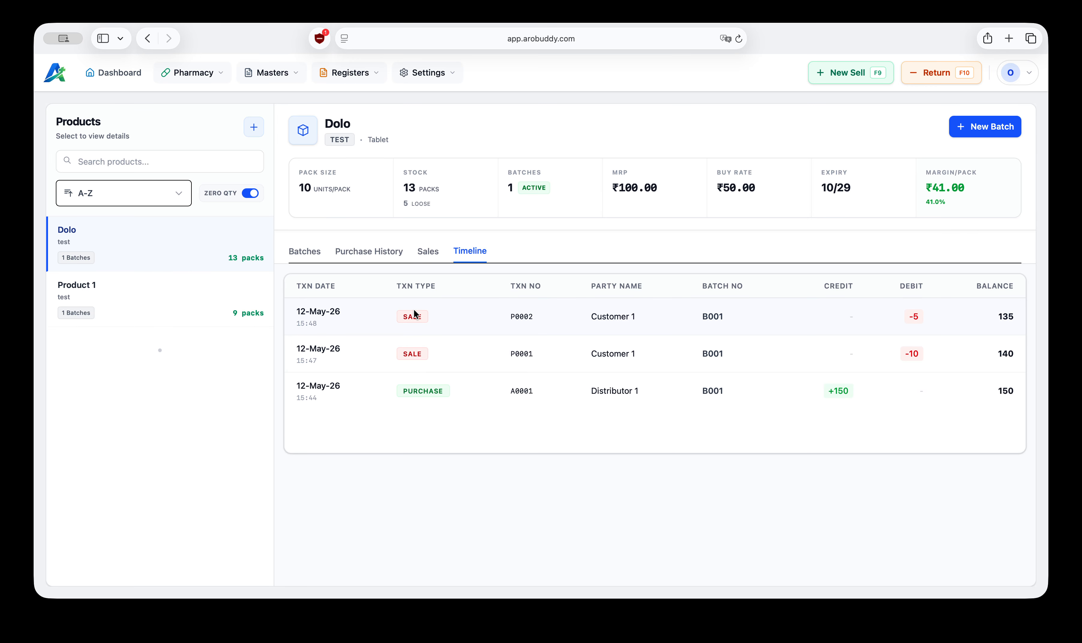
{"action": "left_click", "coordinate": [304, 255]}
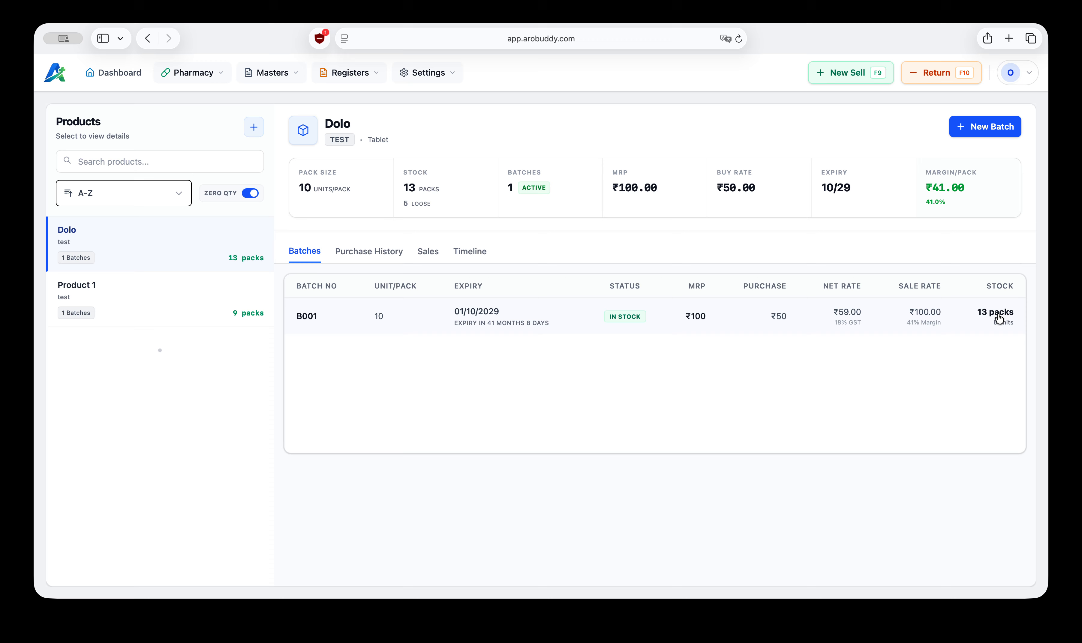
Step: Edit Dolo's batch B001 and set its loose units to 0
{"action": "left_click", "coordinate": [571, 317]}
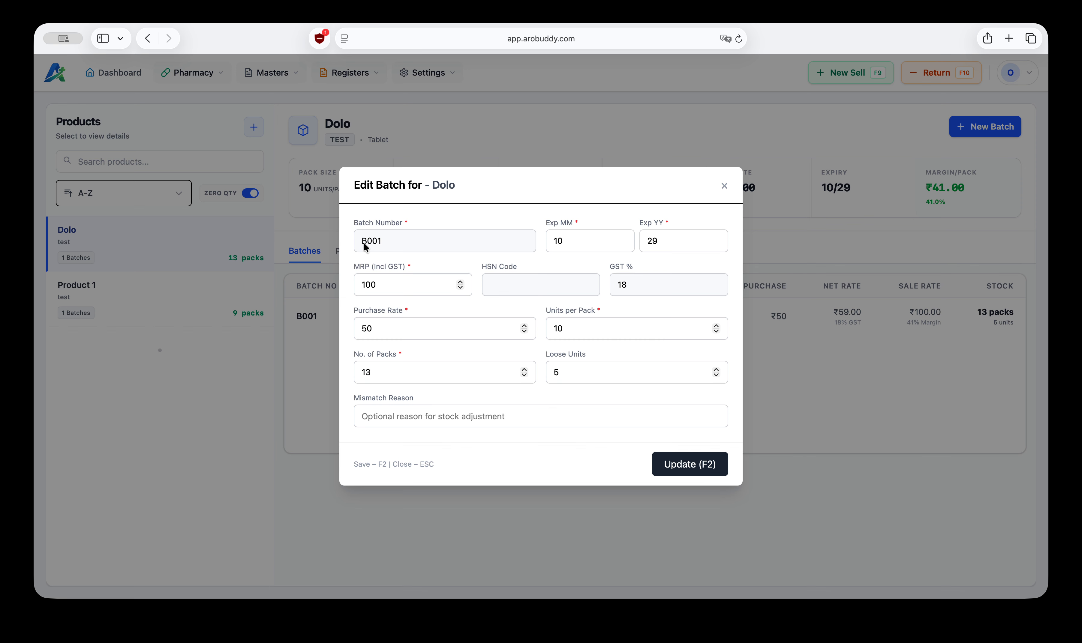
{"action": "left_click", "coordinate": [563, 371]}
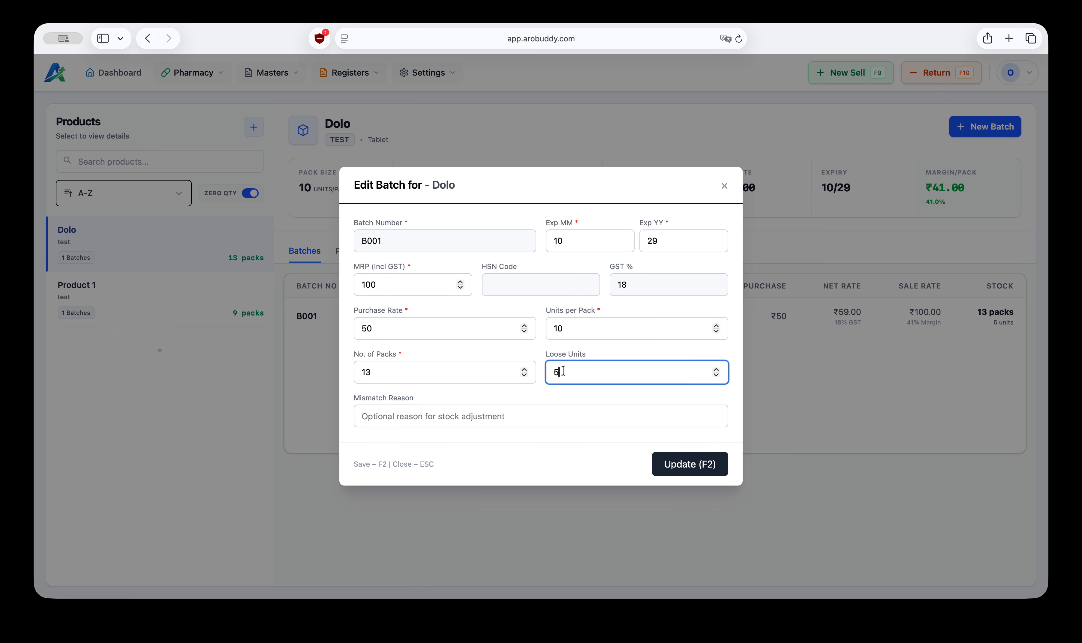
{"action": "left_click_drag", "start_coordinate": [563, 370], "coordinate": [547, 371]}
{"action": "type", "text": "0"}
{"action": "left_click", "coordinate": [690, 468]}
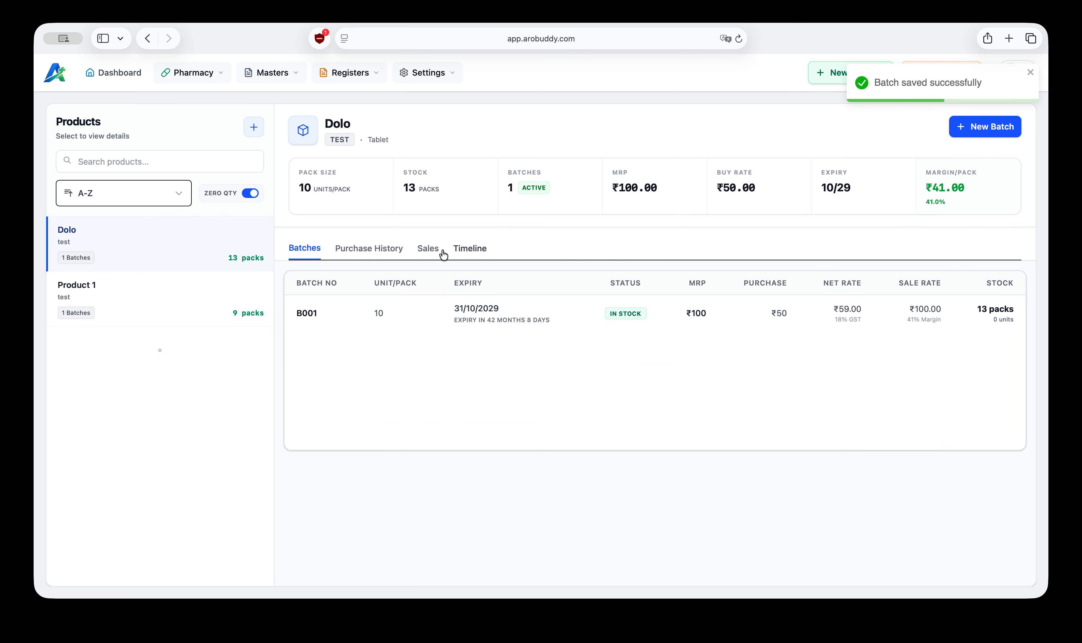
Step: Review the transaction timelines, sales and batches of Dolo and Product 1
{"action": "left_click", "coordinate": [463, 248]}
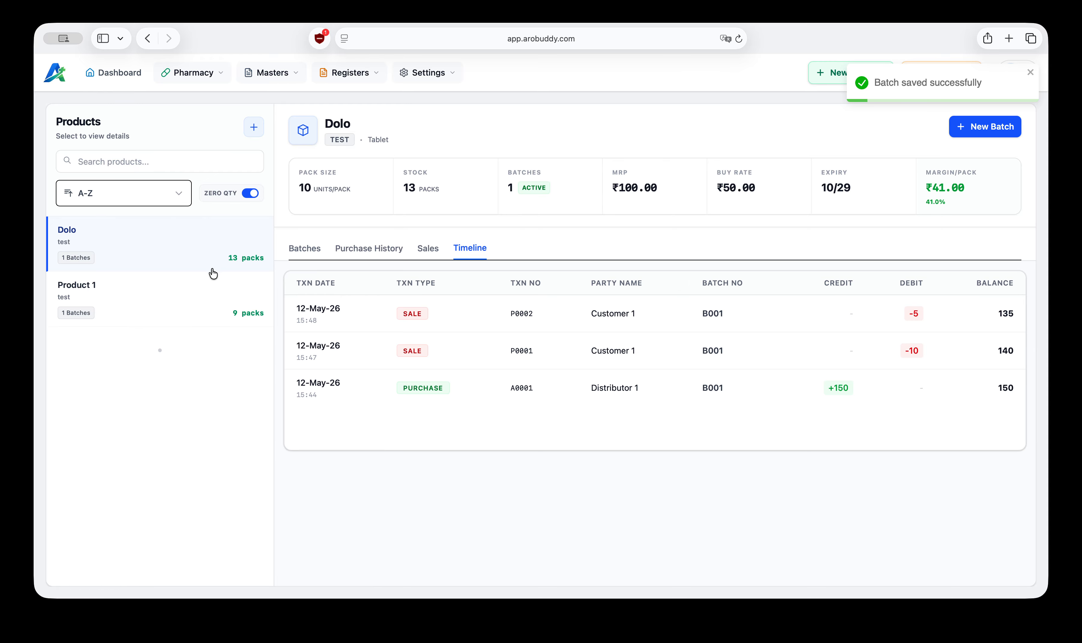
{"action": "left_click", "coordinate": [97, 292]}
{"action": "left_click", "coordinate": [150, 230]}
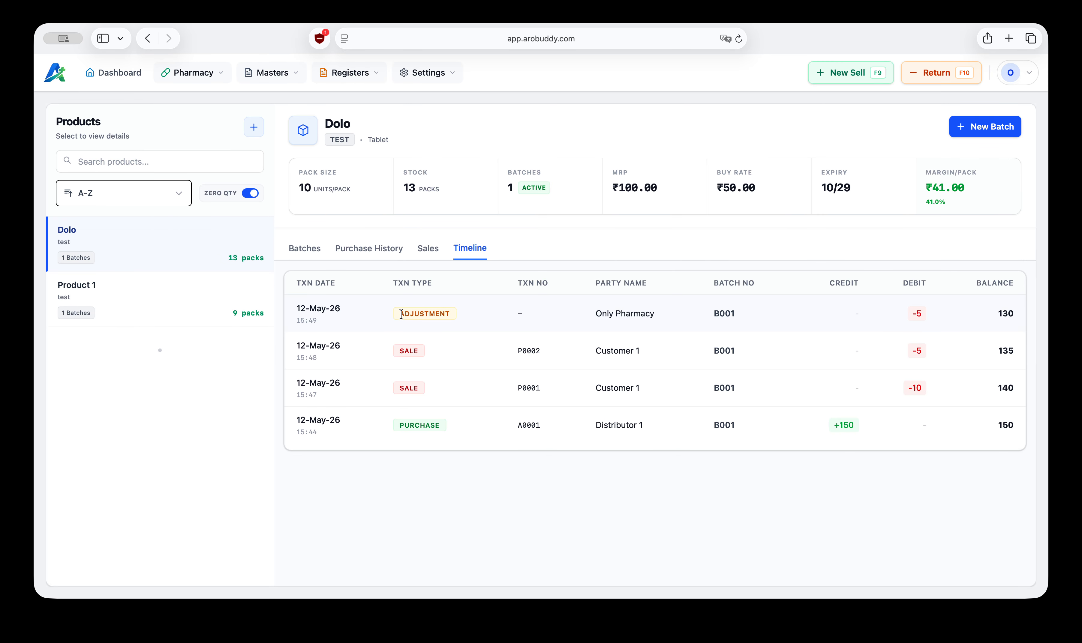
{"action": "left_click_drag", "start_coordinate": [399, 314], "coordinate": [444, 316]}
{"action": "left_click", "coordinate": [425, 312]}
{"action": "left_click", "coordinate": [151, 299]}
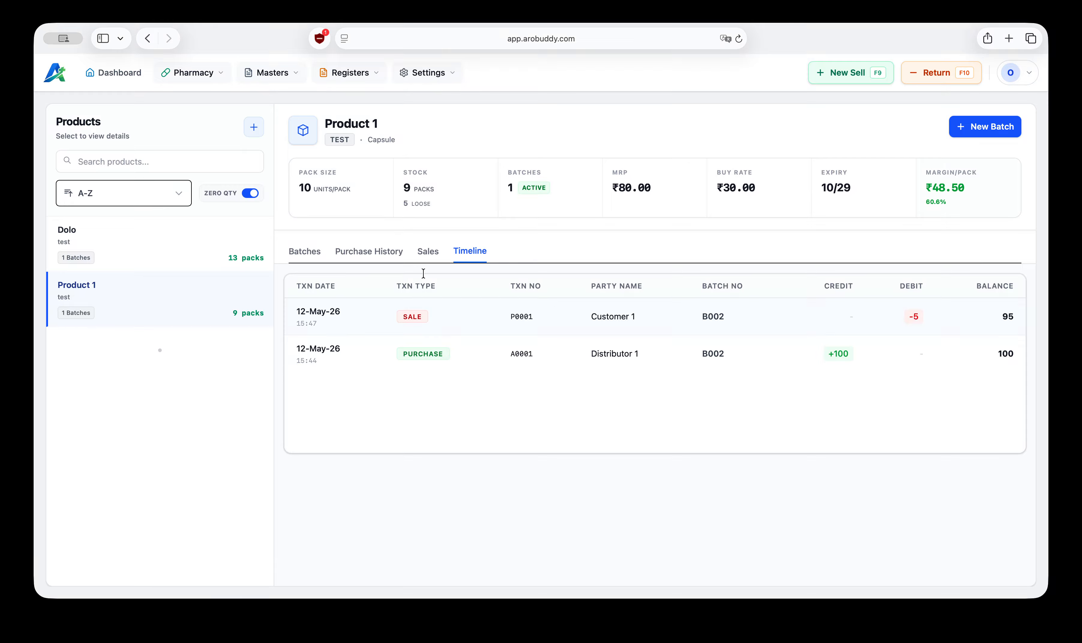
{"action": "left_click", "coordinate": [429, 255]}
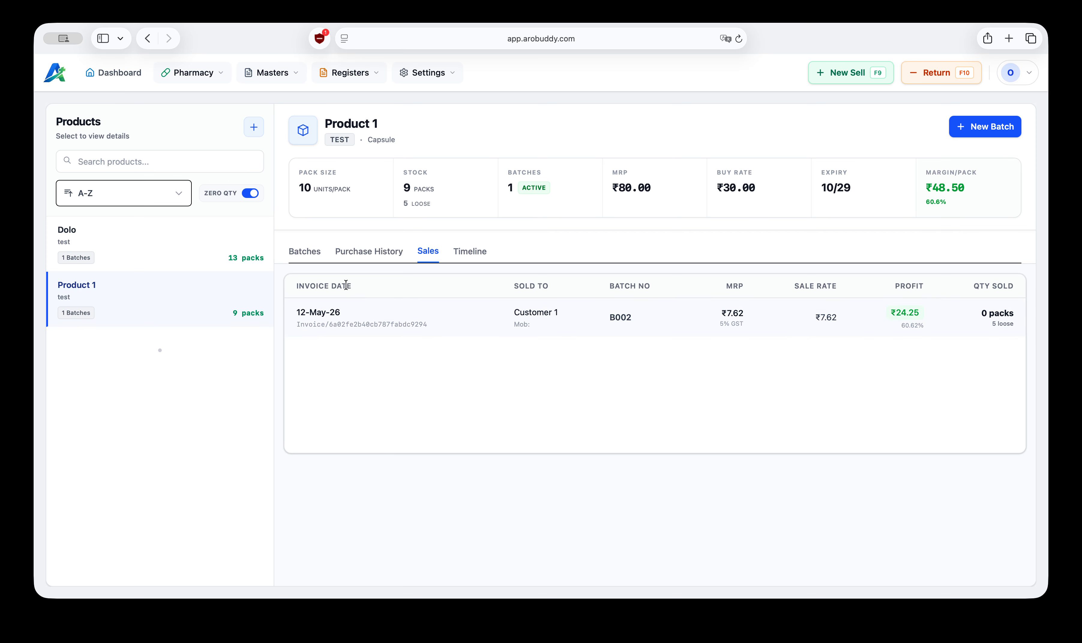
{"action": "left_click", "coordinate": [364, 252]}
{"action": "left_click", "coordinate": [306, 255]}
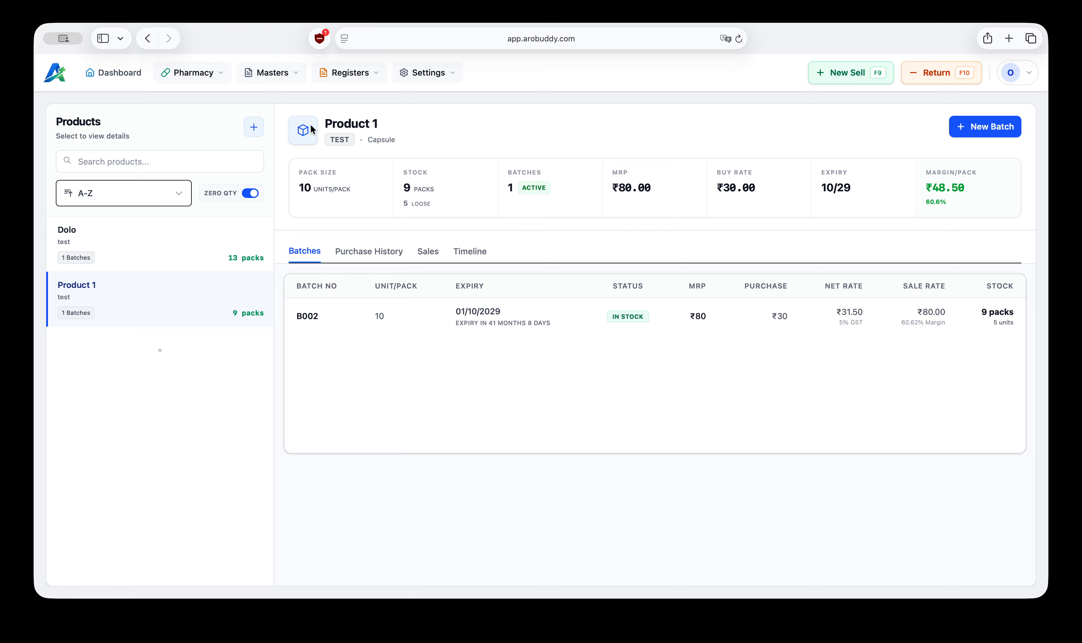
Step: Open Dolo's product details in the Products master and close them without changes
{"action": "left_click", "coordinate": [284, 77]}
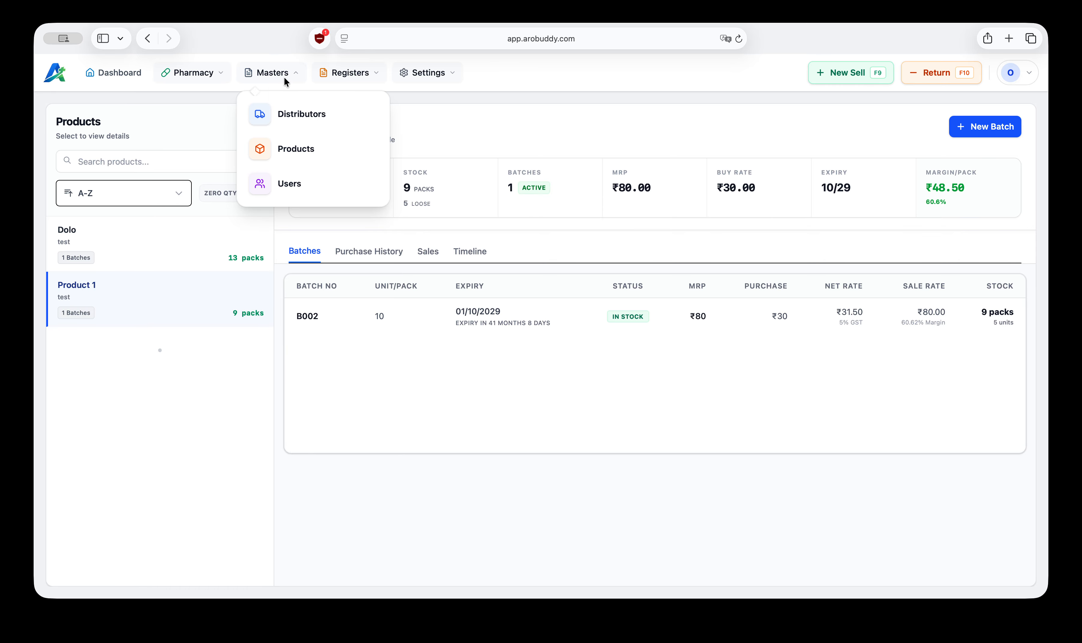
{"action": "left_click", "coordinate": [297, 157]}
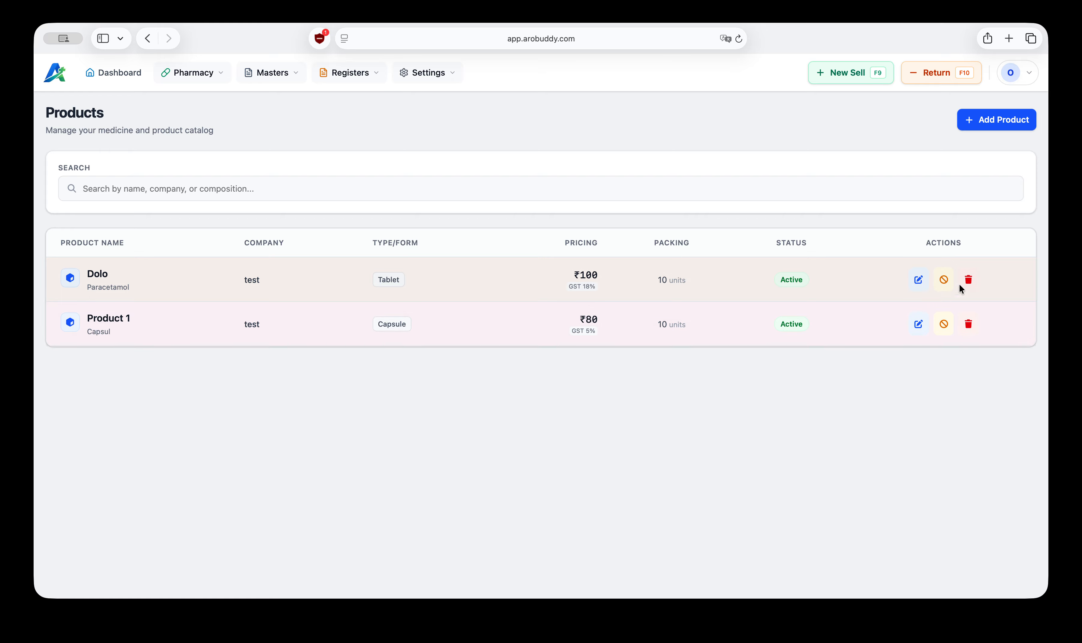
{"action": "left_click", "coordinate": [918, 281]}
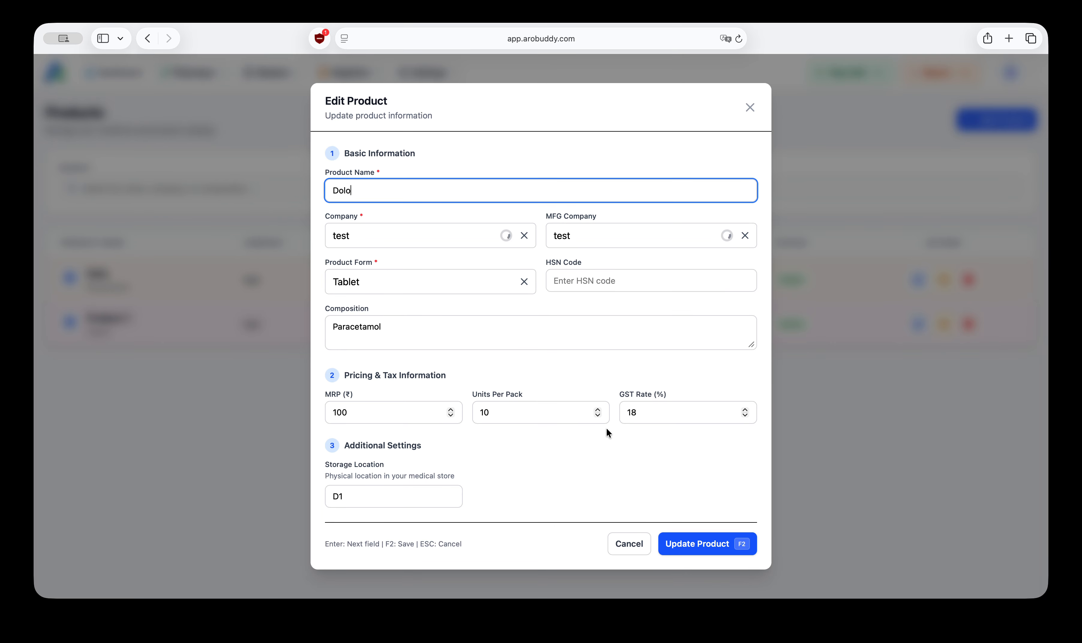
{"action": "left_click", "coordinate": [750, 108]}
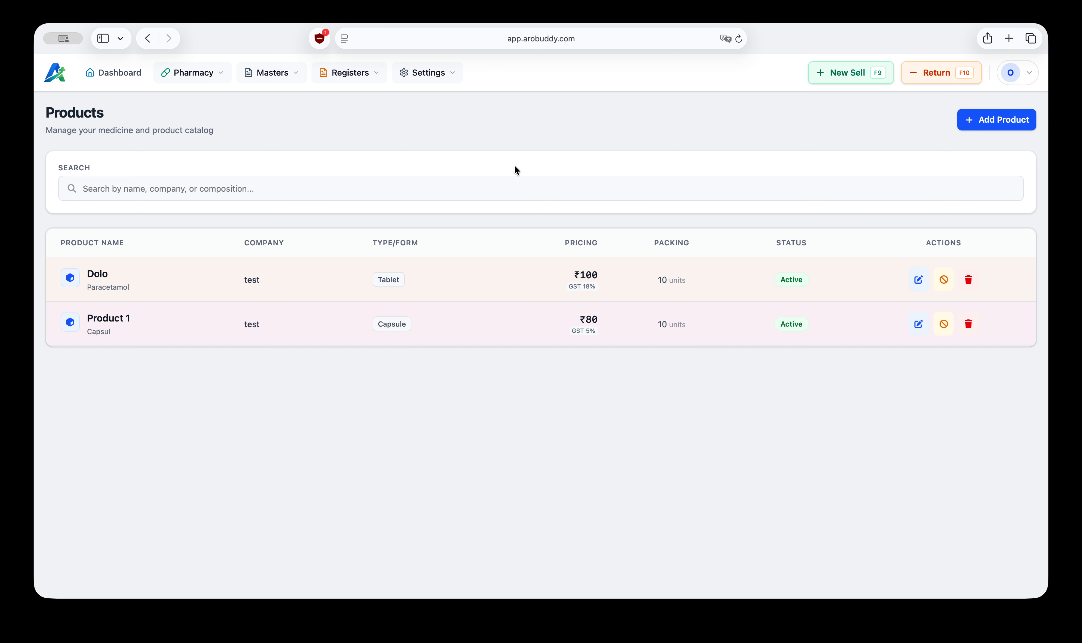
{"action": "left_click", "coordinate": [195, 74]}
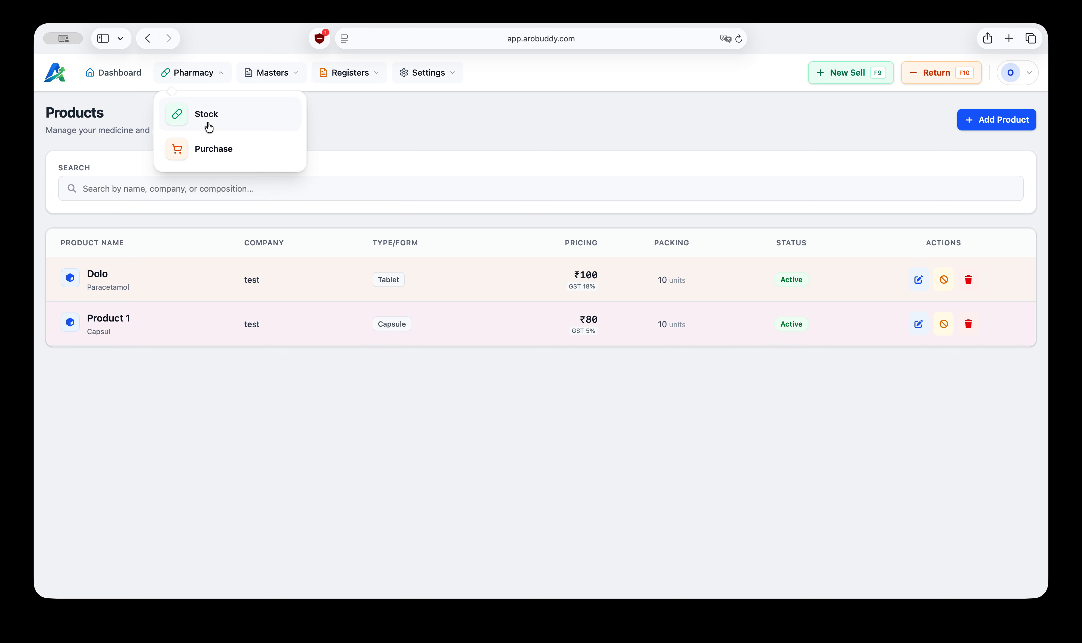
{"action": "left_click", "coordinate": [219, 149]}
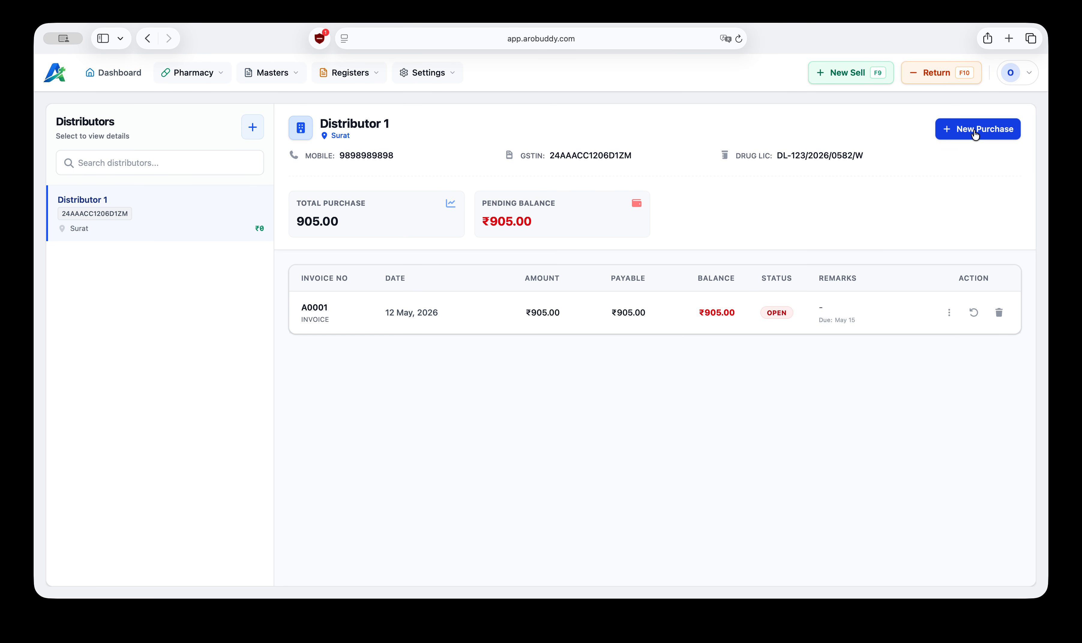
{"action": "left_click", "coordinate": [975, 132]}
{"action": "left_click", "coordinate": [118, 275]}
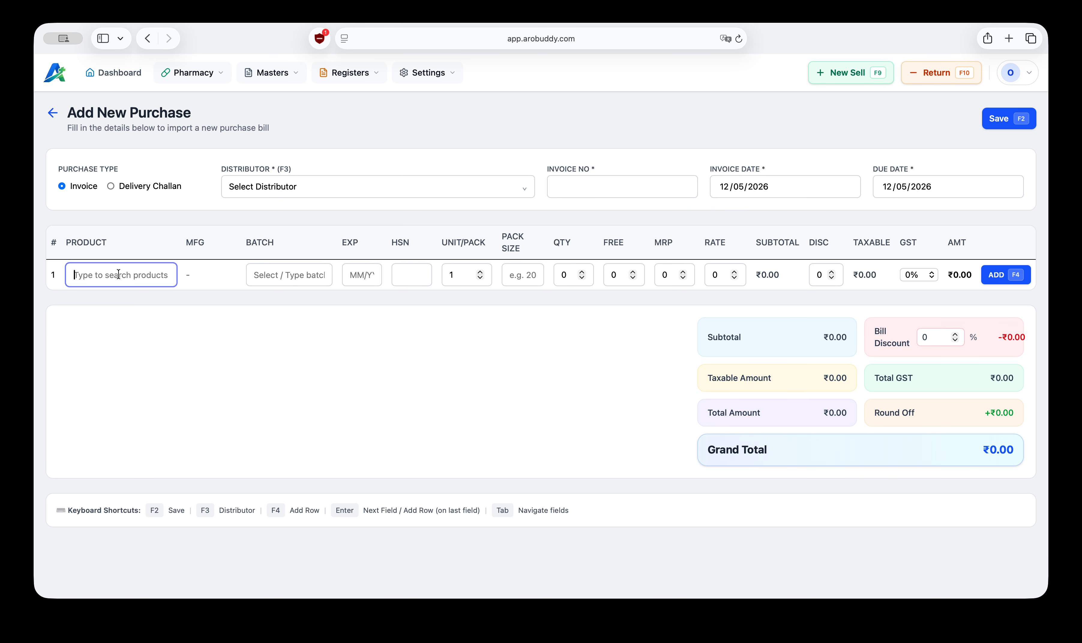
{"action": "type", "text": "dolo"}
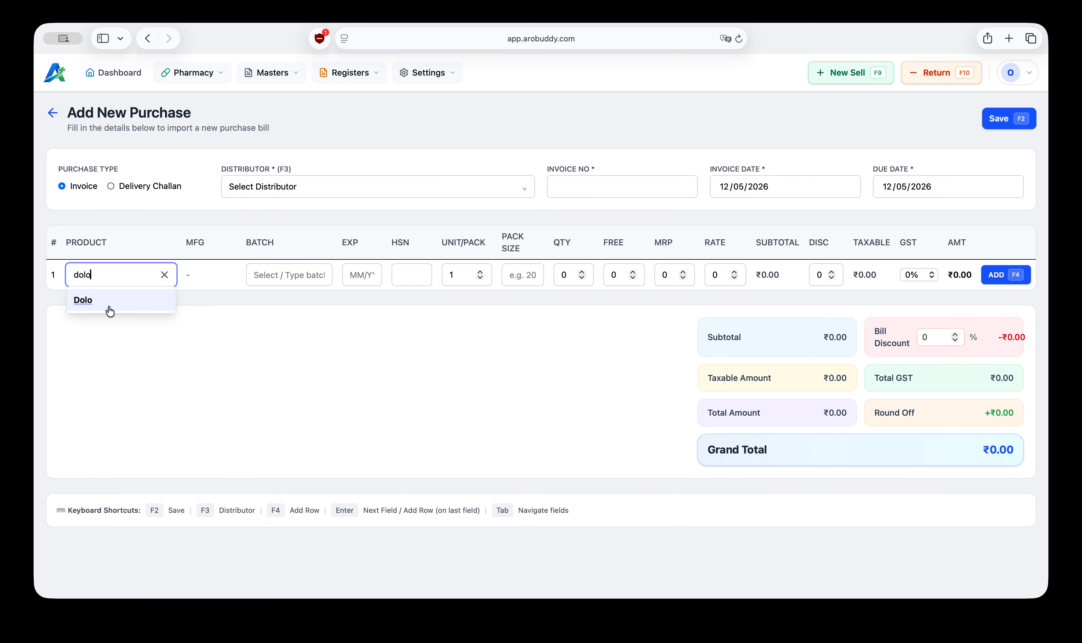
{"action": "left_click", "coordinate": [99, 301]}
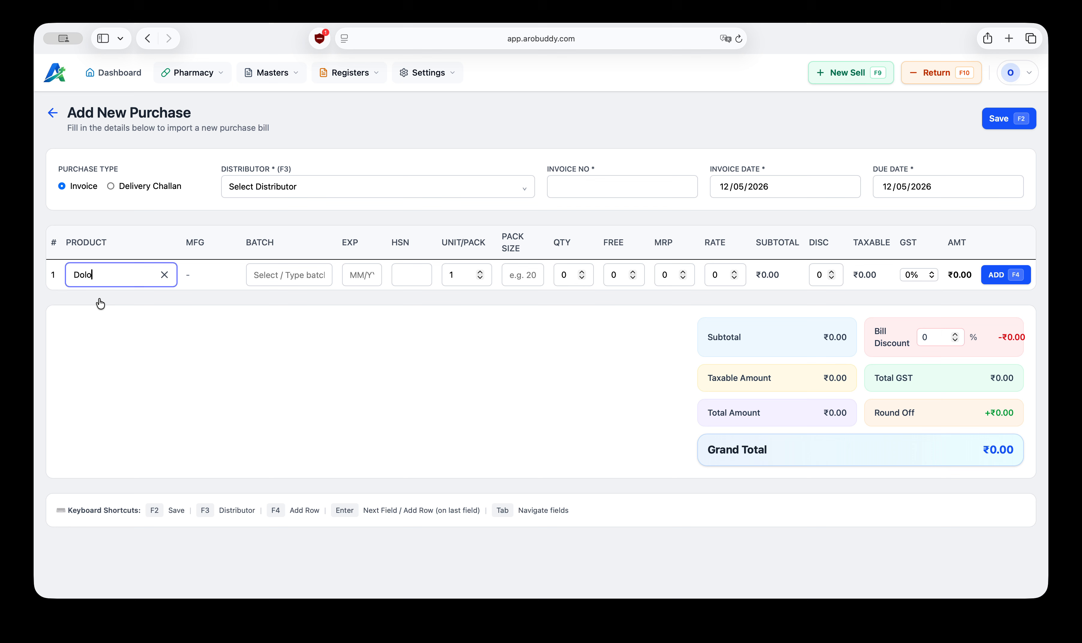
{"action": "left_click", "coordinate": [275, 274]}
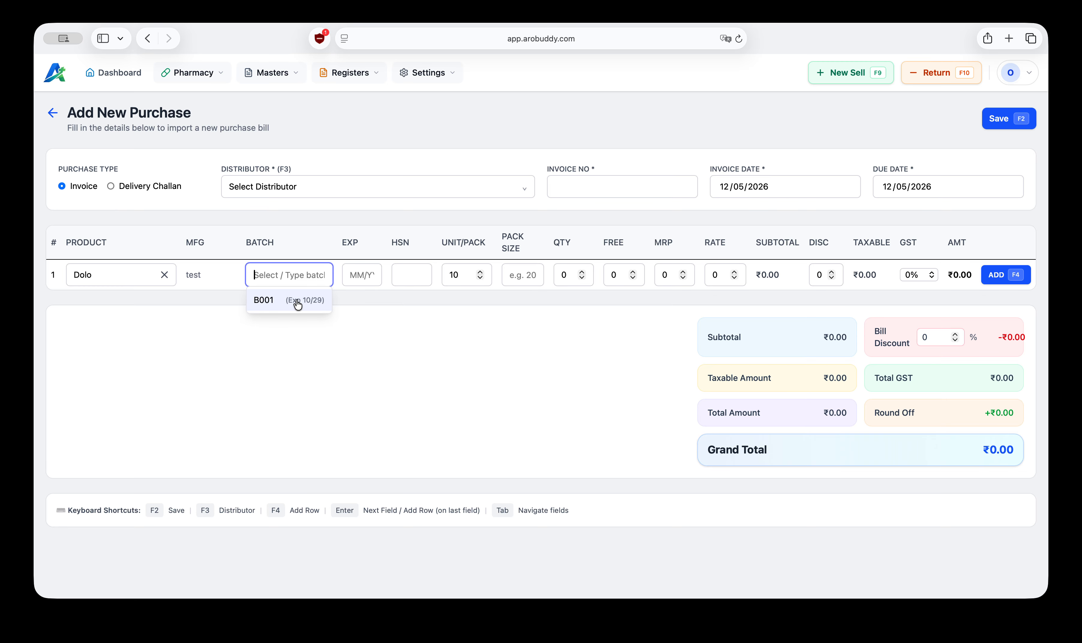
{"action": "type", "text": "B001"}
{"action": "key", "text": "BackSpace"}
{"action": "type", "text": "2"}
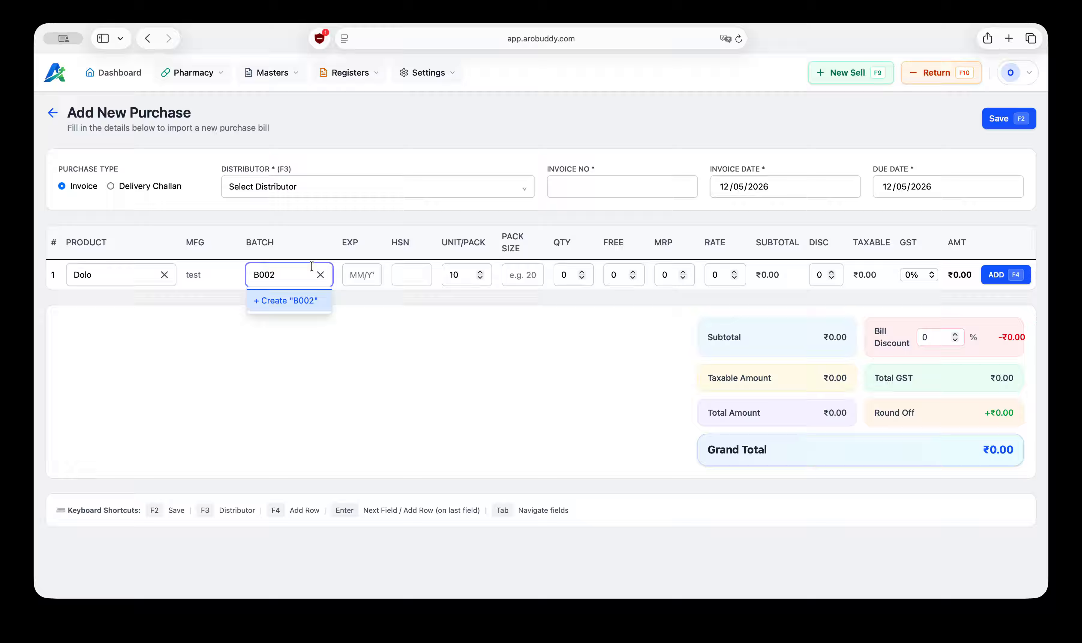
{"action": "key", "text": "BackSpace"}
{"action": "left_click", "coordinate": [281, 300]}
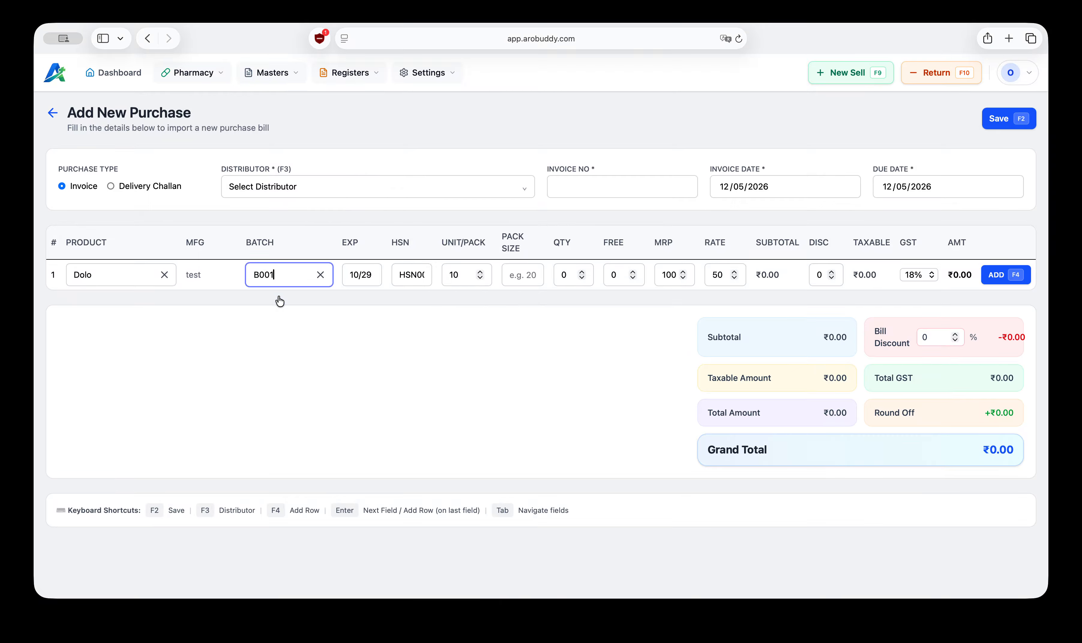
{"action": "left_click", "coordinate": [367, 275]}
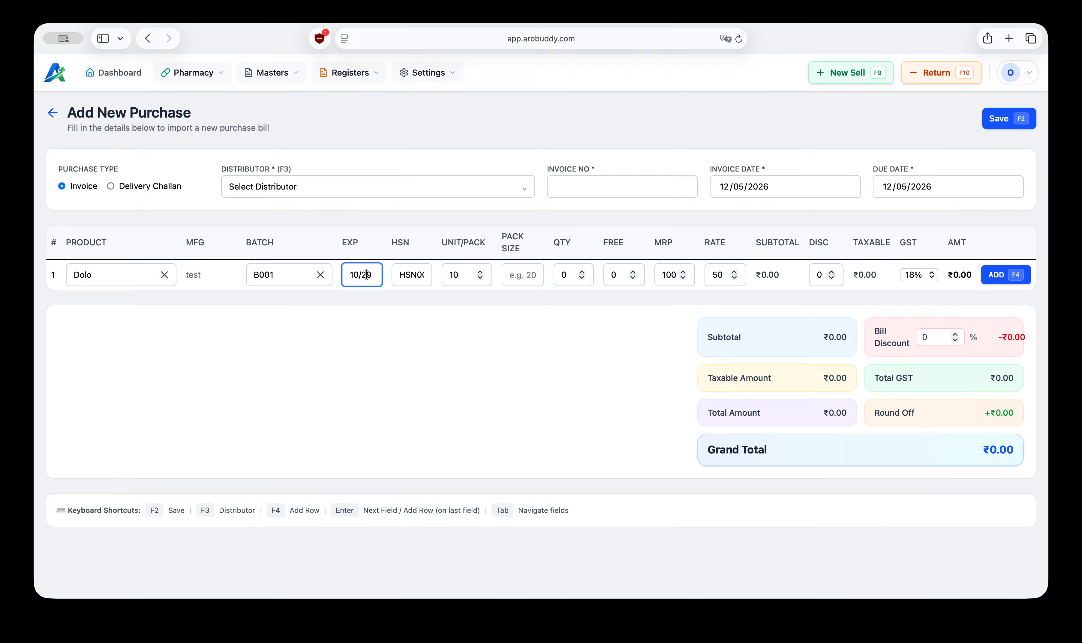
{"action": "left_click", "coordinate": [402, 281]}
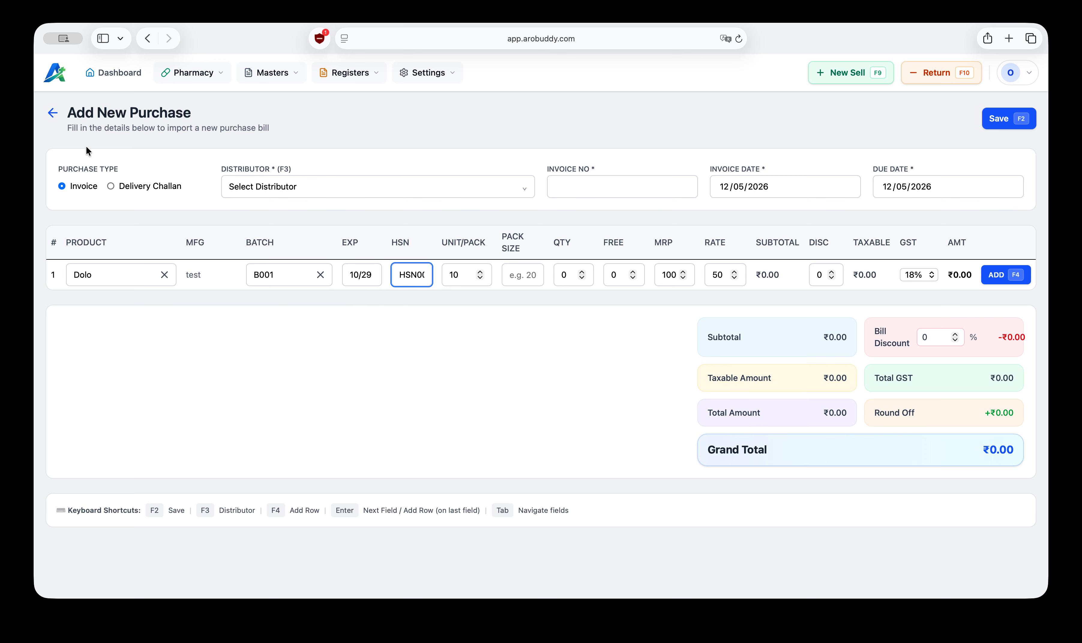
{"action": "left_click", "coordinate": [53, 115]}
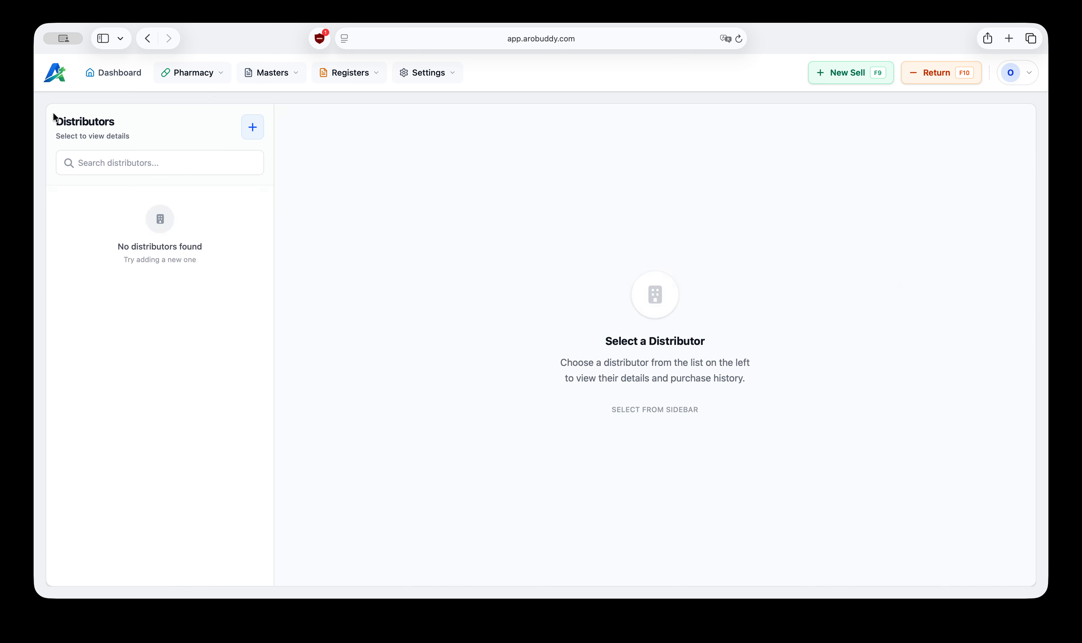
{"action": "left_click", "coordinate": [279, 72]}
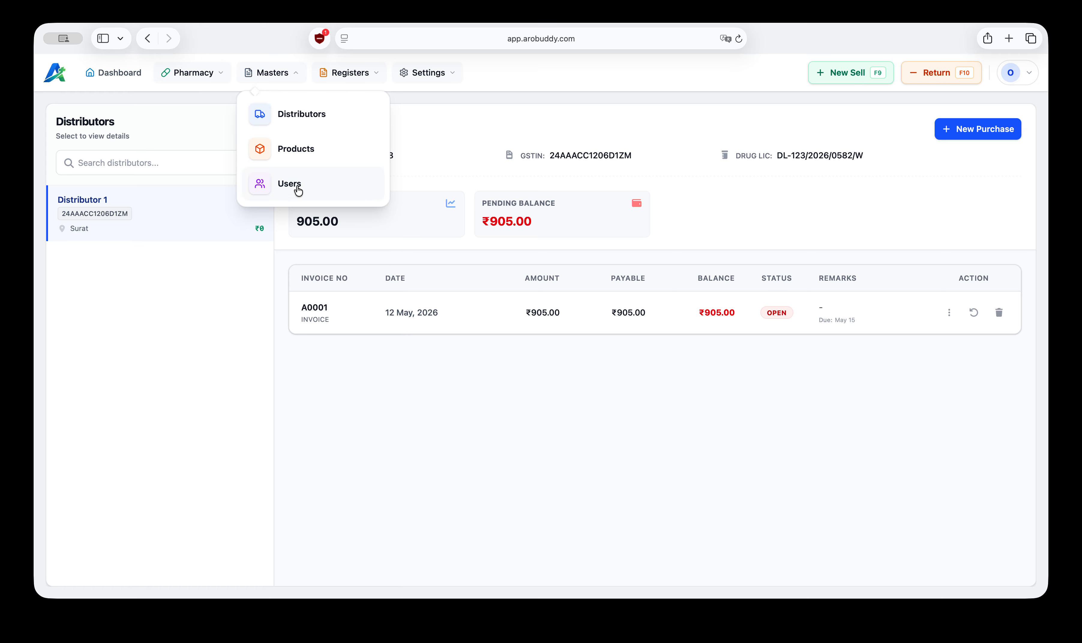
{"action": "left_click", "coordinate": [309, 161]}
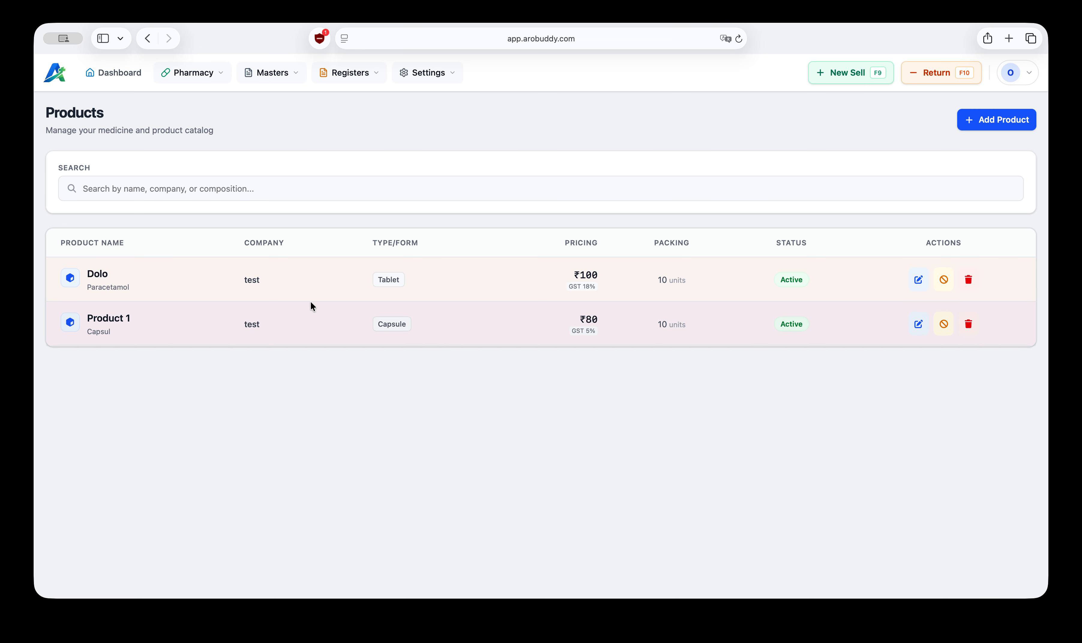
{"action": "left_click", "coordinate": [115, 74]}
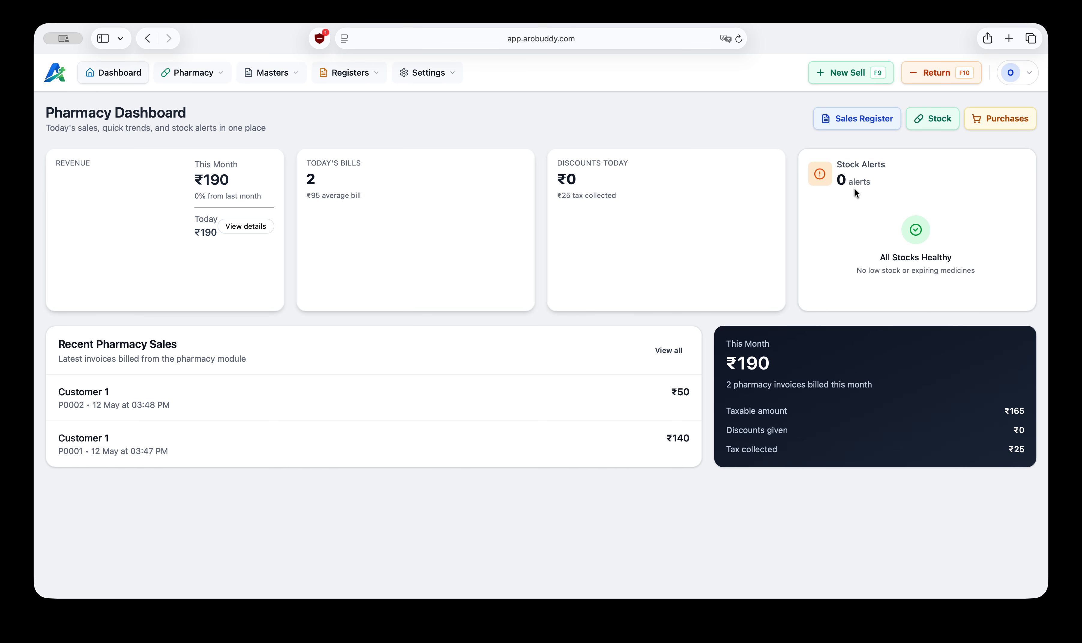
{"action": "left_click", "coordinate": [371, 78]}
{"action": "left_click", "coordinate": [288, 71]}
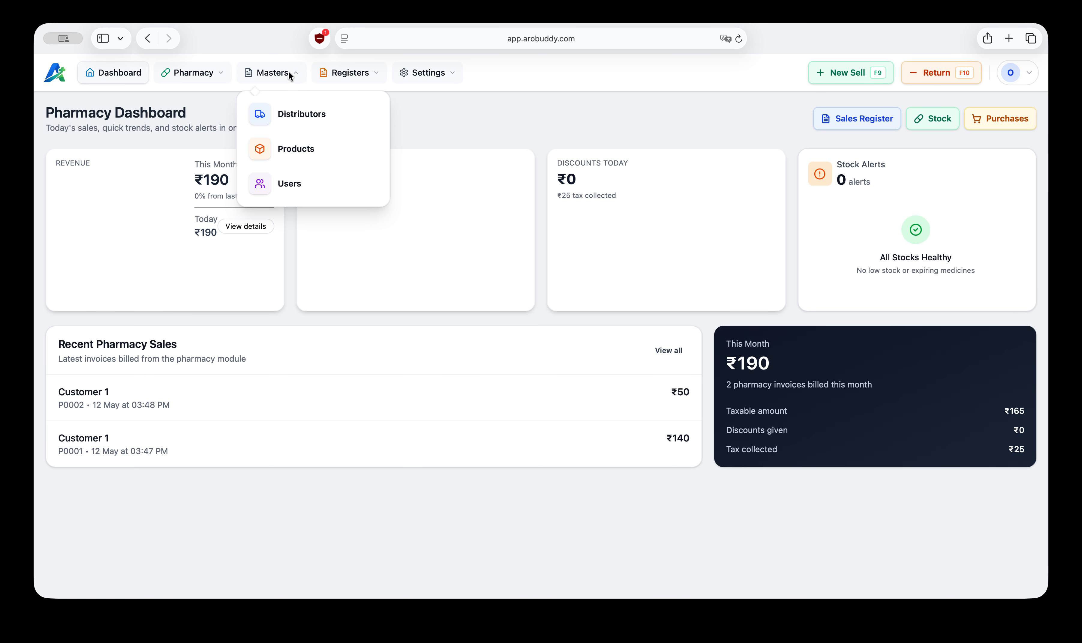
{"action": "left_click", "coordinate": [293, 159]}
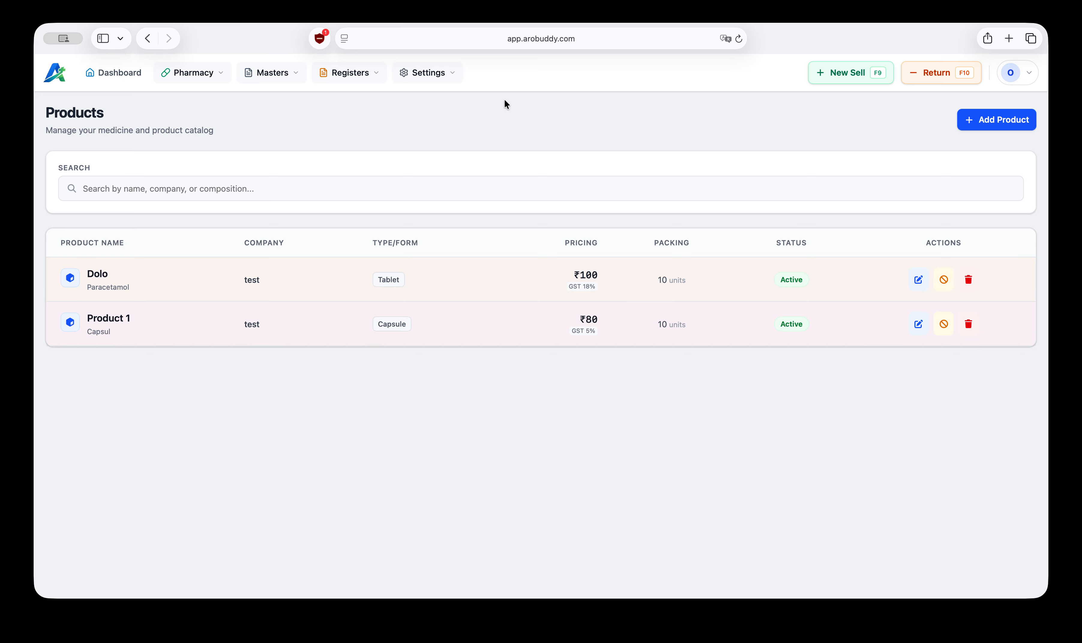
Step: Open the Stock page and sort the product list by Lower Stock
{"action": "left_click", "coordinate": [204, 78]}
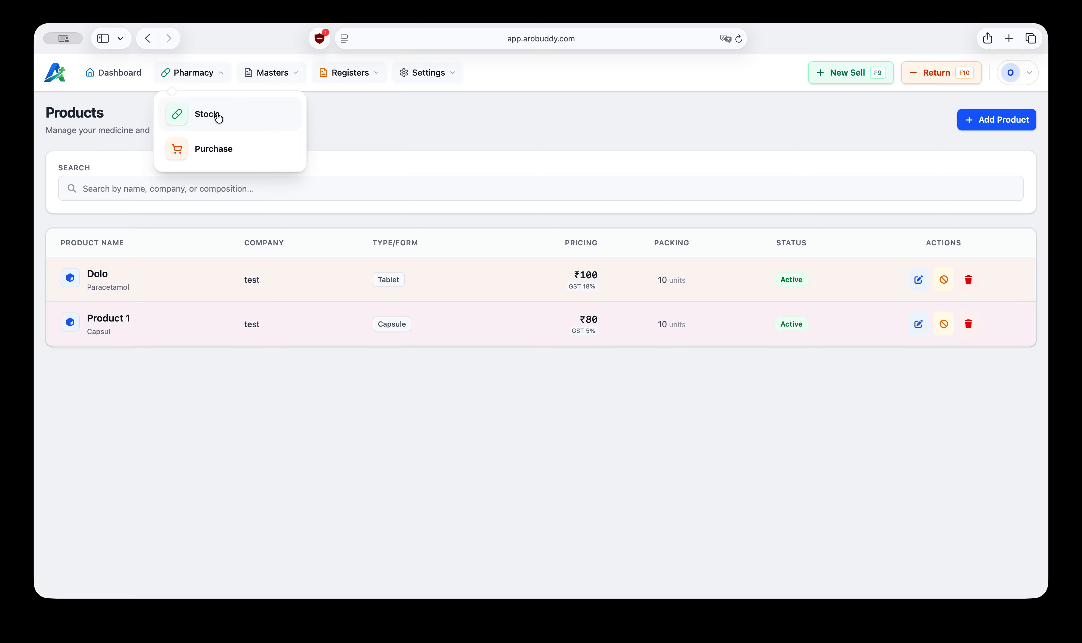
{"action": "left_click", "coordinate": [208, 116]}
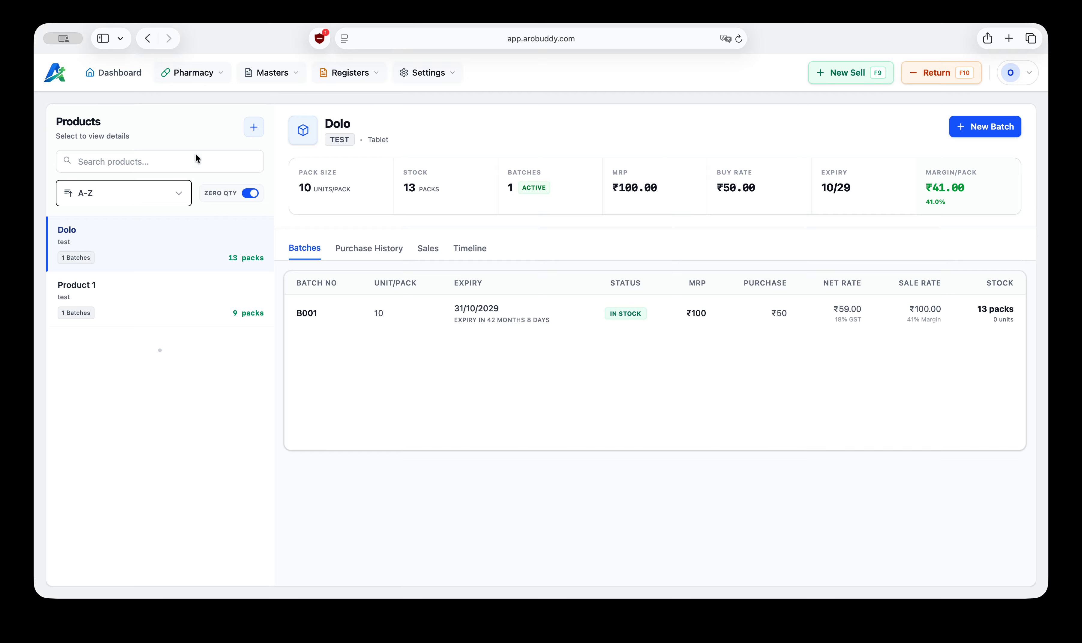
{"action": "left_click", "coordinate": [170, 197]}
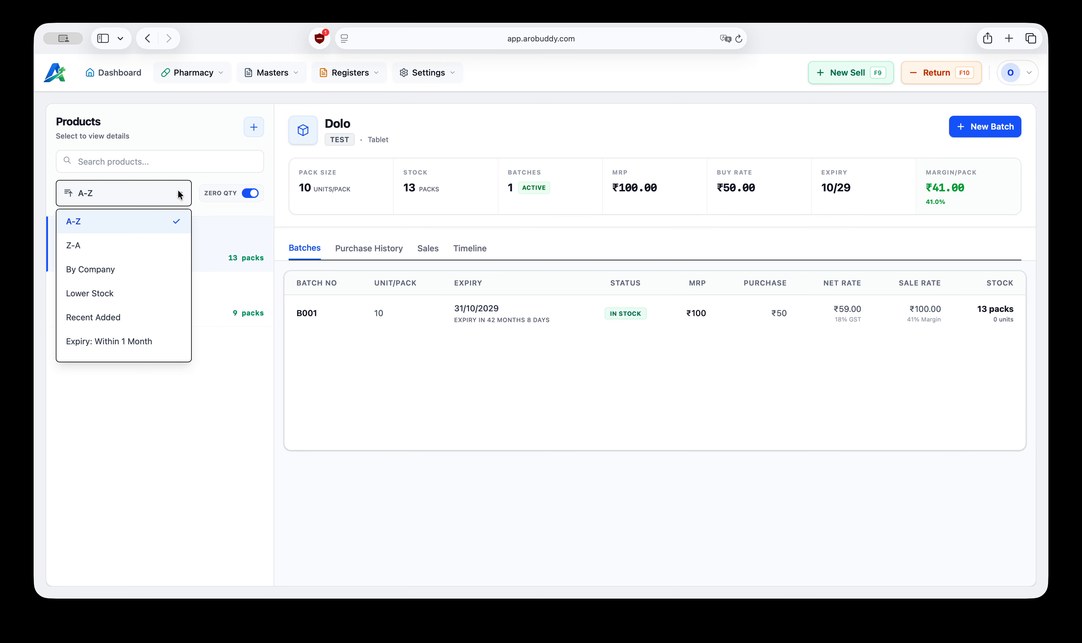
{"action": "left_click", "coordinate": [94, 293]}
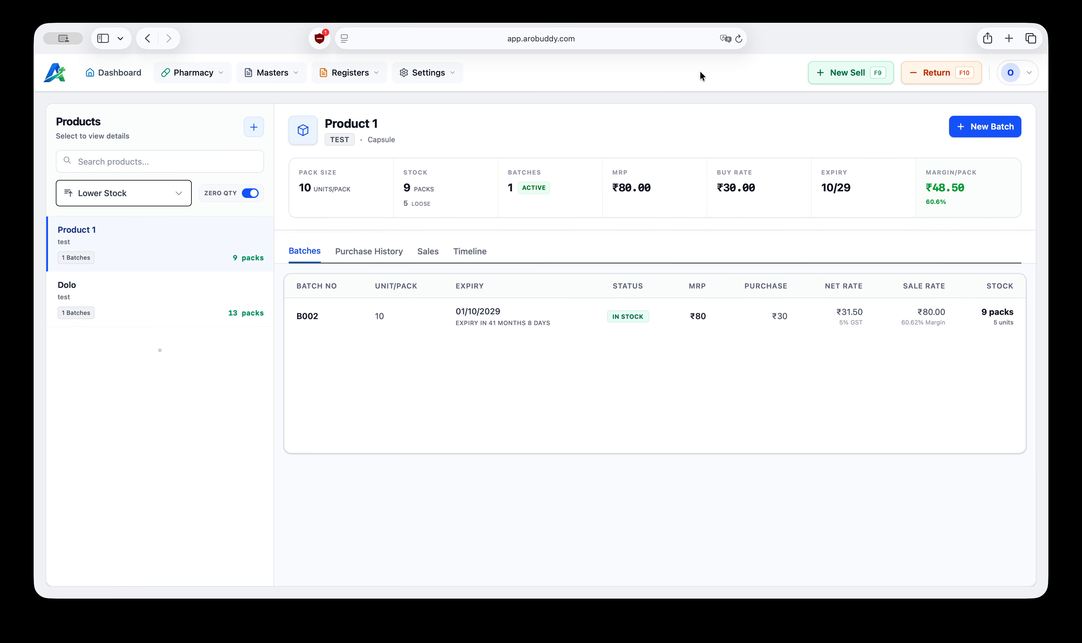
Step: Start a new sale and add Product 1 with a quantity of 90
{"action": "left_click", "coordinate": [841, 73]}
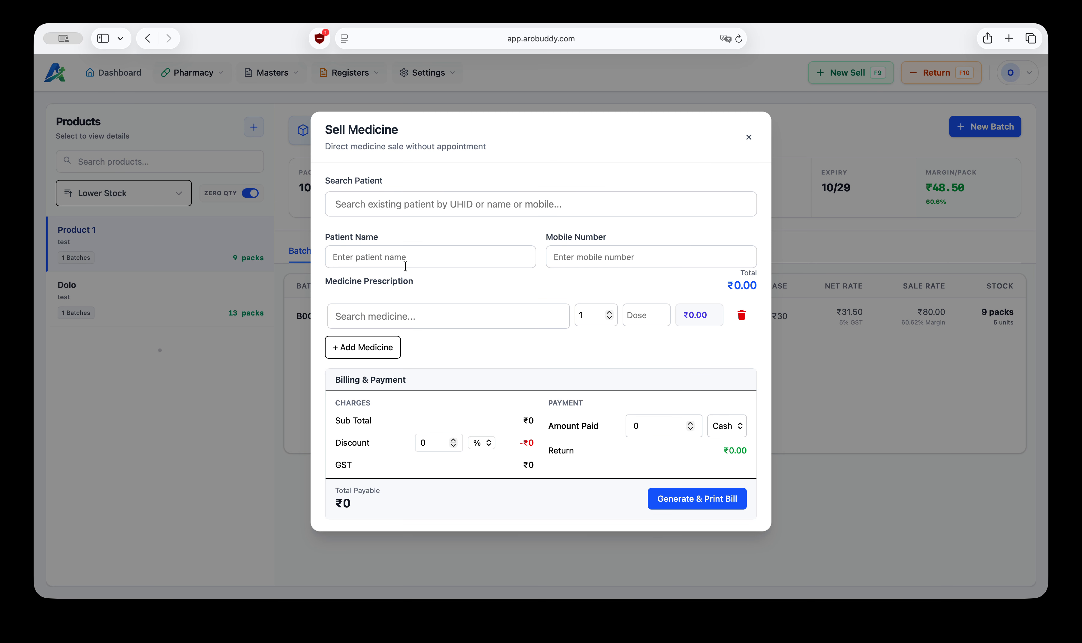
{"action": "left_click", "coordinate": [408, 316]}
{"action": "type", "text": "pro"}
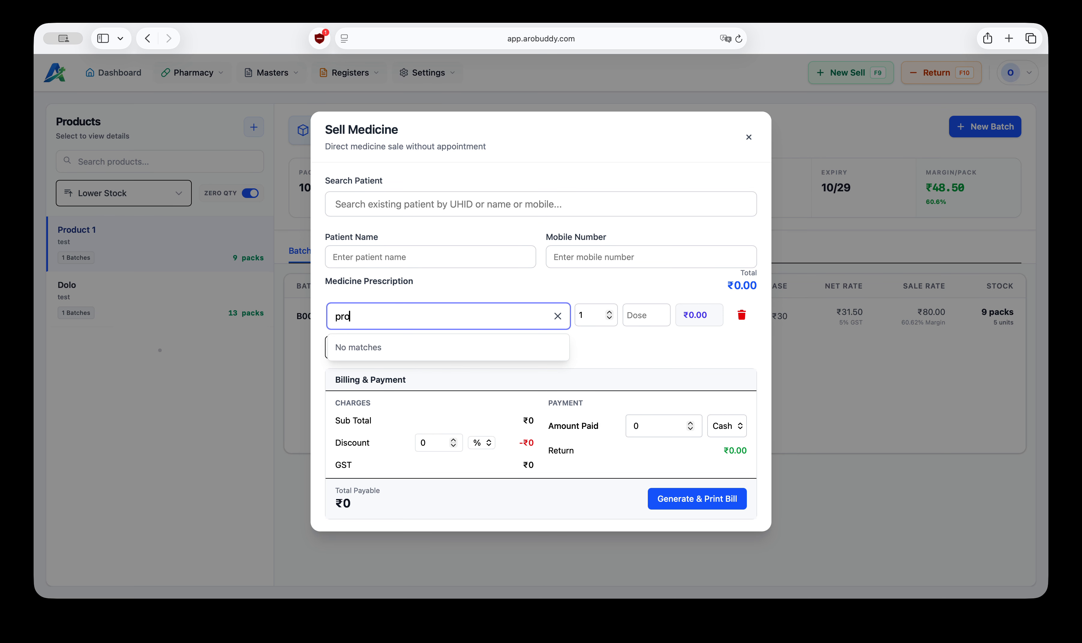
{"action": "left_click", "coordinate": [410, 348]}
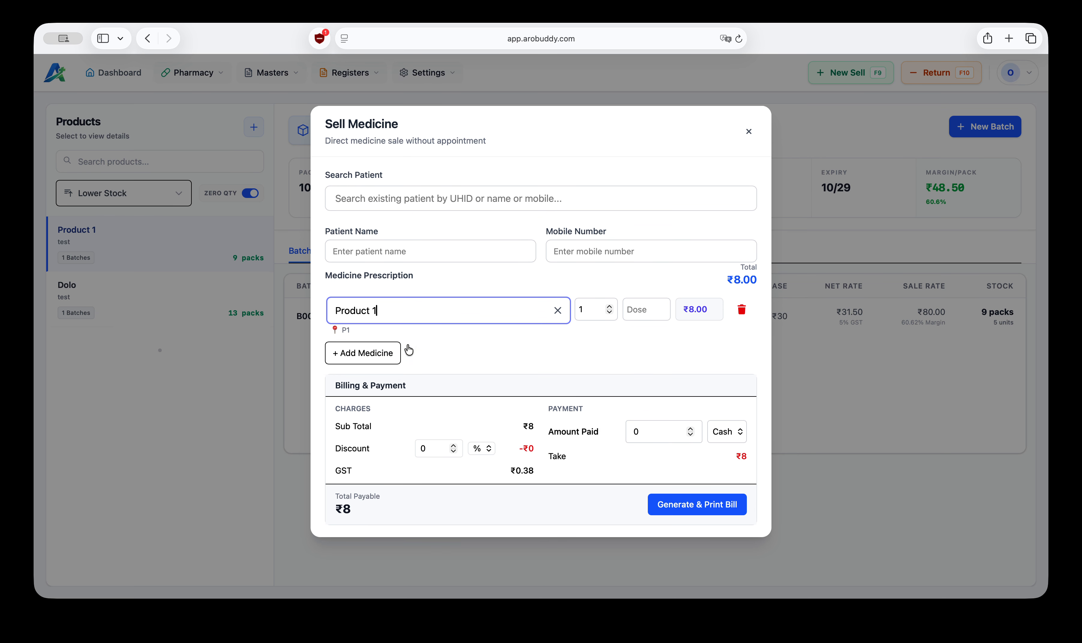
{"action": "left_click", "coordinate": [590, 306]}
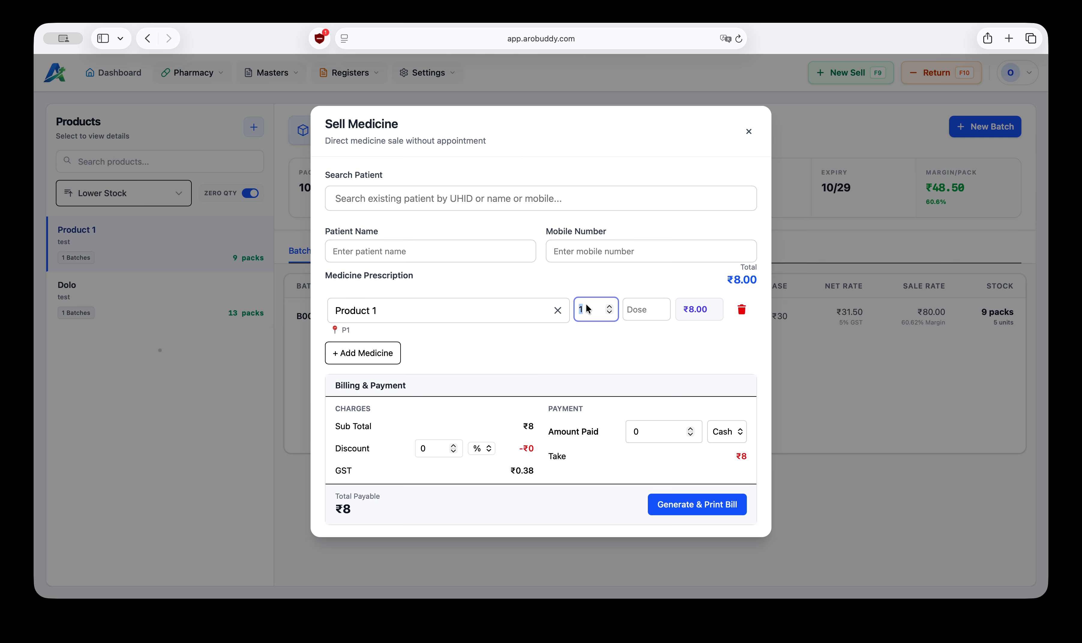
{"action": "type", "text": "90"}
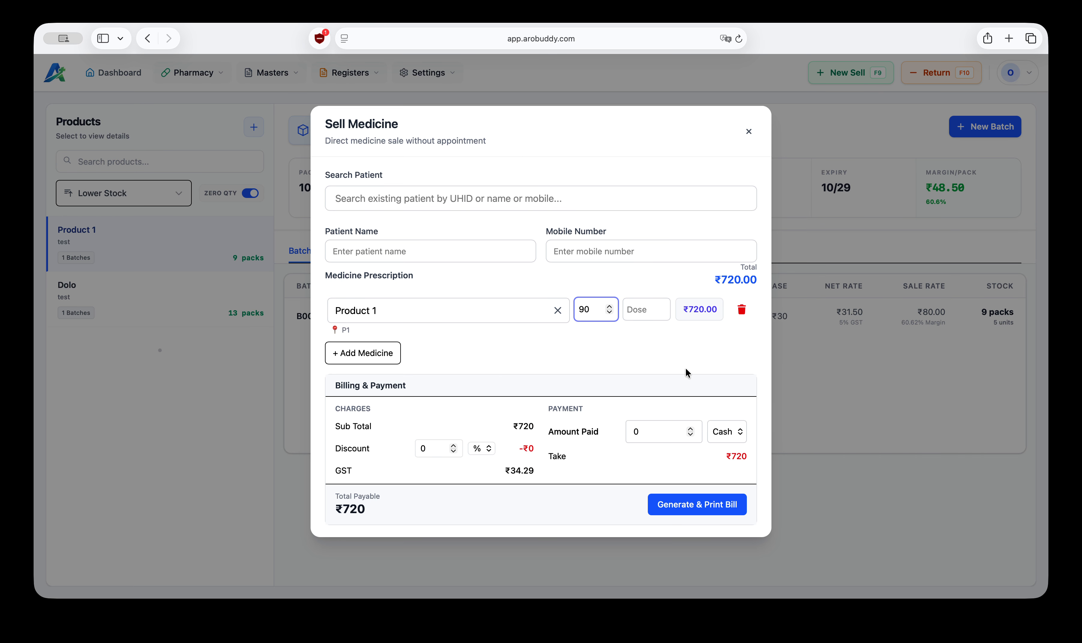
Step: Set the amount paid to 720 in cash, generate the bill, and cancel printing
{"action": "left_click", "coordinate": [665, 432]}
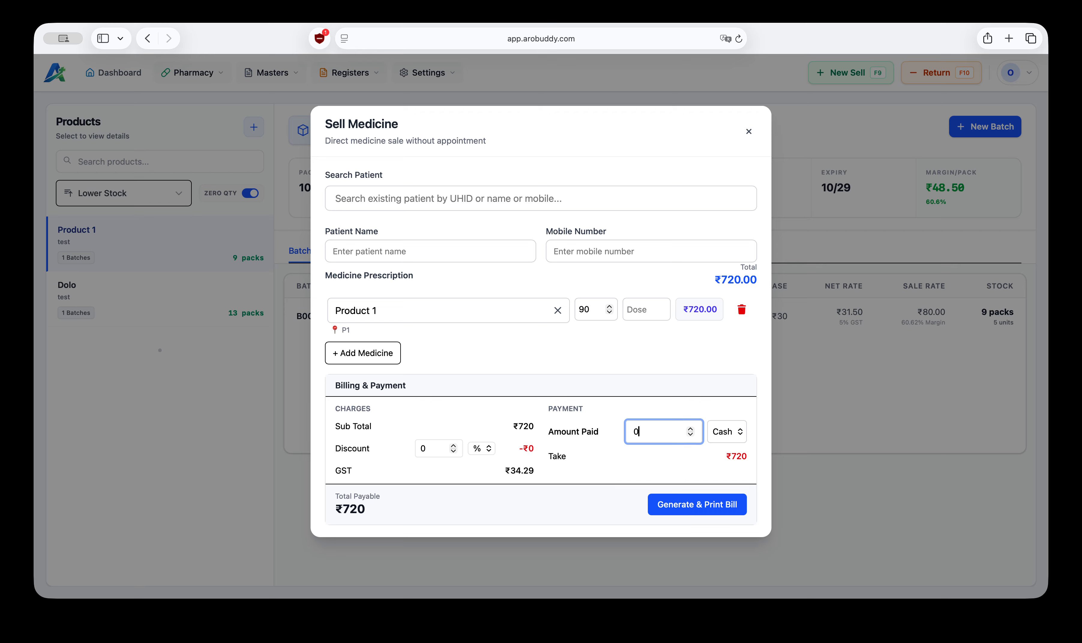
{"action": "type", "text": "720"}
{"action": "left_click", "coordinate": [711, 512]}
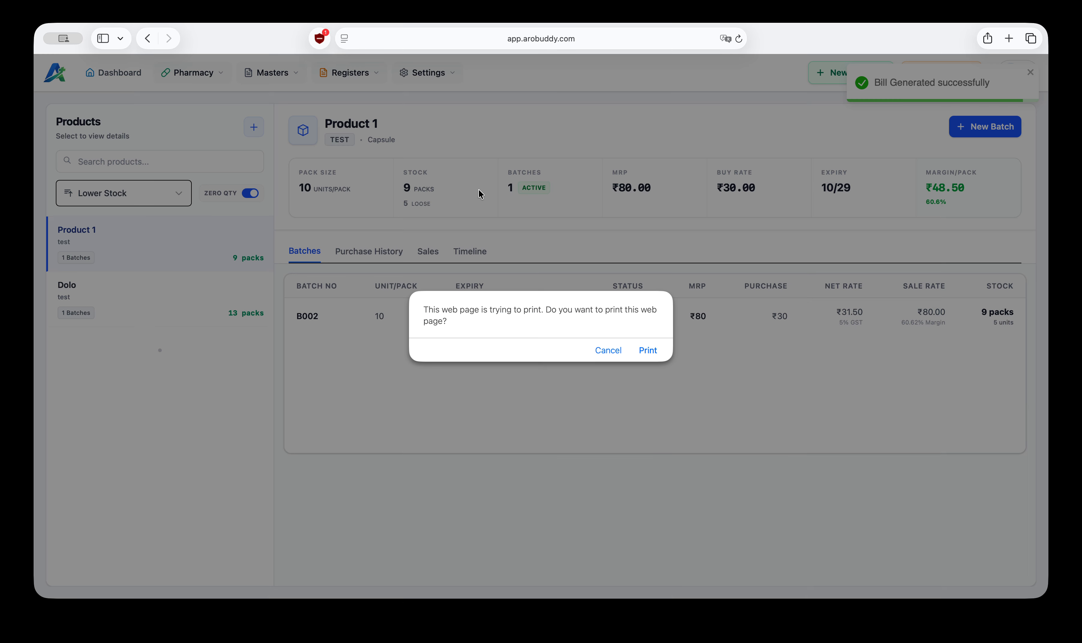
{"action": "left_click", "coordinate": [647, 351]}
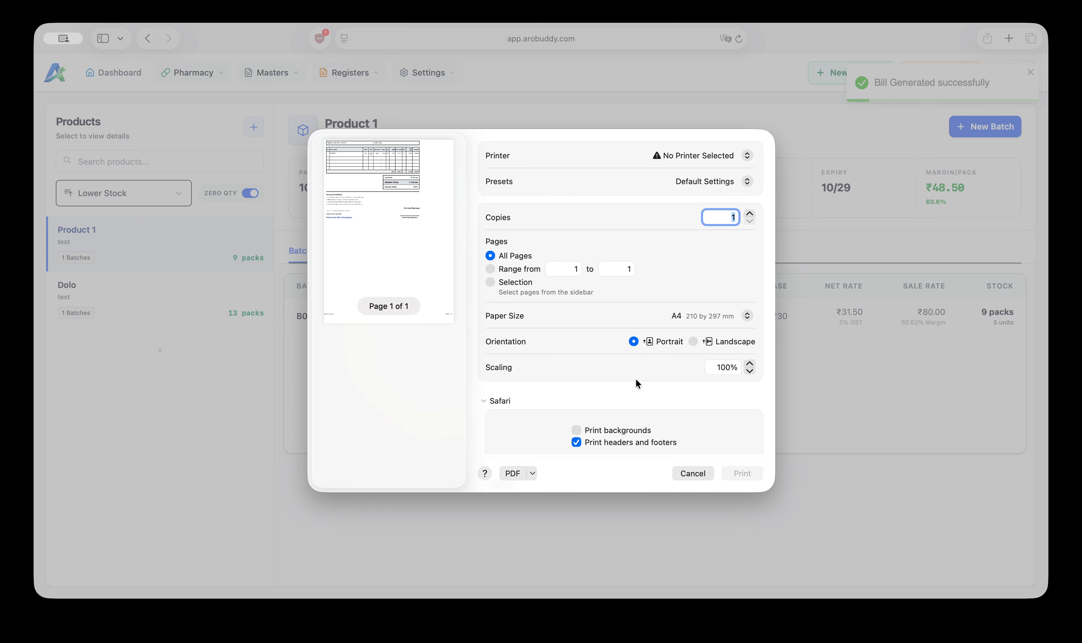
{"action": "left_click", "coordinate": [690, 477]}
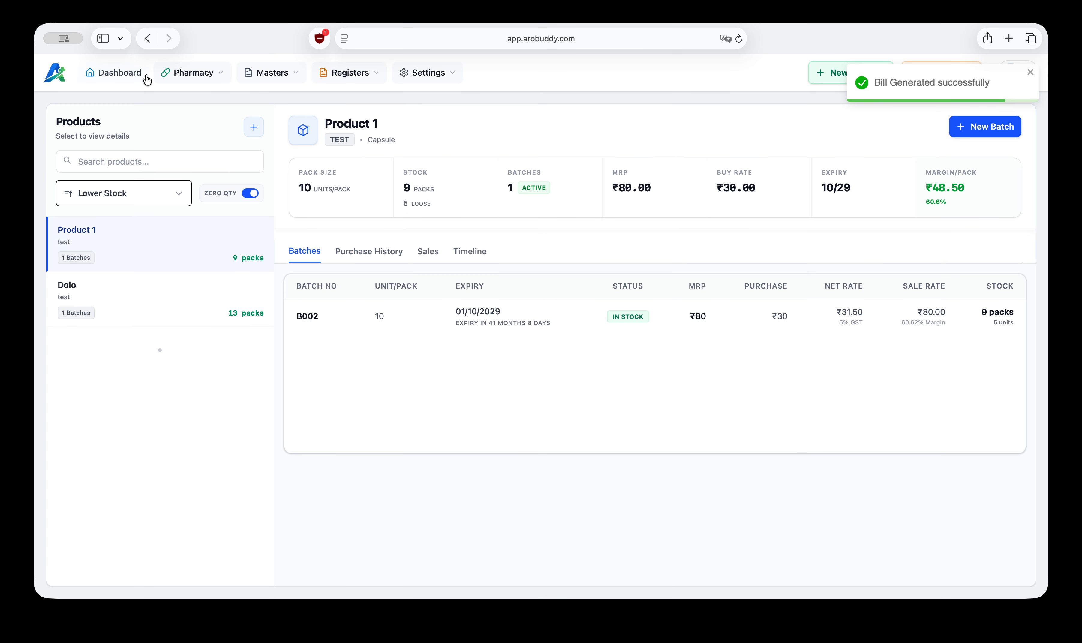
Step: Review the dashboard's recent sales and the Sales Register
{"action": "left_click", "coordinate": [112, 76]}
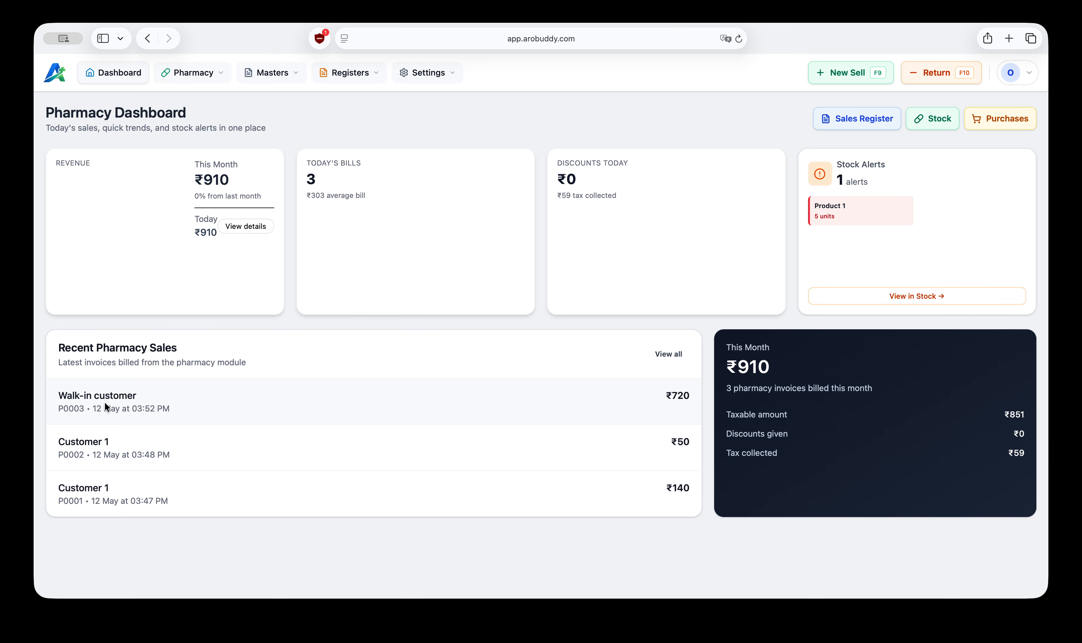
{"action": "left_click", "coordinate": [178, 385]}
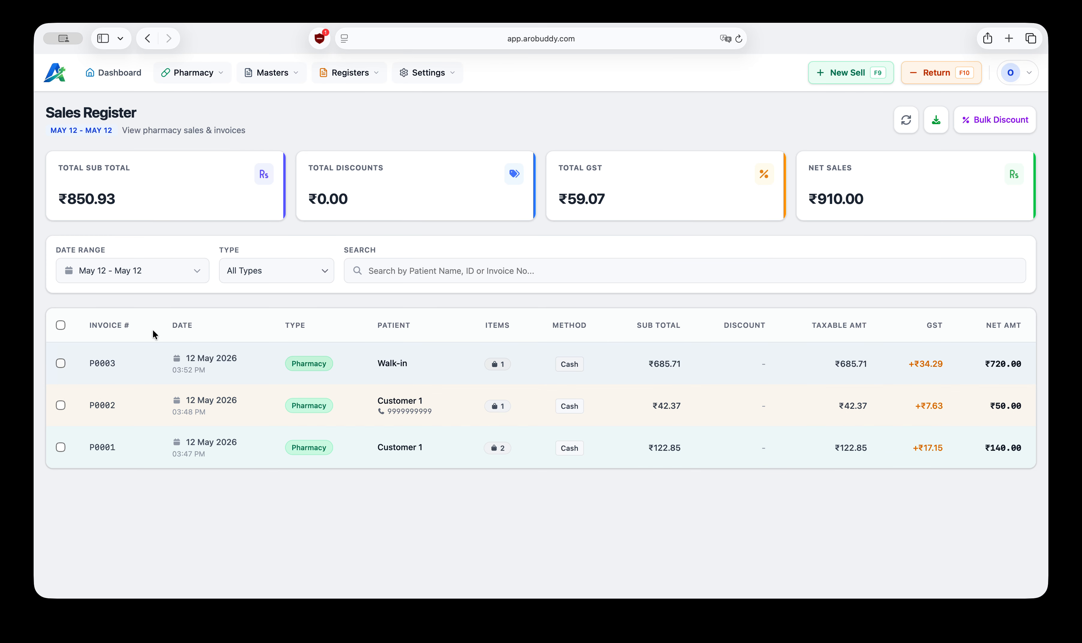
{"action": "left_click", "coordinate": [139, 79]}
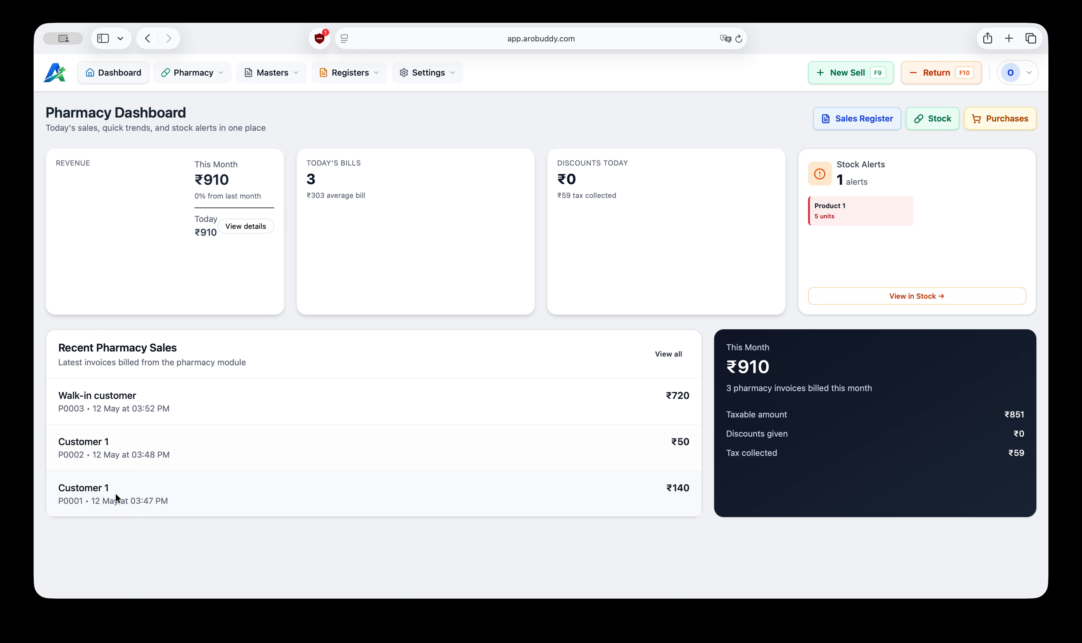
Step: Check Product 1's batch stock on the Stock page and return to the dashboard
{"action": "left_click", "coordinate": [215, 75]}
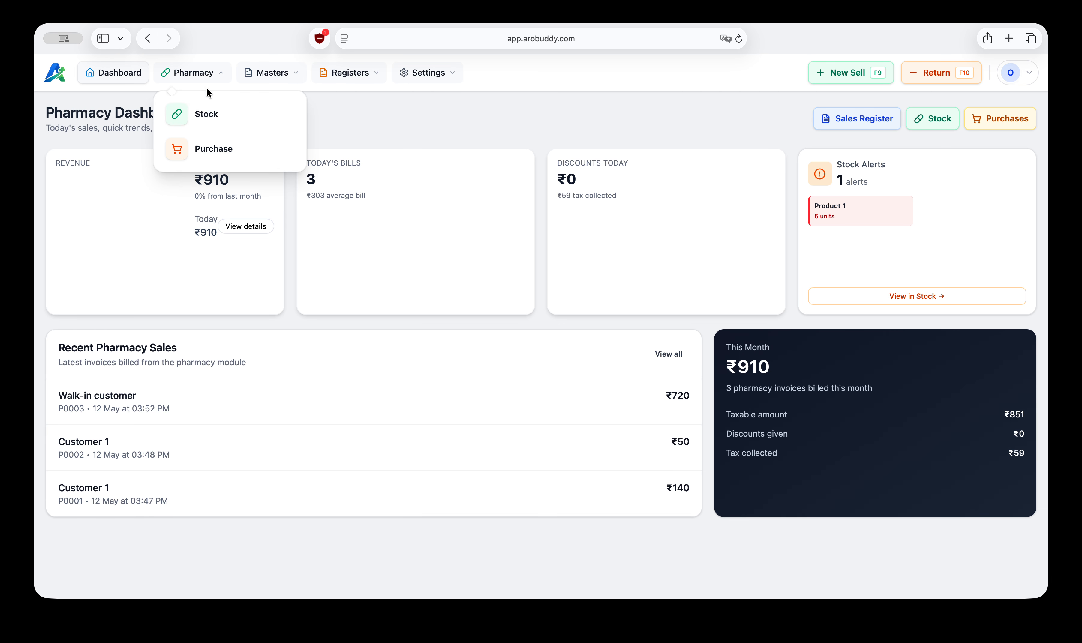
{"action": "left_click", "coordinate": [219, 115]}
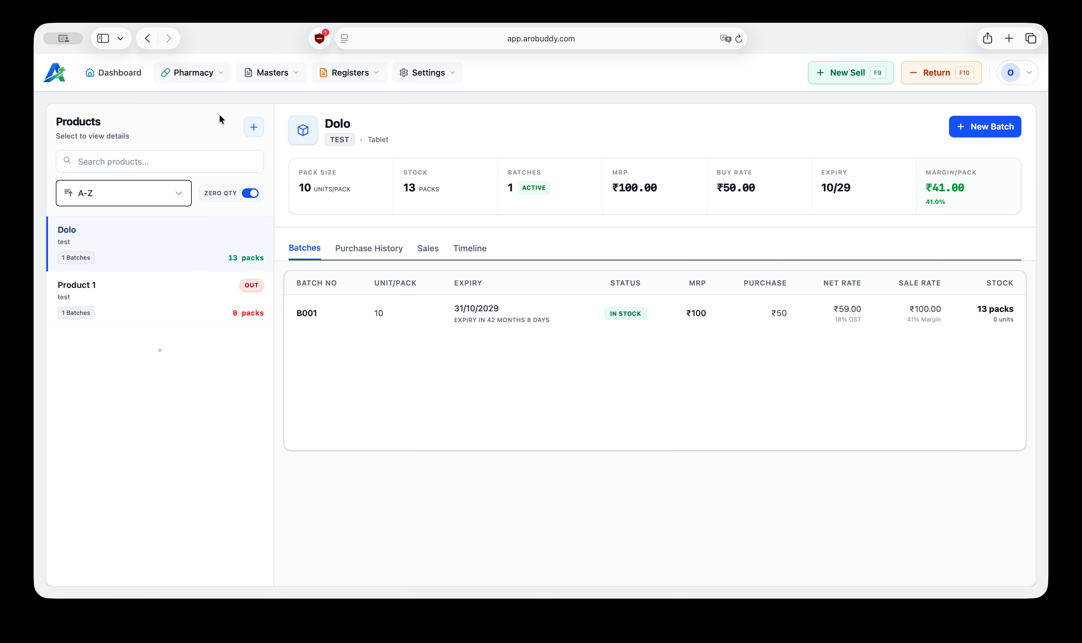
{"action": "left_click", "coordinate": [165, 307]}
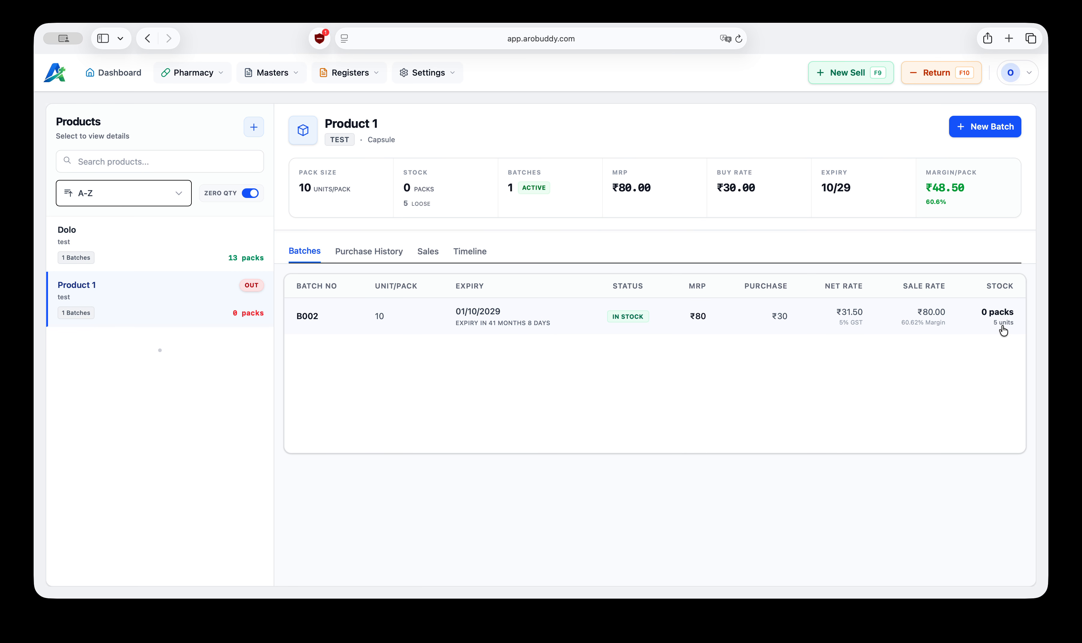
{"action": "left_click", "coordinate": [170, 194]}
{"action": "left_click", "coordinate": [127, 73]}
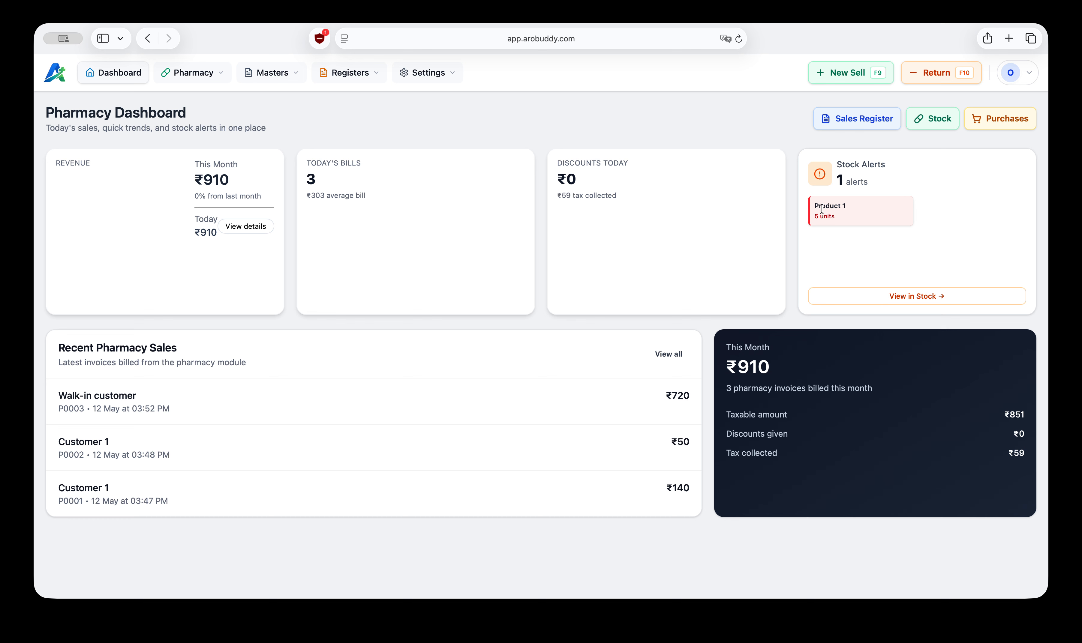
Step: Review the dashboard's revenue, today's bills, discounts, and monthly sales summary figures
{"action": "left_click_drag", "start_coordinate": [815, 218], "coordinate": [838, 218]}
{"action": "left_click", "coordinate": [896, 255]}
{"action": "mouse_move", "coordinate": [353, 75]}
{"action": "left_click_drag", "start_coordinate": [54, 162], "coordinate": [92, 163]}
{"action": "left_click_drag", "start_coordinate": [204, 180], "coordinate": [228, 180]}
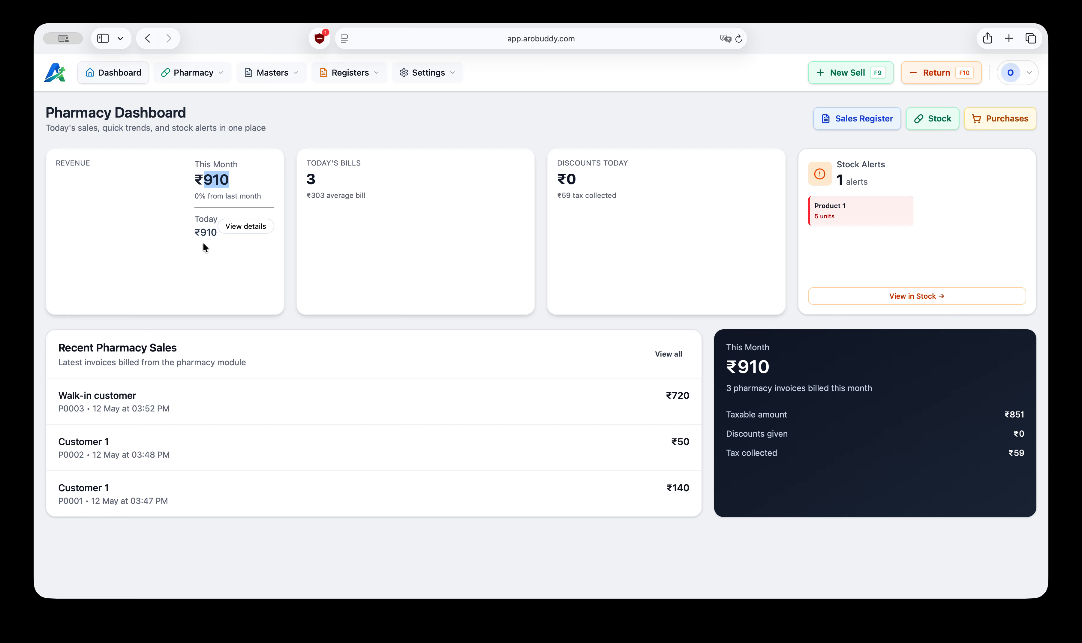
{"action": "left_click_drag", "start_coordinate": [200, 232], "coordinate": [214, 233]}
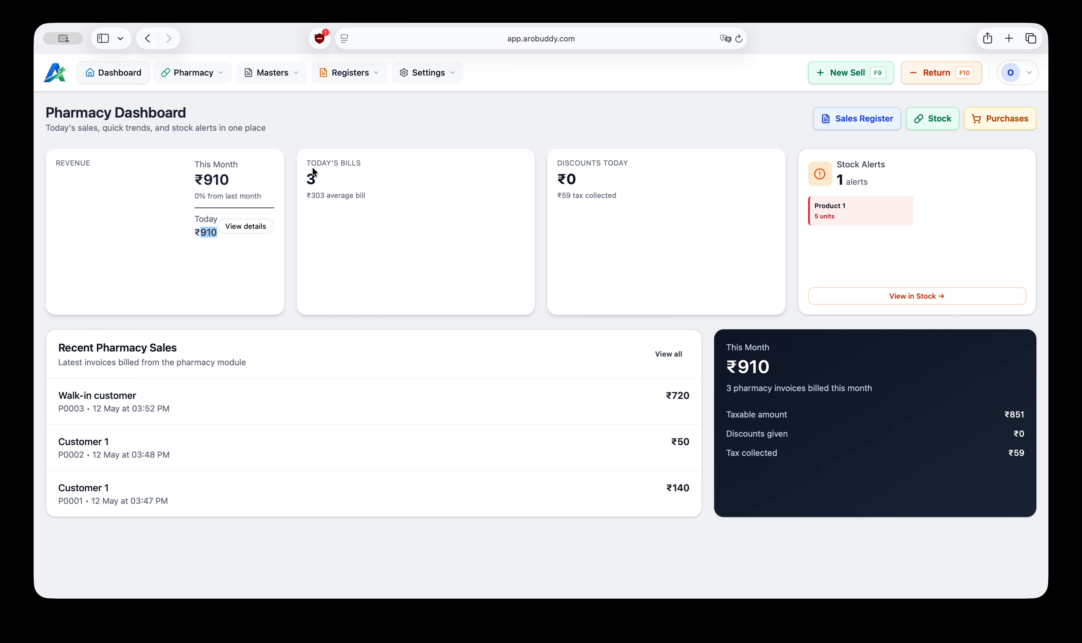
{"action": "left_click_drag", "start_coordinate": [307, 179], "coordinate": [319, 180]}
{"action": "mouse_move", "coordinate": [566, 179]}
{"action": "left_mouse_down"}
{"action": "mouse_move", "coordinate": [576, 179]}
{"action": "mouse_move", "coordinate": [569, 197]}
{"action": "left_mouse_up"}
{"action": "left_click_drag", "start_coordinate": [619, 194], "coordinate": [548, 156]}
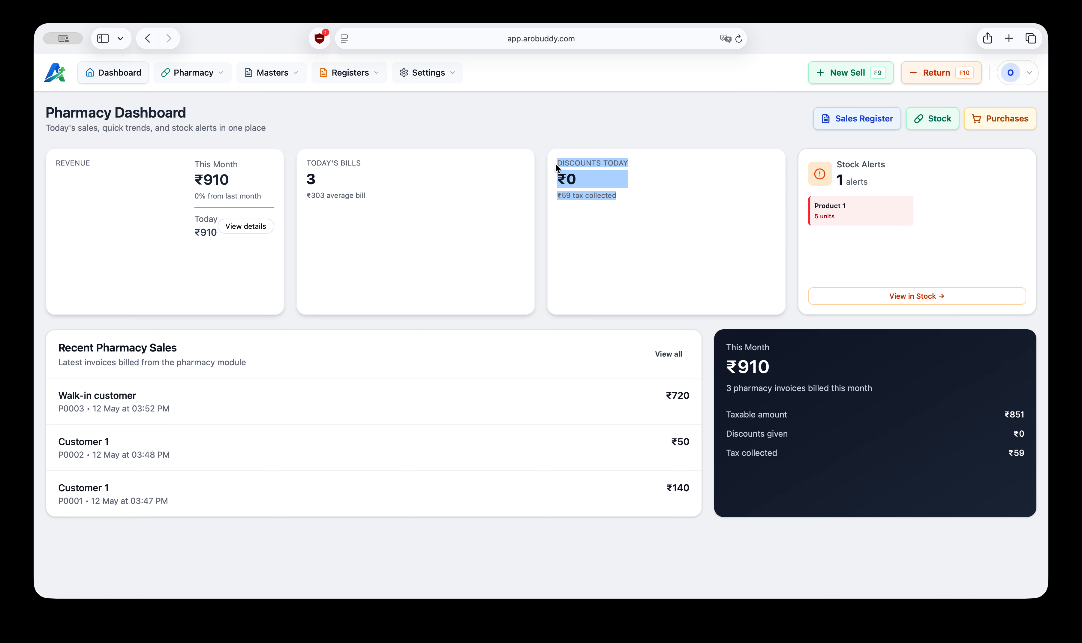
{"action": "left_click", "coordinate": [593, 233]}
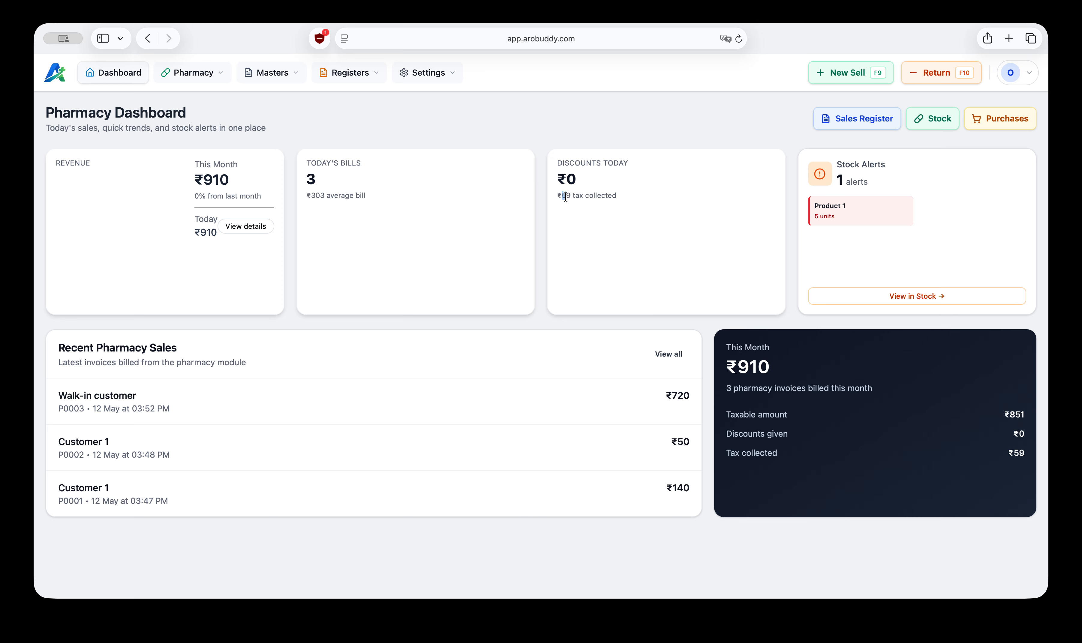
{"action": "left_click_drag", "start_coordinate": [565, 198], "coordinate": [571, 199]}
{"action": "left_click_drag", "start_coordinate": [737, 365], "coordinate": [785, 369]}
{"action": "left_click_drag", "start_coordinate": [726, 389], "coordinate": [875, 390]}
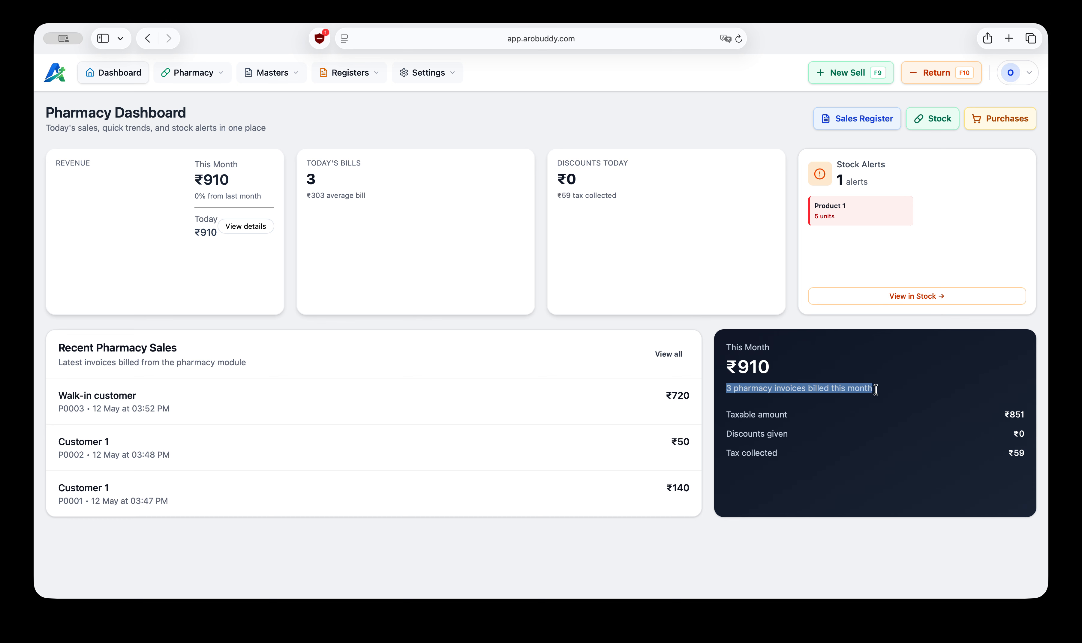
{"action": "left_click", "coordinate": [875, 390]}
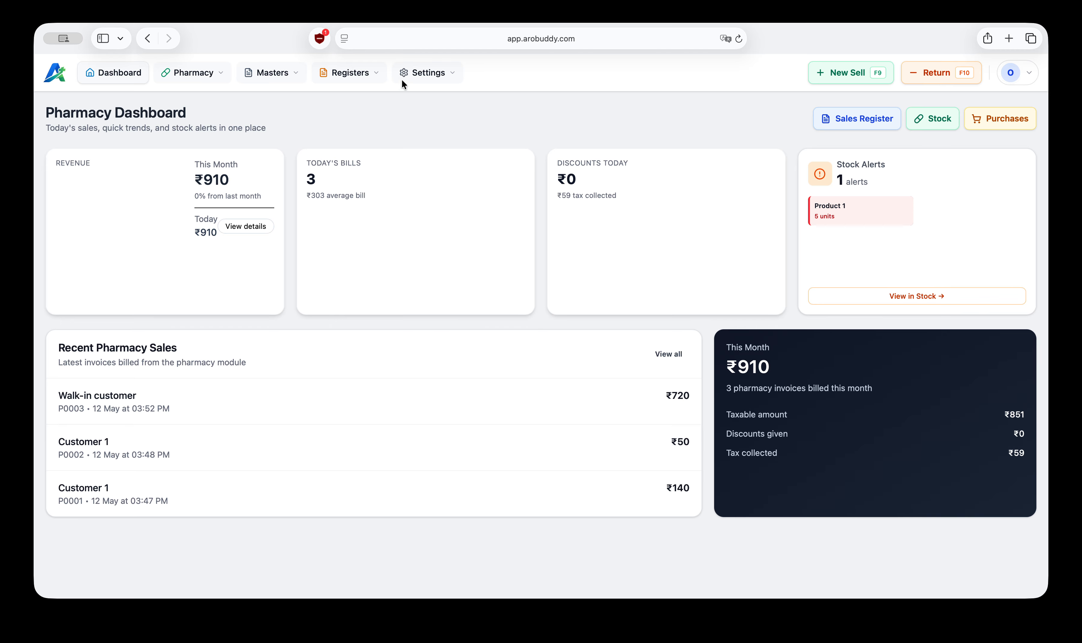
Step: Open the Purchase Register for This Month and mark the Distributor 1 invoice #A0001 as paid
{"action": "left_click", "coordinate": [351, 73]}
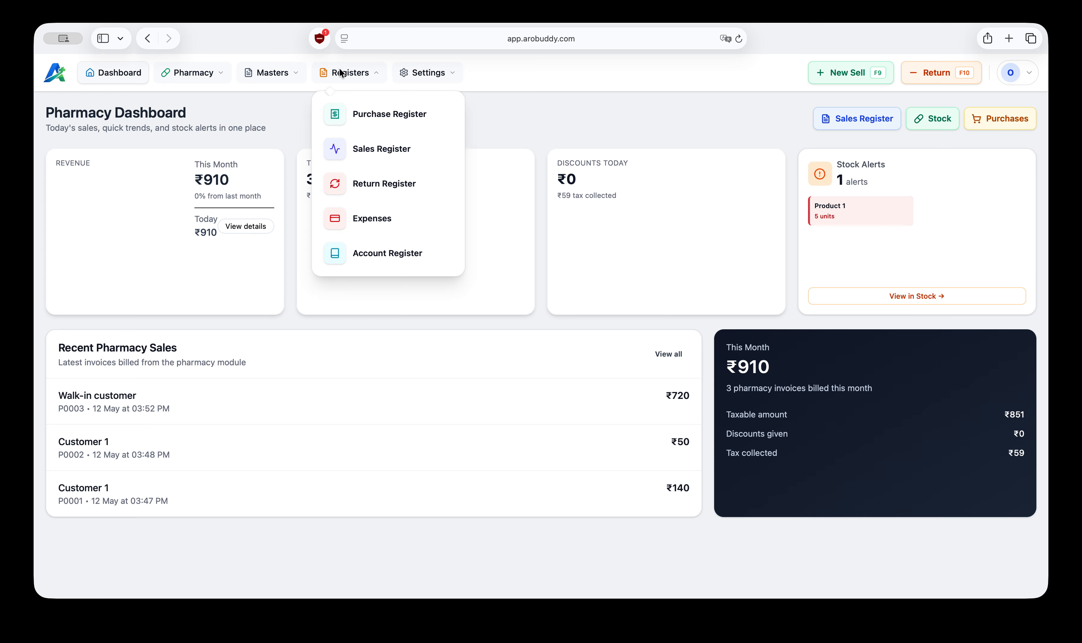
{"action": "left_click", "coordinate": [390, 116]}
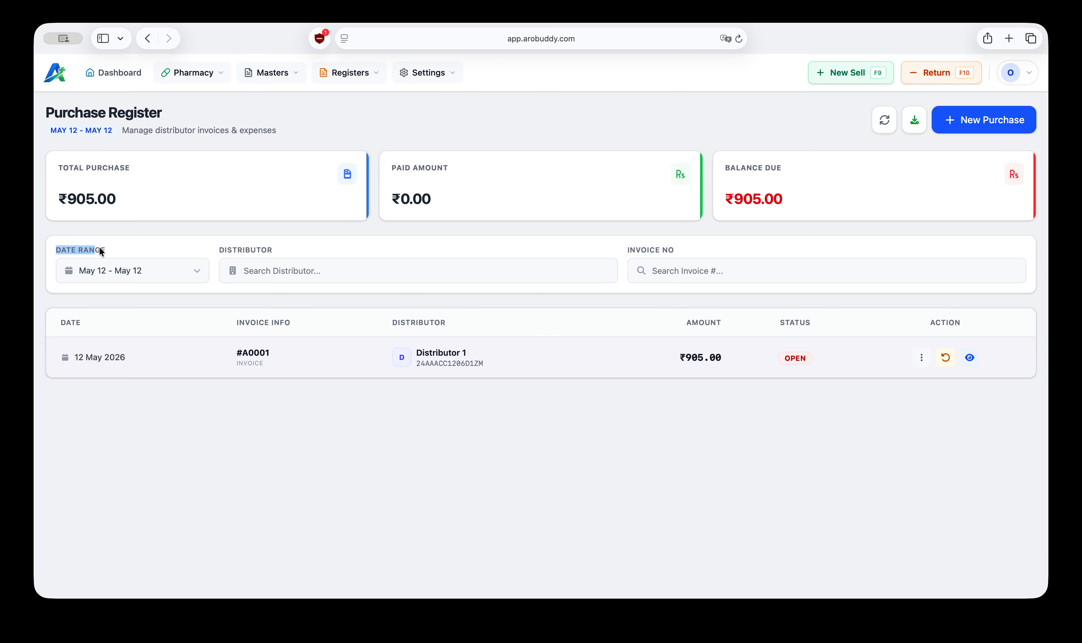
{"action": "left_click", "coordinate": [183, 277]}
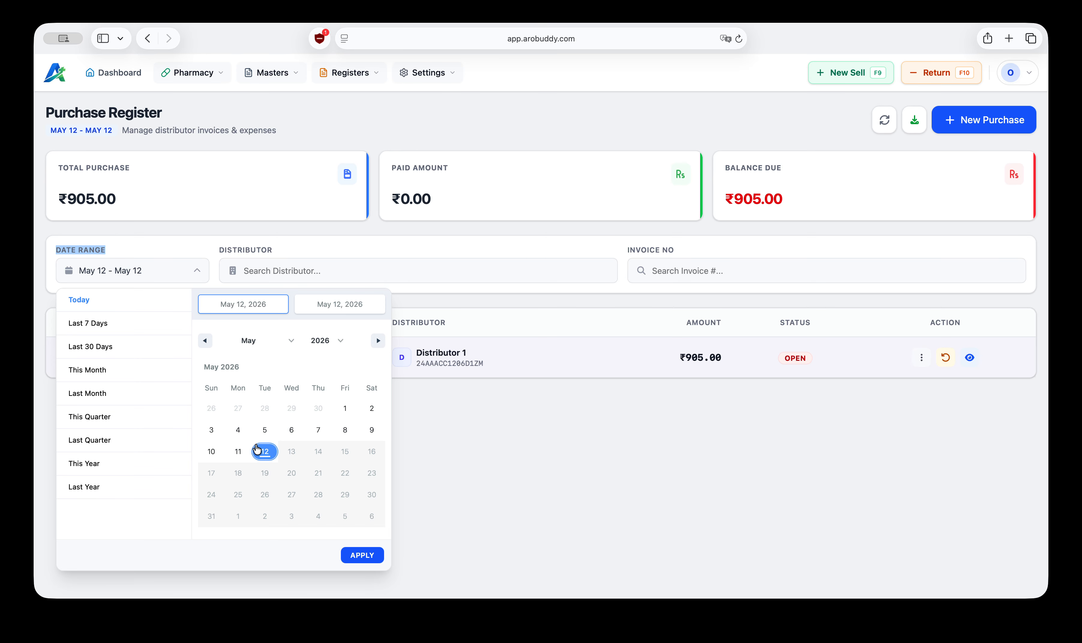
{"action": "left_click", "coordinate": [465, 446]}
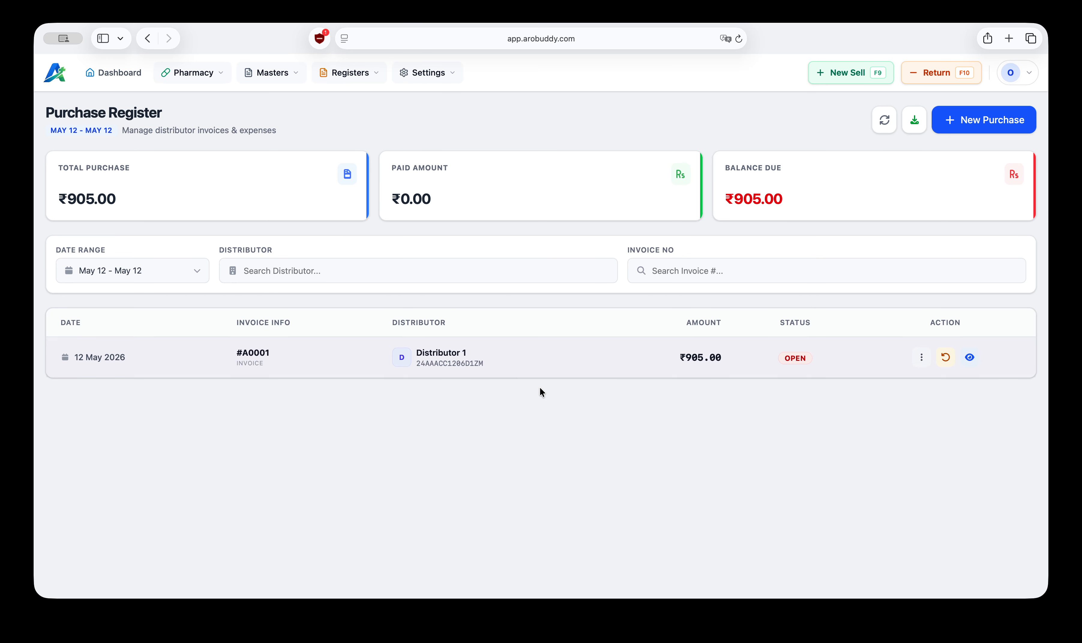
{"action": "left_click", "coordinate": [201, 271]}
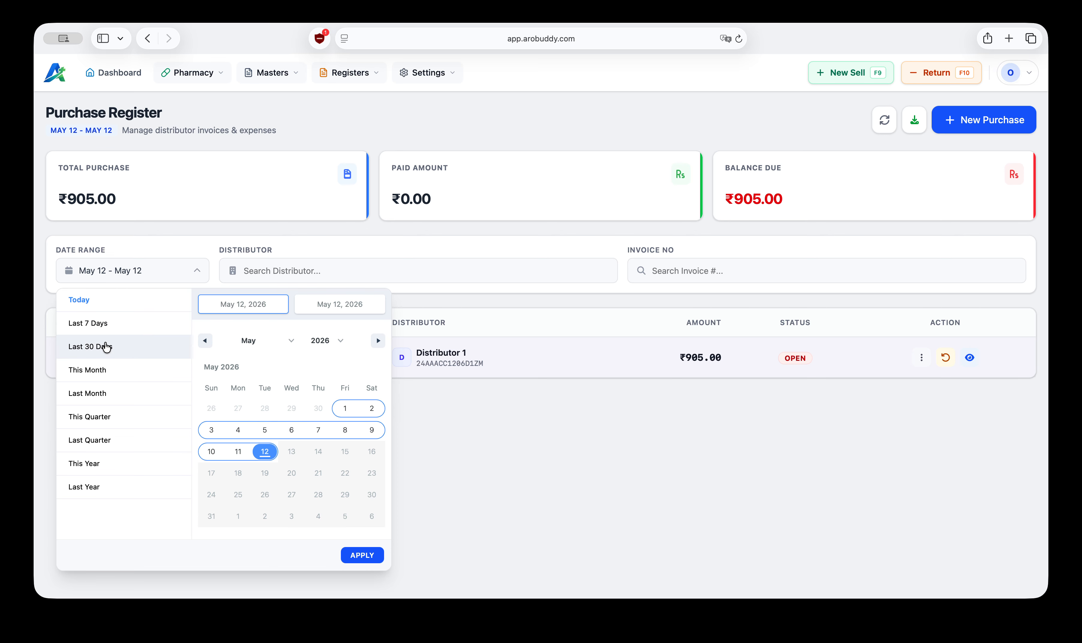
{"action": "left_click", "coordinate": [95, 373]}
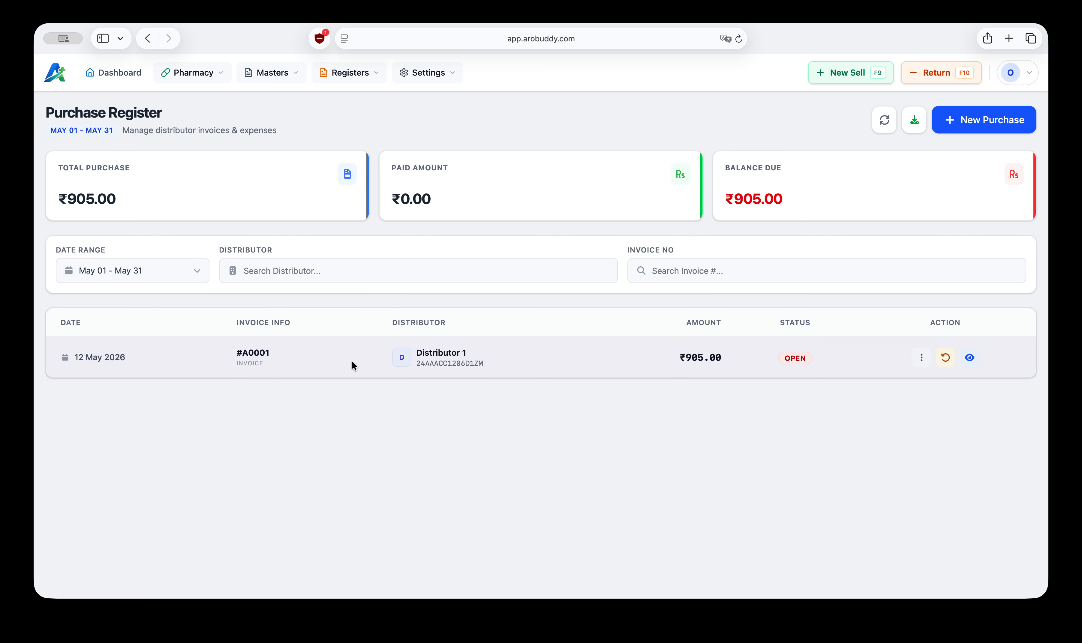
{"action": "left_click", "coordinate": [921, 356]}
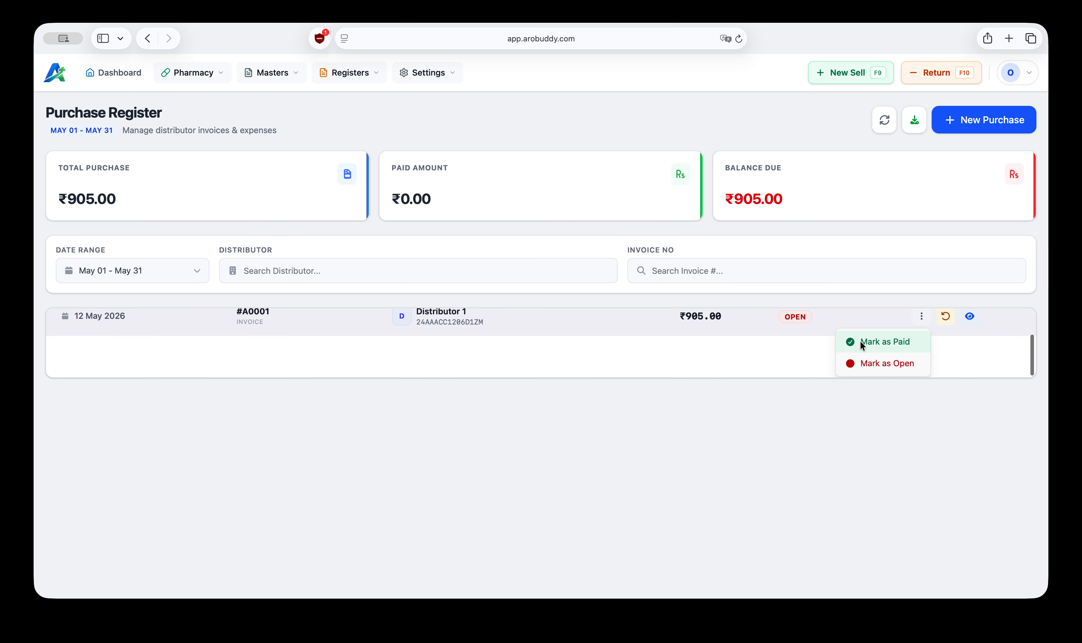
{"action": "left_click", "coordinate": [888, 342]}
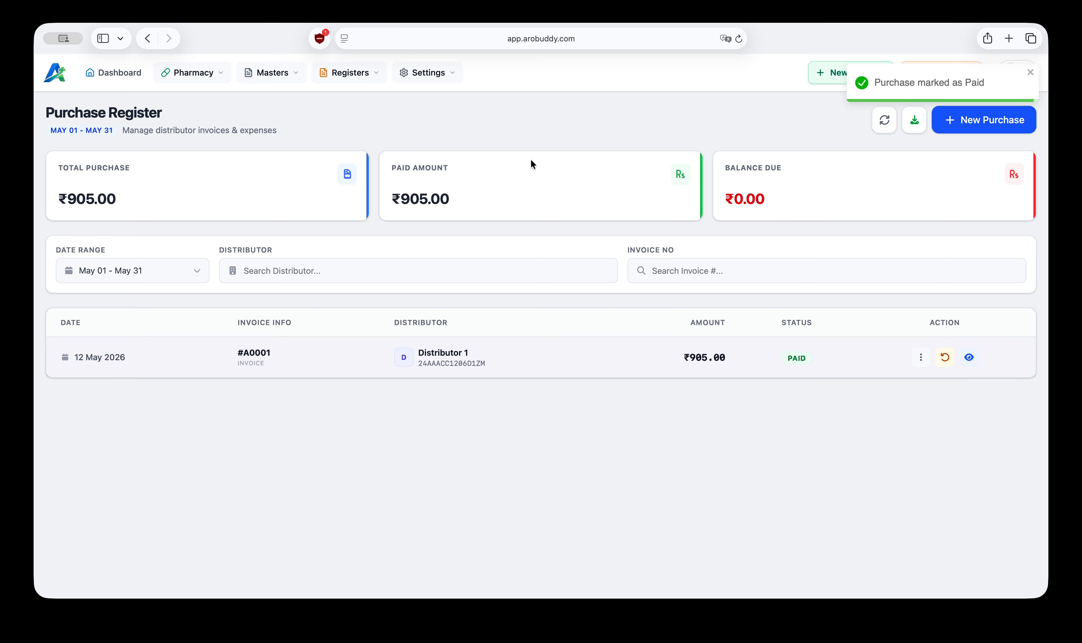
Step: Review the purchase total, paid amount and balance due, then open the Sales Register
{"action": "triple_click", "coordinate": [439, 193]}
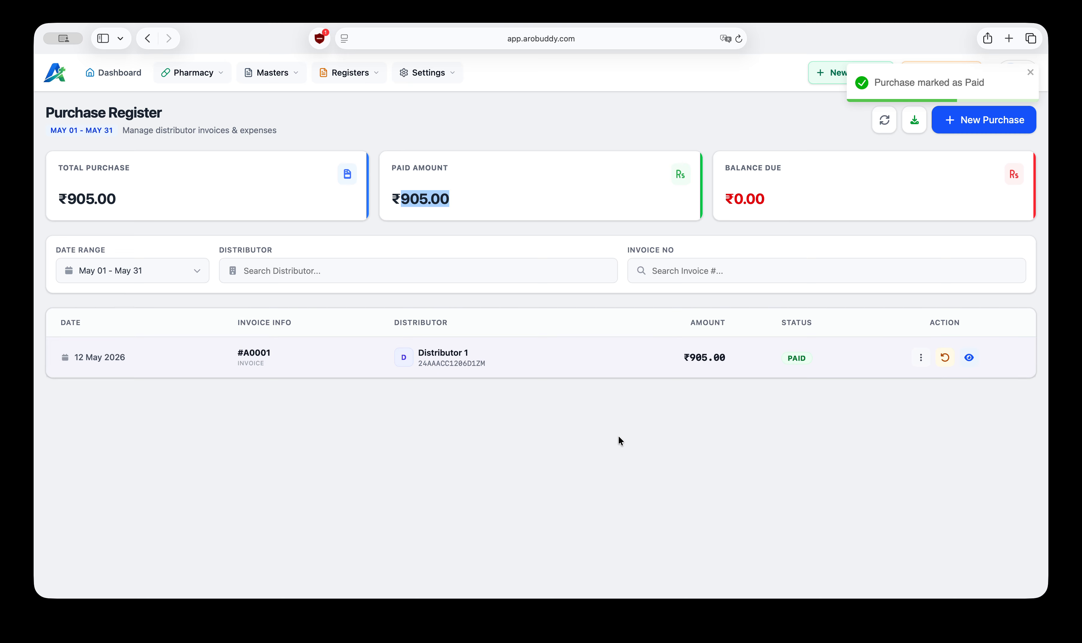
{"action": "left_click", "coordinate": [622, 447]}
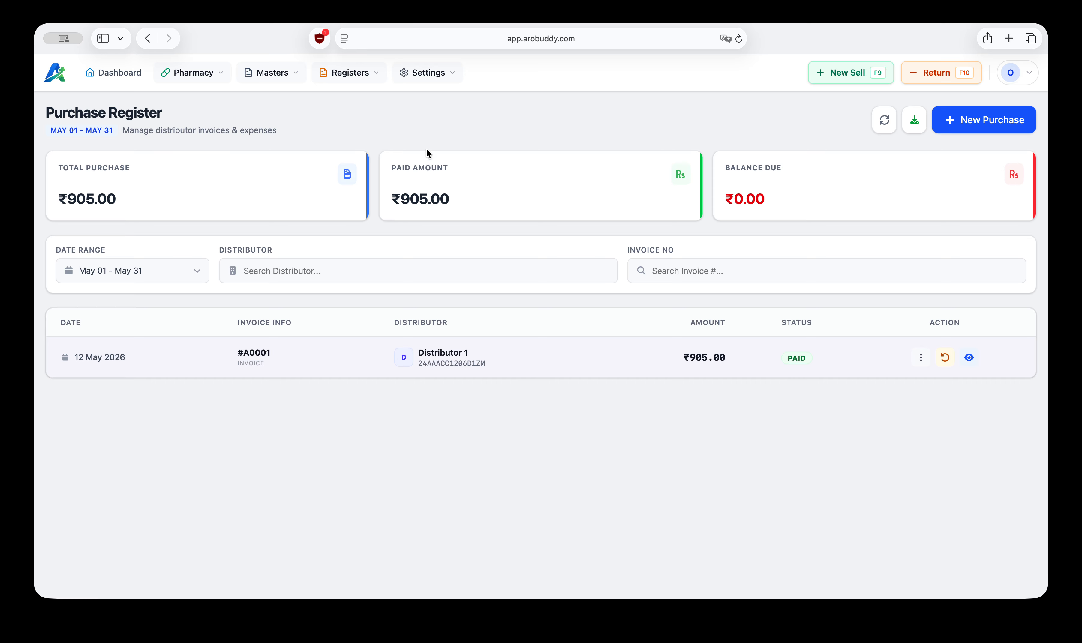
{"action": "triple_click", "coordinate": [130, 201]}
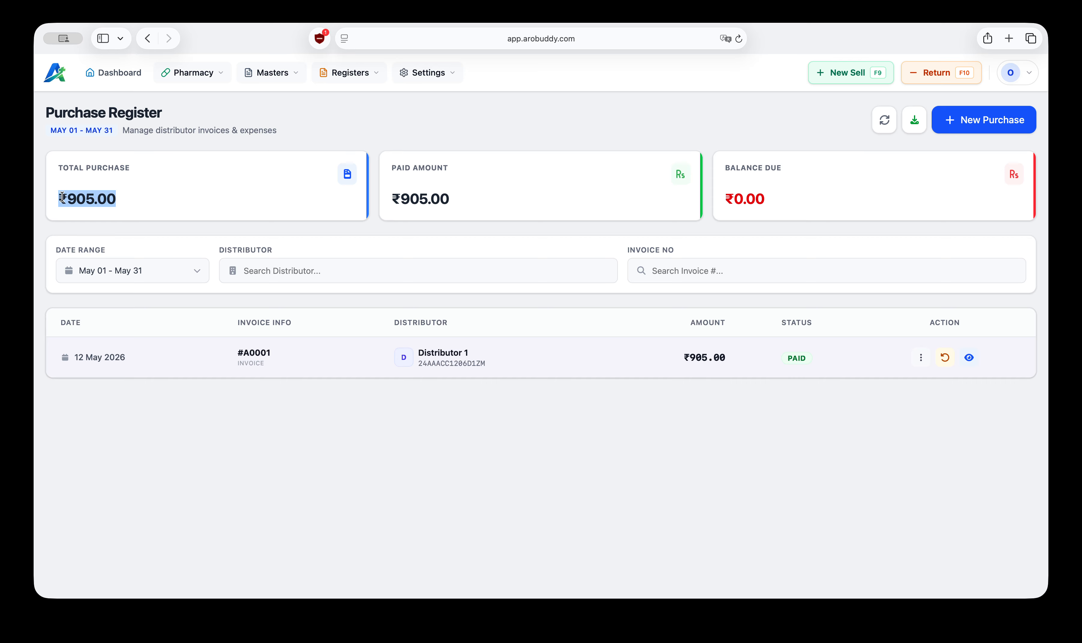
{"action": "left_click_drag", "start_coordinate": [455, 200], "coordinate": [400, 199]}
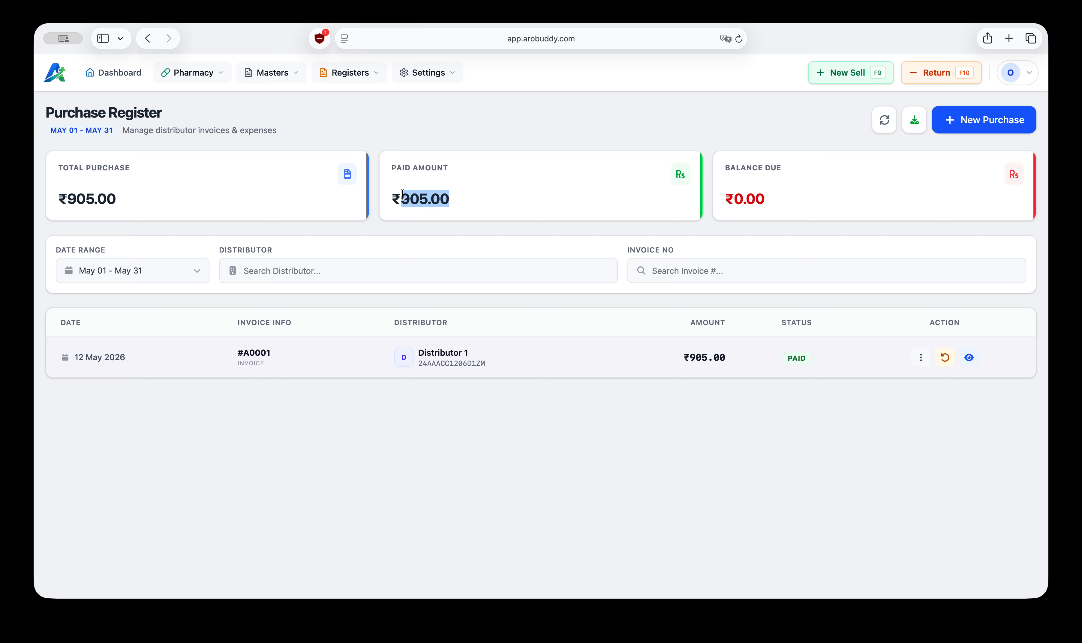
{"action": "left_click_drag", "start_coordinate": [763, 200], "coordinate": [724, 200]}
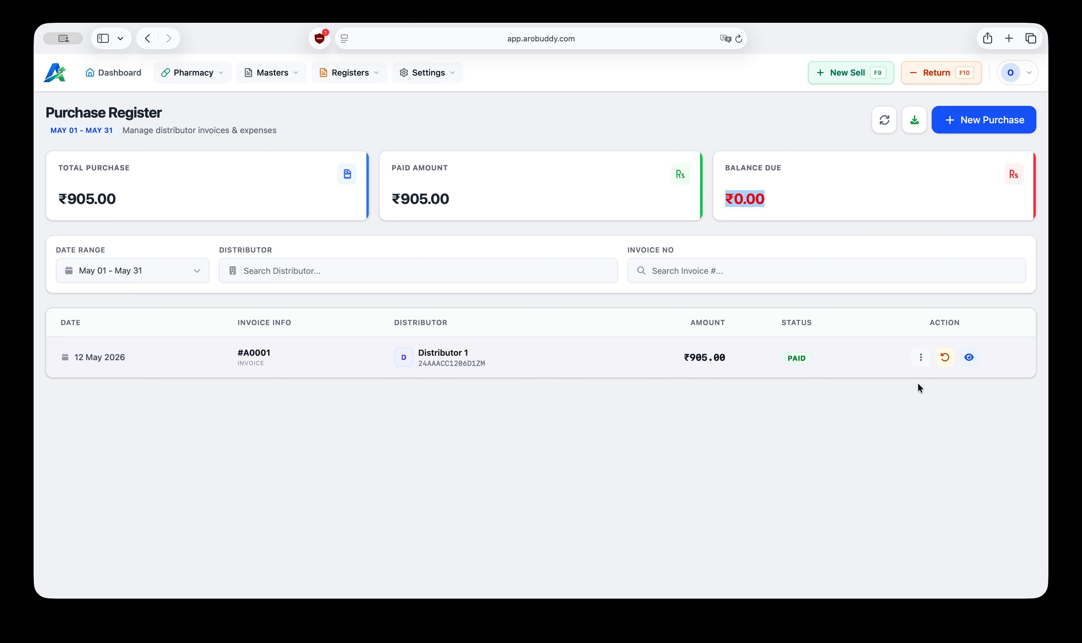
{"action": "left_click", "coordinate": [367, 72]}
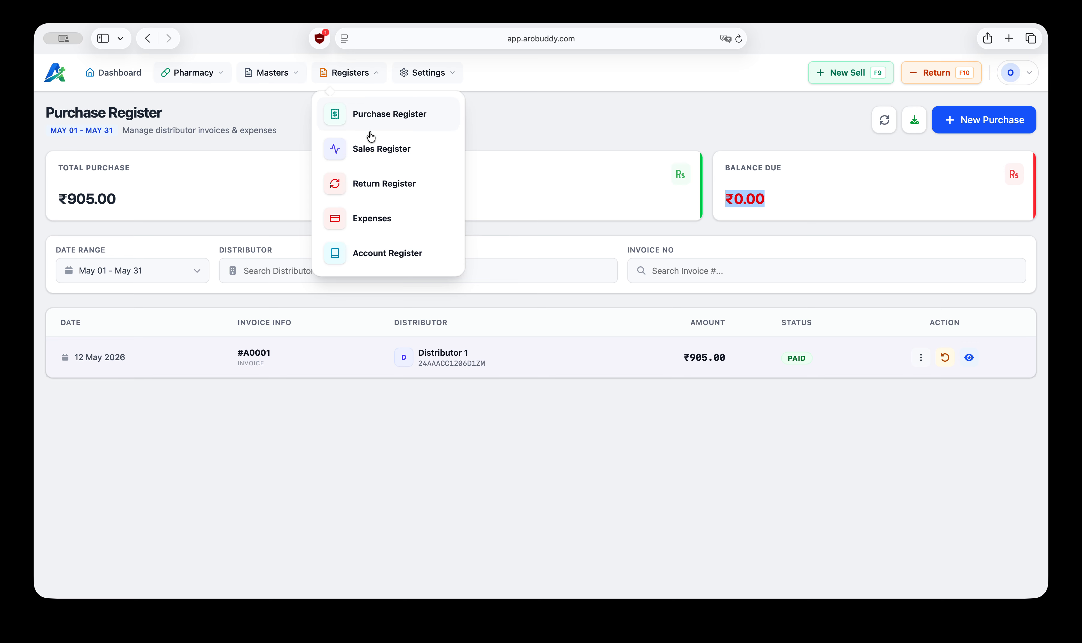
{"action": "left_click", "coordinate": [381, 149]}
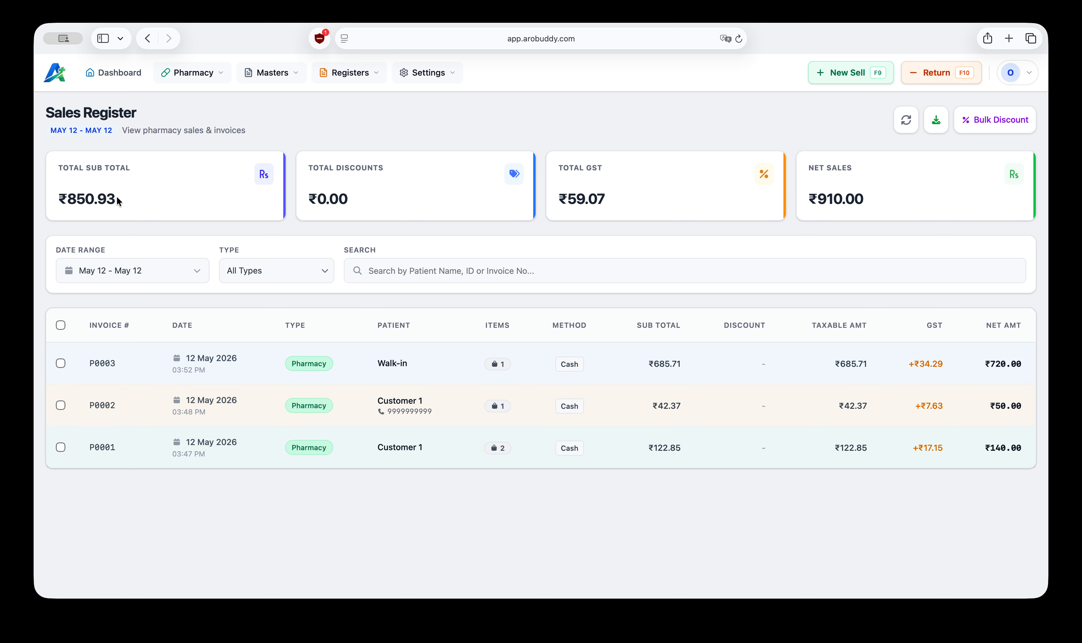
Step: Review the Sales Register's summary totals and set its date range to This Month
{"action": "left_click_drag", "start_coordinate": [122, 194], "coordinate": [54, 199]}
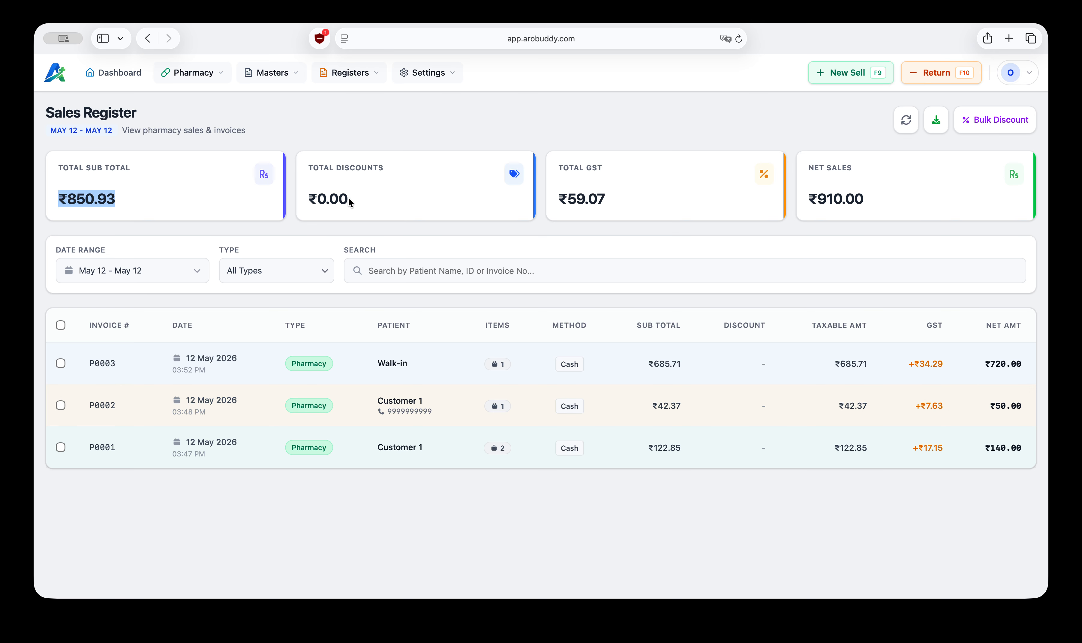
{"action": "left_click_drag", "start_coordinate": [350, 200], "coordinate": [332, 199]}
{"action": "left_click", "coordinate": [634, 211]}
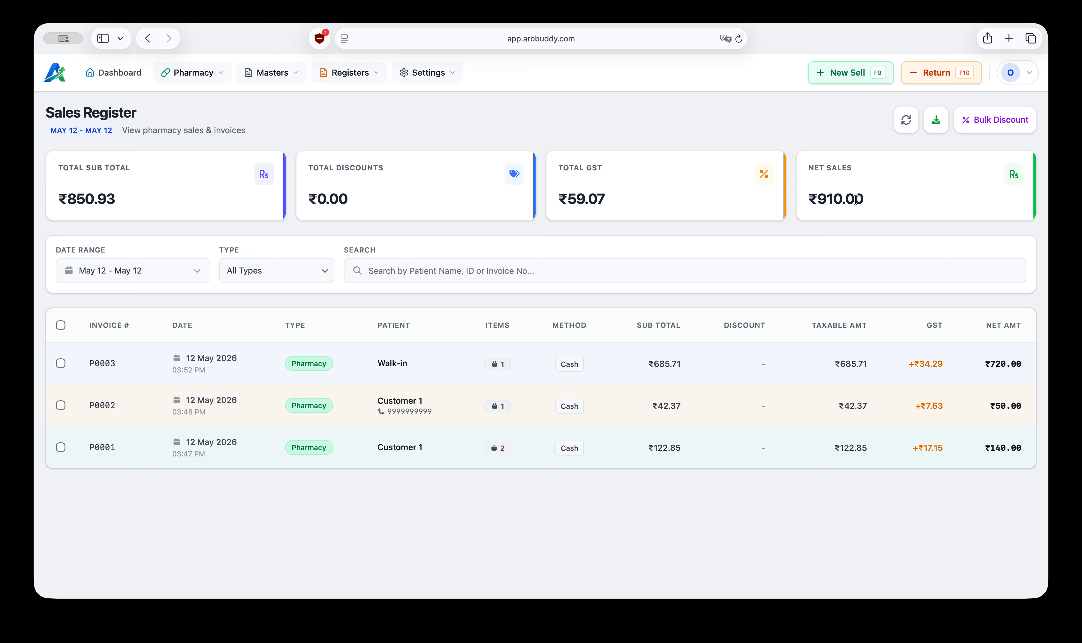
{"action": "left_click_drag", "start_coordinate": [863, 198], "coordinate": [844, 197]}
{"action": "left_click", "coordinate": [199, 274]}
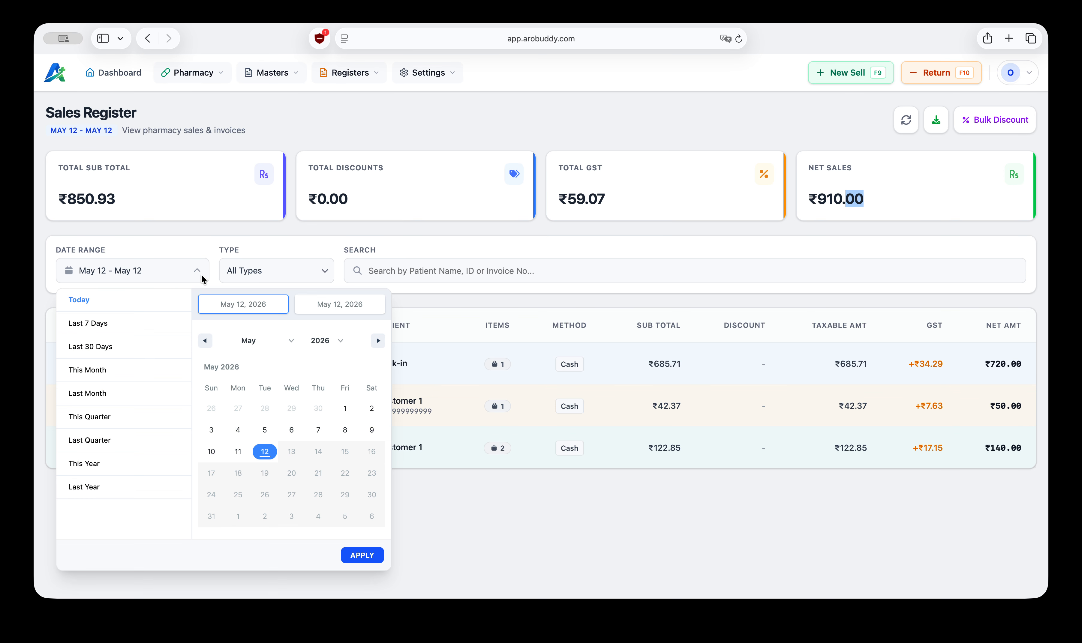
{"action": "left_click", "coordinate": [83, 371]}
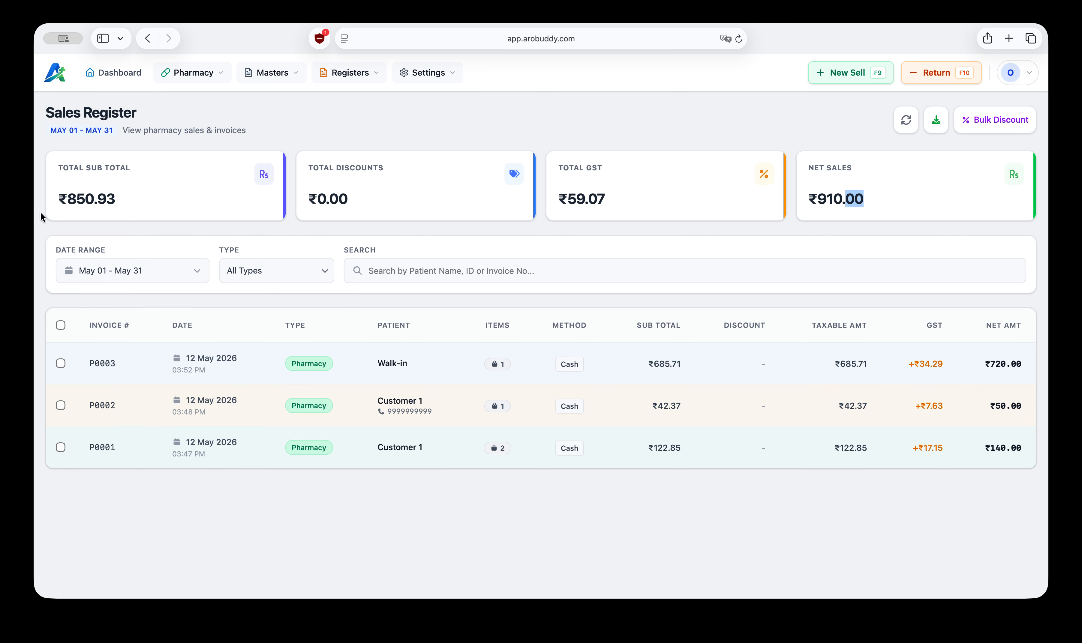
{"action": "left_click", "coordinate": [826, 203]}
Step: Export this month's Sales Register to an Excel report
{"action": "left_click", "coordinate": [937, 123]}
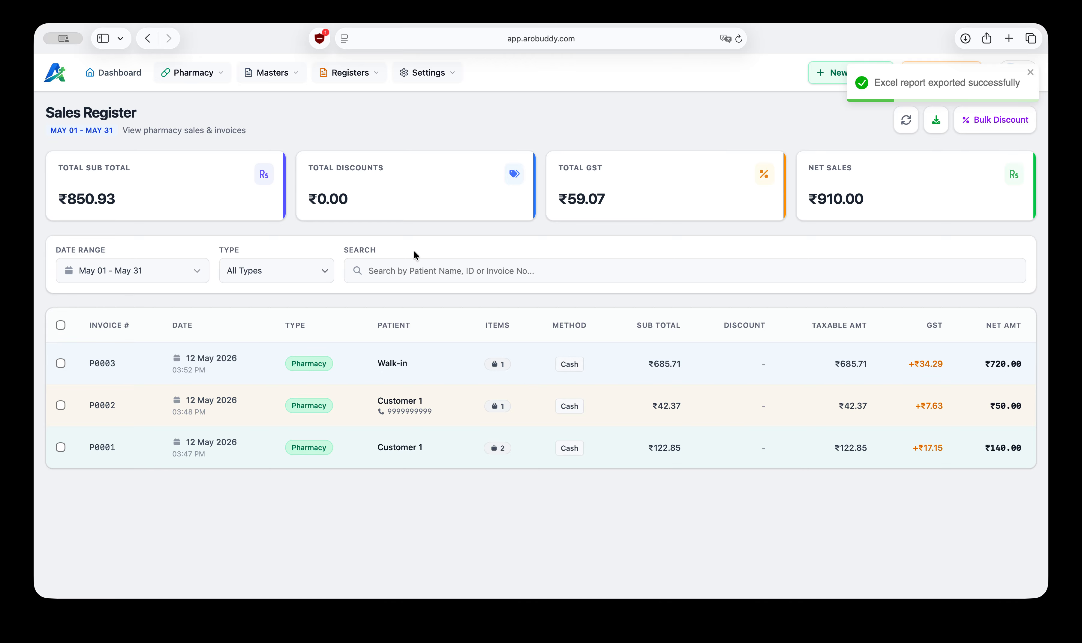
{"action": "left_click", "coordinate": [452, 272]}
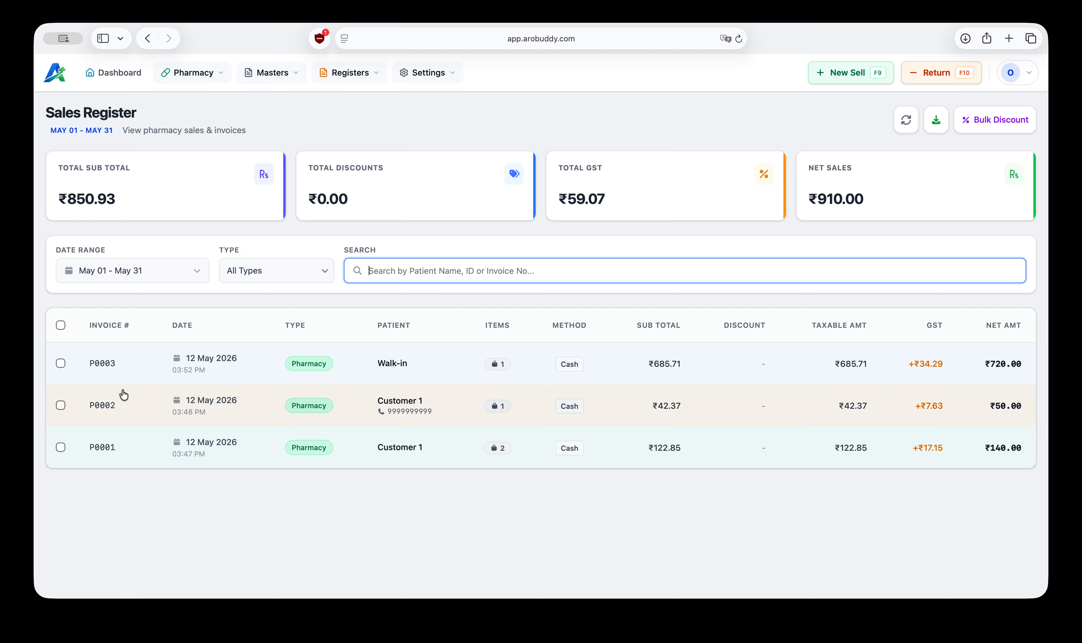
{"action": "left_click", "coordinate": [467, 513]}
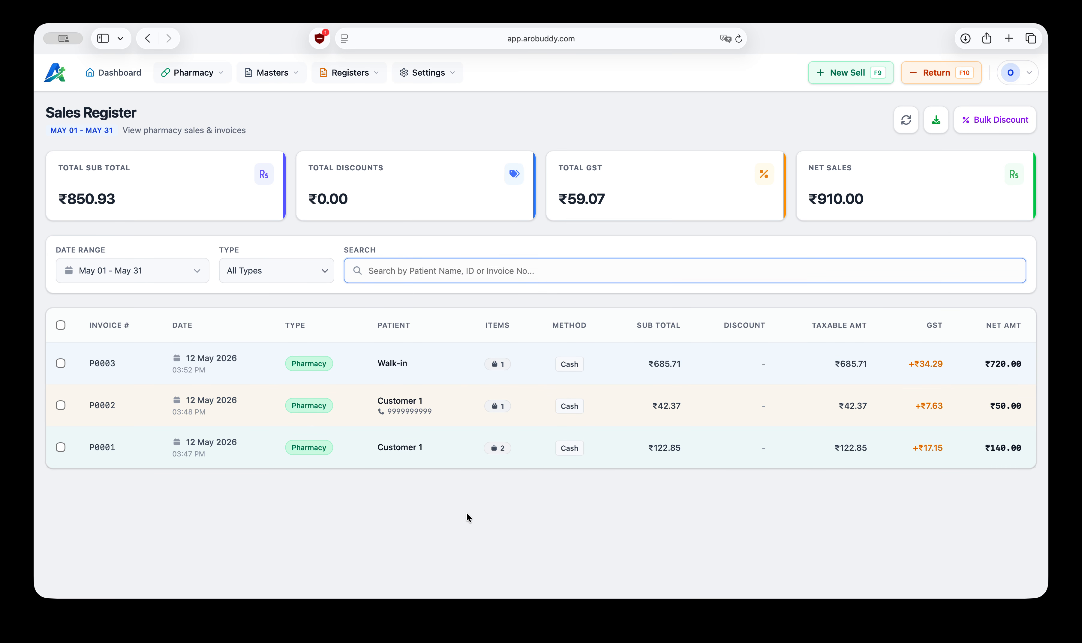
Step: Open invoice P0003's details, start printing it, cancel the print request and close the invoice
{"action": "left_click", "coordinate": [411, 365]}
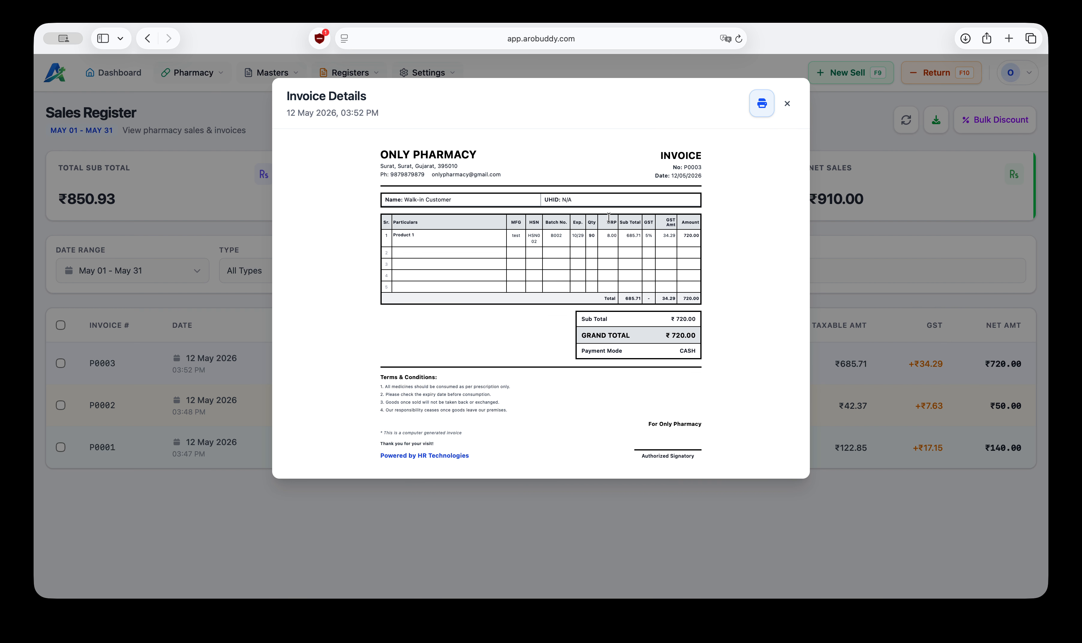
{"action": "left_click", "coordinate": [760, 103]}
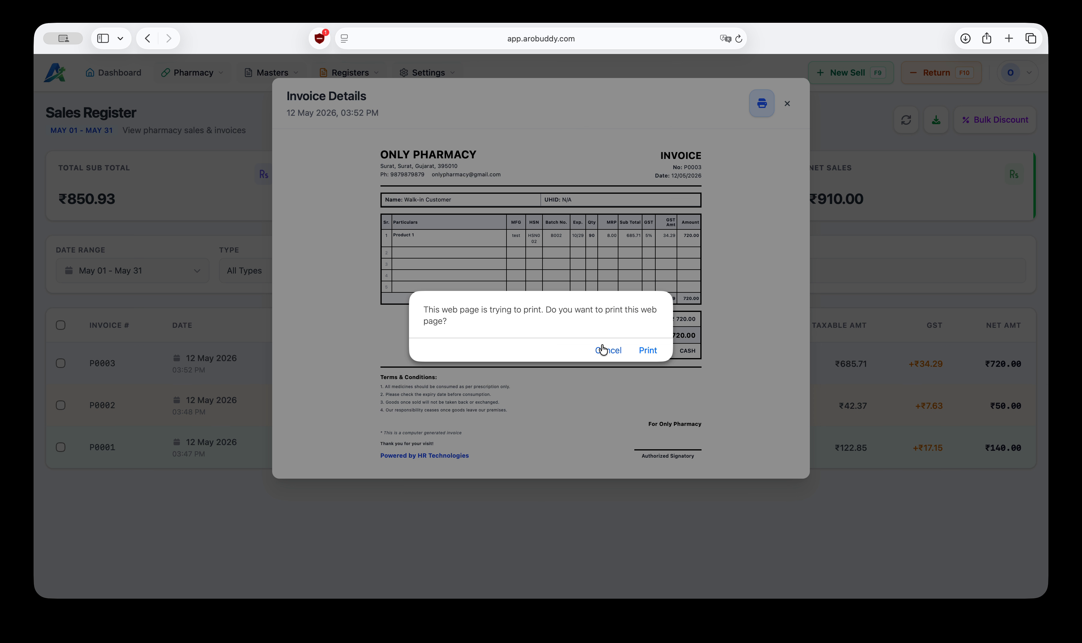
{"action": "left_click", "coordinate": [603, 351]}
{"action": "left_click", "coordinate": [787, 104]}
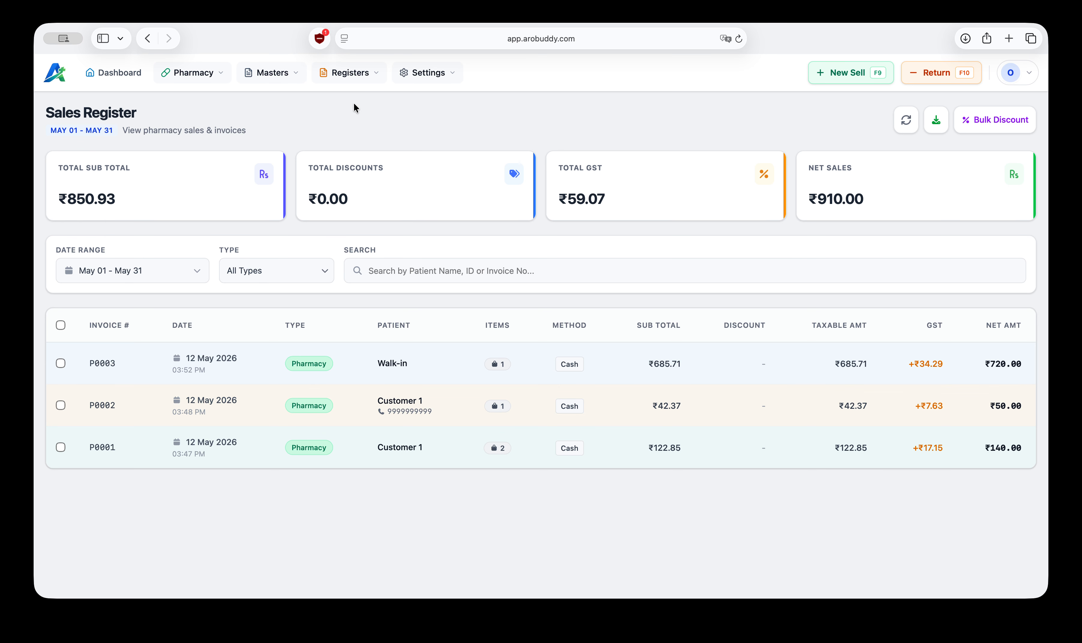
Step: Open the Return Register and start a new medicine return
{"action": "left_click", "coordinate": [373, 72]}
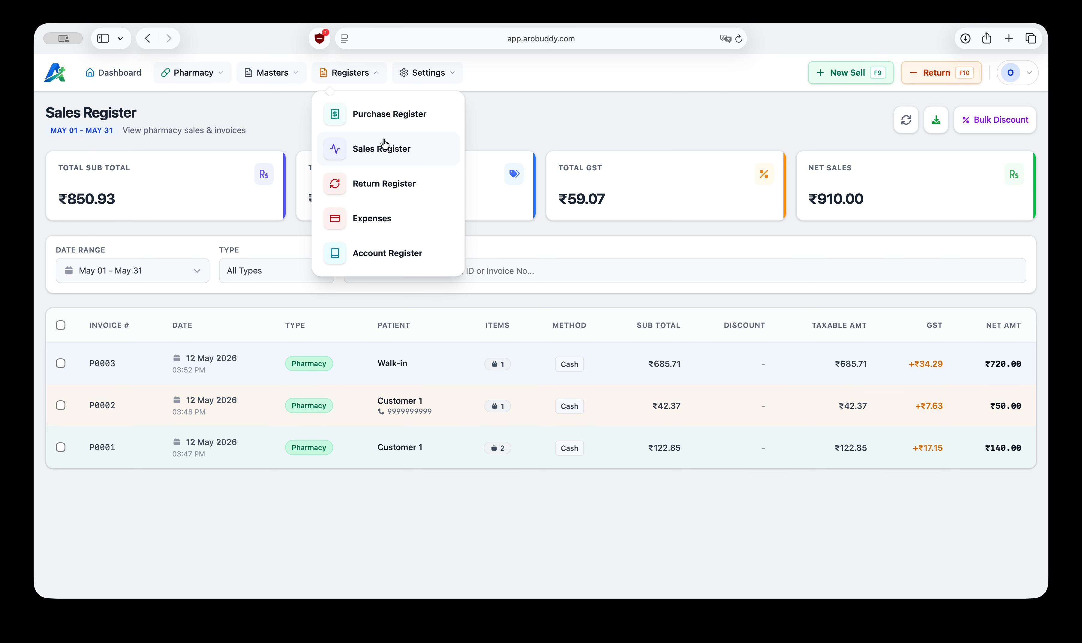
{"action": "left_click", "coordinate": [371, 181]}
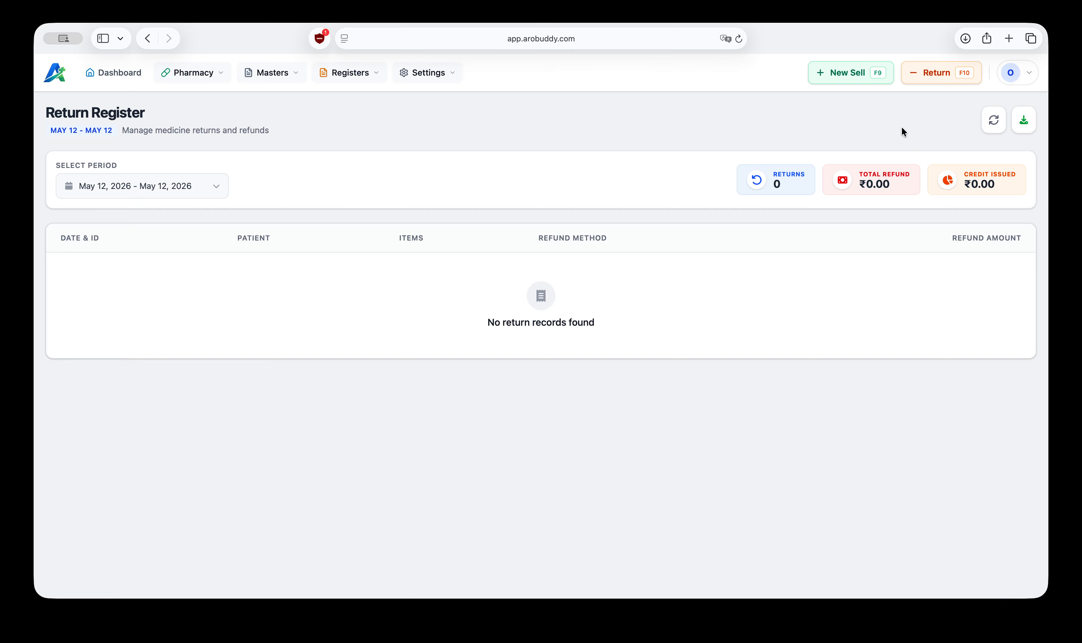
{"action": "left_click", "coordinate": [941, 79]}
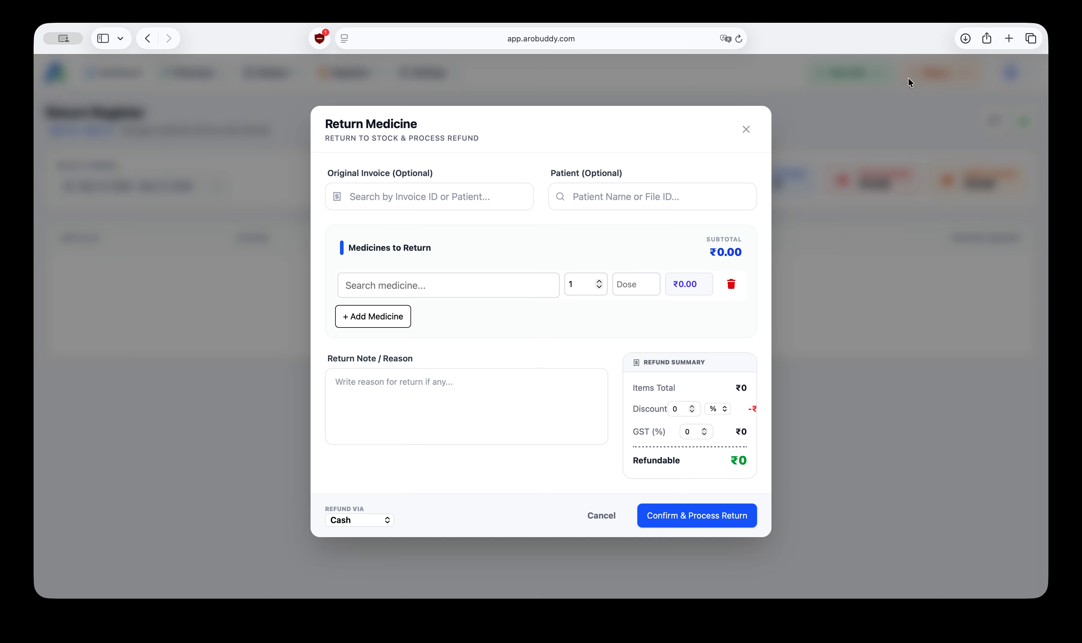
{"action": "left_click", "coordinate": [426, 198]}
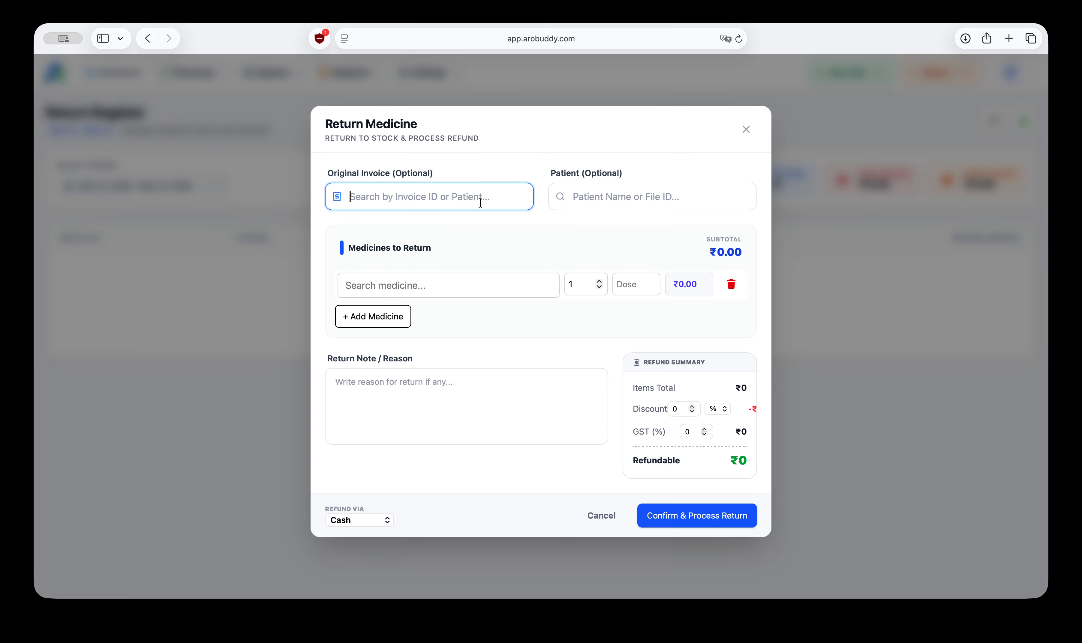
{"action": "left_click", "coordinate": [603, 196]}
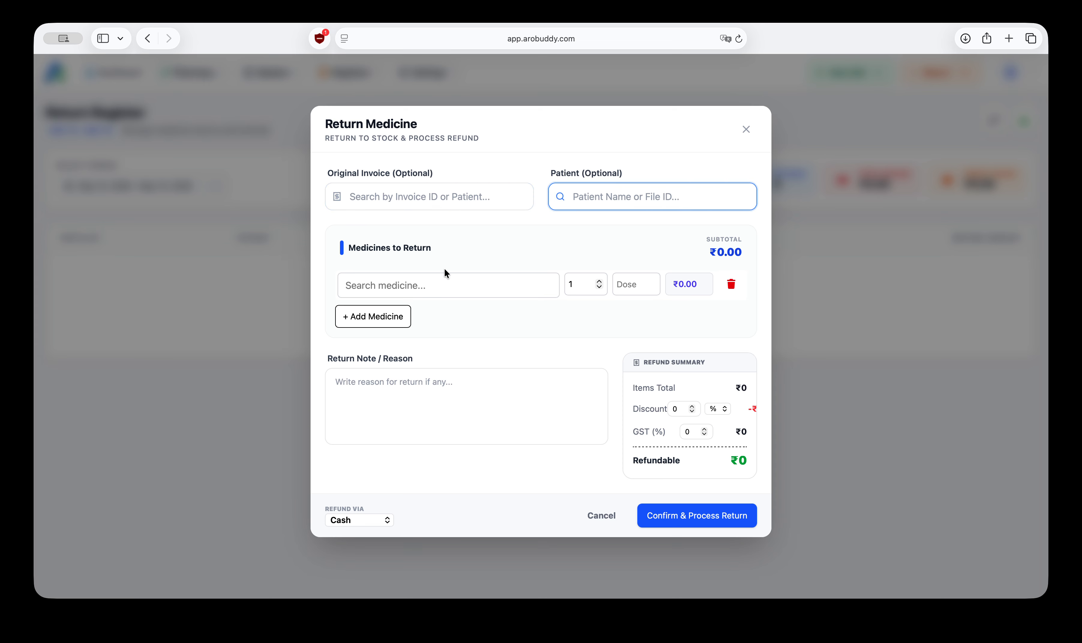
{"action": "left_click", "coordinate": [435, 202]}
{"action": "left_click", "coordinate": [576, 197]}
{"action": "left_click", "coordinate": [405, 286]}
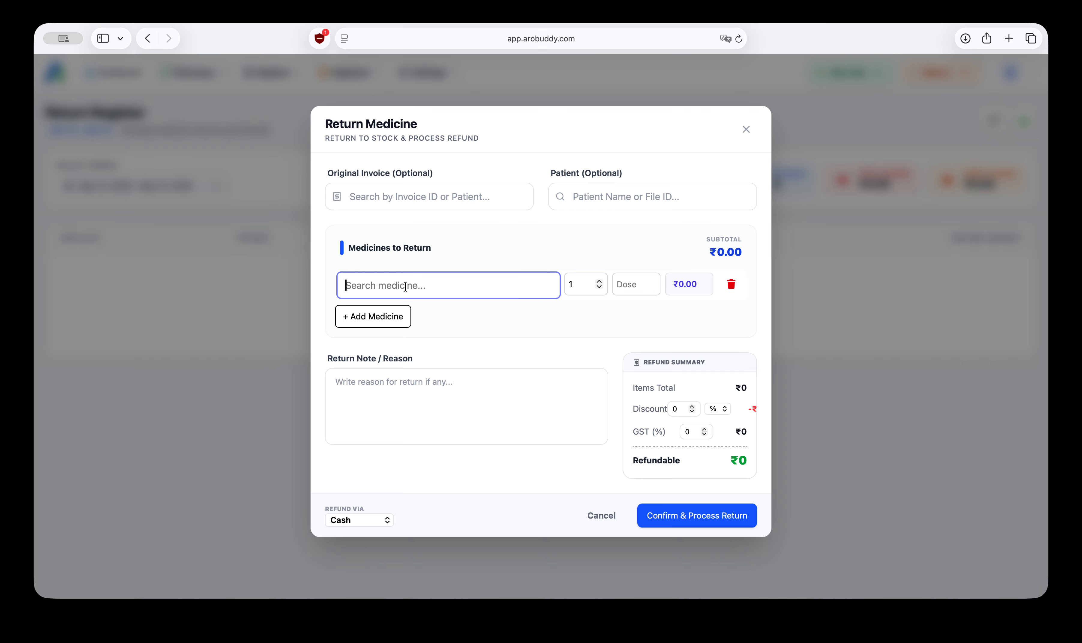
{"action": "left_click", "coordinate": [436, 194]}
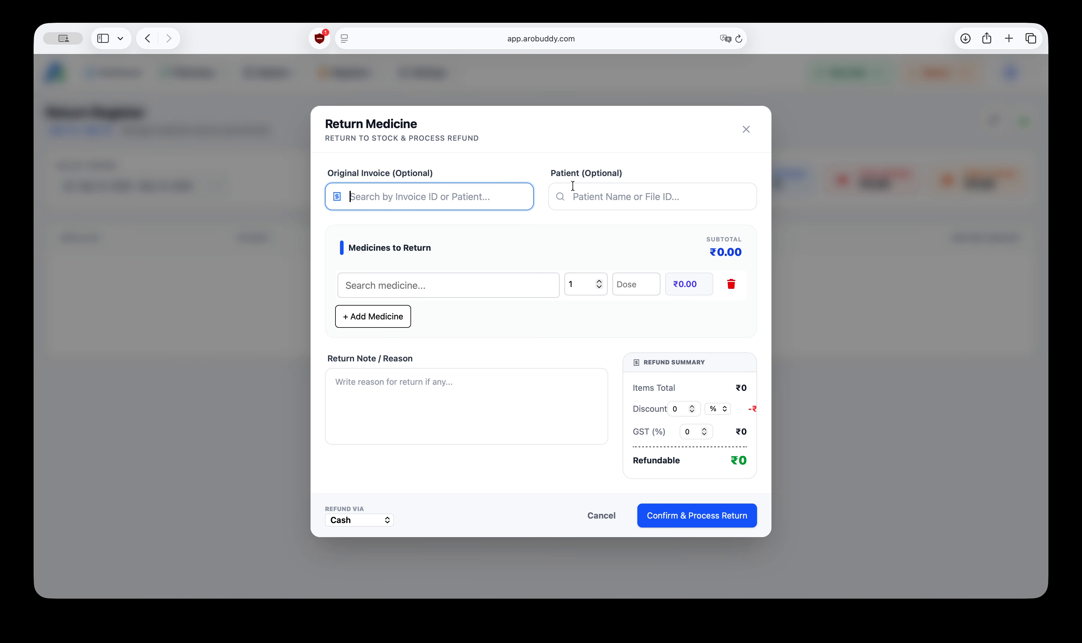
Step: Select patient Customer 1 and link original invoice DC9294 to the return
{"action": "left_click", "coordinate": [627, 198]}
{"action": "type", "text": "cu"}
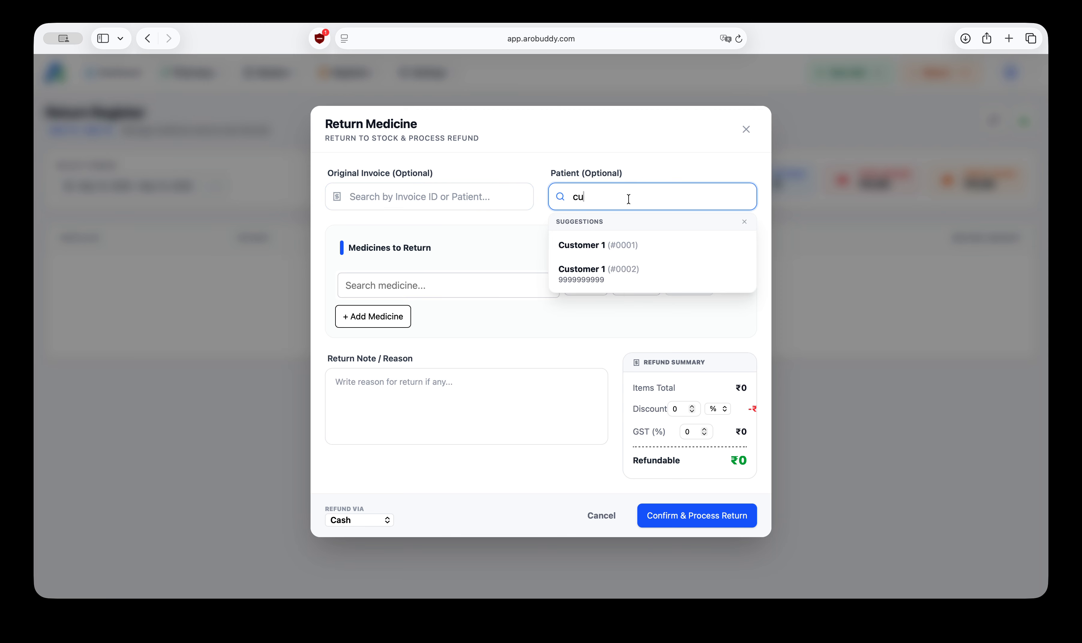
{"action": "left_click", "coordinate": [612, 282]}
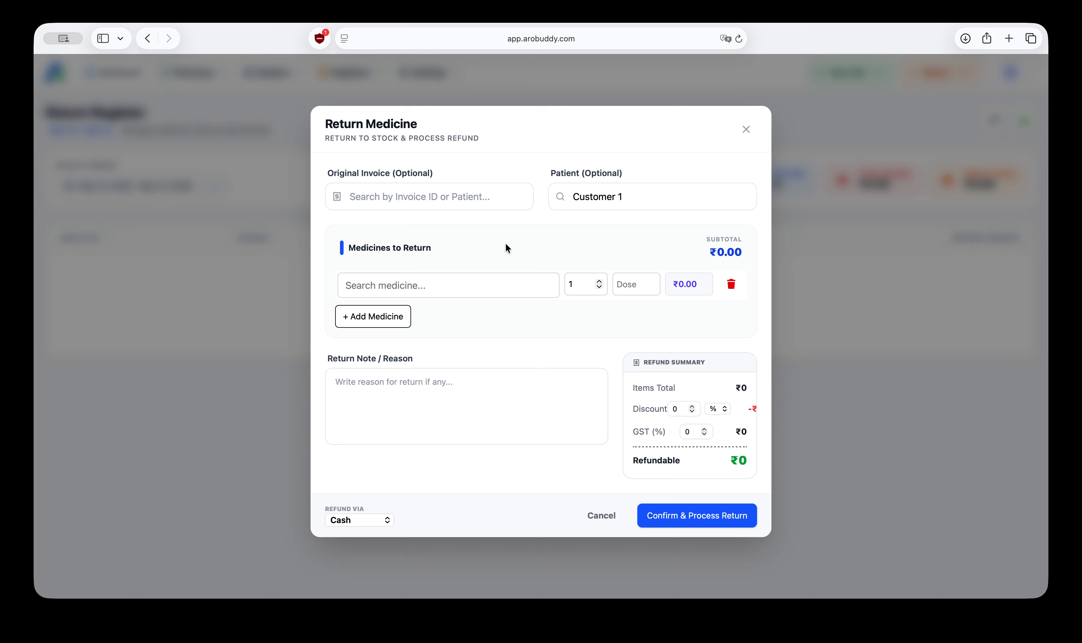
{"action": "left_click", "coordinate": [457, 283]}
{"action": "left_click", "coordinate": [423, 205]}
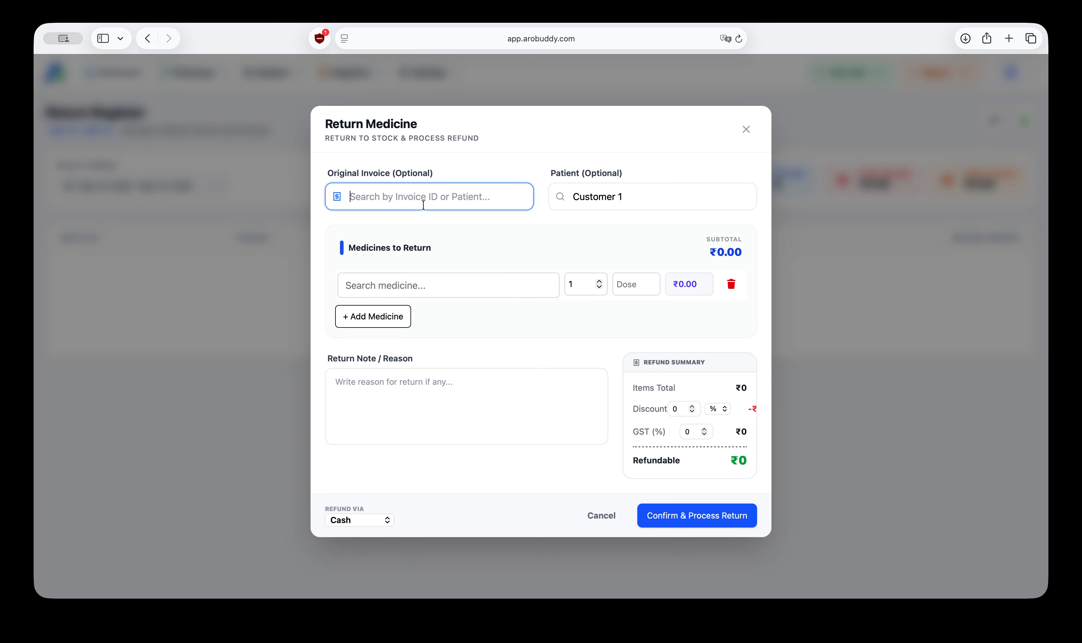
{"action": "type", "text": "cu"}
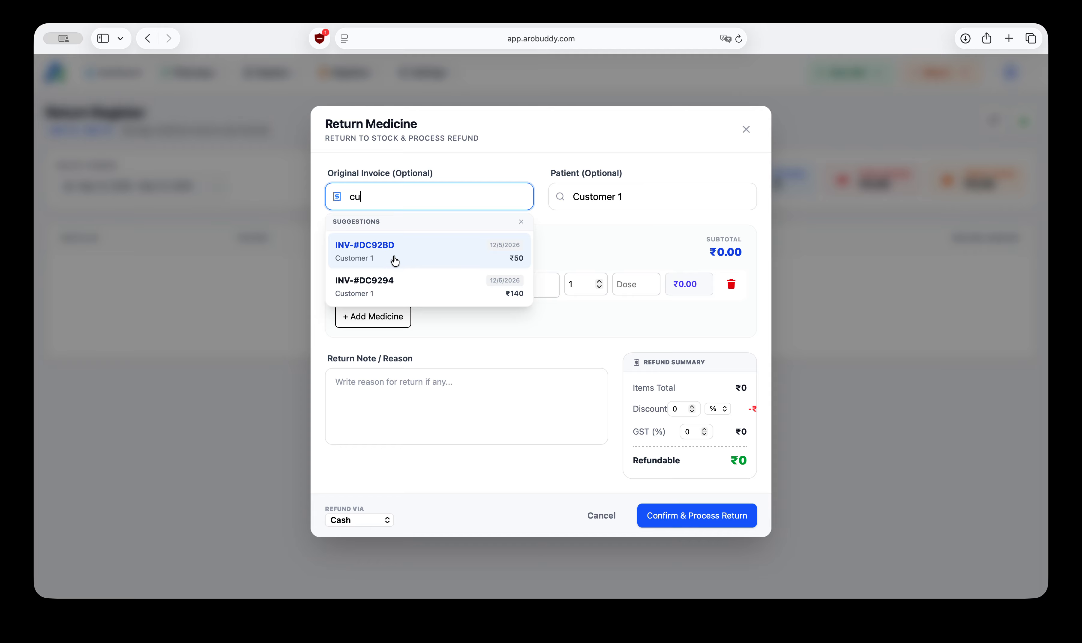
{"action": "left_click", "coordinate": [408, 289]}
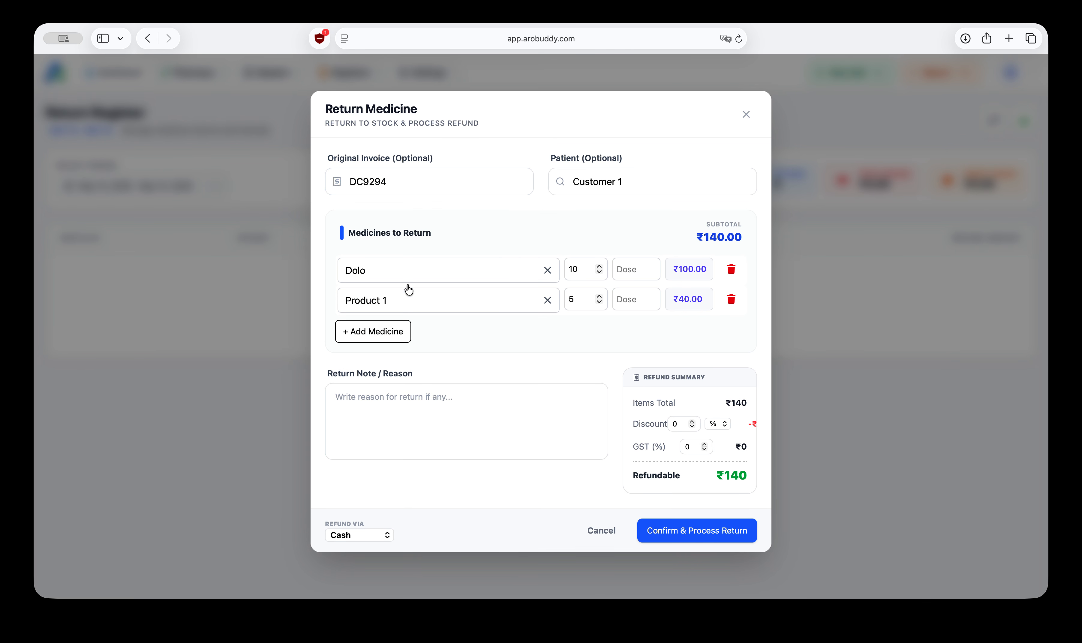
Step: Remove Product 1 from the returned medicines and set Dolo's return quantity to 5
{"action": "left_click", "coordinate": [367, 269]}
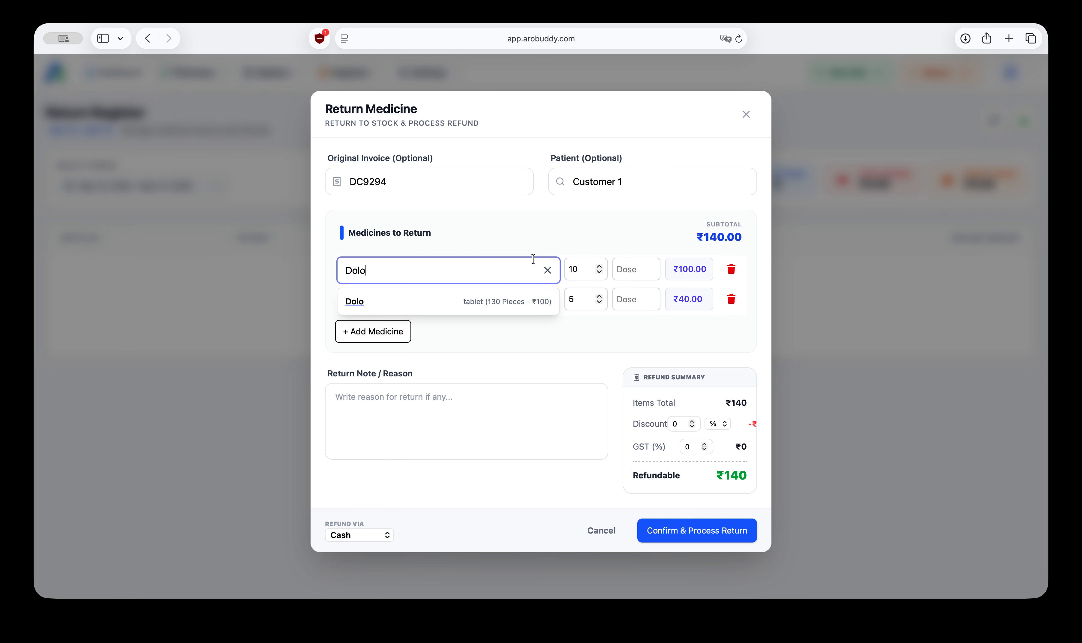
{"action": "left_click", "coordinate": [534, 240]}
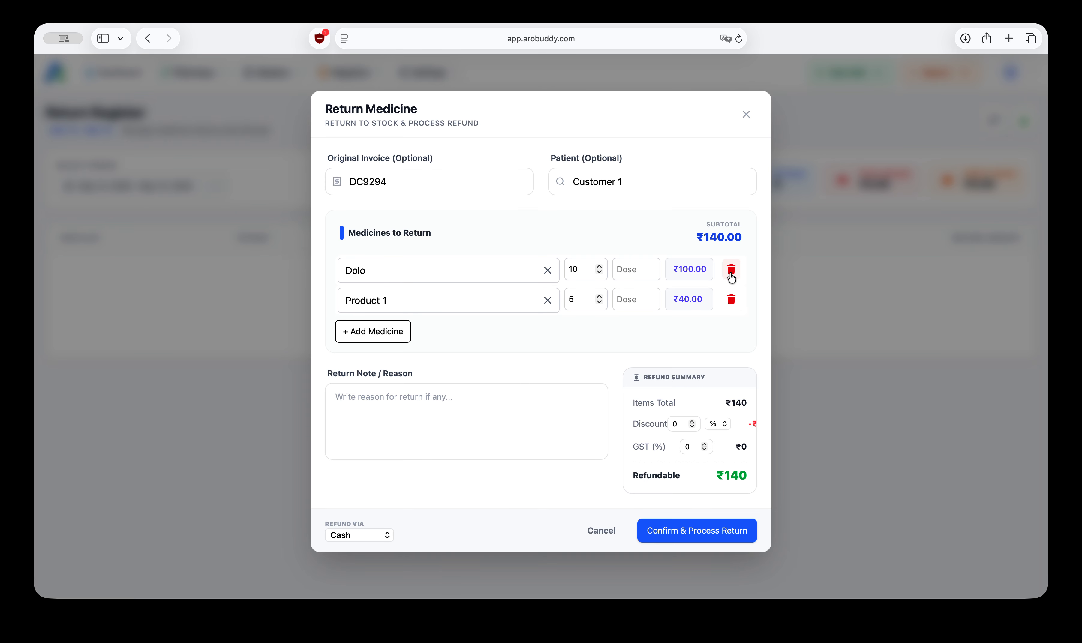
{"action": "left_click", "coordinate": [730, 300]}
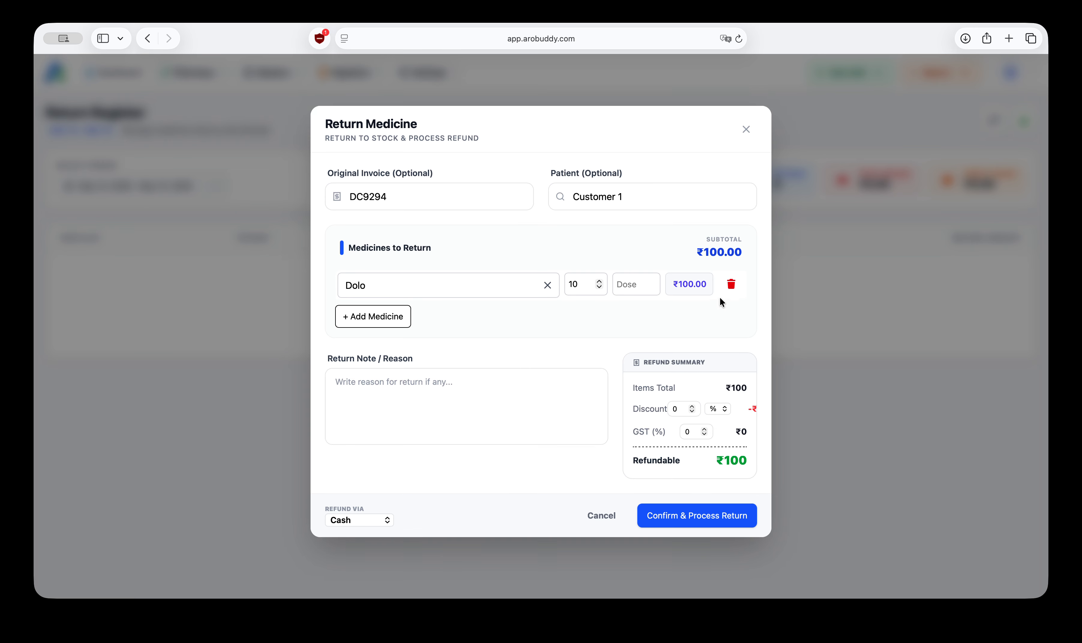
{"action": "left_click_drag", "start_coordinate": [585, 285], "coordinate": [555, 284]}
{"action": "type", "text": "5"}
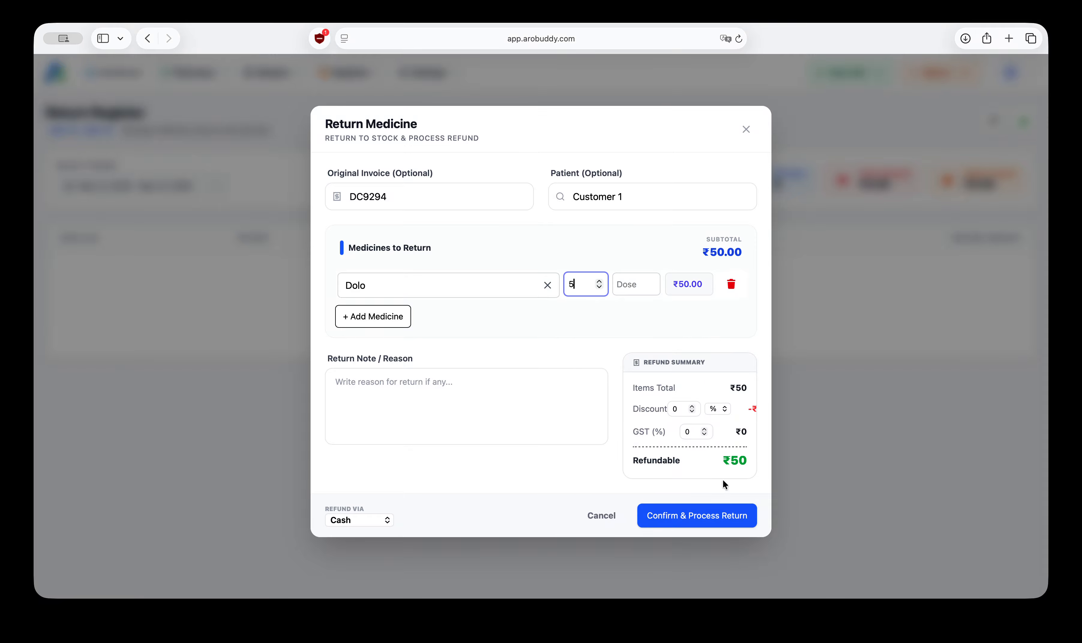
Step: Keep the refund method as Cash and confirm and process the return
{"action": "left_click", "coordinate": [359, 522]}
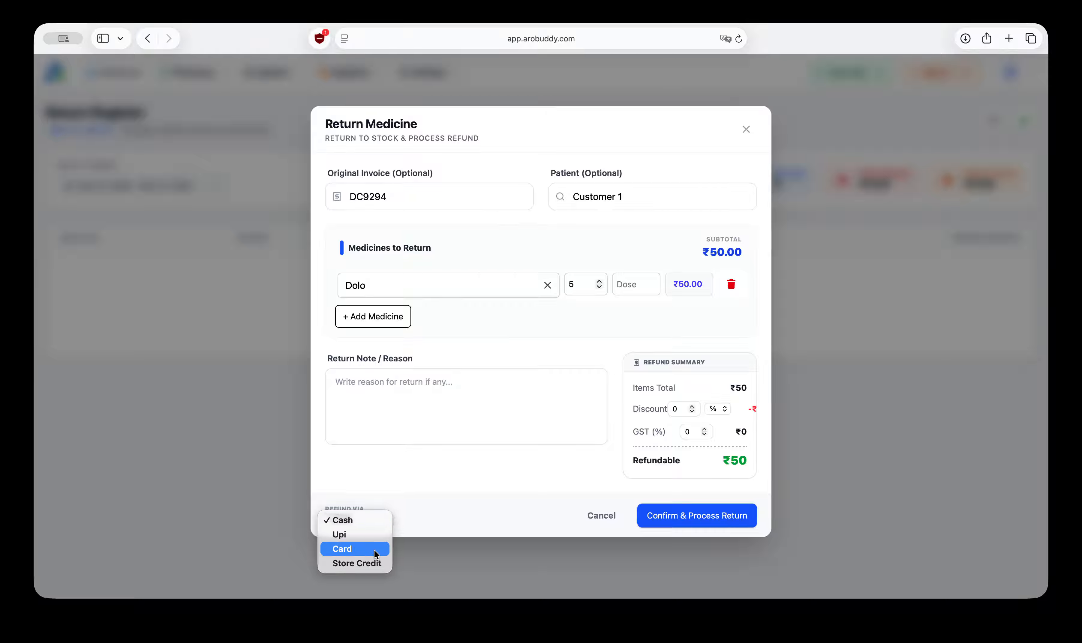
{"action": "left_click", "coordinate": [444, 504]}
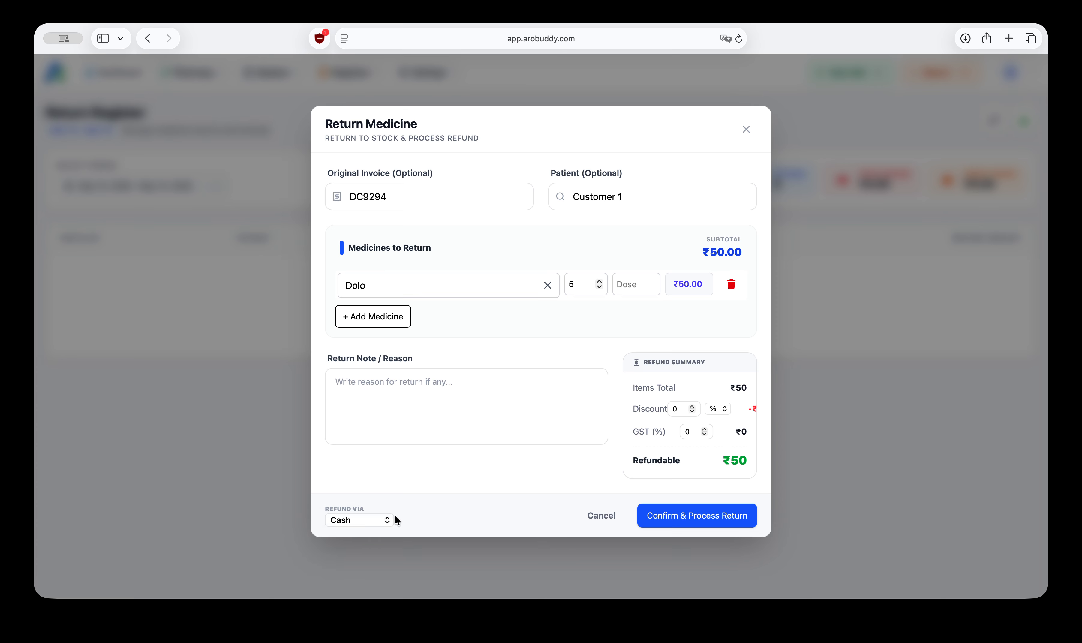
{"action": "left_click", "coordinate": [346, 521]}
{"action": "left_click", "coordinate": [350, 520]}
{"action": "left_click", "coordinate": [699, 518]}
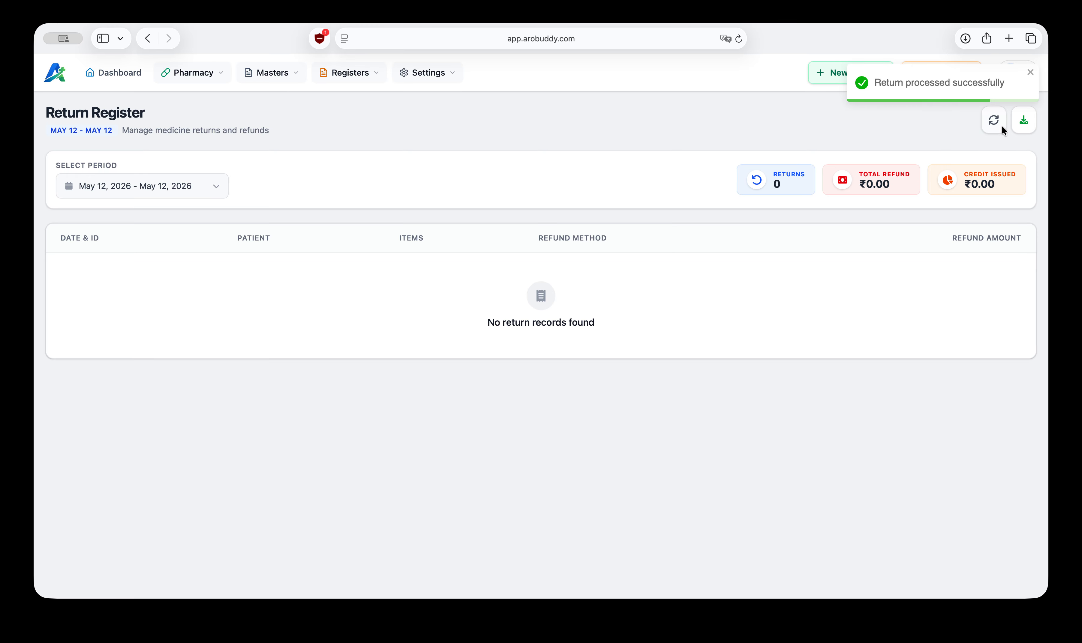
Step: Refresh the Return Register and view the new return's details
{"action": "left_click", "coordinate": [994, 121]}
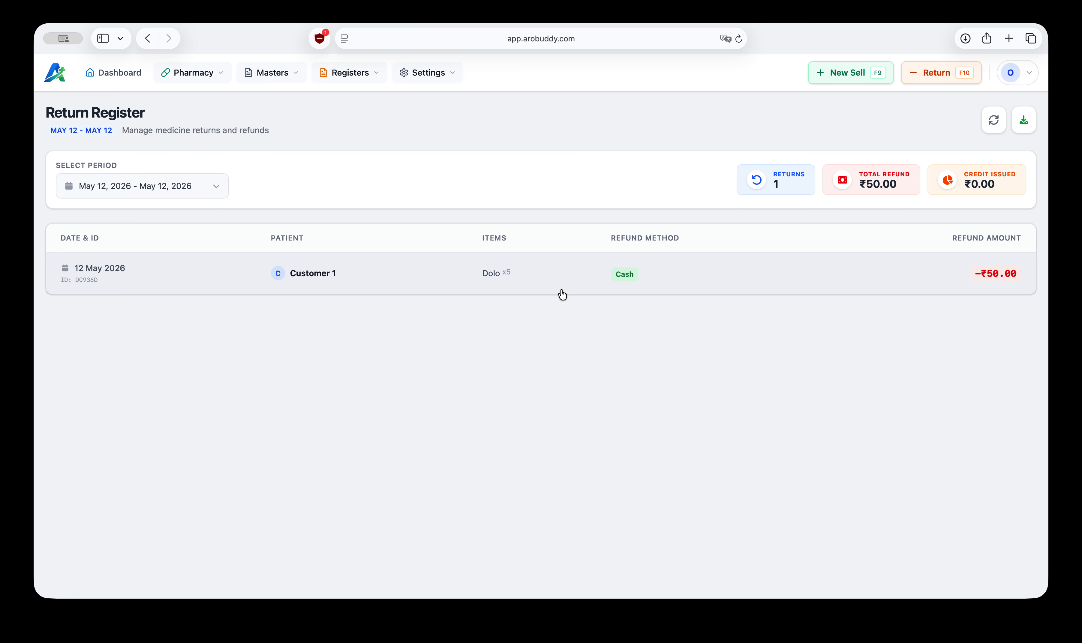
{"action": "left_click", "coordinate": [505, 278]}
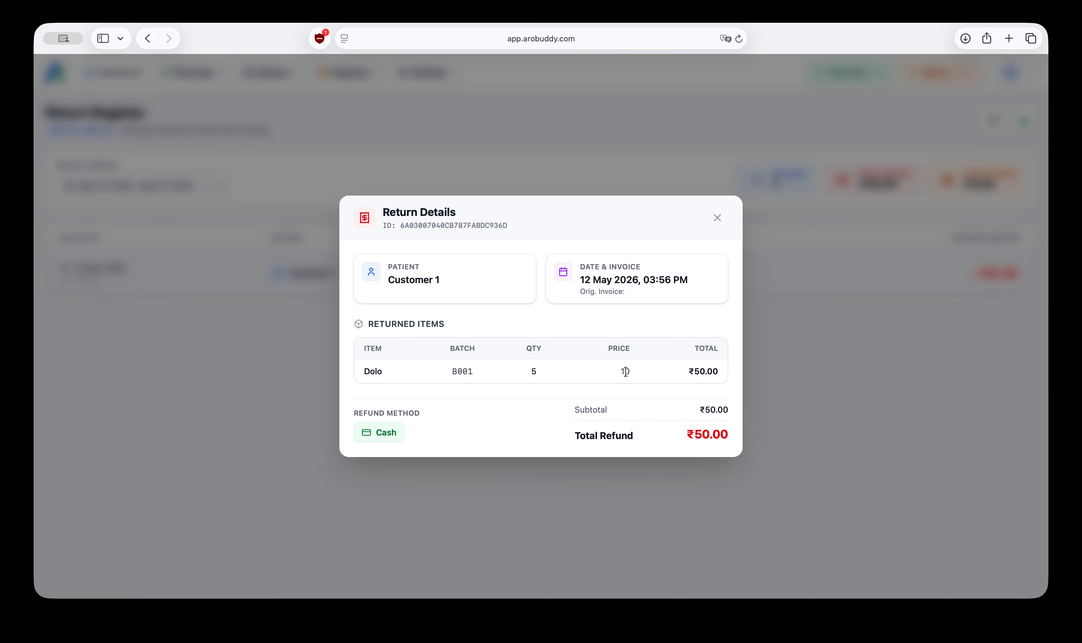
{"action": "left_click", "coordinate": [718, 218]}
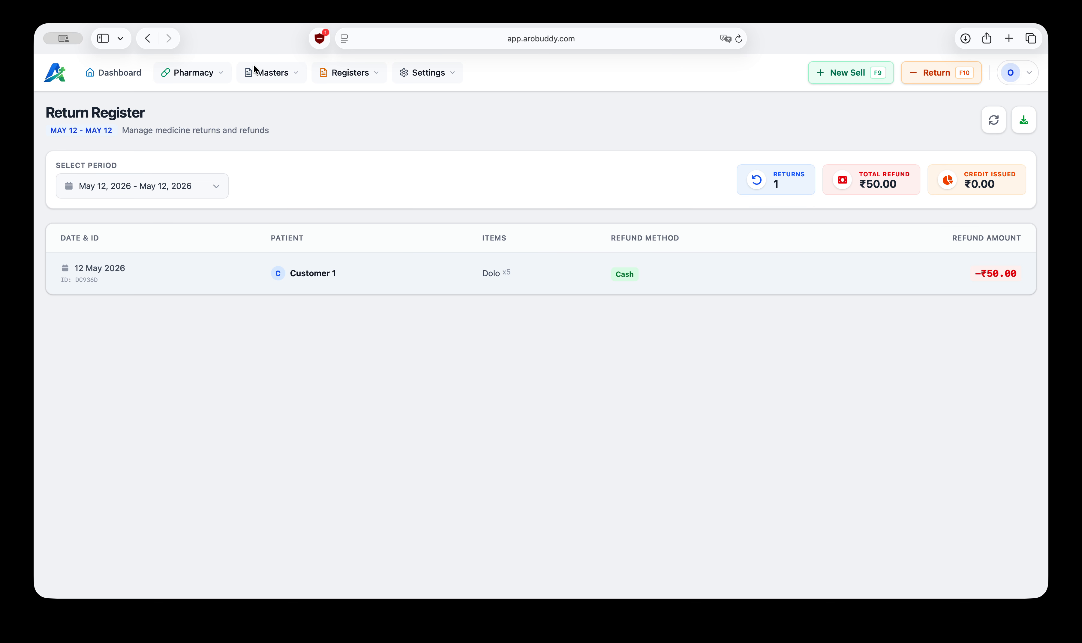
Step: Open the pharmacy Stock page to check Dolo's stock
{"action": "left_click", "coordinate": [214, 72]}
{"action": "left_click", "coordinate": [214, 112]}
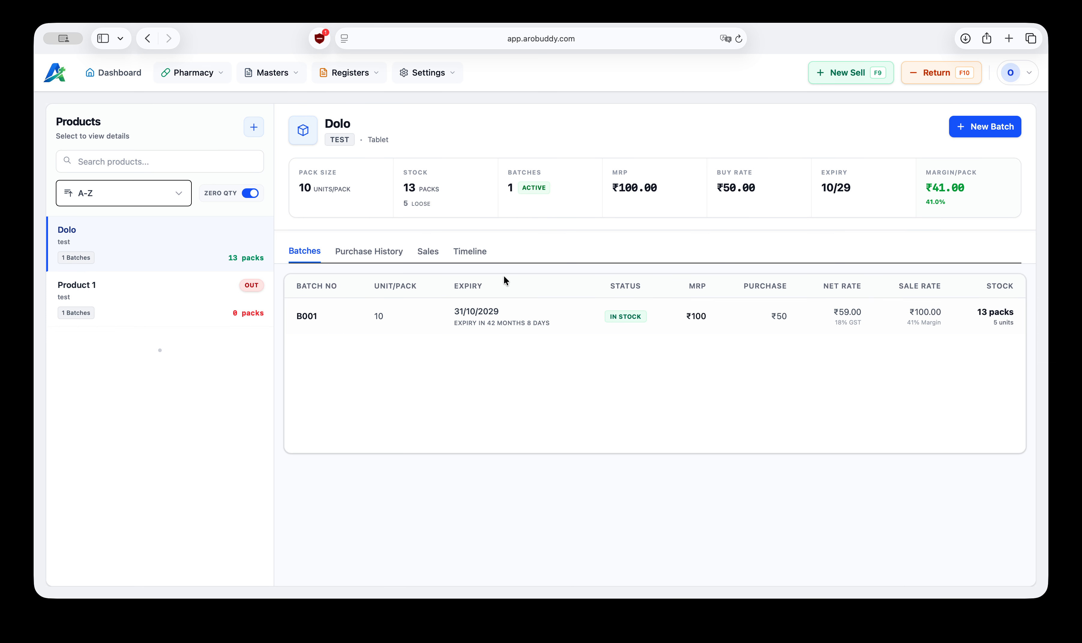
Step: Review Dolo's transaction timeline and then return to its batch list
{"action": "left_click", "coordinate": [463, 256]}
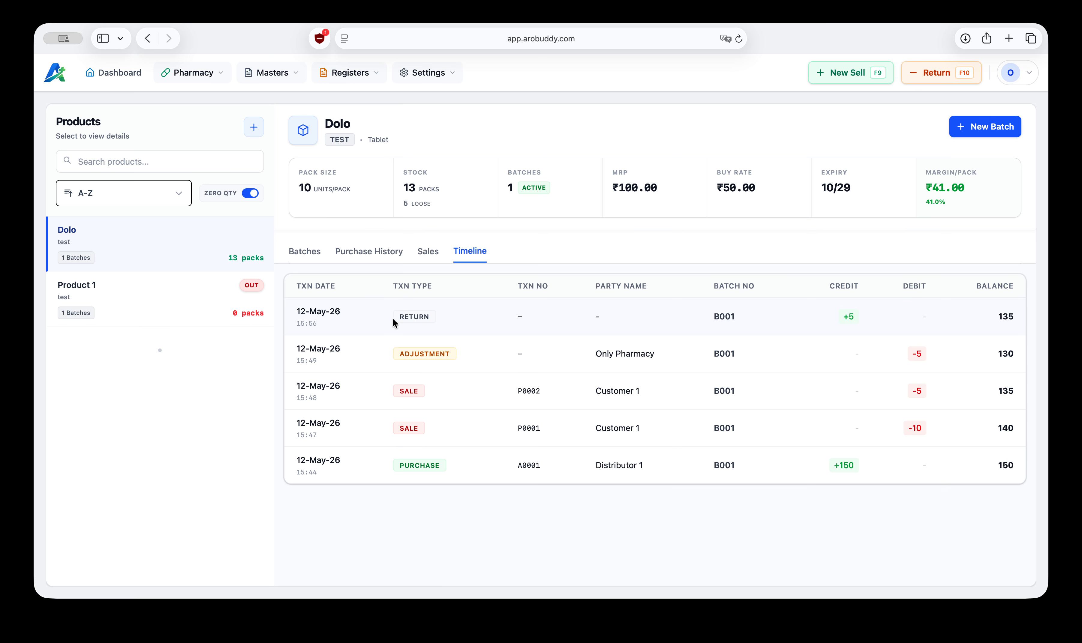
{"action": "left_click_drag", "start_coordinate": [398, 316], "coordinate": [424, 315]}
{"action": "left_click_drag", "start_coordinate": [842, 316], "coordinate": [851, 316]}
{"action": "double_click", "coordinate": [1004, 315]}
{"action": "left_click", "coordinate": [310, 249]}
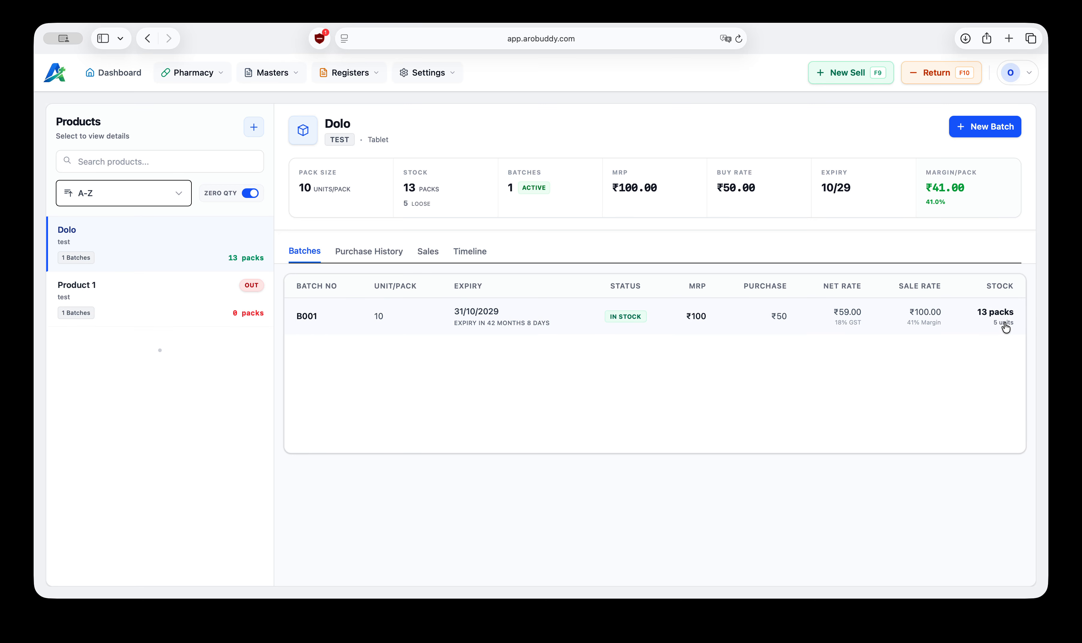
Step: Open the Return Register and set its period to This Month
{"action": "left_click", "coordinate": [350, 72]}
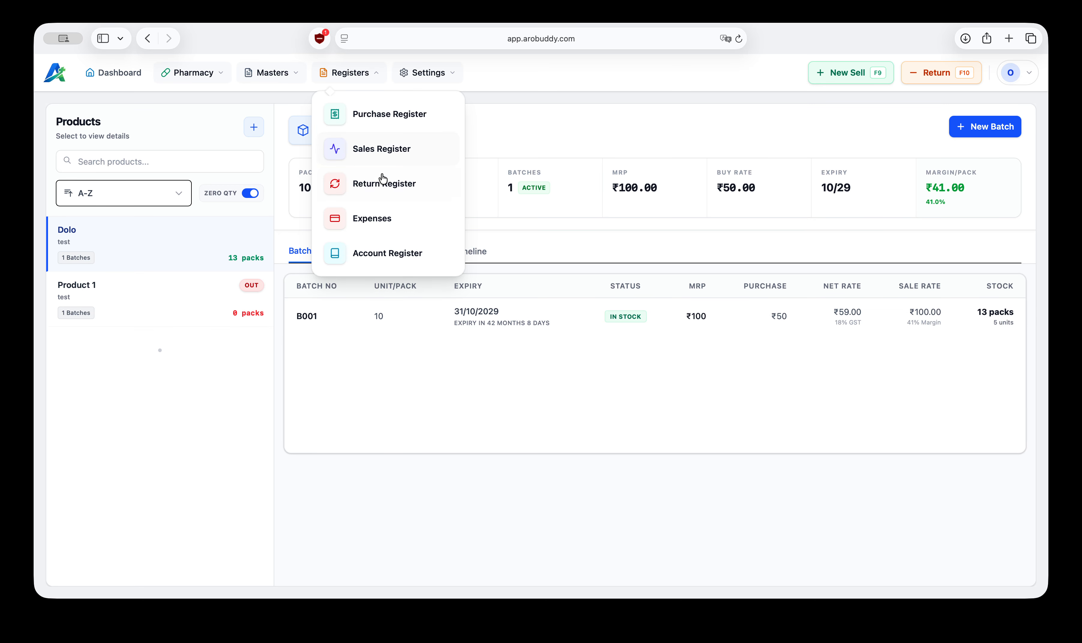
{"action": "left_click", "coordinate": [379, 190]}
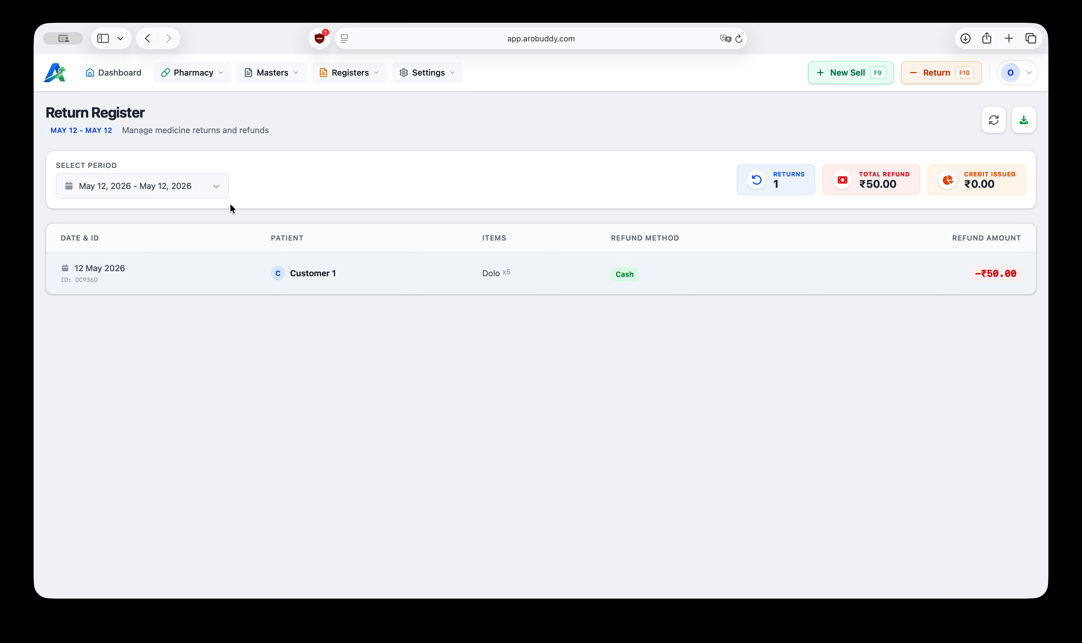
{"action": "left_click", "coordinate": [214, 183]}
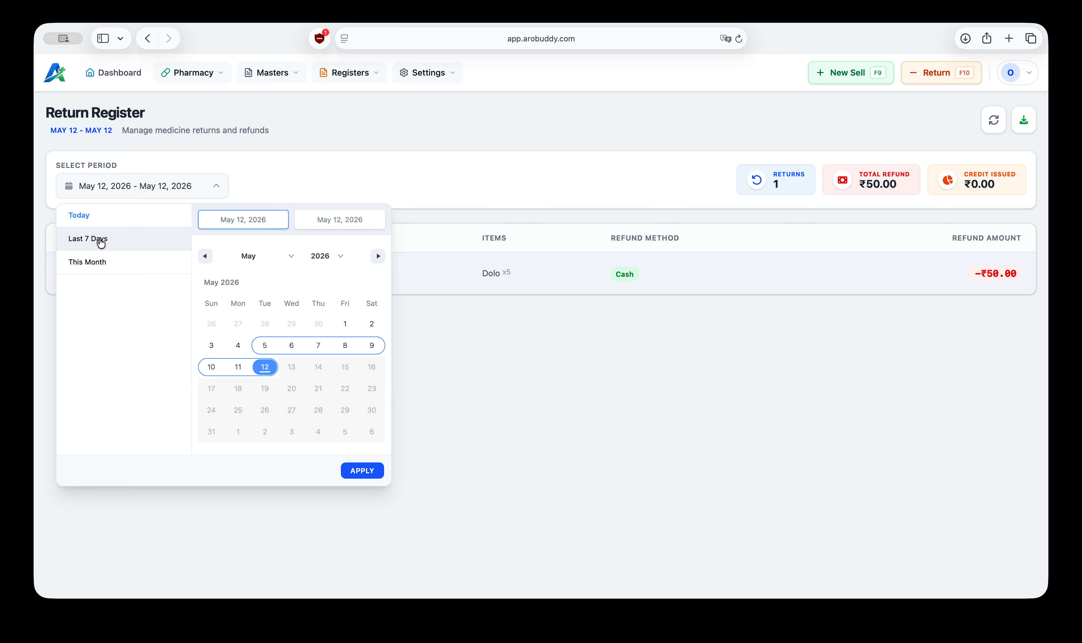
{"action": "left_click", "coordinate": [104, 265]}
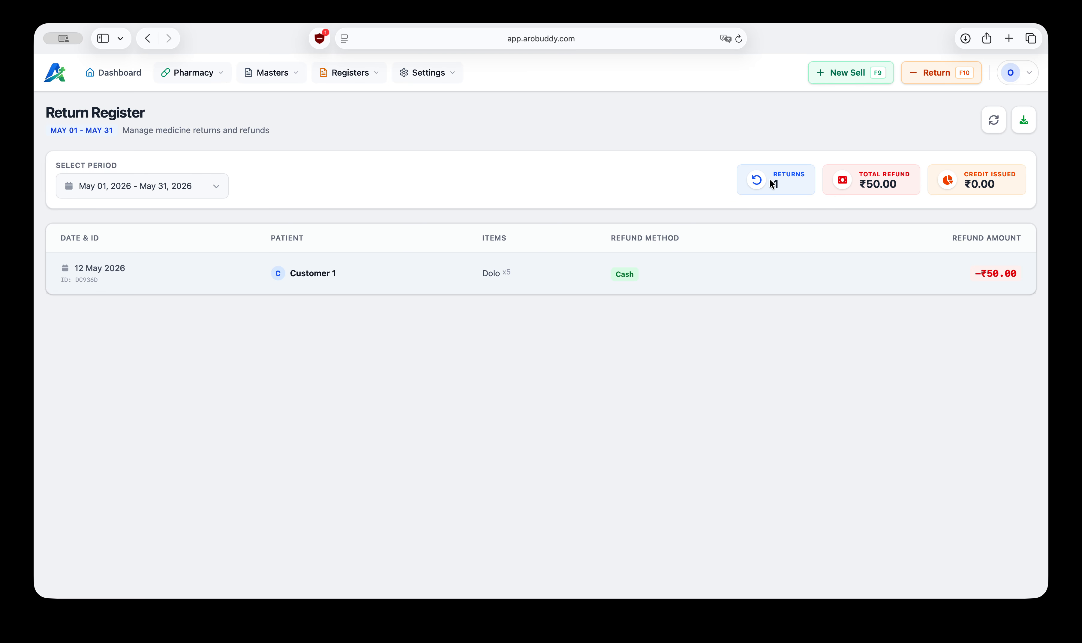
{"action": "left_click_drag", "start_coordinate": [783, 186], "coordinate": [776, 169]}
{"action": "left_click", "coordinate": [842, 182]}
Step: Open Expenses and start a new expense dated 11/05/2026
{"action": "left_click", "coordinate": [350, 74]}
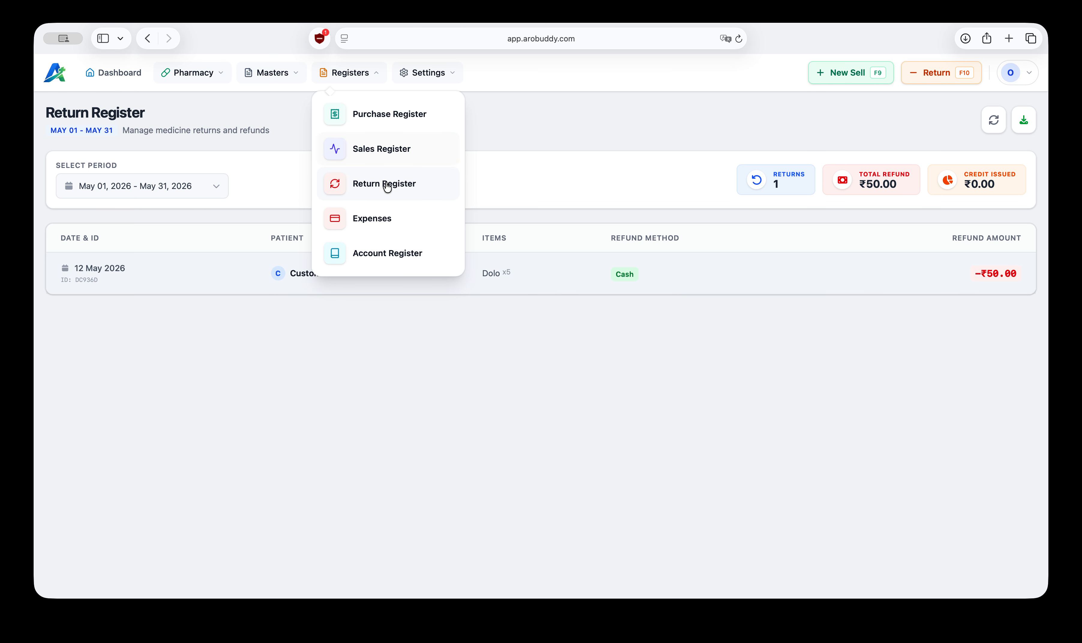
{"action": "left_click", "coordinate": [371, 220]}
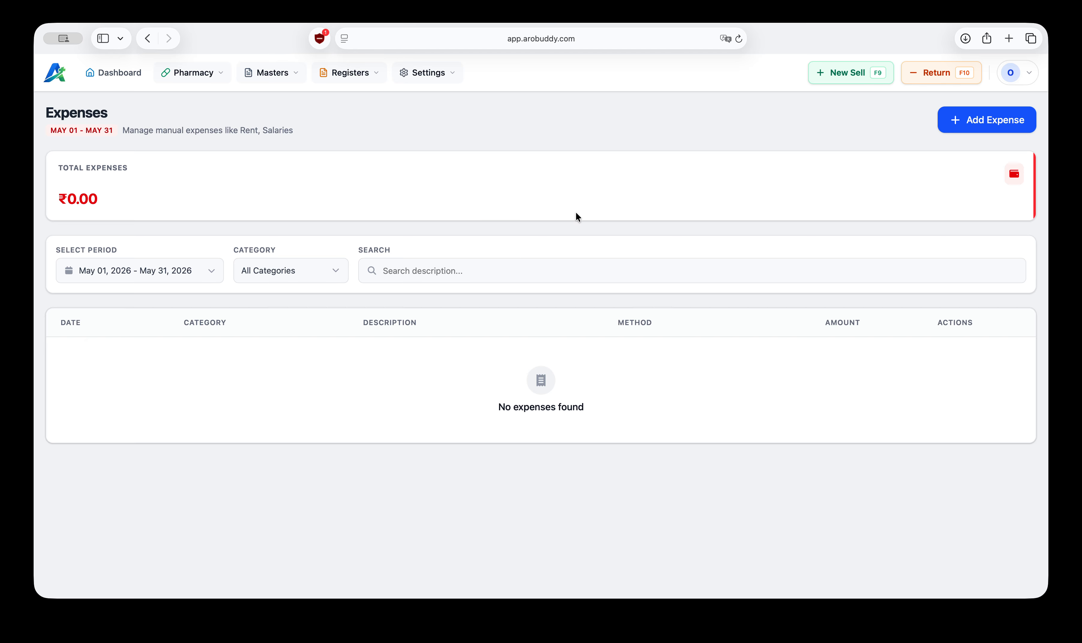
{"action": "left_click", "coordinate": [989, 123]}
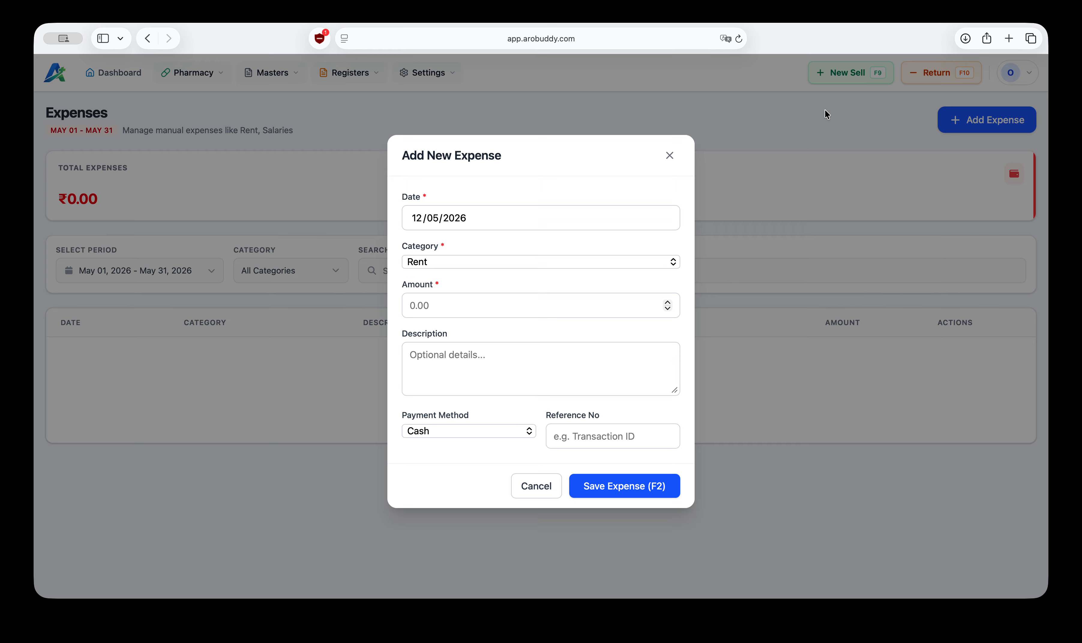
{"action": "left_click", "coordinate": [486, 218]}
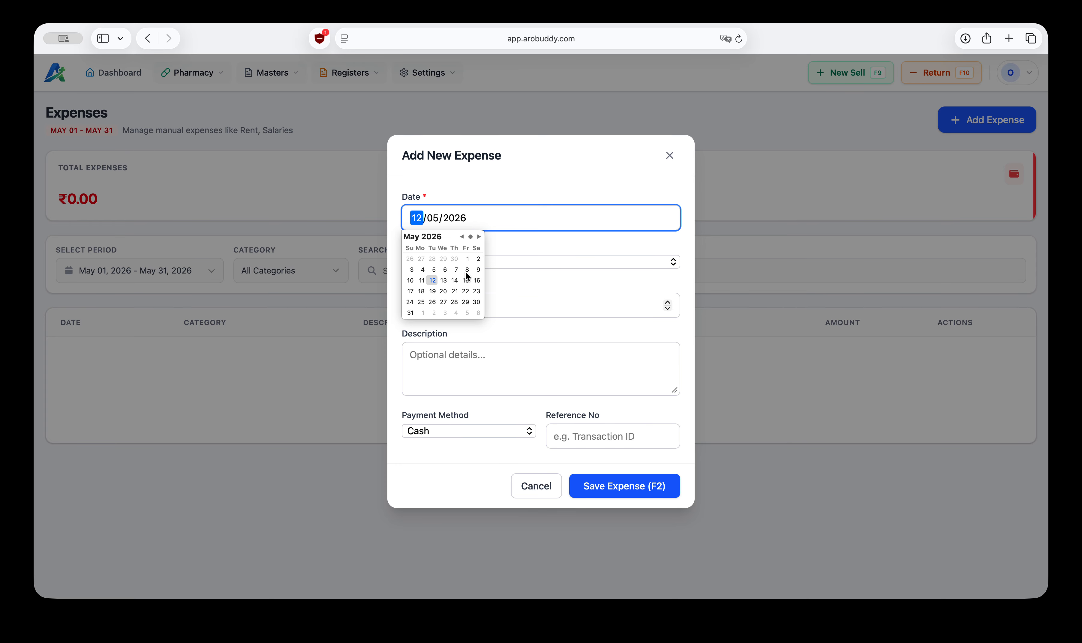
{"action": "left_click", "coordinate": [421, 281]}
Step: Set the expense category to Food & Refreshments, amount 500, description Staff Food, and save it
{"action": "left_click", "coordinate": [486, 256]}
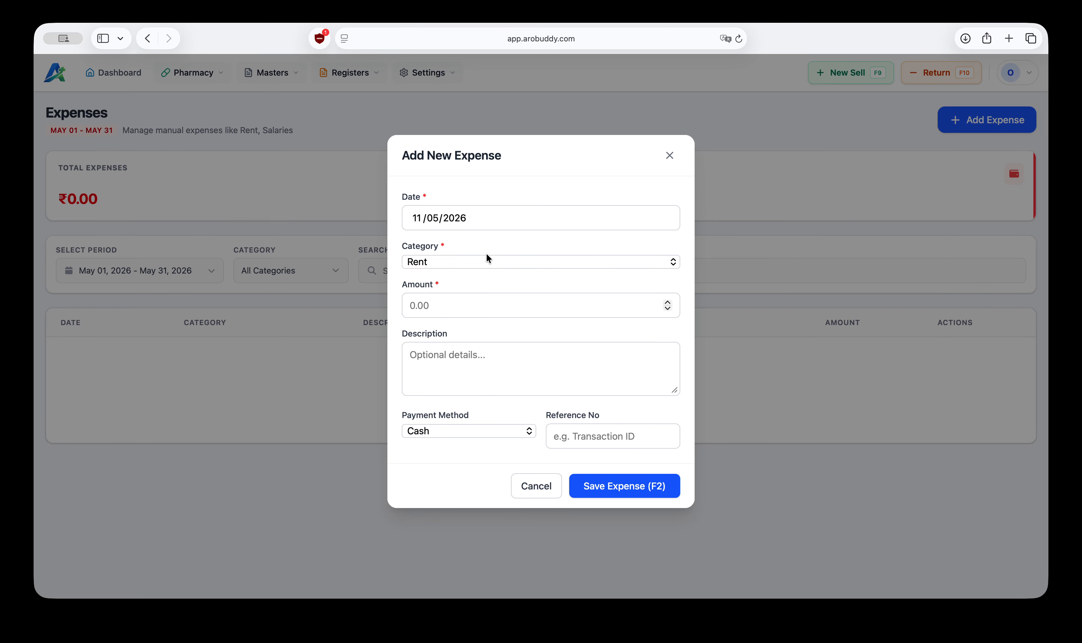
{"action": "left_click", "coordinate": [465, 267]}
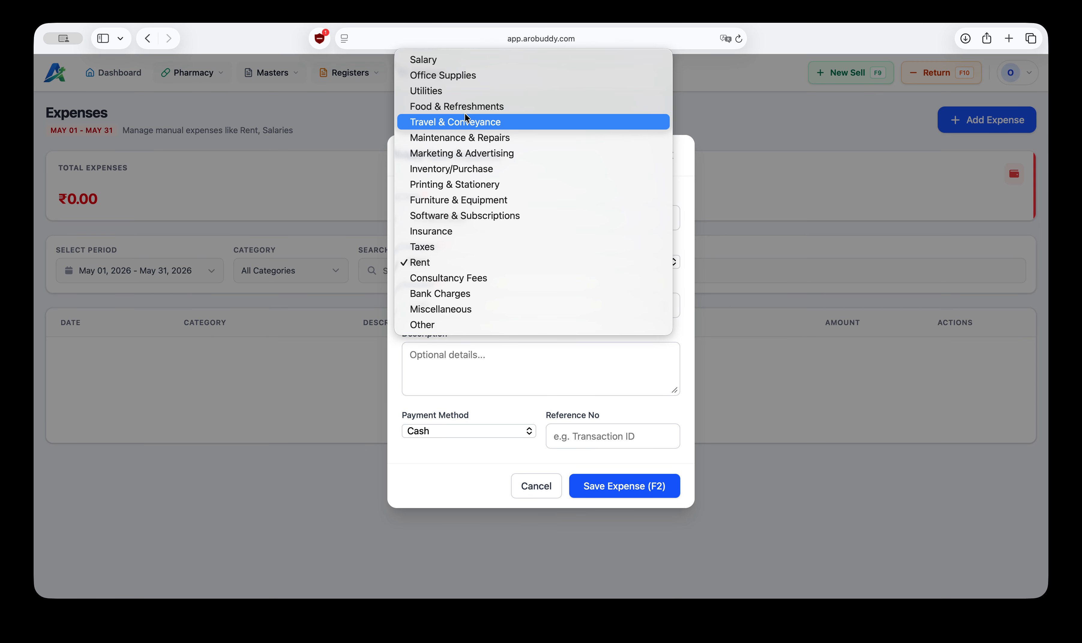
{"action": "left_click", "coordinate": [443, 108]}
{"action": "left_click", "coordinate": [445, 306]}
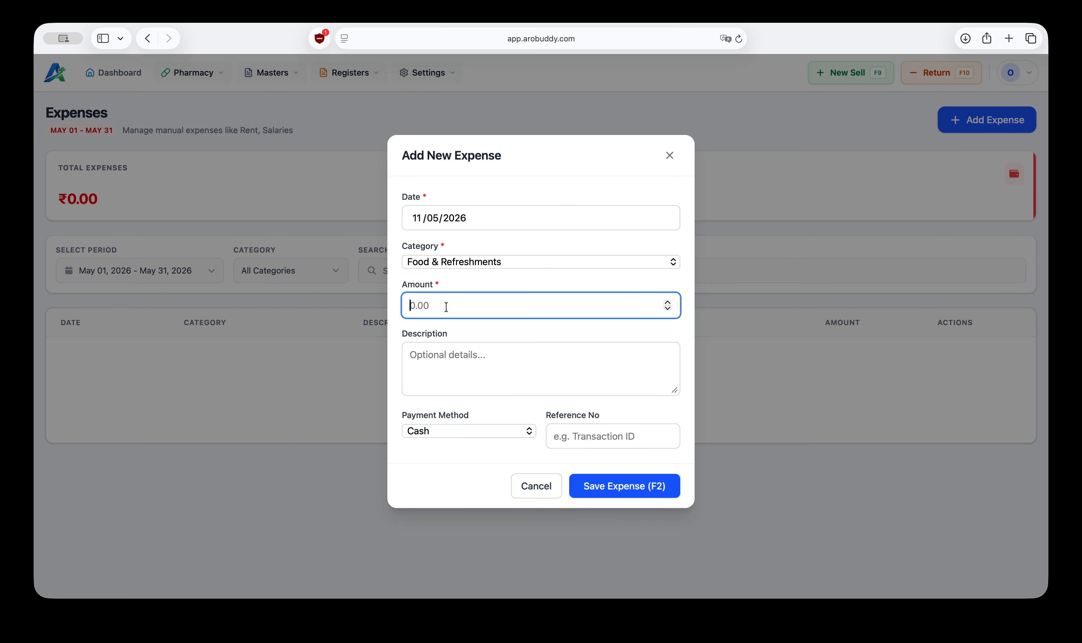
{"action": "type", "text": "500"}
{"action": "left_click", "coordinate": [481, 355]}
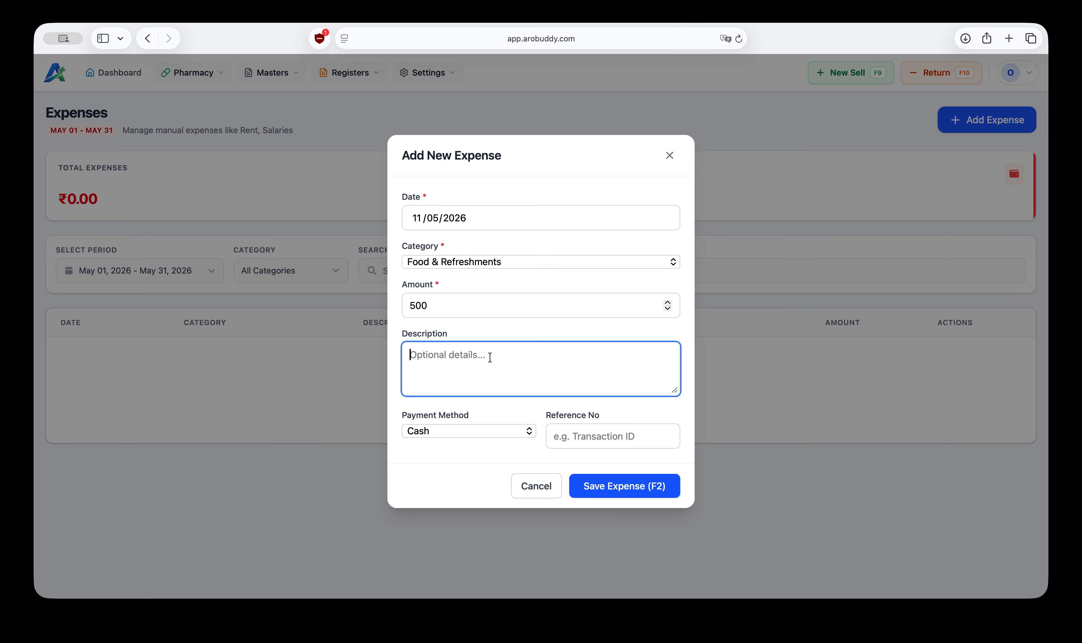
{"action": "type", "text": "Staff Food"}
{"action": "left_click", "coordinate": [619, 487]}
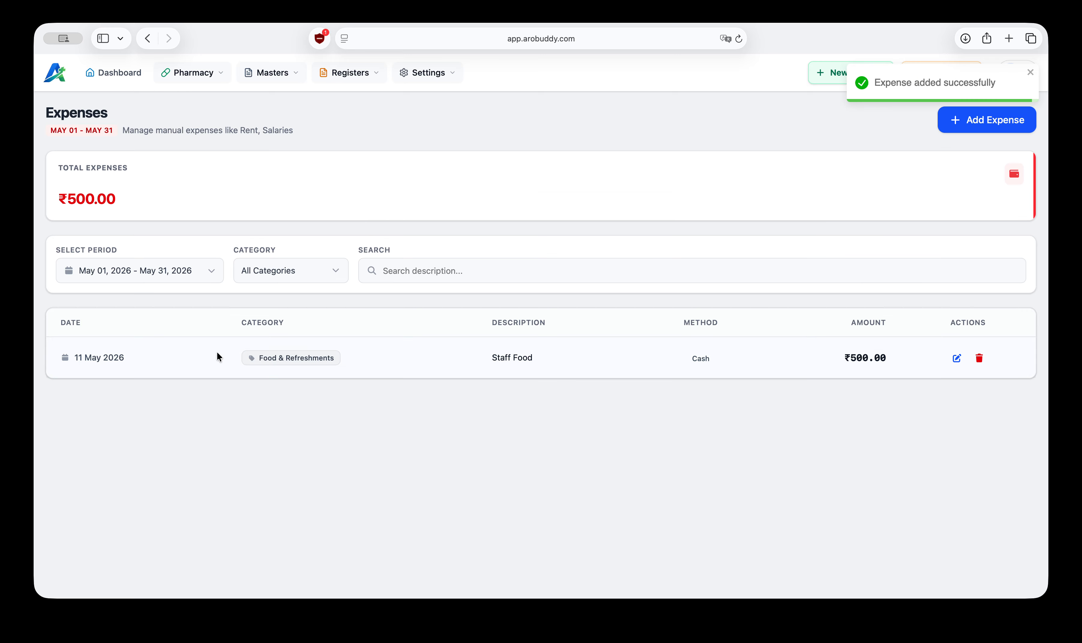
Step: Start another expense with category Printing & Stationery and an amount of 100
{"action": "left_click_drag", "start_coordinate": [132, 202], "coordinate": [174, 198]}
{"action": "left_click", "coordinate": [976, 124]}
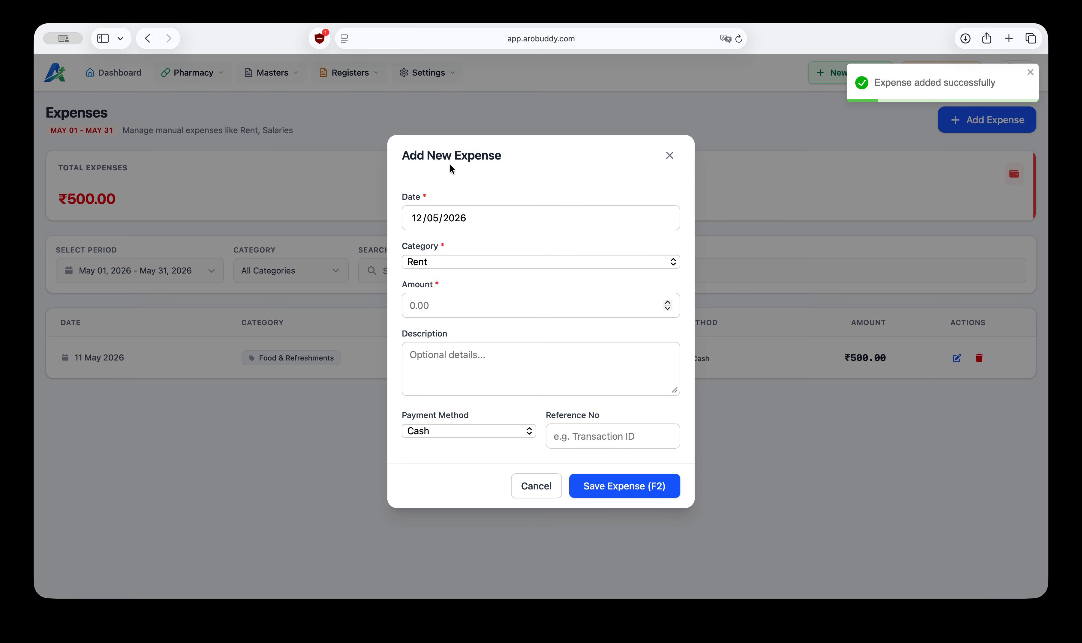
{"action": "left_click", "coordinate": [494, 219]}
{"action": "left_click", "coordinate": [523, 259]}
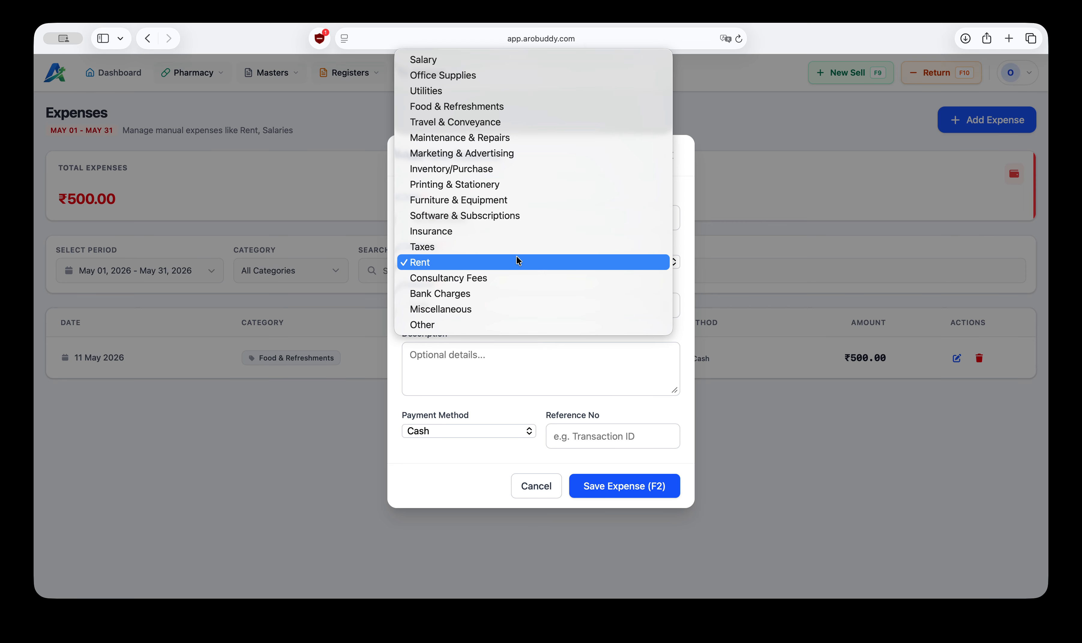
{"action": "left_click", "coordinate": [517, 258]}
{"action": "left_click", "coordinate": [450, 304]}
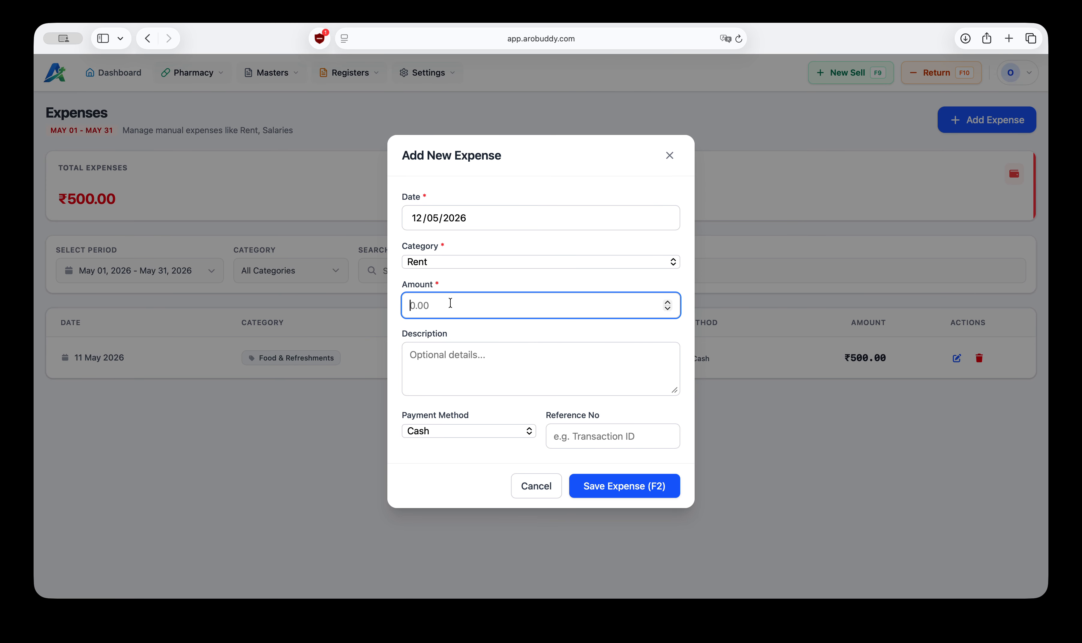
{"action": "type", "text": "10000"}
{"action": "key", "text": "BackSpace"}
{"action": "key", "text": "BackSpace"}
{"action": "key", "text": "BackSpace"}
{"action": "key", "text": "BackSpace"}
{"action": "key", "text": "BackSpace"}
{"action": "left_click", "coordinate": [438, 263]}
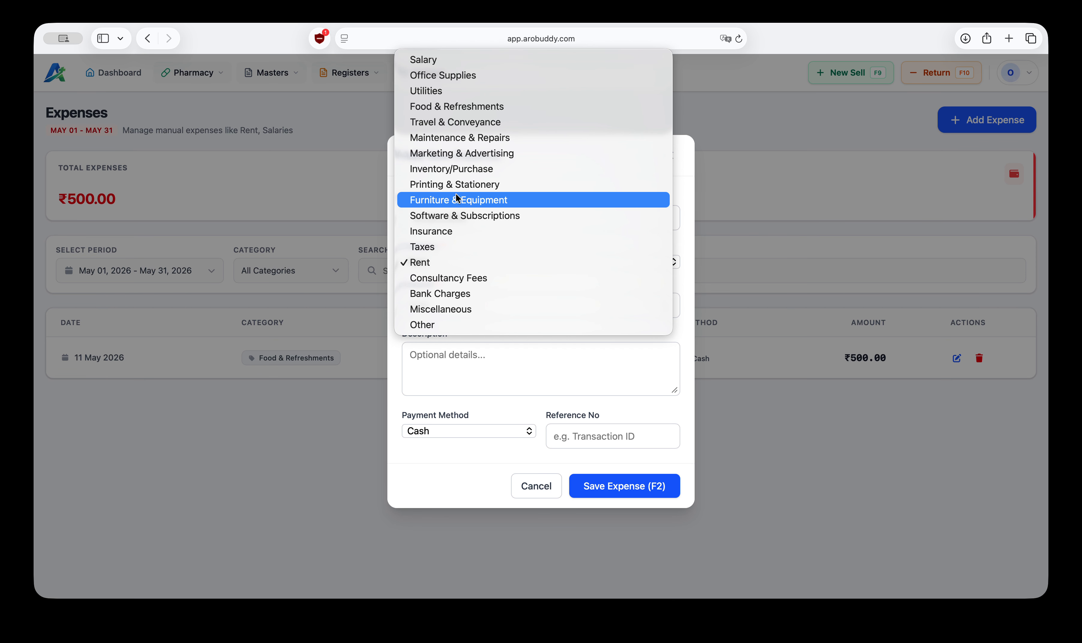
{"action": "left_click", "coordinate": [447, 184]}
{"action": "left_click", "coordinate": [441, 303]}
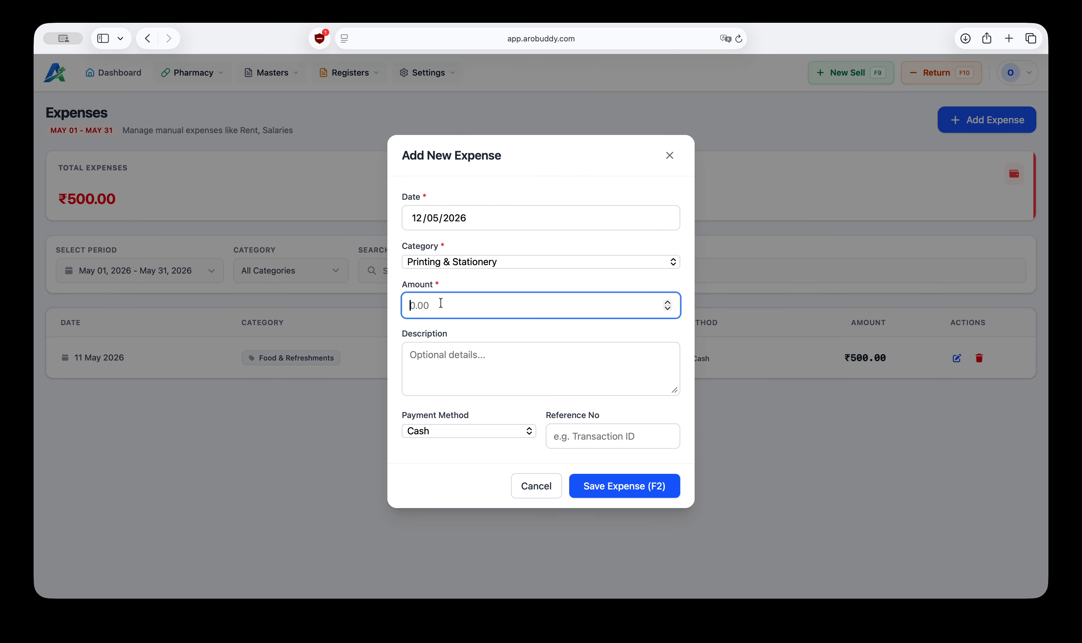
{"action": "type", "text": "100"}
Step: Describe the expense as Pens, set the payment method to Upi, and save it
{"action": "left_click", "coordinate": [488, 352]}
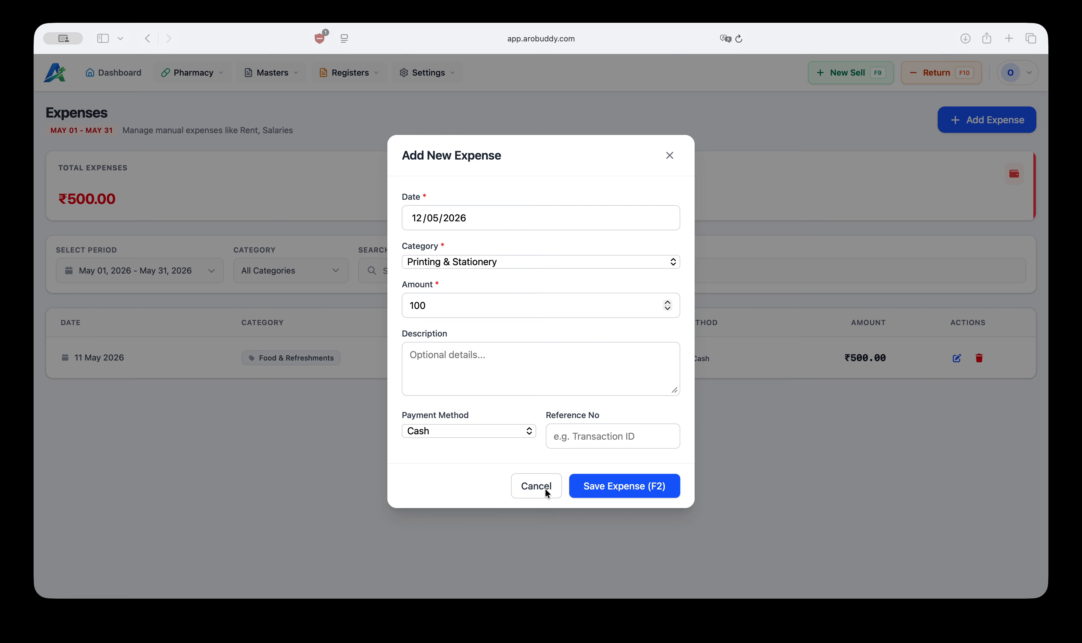
{"action": "left_click", "coordinate": [462, 355]}
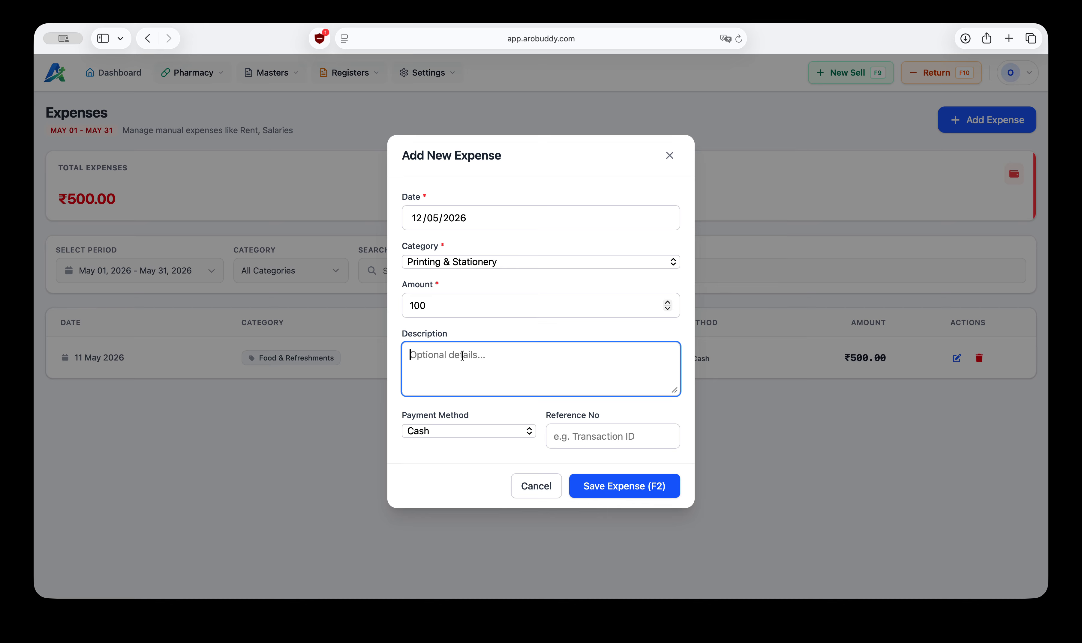
{"action": "key", "text": "super+Tab"}
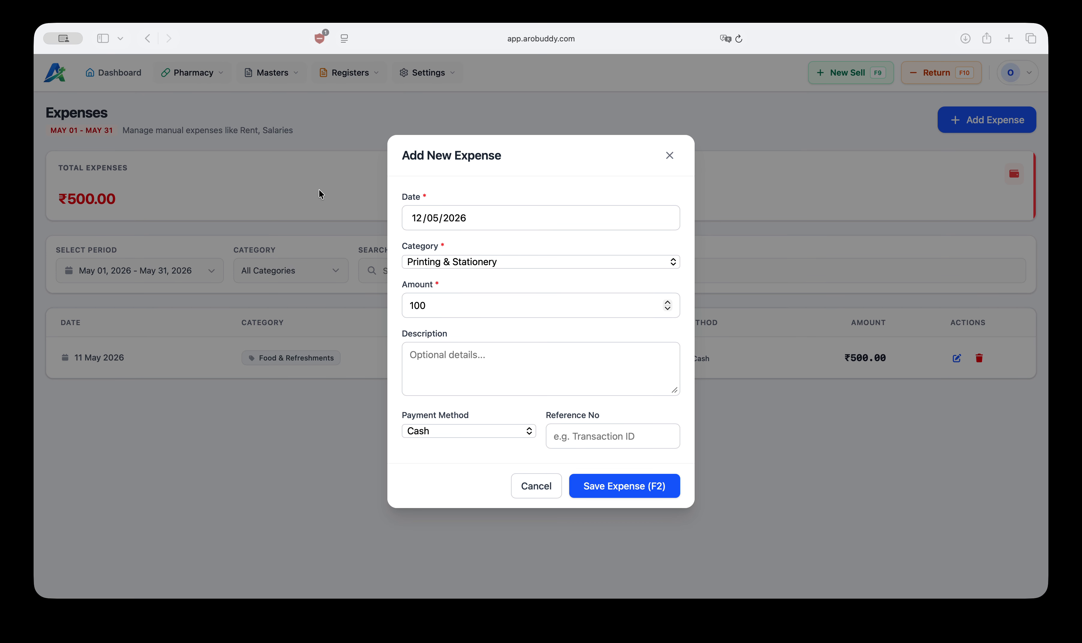
{"action": "left_click", "coordinate": [847, 140]}
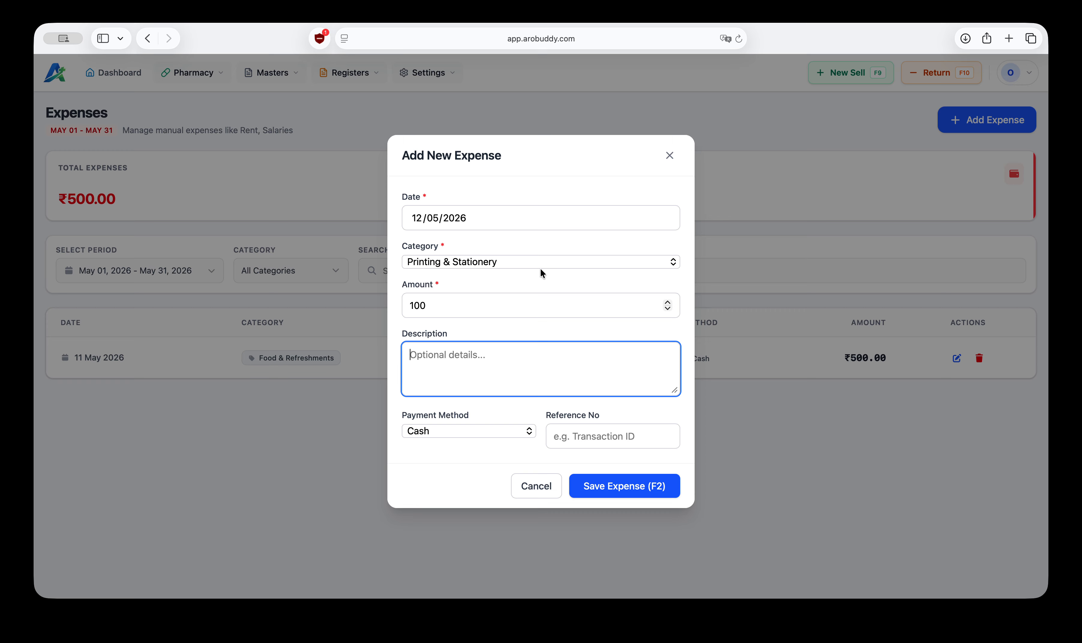
{"action": "type", "text": "Pens"}
{"action": "left_click", "coordinate": [457, 435]}
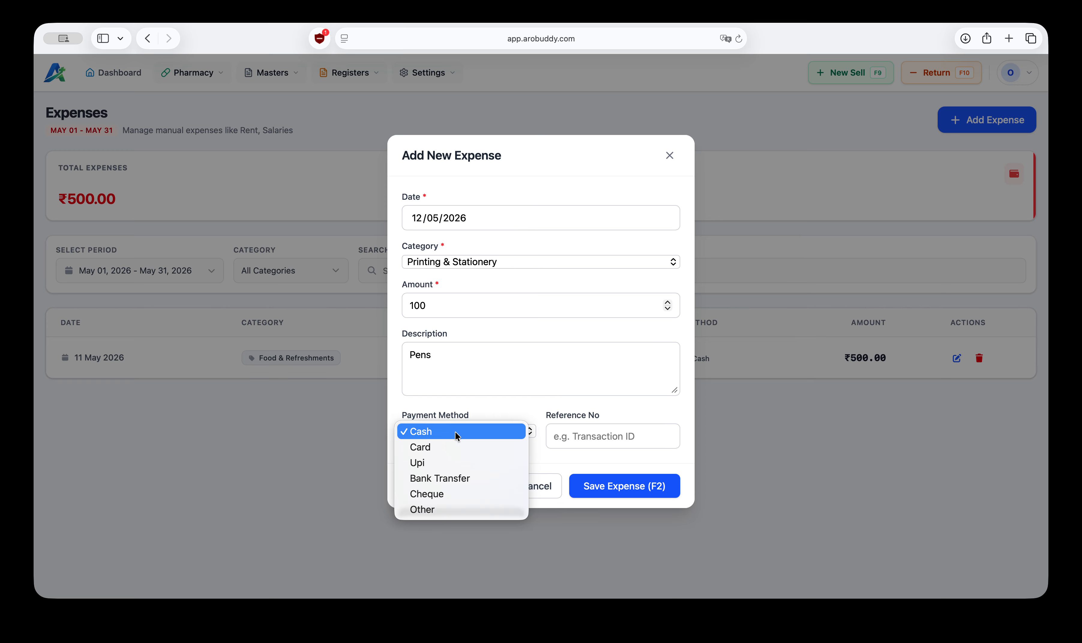
{"action": "left_click", "coordinate": [439, 461]}
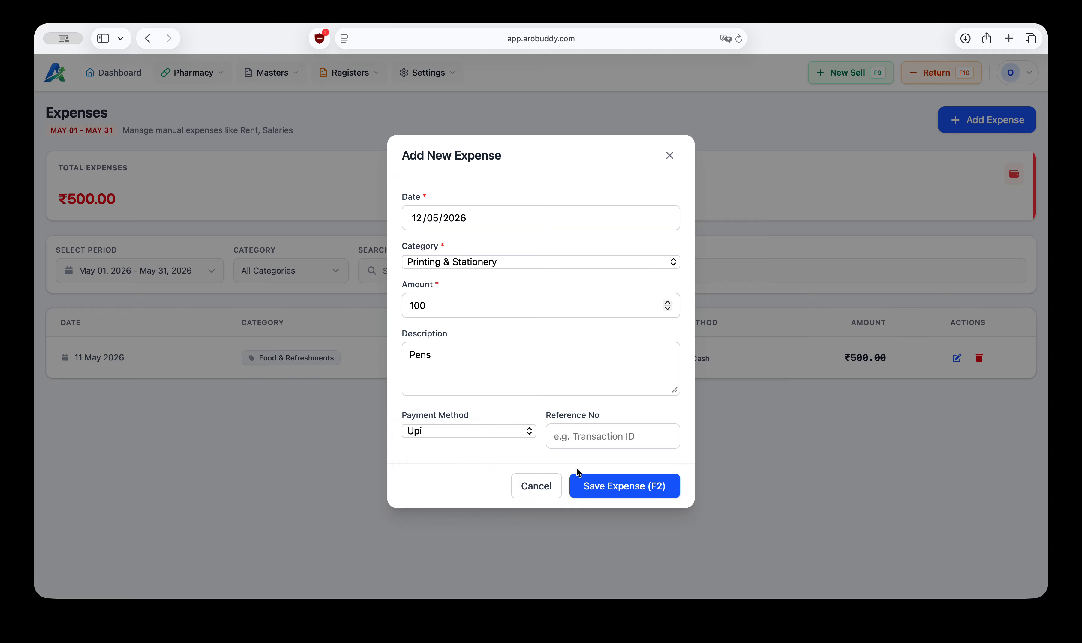
{"action": "left_click", "coordinate": [622, 487]}
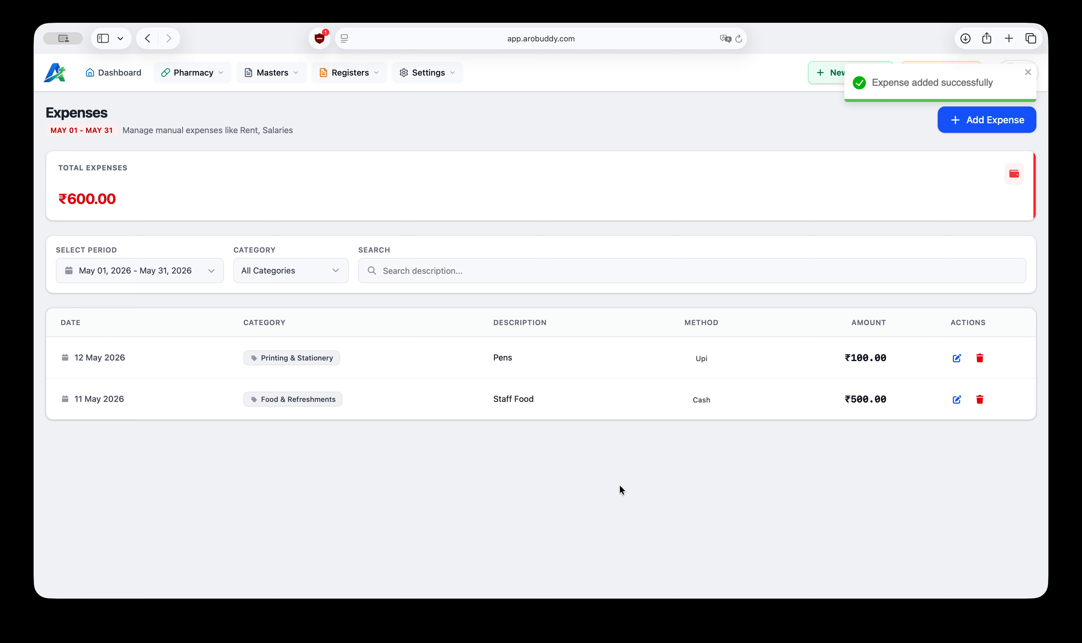
{"action": "left_click", "coordinate": [1030, 73]}
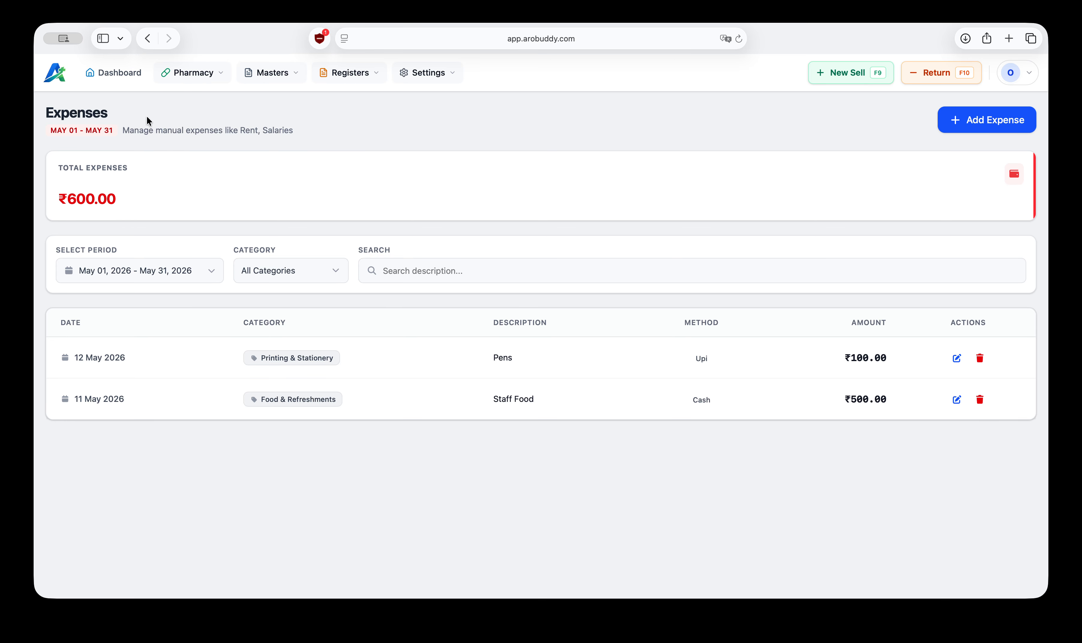
Step: Open the Account Register and review today's income, expense and transaction entries
{"action": "left_click", "coordinate": [351, 73]}
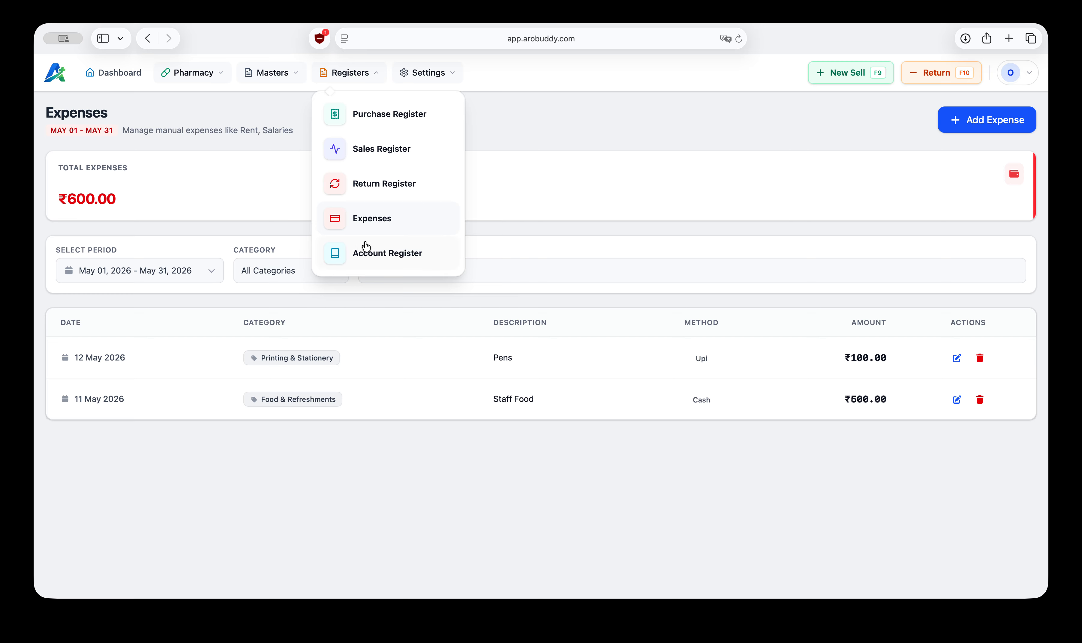
{"action": "left_click", "coordinate": [391, 260]}
{"action": "scroll", "coordinate": [265, 316], "scroll_direction": "down", "scroll_amount": 3}
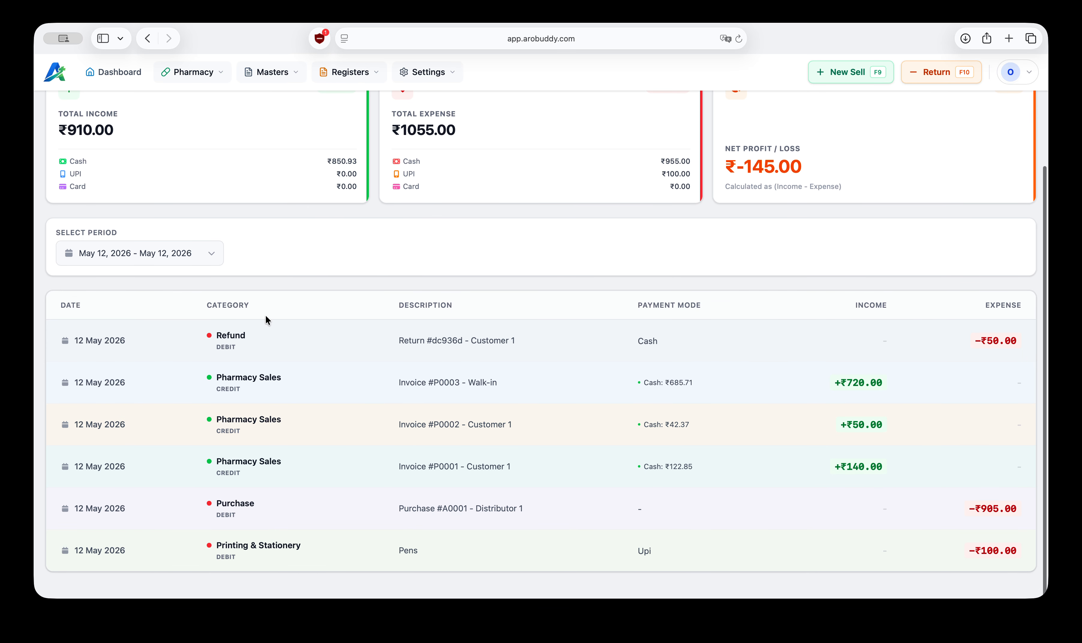
{"action": "scroll", "coordinate": [319, 249], "scroll_direction": "up", "scroll_amount": 3}
{"action": "scroll", "coordinate": [319, 249], "scroll_direction": "down", "scroll_amount": 3}
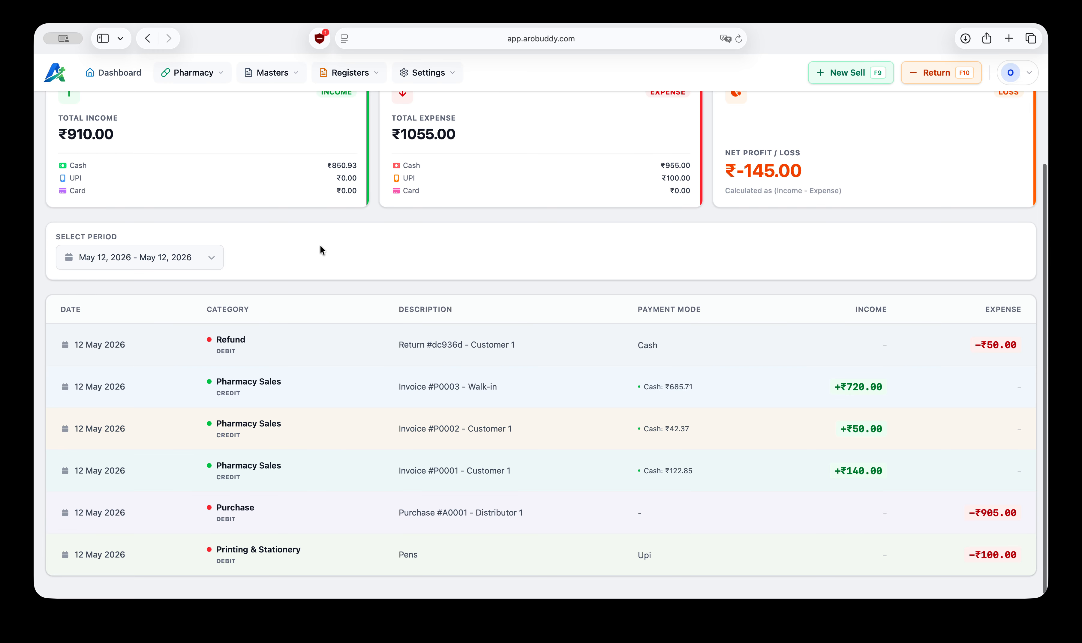
{"action": "scroll", "coordinate": [321, 250], "scroll_direction": "up", "scroll_amount": 2}
{"action": "scroll", "coordinate": [321, 251], "scroll_direction": "down", "scroll_amount": 2}
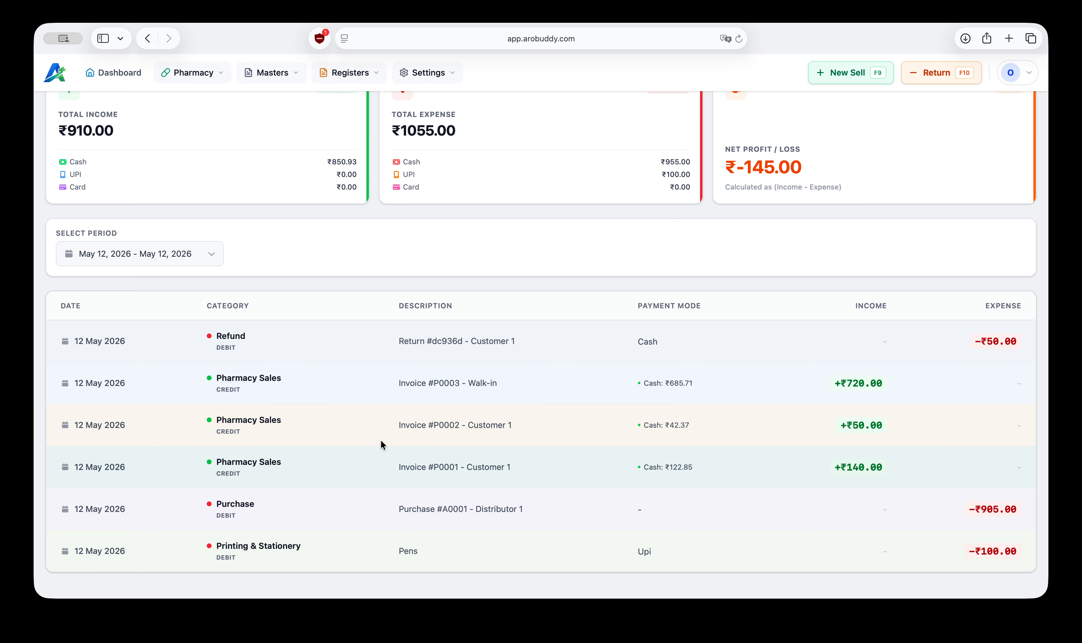
{"action": "left_click", "coordinate": [154, 253]}
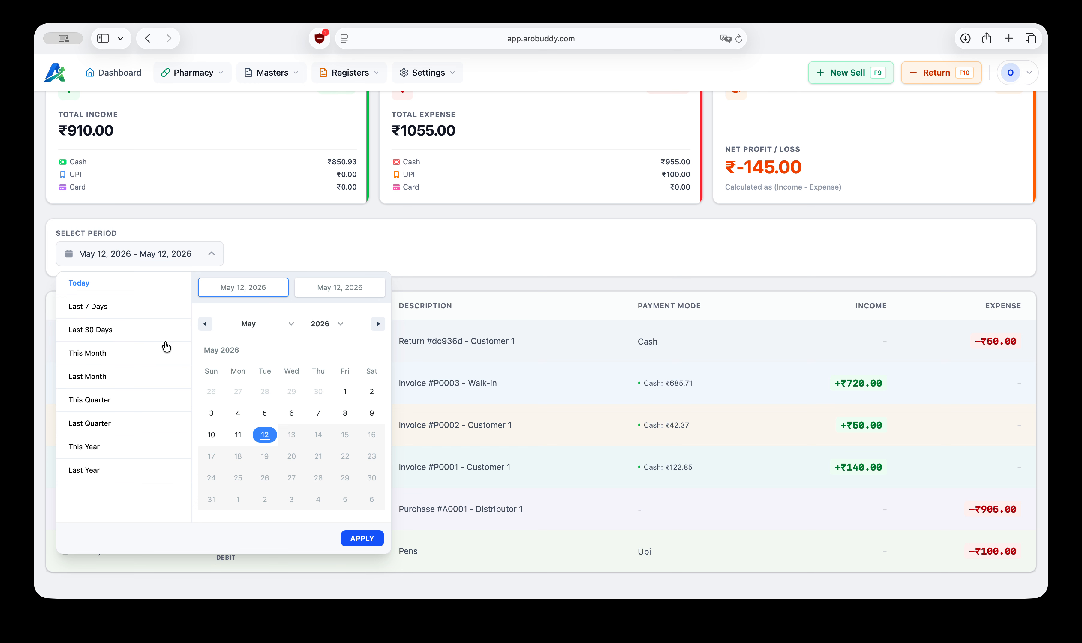
{"action": "left_click", "coordinate": [255, 234]}
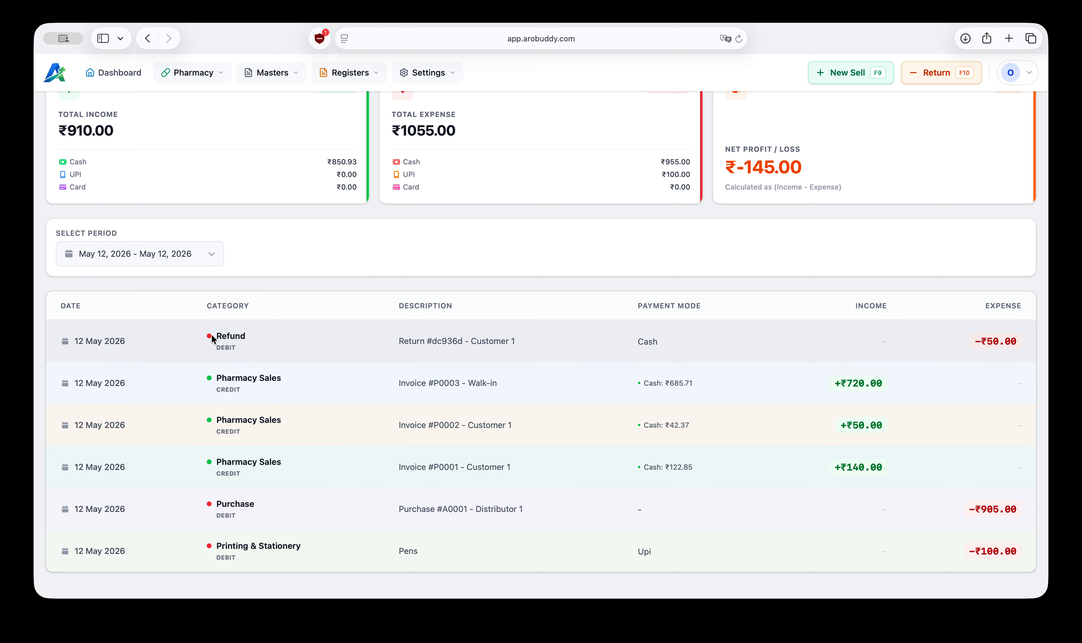
Step: Review the Account Register transaction rows for refund, sales, purchase and stationery entries
{"action": "left_click_drag", "start_coordinate": [211, 333], "coordinate": [309, 336]}
{"action": "left_click", "coordinate": [978, 339]}
{"action": "left_click_drag", "start_coordinate": [980, 340], "coordinate": [999, 341]}
{"action": "left_click_drag", "start_coordinate": [889, 470], "coordinate": [818, 378]}
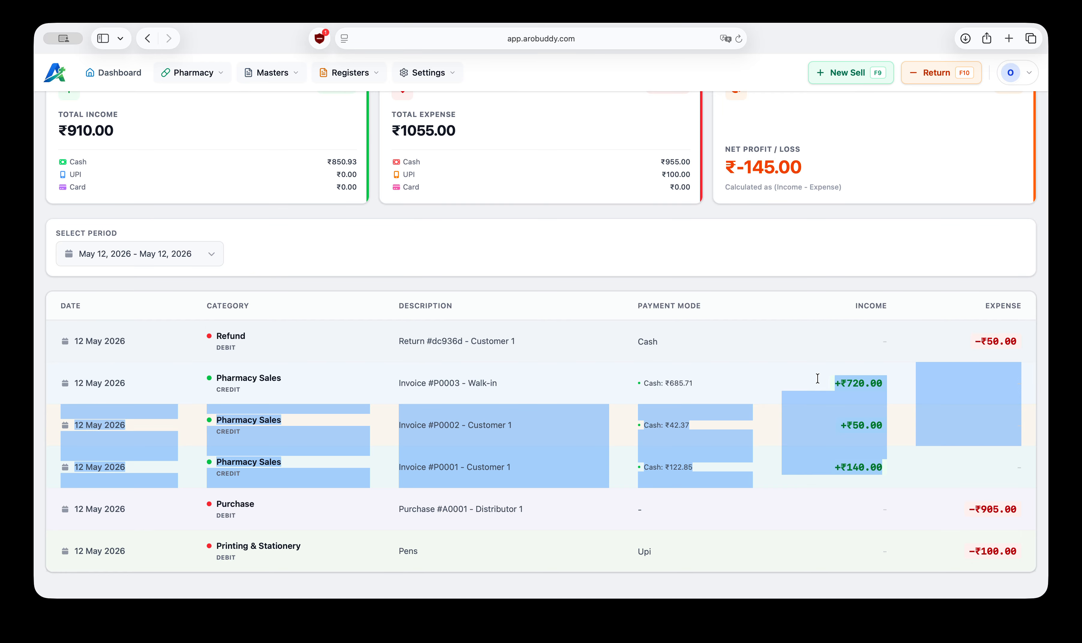
{"action": "left_click", "coordinate": [247, 504]}
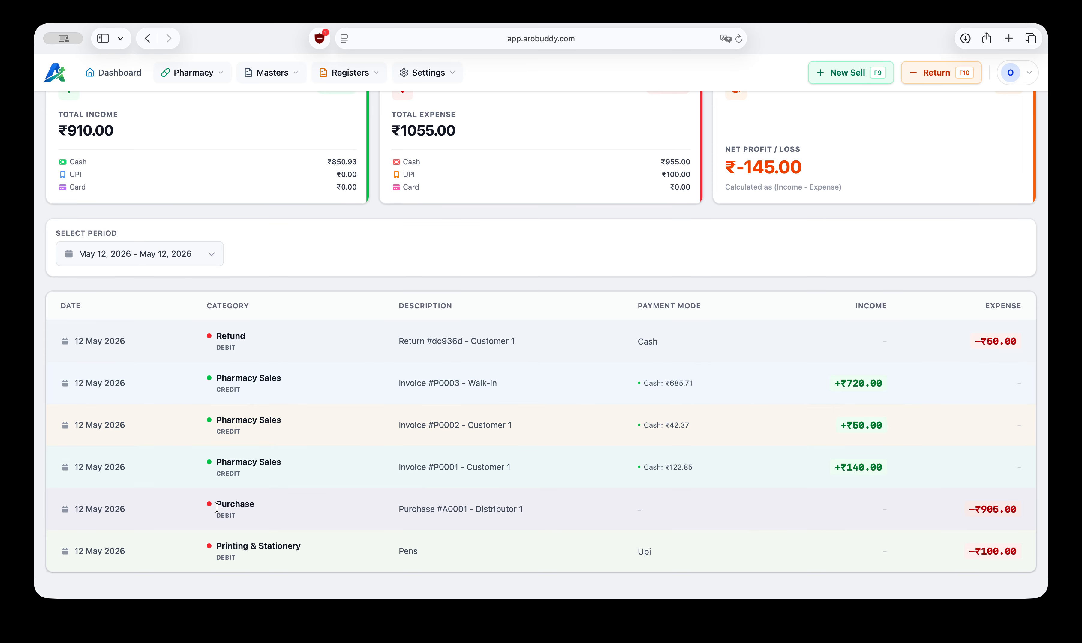
{"action": "left_click_drag", "start_coordinate": [216, 505], "coordinate": [239, 504]}
{"action": "left_click_drag", "start_coordinate": [217, 546], "coordinate": [362, 551]}
{"action": "left_click", "coordinate": [377, 551]}
{"action": "scroll", "coordinate": [638, 549], "scroll_direction": "up", "scroll_amount": 3}
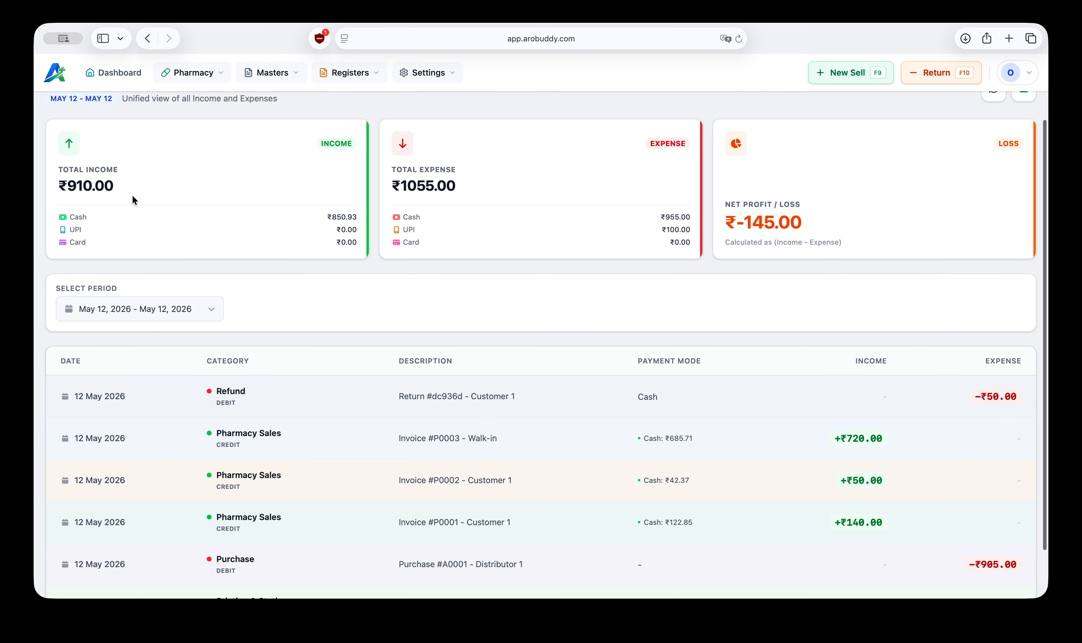
Step: Examine the total income, total expense and payment-mode breakdowns at the top of the Account Register
{"action": "left_click_drag", "start_coordinate": [68, 185], "coordinate": [109, 182]}
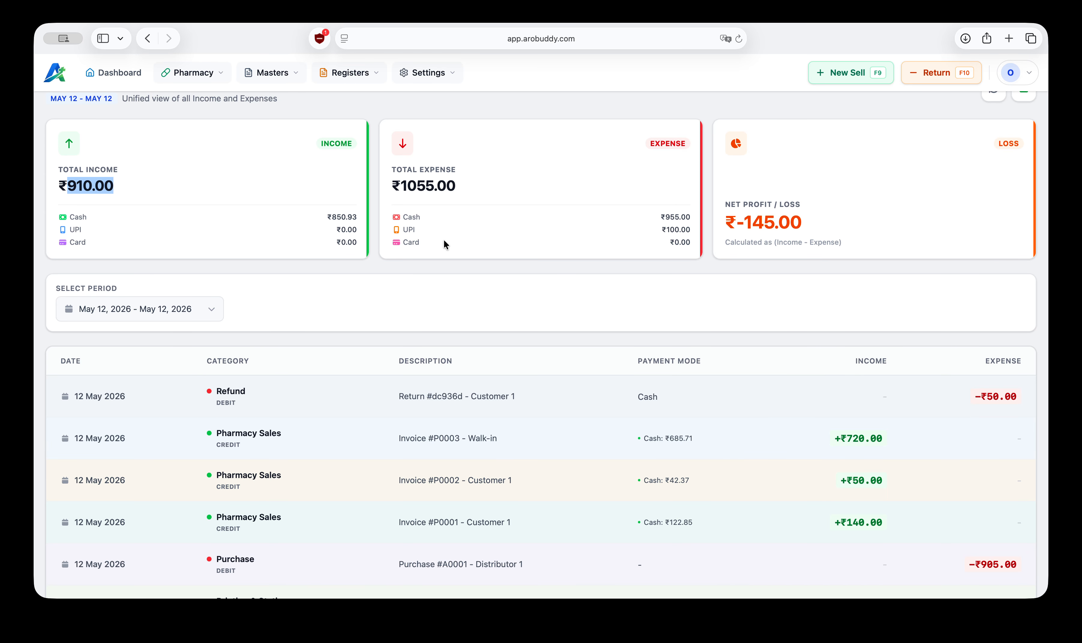
{"action": "scroll", "coordinate": [444, 239], "scroll_direction": "up", "scroll_amount": 1}
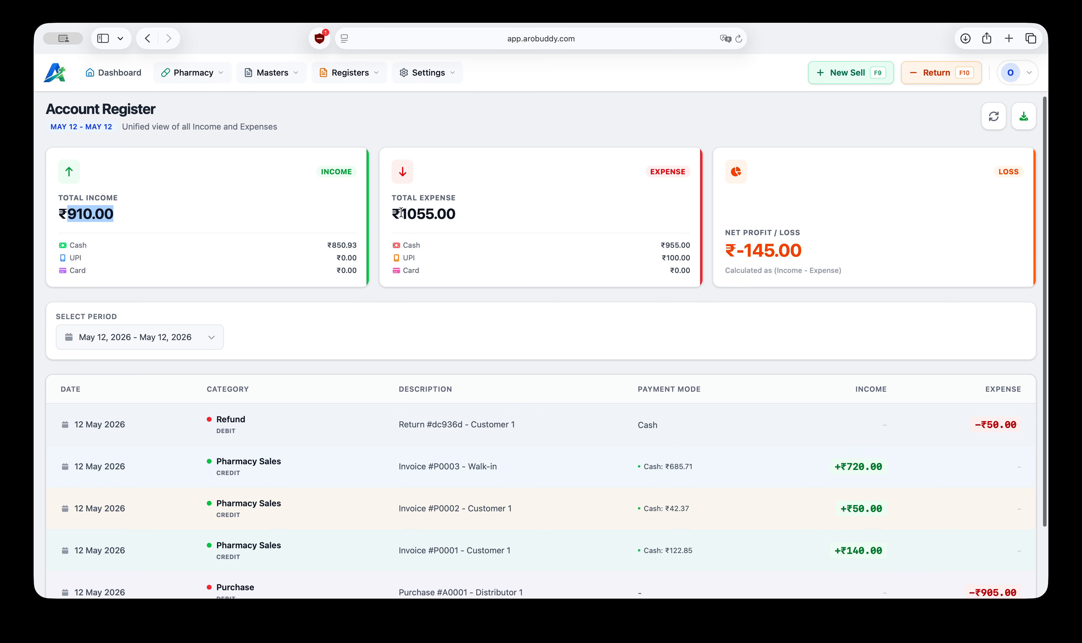
{"action": "left_click_drag", "start_coordinate": [401, 212], "coordinate": [445, 213]}
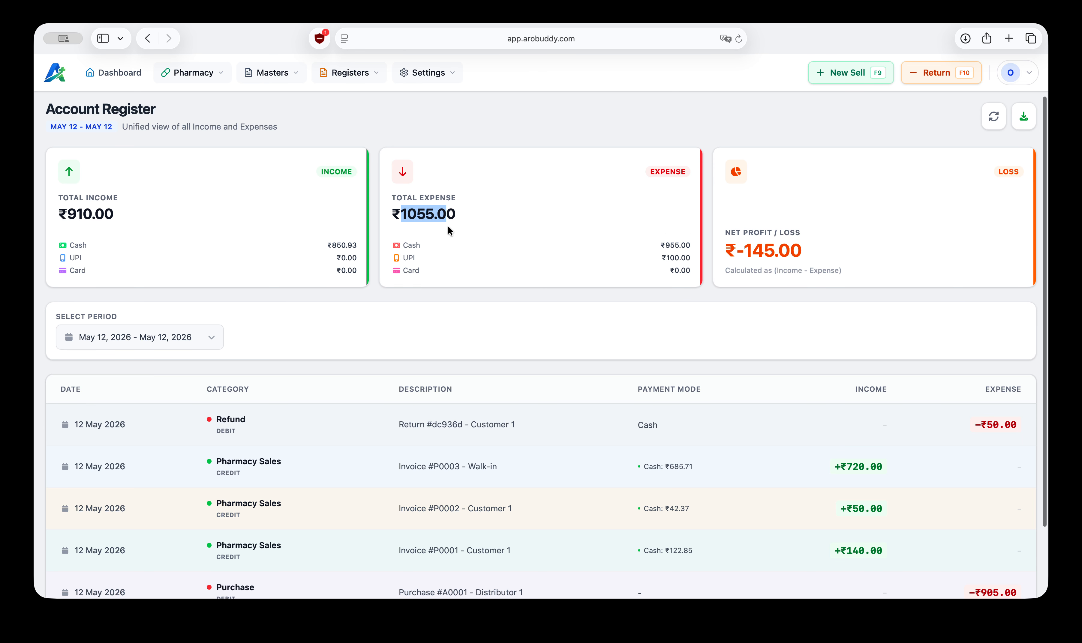
{"action": "left_click_drag", "start_coordinate": [665, 244], "coordinate": [672, 242]}
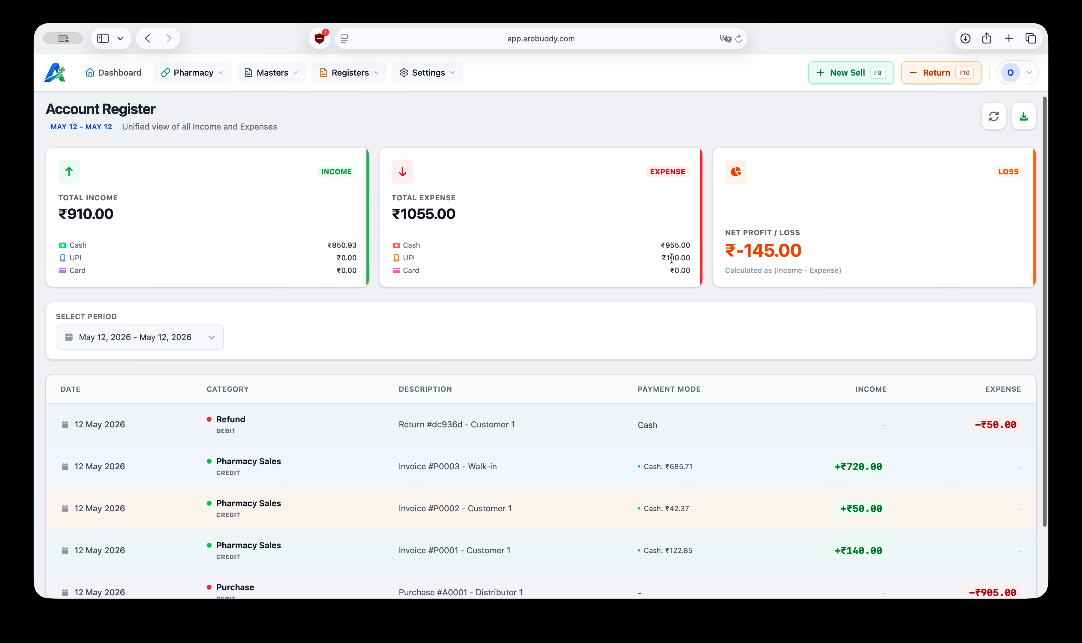
{"action": "double_click", "coordinate": [672, 259]}
{"action": "scroll", "coordinate": [494, 243], "scroll_direction": "down", "scroll_amount": 3}
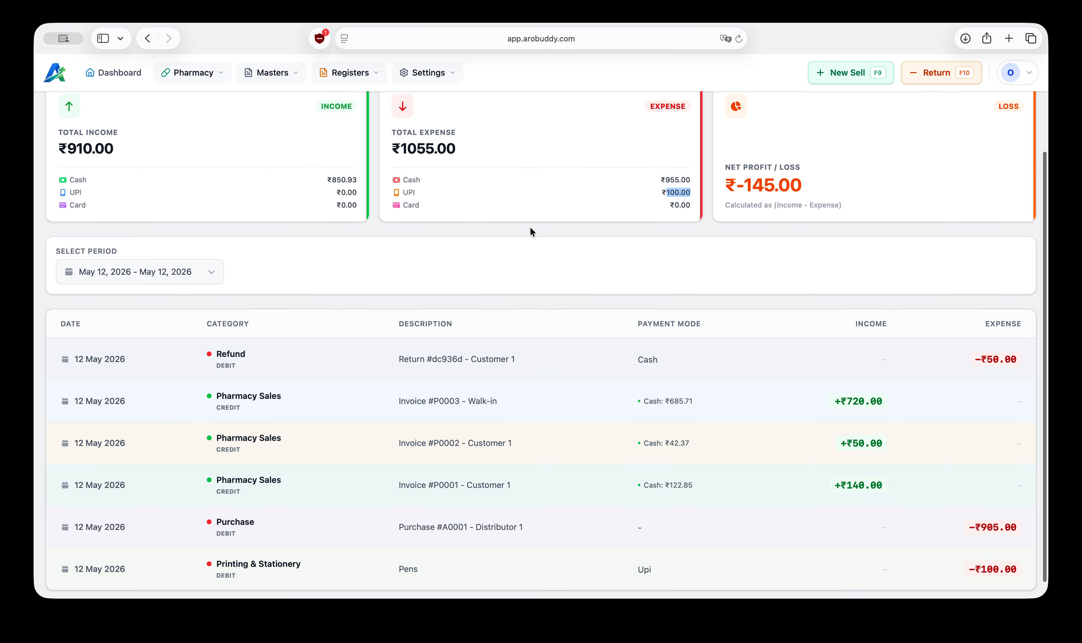
{"action": "left_click_drag", "start_coordinate": [737, 185], "coordinate": [777, 186]}
{"action": "left_click", "coordinate": [778, 185]}
{"action": "scroll", "coordinate": [643, 432], "scroll_direction": "down", "scroll_amount": 1}
{"action": "scroll", "coordinate": [644, 433], "scroll_direction": "up", "scroll_amount": 4}
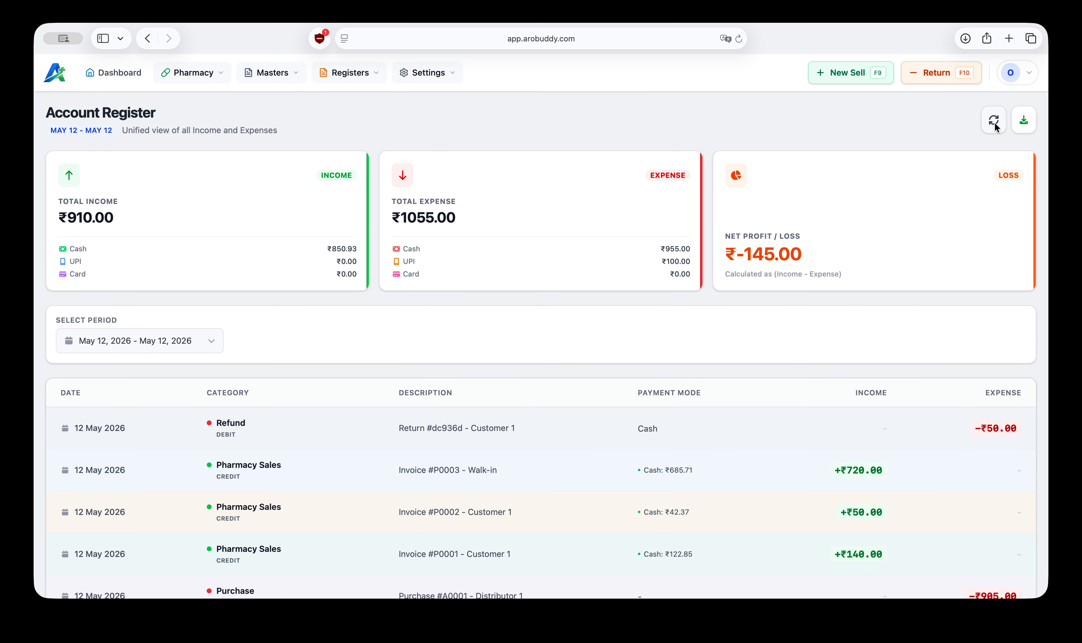
{"action": "scroll", "coordinate": [717, 521], "scroll_direction": "down", "scroll_amount": 3}
{"action": "scroll", "coordinate": [718, 522], "scroll_direction": "up", "scroll_amount": 3}
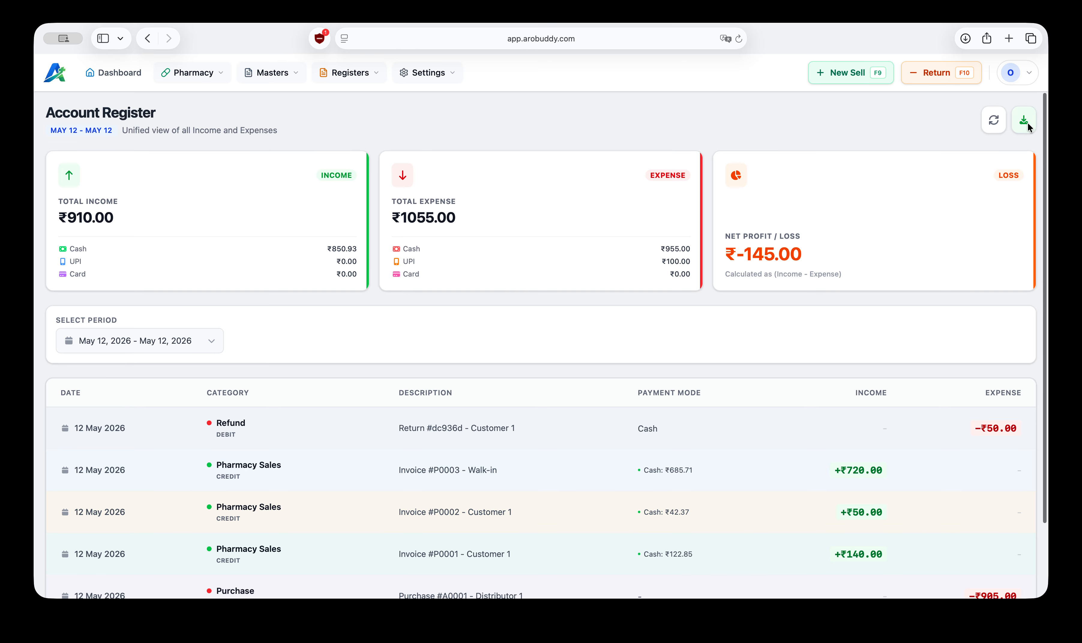
Step: Open the Pharmacy Settings and review the logo, name, licence, address and contact fields
{"action": "left_click", "coordinate": [437, 75]}
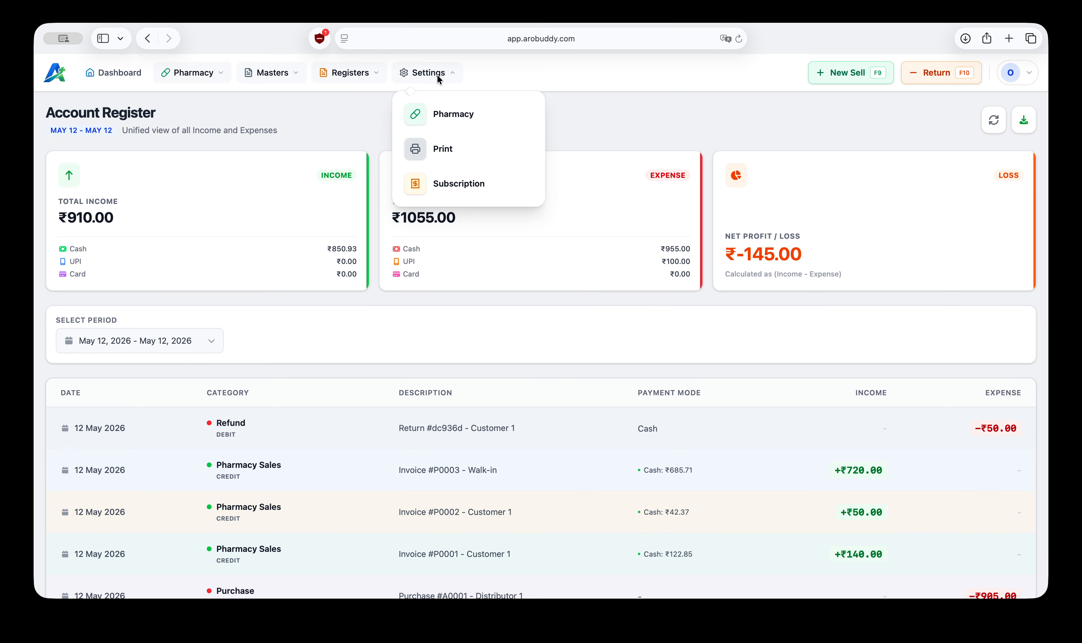
{"action": "left_click", "coordinate": [457, 116]}
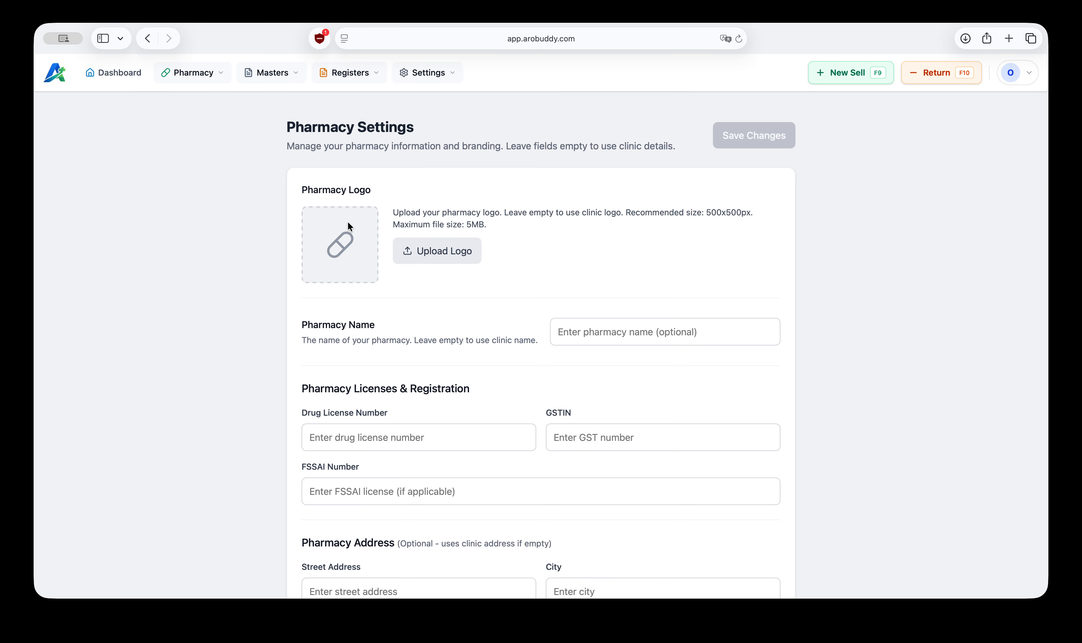
{"action": "scroll", "coordinate": [355, 247], "scroll_direction": "down", "scroll_amount": 3}
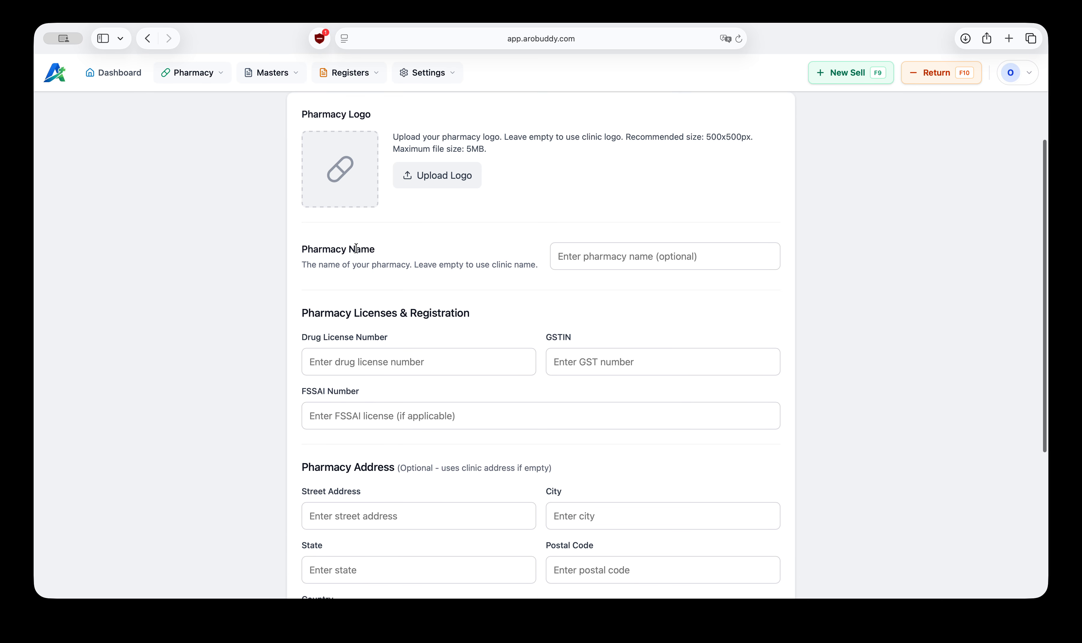
{"action": "left_click", "coordinate": [600, 256]}
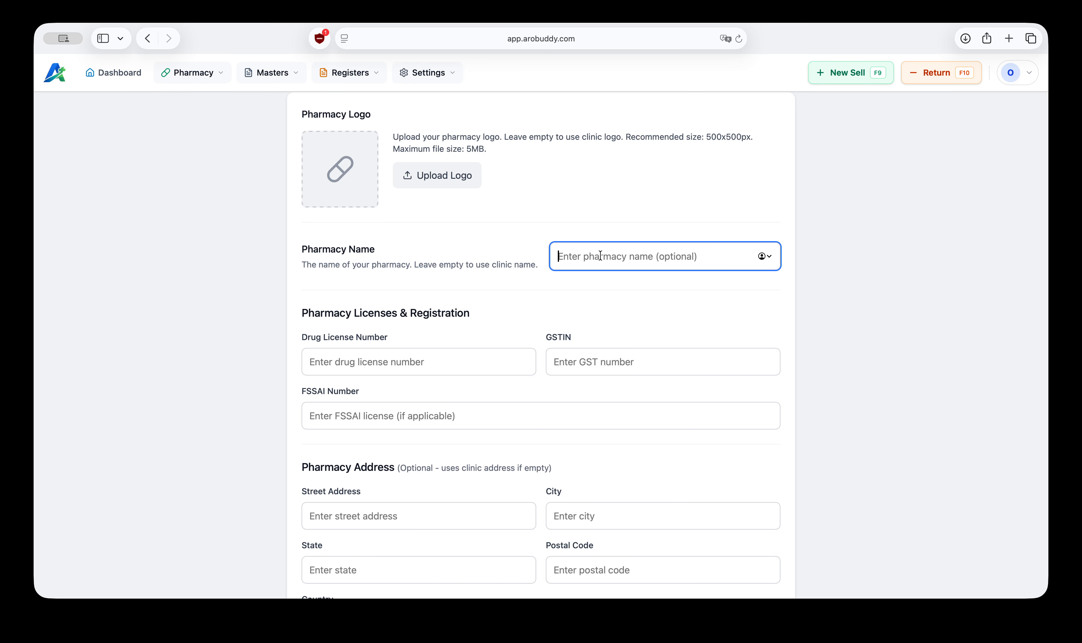
{"action": "left_click", "coordinate": [394, 361]}
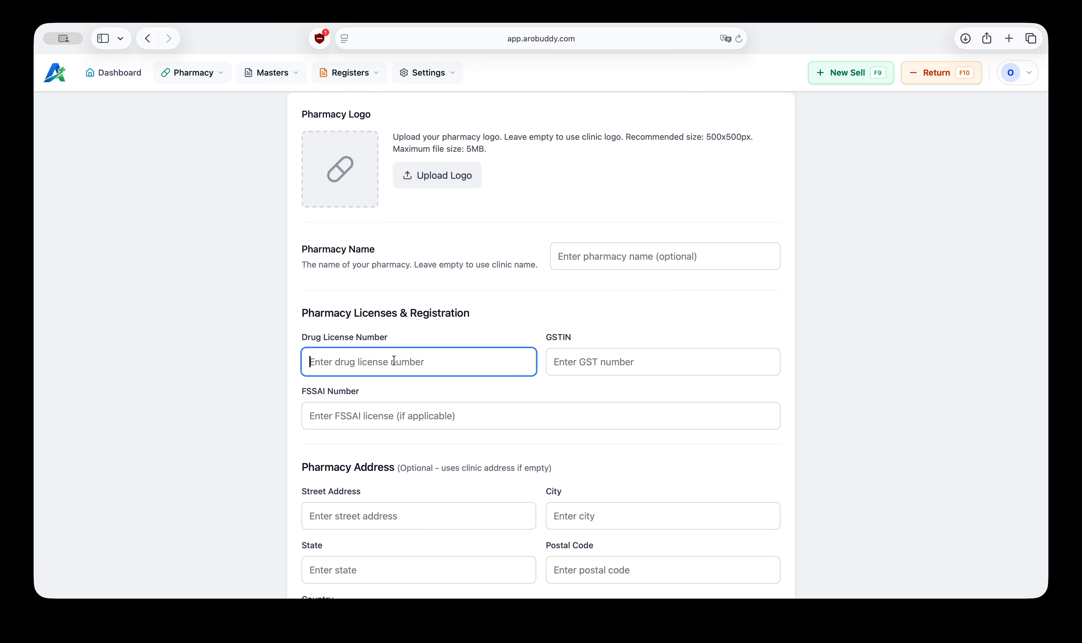
{"action": "left_click", "coordinate": [575, 362]}
{"action": "scroll", "coordinate": [576, 362], "scroll_direction": "down", "scroll_amount": 1}
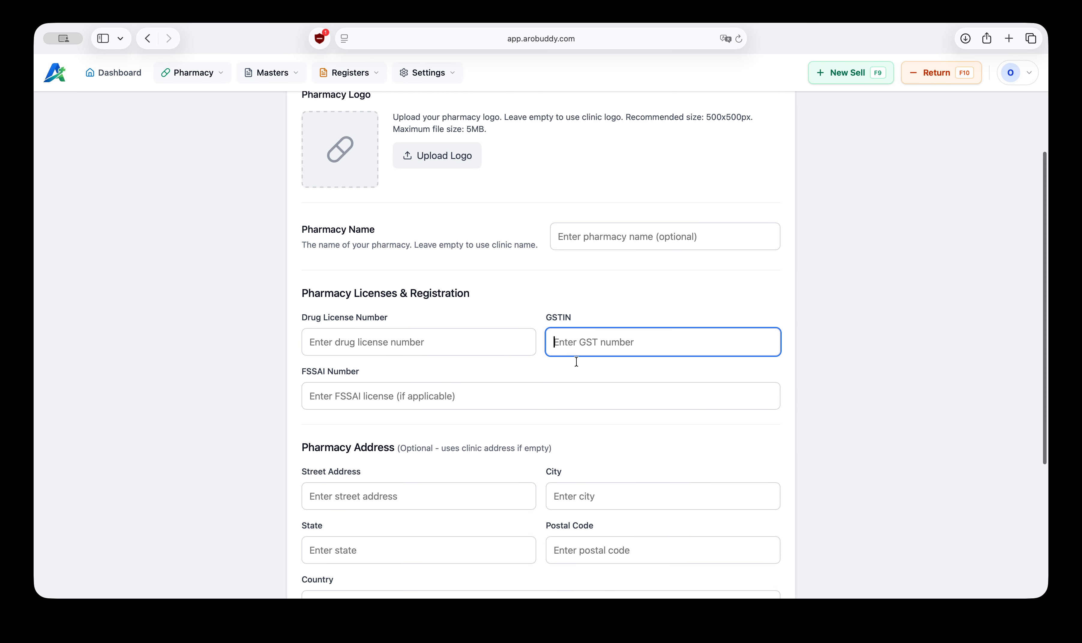
{"action": "scroll", "coordinate": [576, 361], "scroll_direction": "down", "scroll_amount": 2}
{"action": "left_click", "coordinate": [337, 317]}
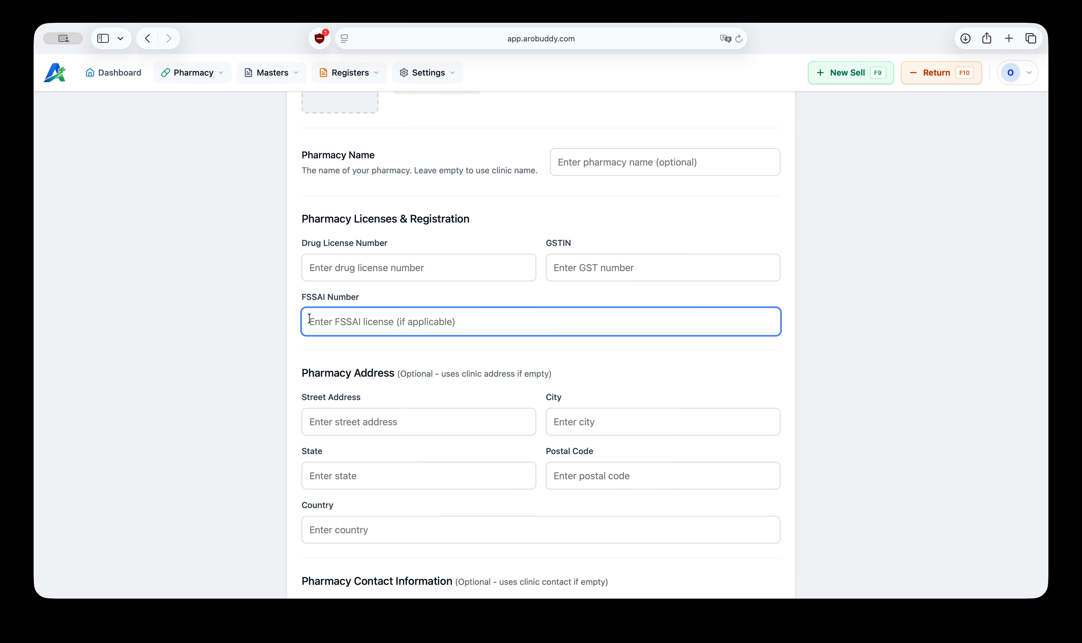
{"action": "scroll", "coordinate": [271, 449], "scroll_direction": "down", "scroll_amount": 3}
{"action": "left_click", "coordinate": [345, 326]}
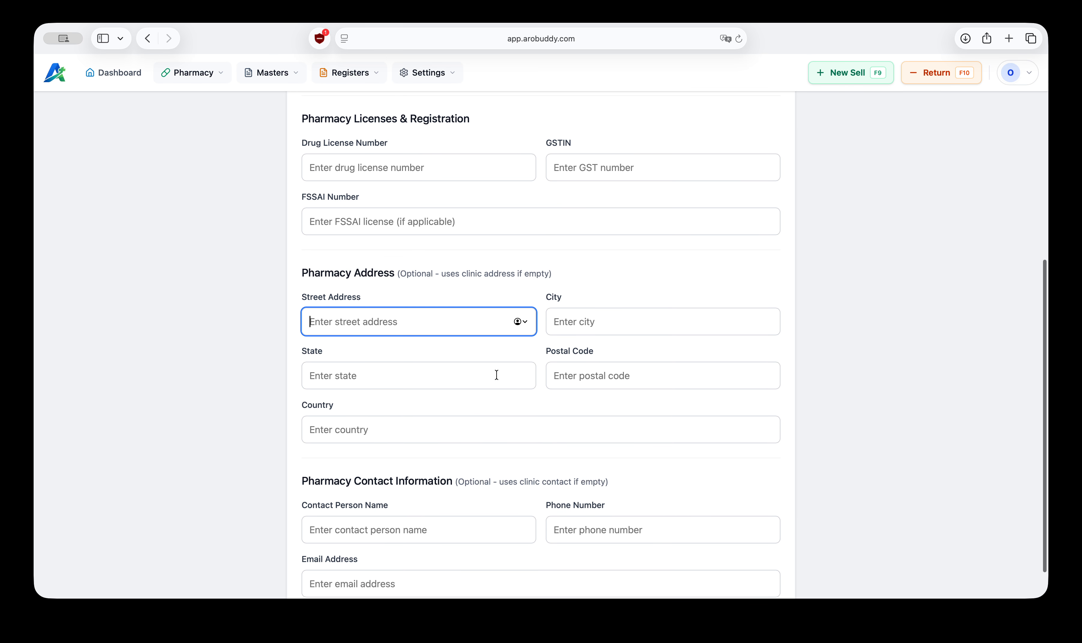
{"action": "left_click", "coordinate": [198, 398]}
{"action": "scroll", "coordinate": [198, 398], "scroll_direction": "down", "scroll_amount": 1}
{"action": "left_click", "coordinate": [386, 491]}
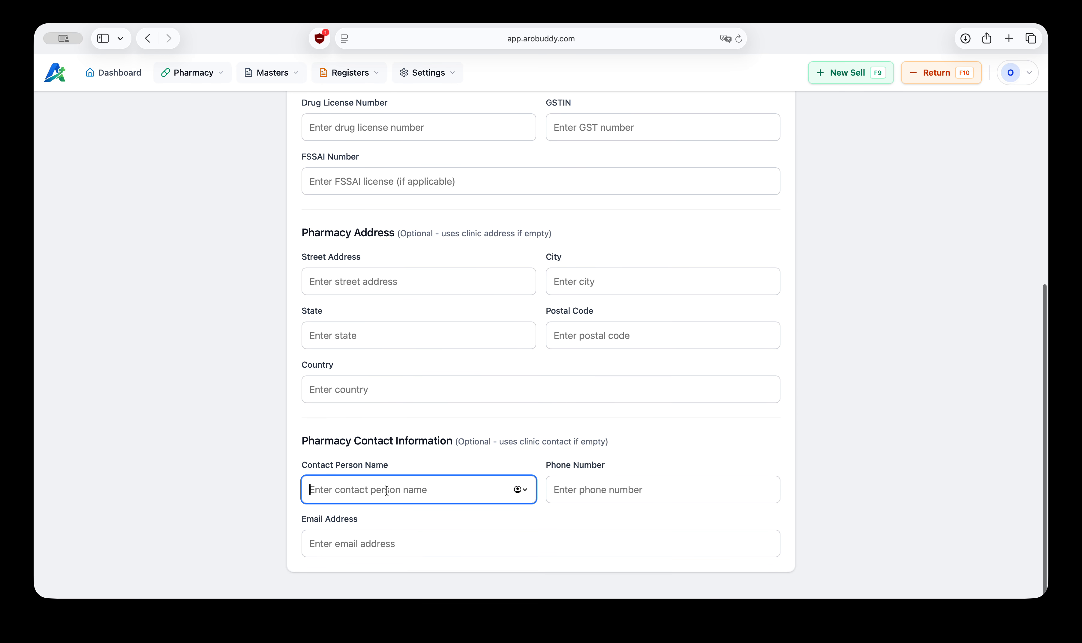
{"action": "left_click", "coordinate": [191, 403]}
{"action": "scroll", "coordinate": [190, 403], "scroll_direction": "up", "scroll_amount": 7}
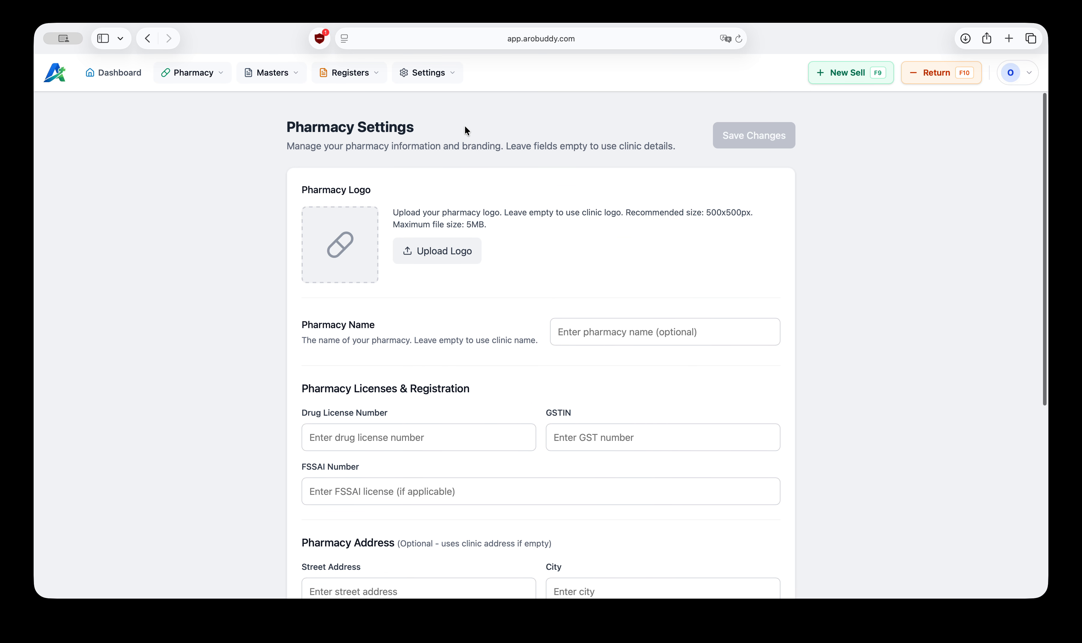
Step: Open Print Settings, turn on Auto-open Print Dialog, save changes, and review the paper size options
{"action": "left_click", "coordinate": [439, 73]}
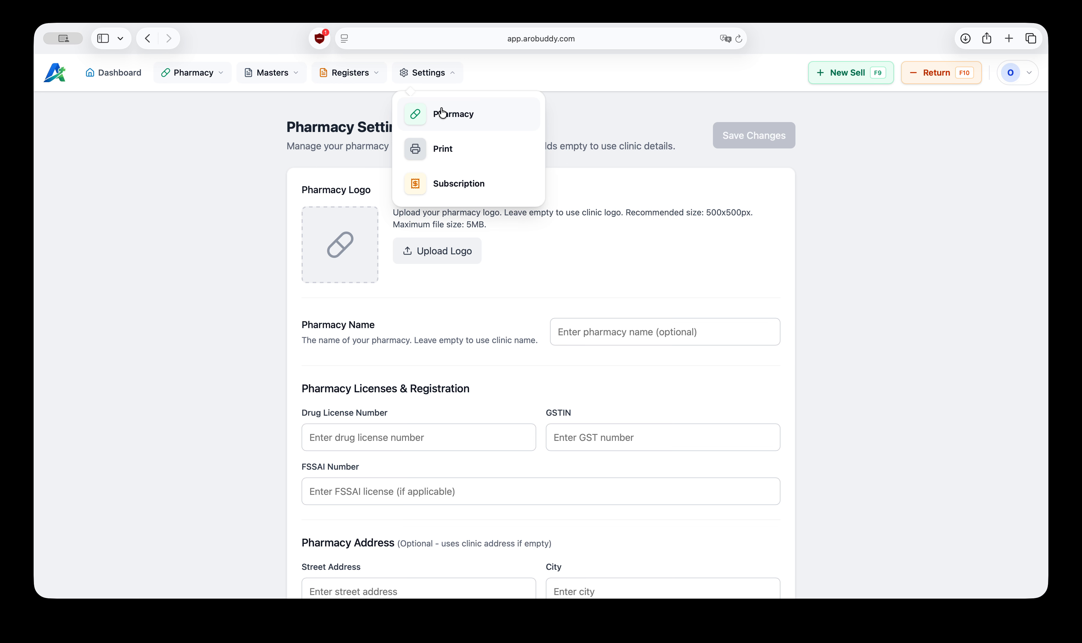
{"action": "left_click", "coordinate": [450, 158]}
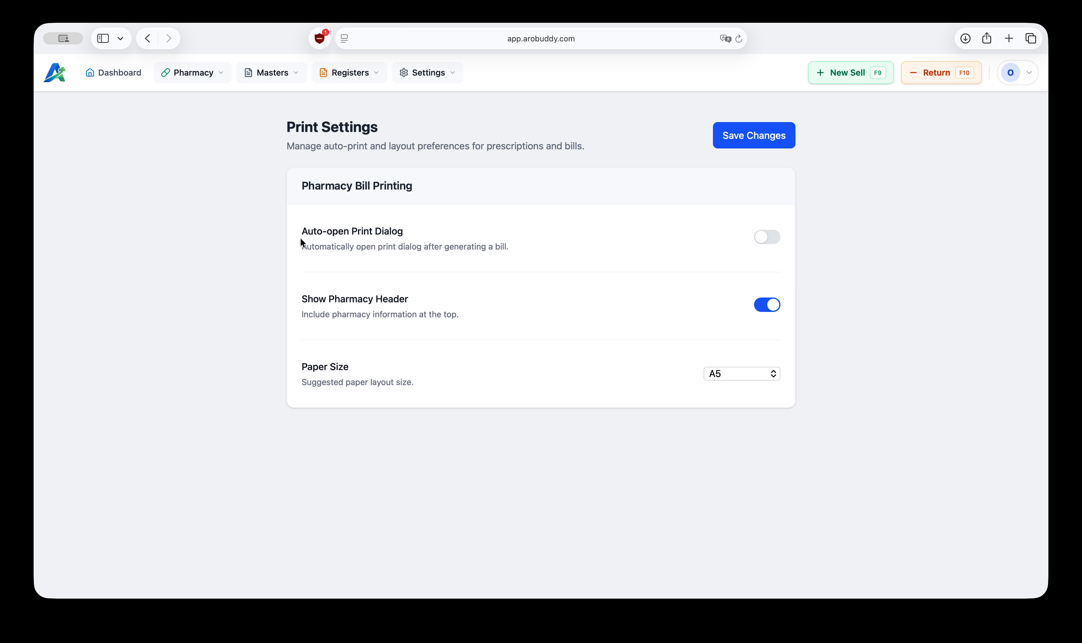
{"action": "left_click_drag", "start_coordinate": [302, 231], "coordinate": [397, 232]}
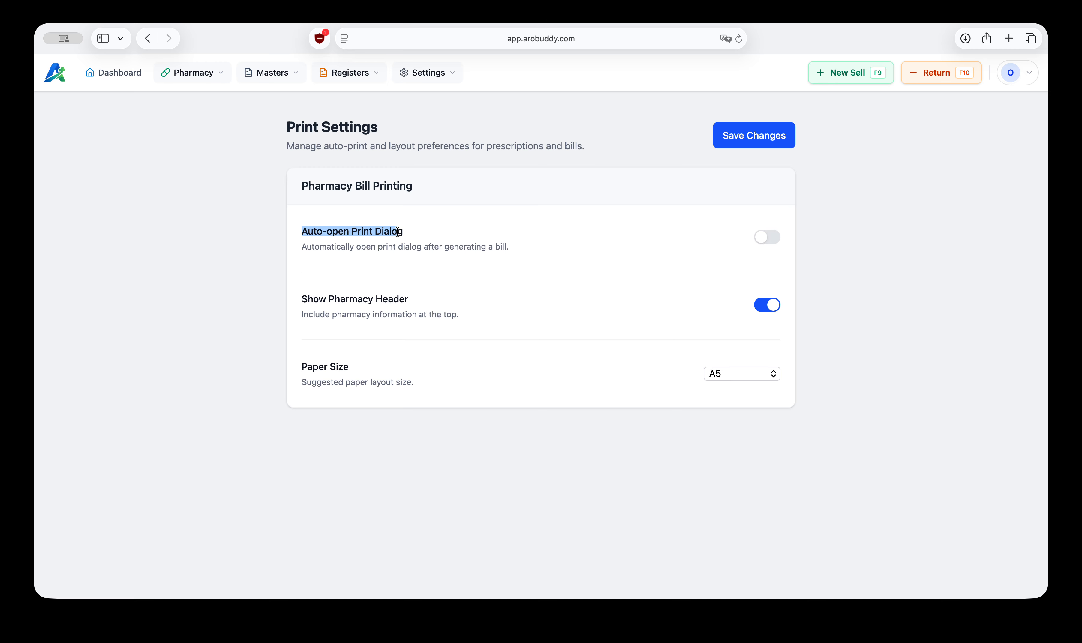
{"action": "left_click", "coordinate": [772, 239]}
{"action": "left_click", "coordinate": [763, 142]}
{"action": "left_click", "coordinate": [412, 240]}
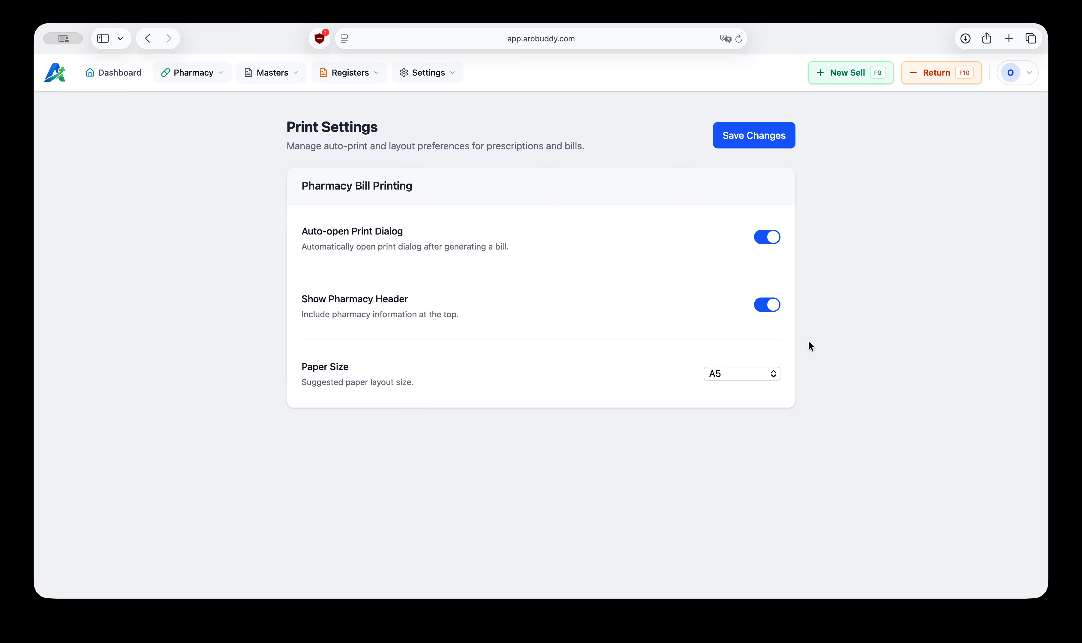
{"action": "left_click", "coordinate": [731, 376]}
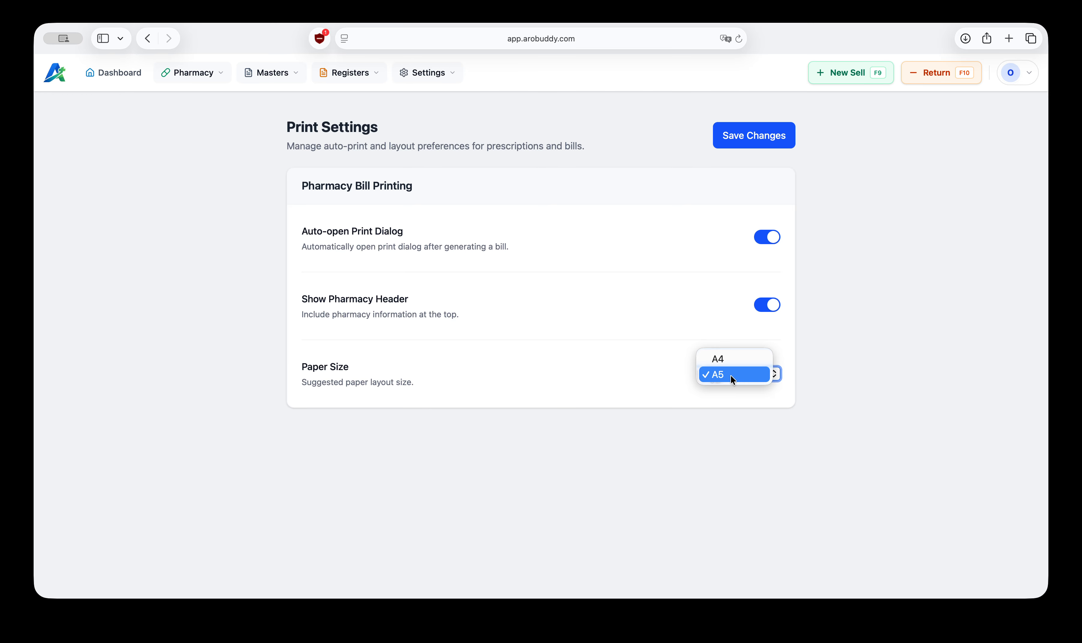
{"action": "left_click", "coordinate": [778, 372]}
Step: Open the Subscription & Billing page, then return to the pharmacy dashboard
{"action": "left_click", "coordinate": [425, 66]}
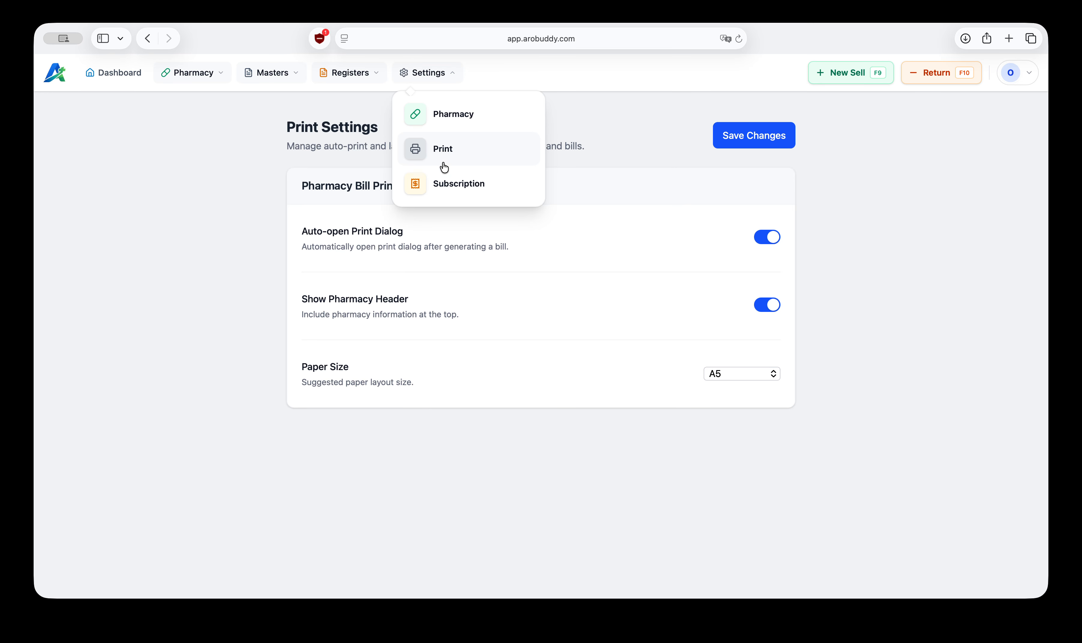
{"action": "left_click", "coordinate": [470, 188]}
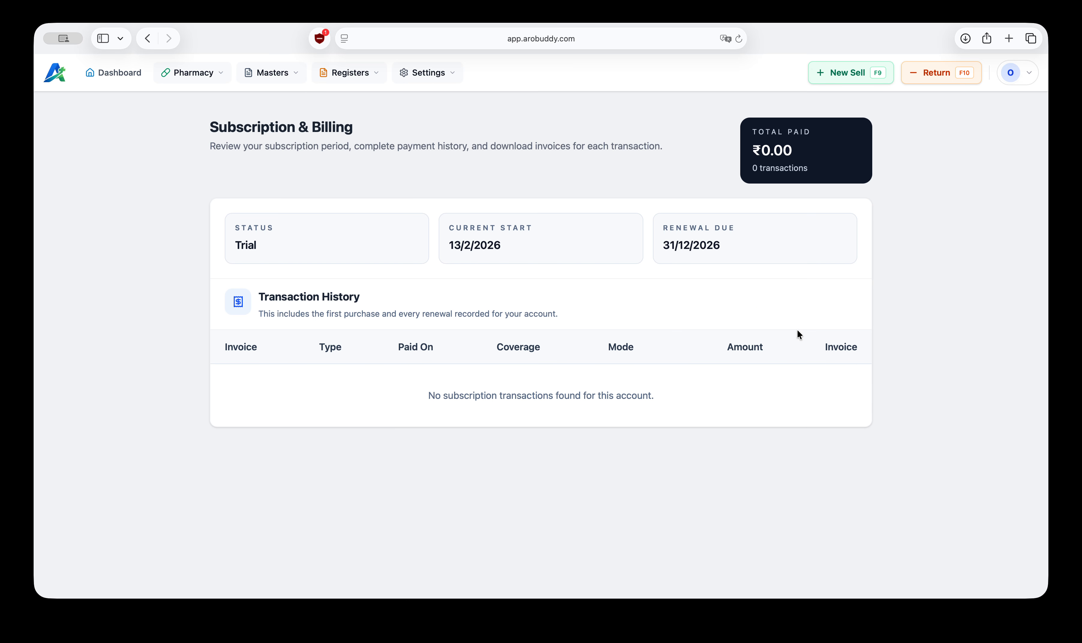
{"action": "left_click", "coordinate": [116, 78]}
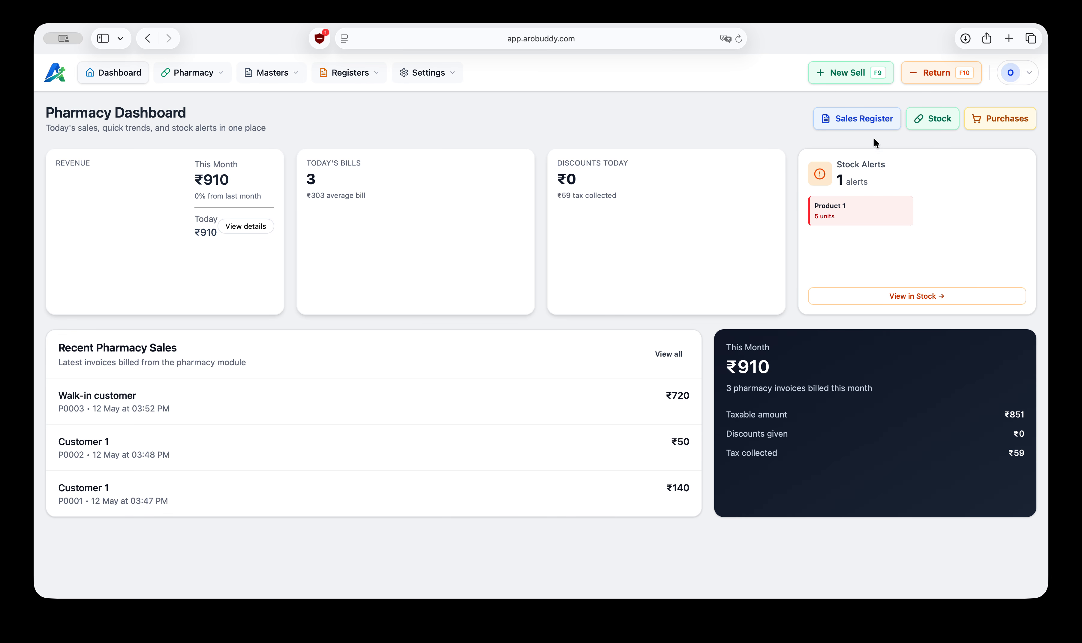
Step: Review the Sales Register from the dashboard and the options in the account menu
{"action": "left_click", "coordinate": [871, 122]}
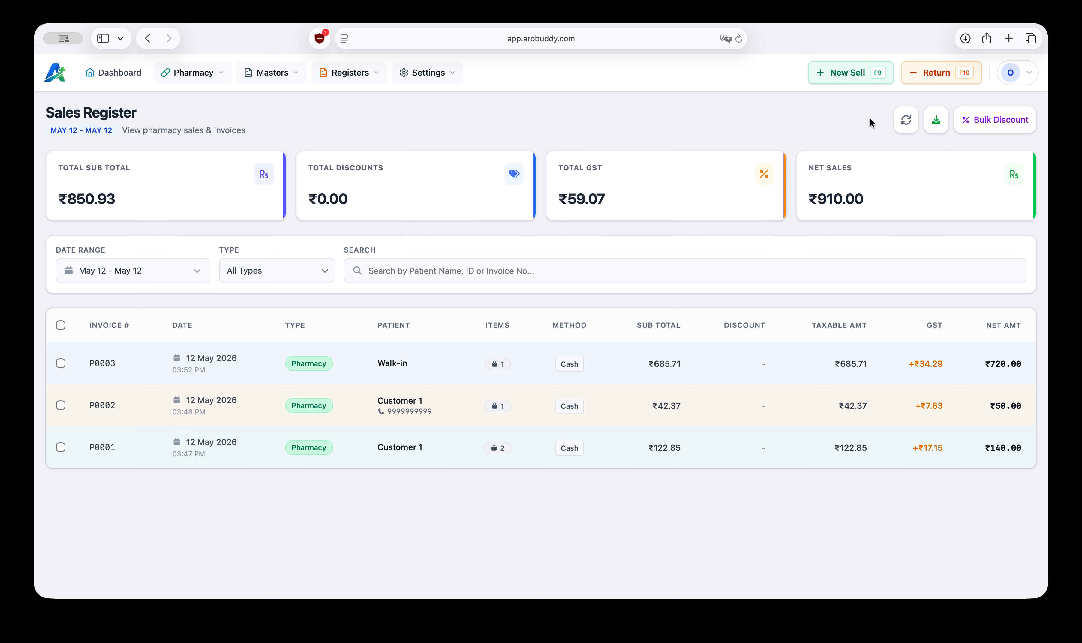
{"action": "left_click", "coordinate": [129, 72]}
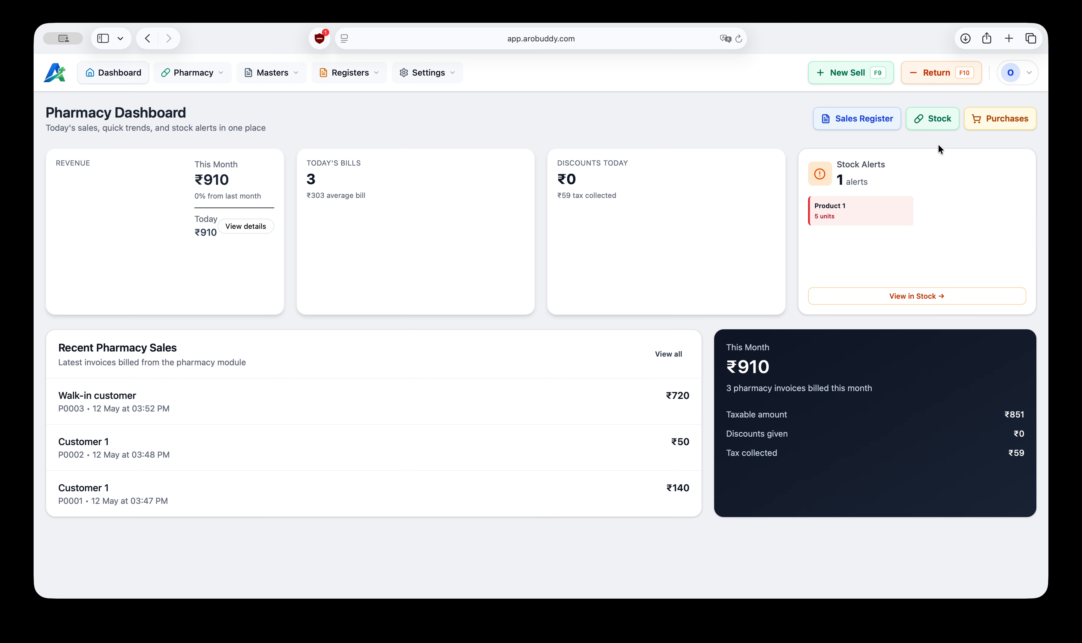
{"action": "left_click", "coordinate": [1028, 74]}
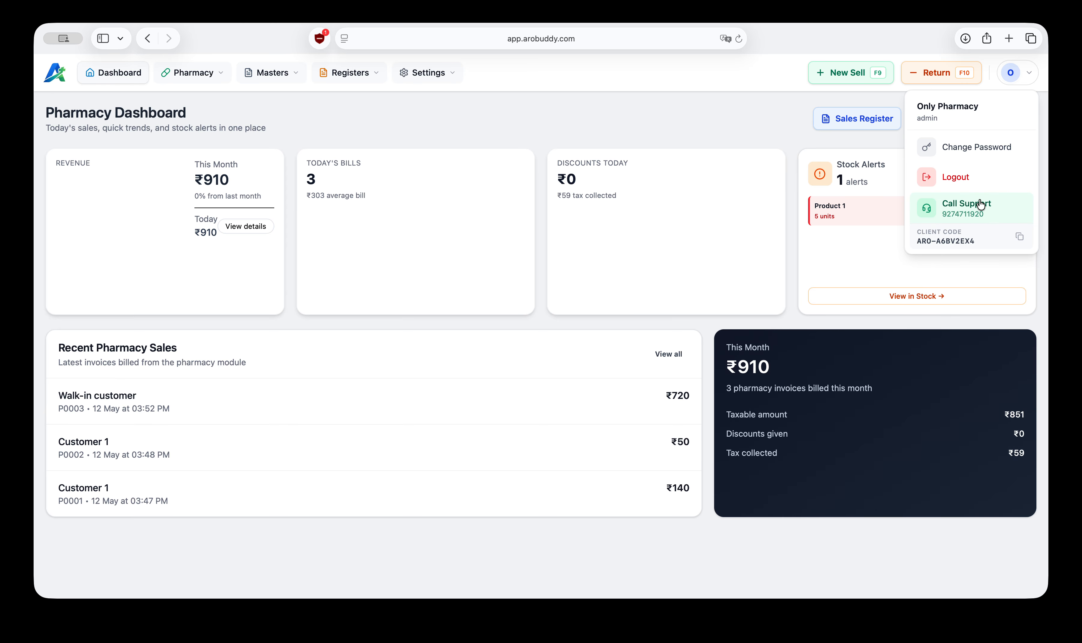
{"action": "left_click", "coordinate": [723, 104]}
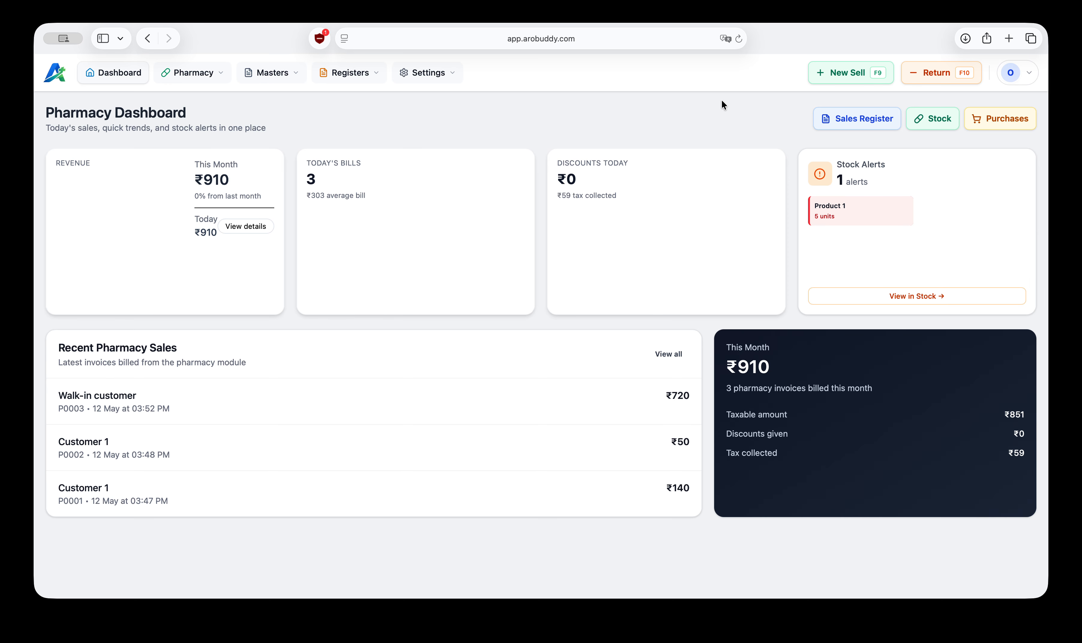